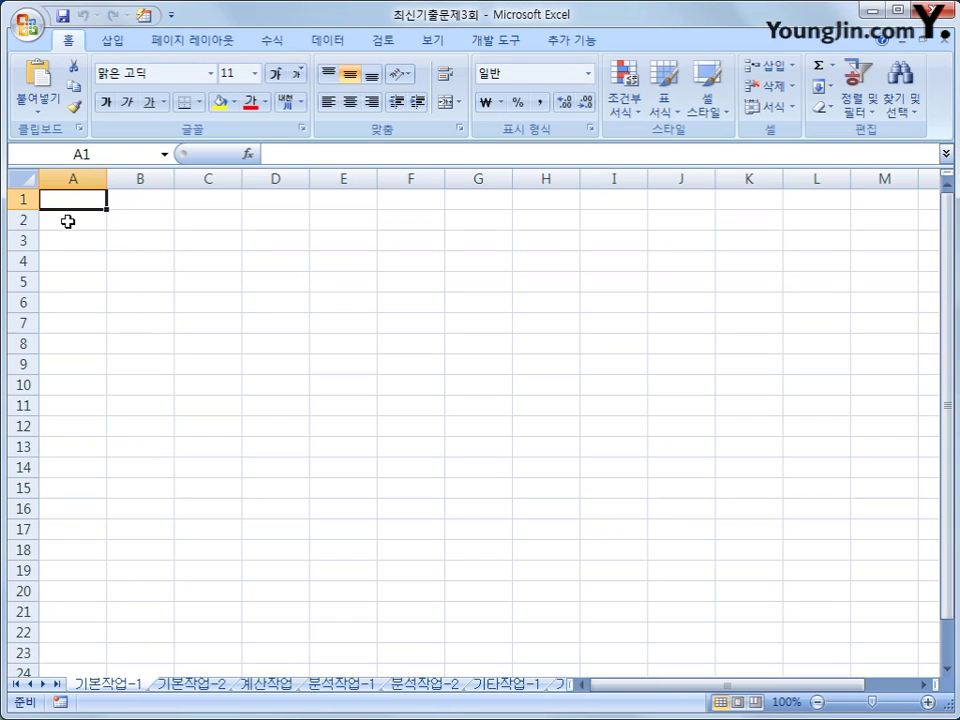
# Start a Microsoft Query import at cell A2 using MS Access Database as the data source, with the query wizard enabled.
pyautogui.click(69, 221)
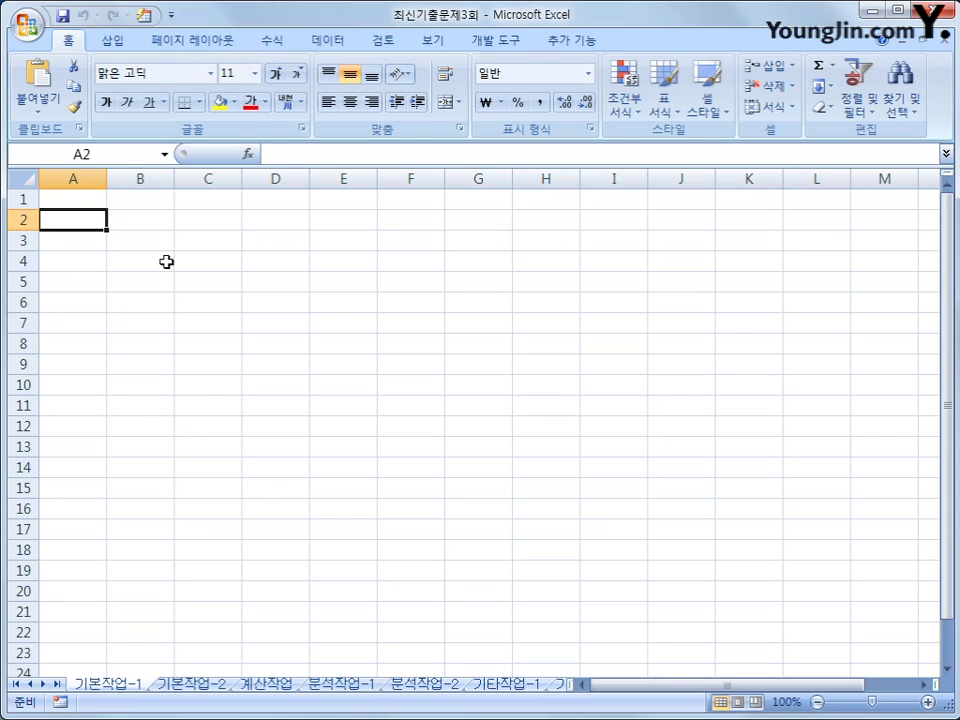
pyautogui.click(330, 41)
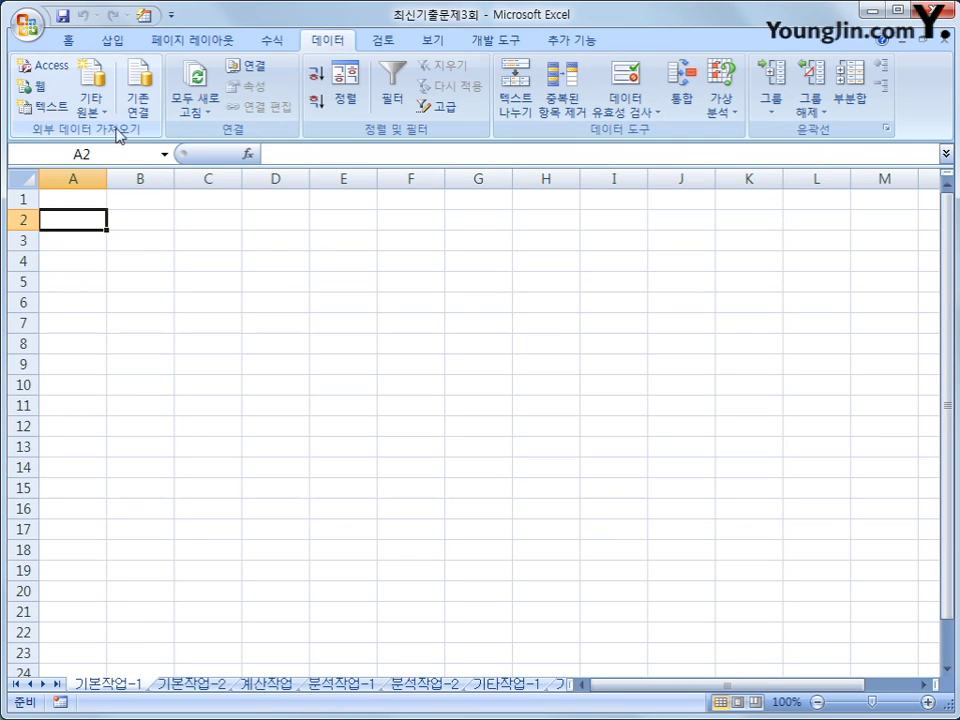
pyautogui.click(91, 104)
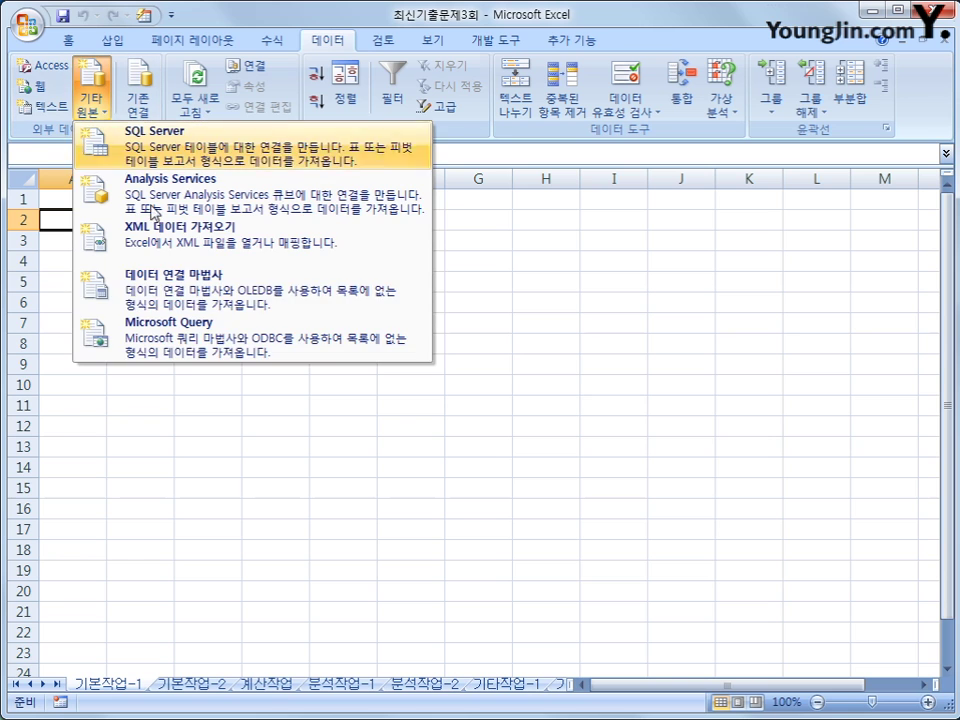
pyautogui.click(213, 342)
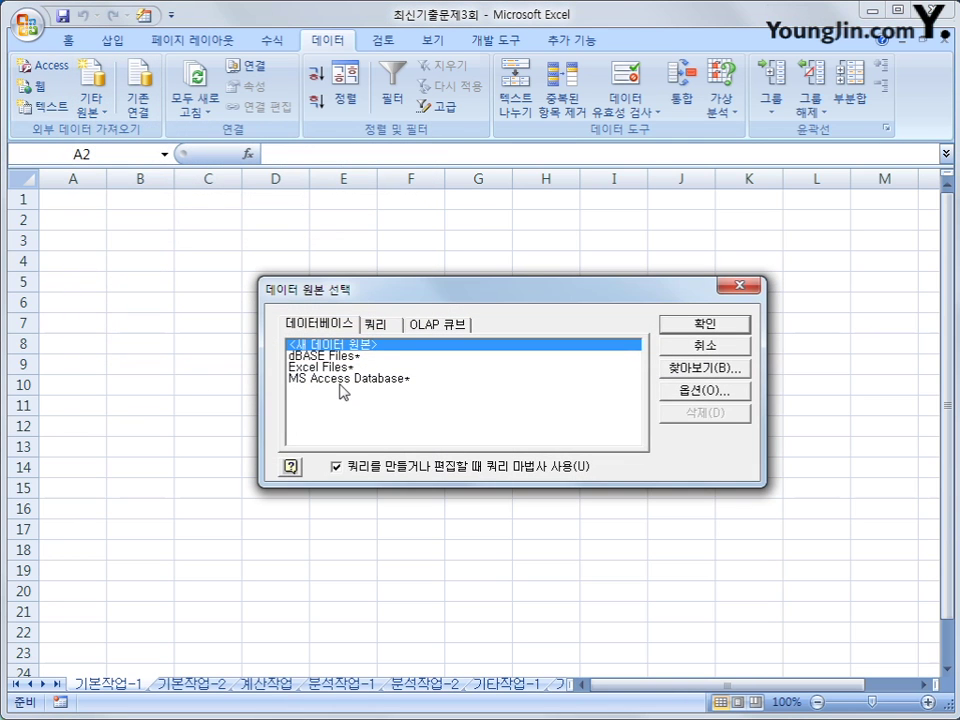
pyautogui.click(350, 380)
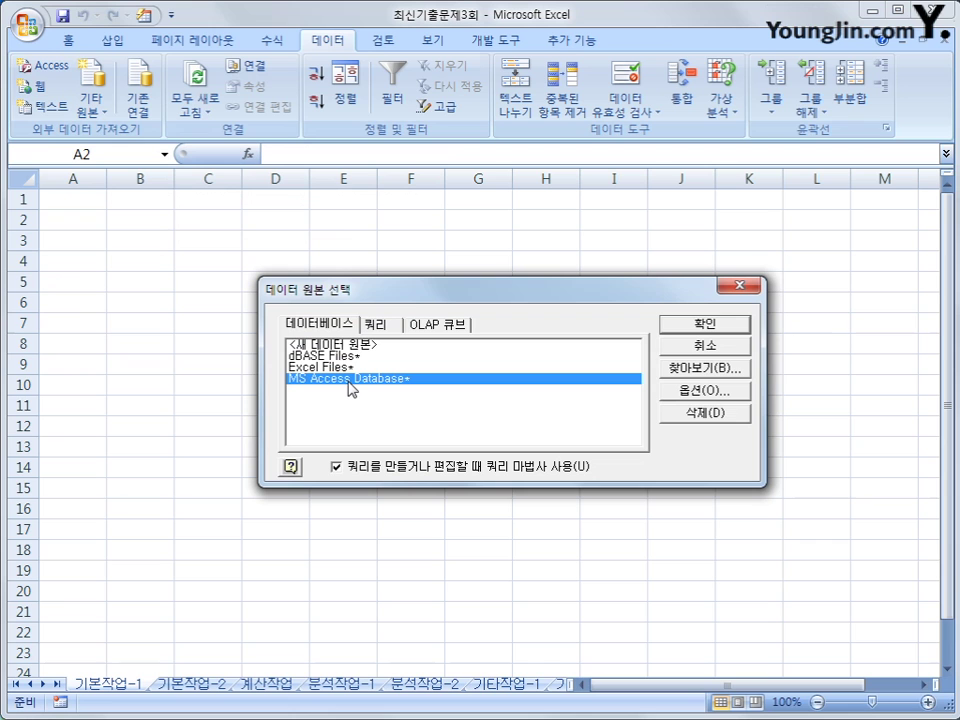
pyautogui.click(681, 325)
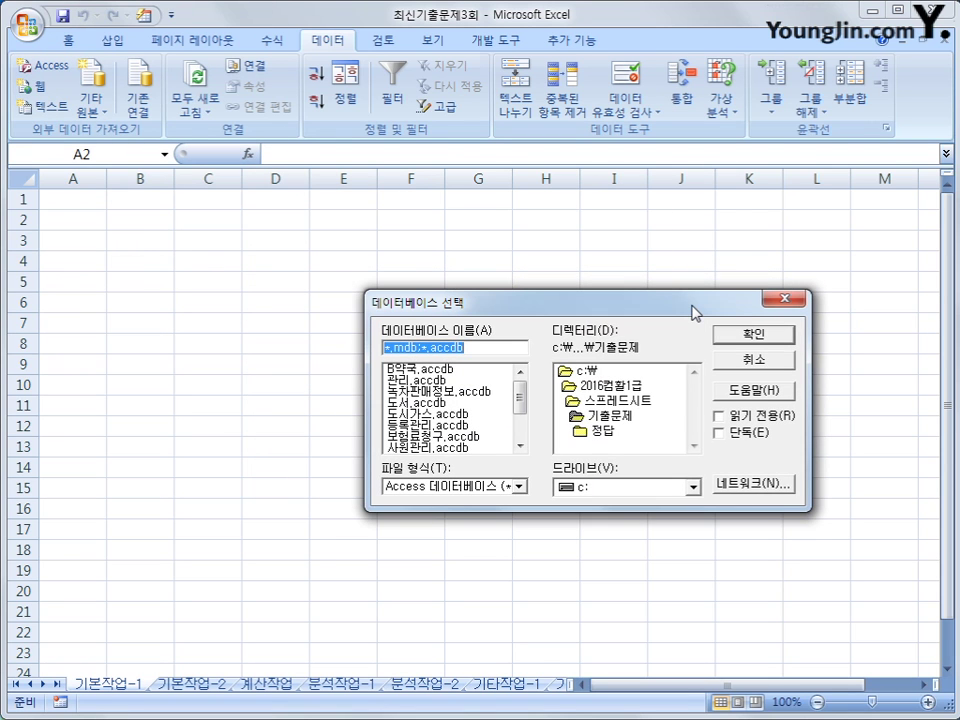
# Choose B약국.accdb as the database for the query.
pyautogui.moveTo(692, 313); pyautogui.dragTo(691, 304)
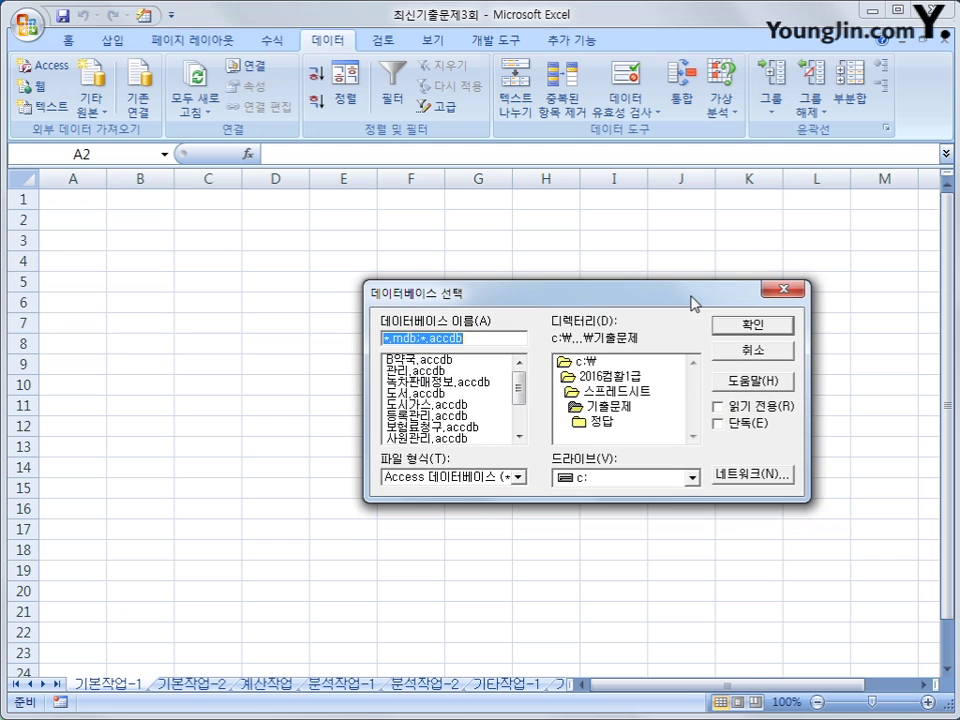
pyautogui.click(428, 362)
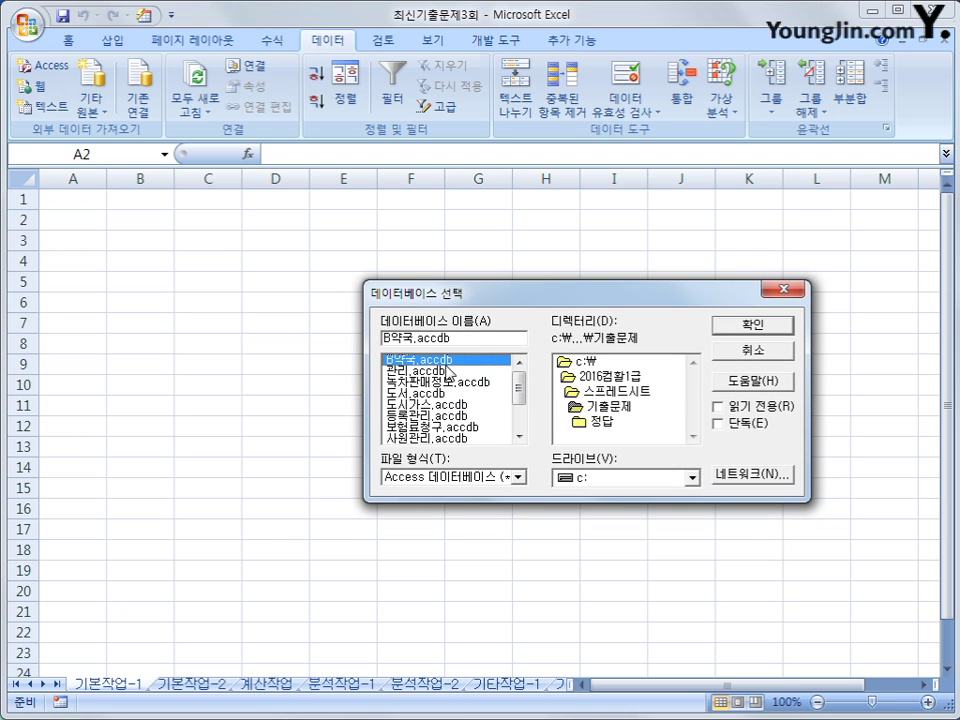
pyautogui.click(722, 324)
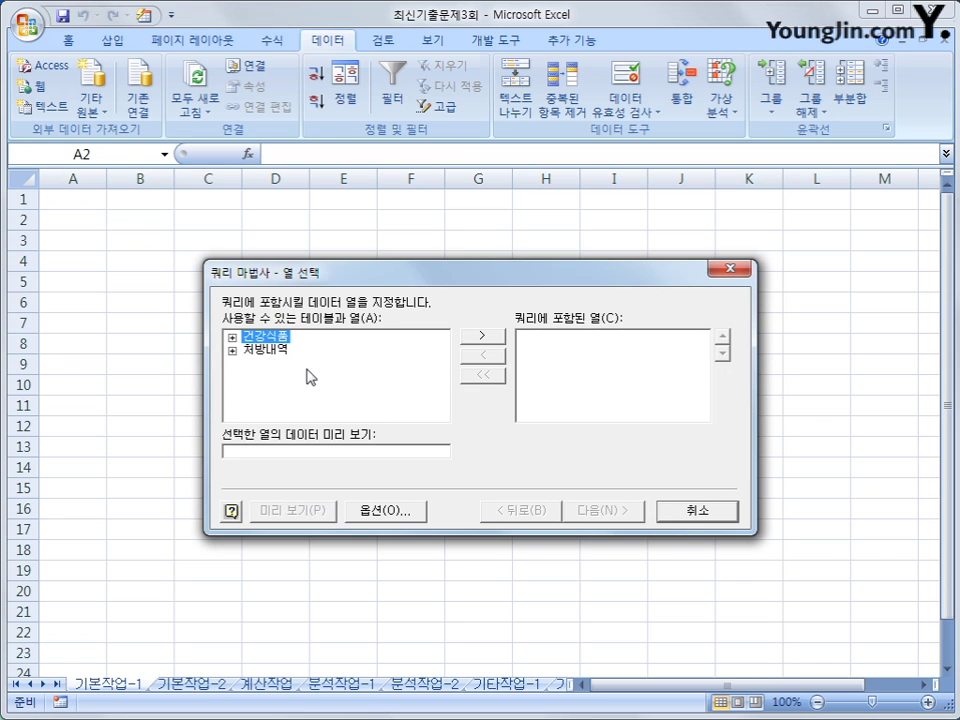
# Include 성명, 의료기관, 성별, 생년월일, 환자구분, 총투약일수 and 1일투여횟수 from the 처방내역 table in the query, in that order.
pyautogui.click(272, 352)
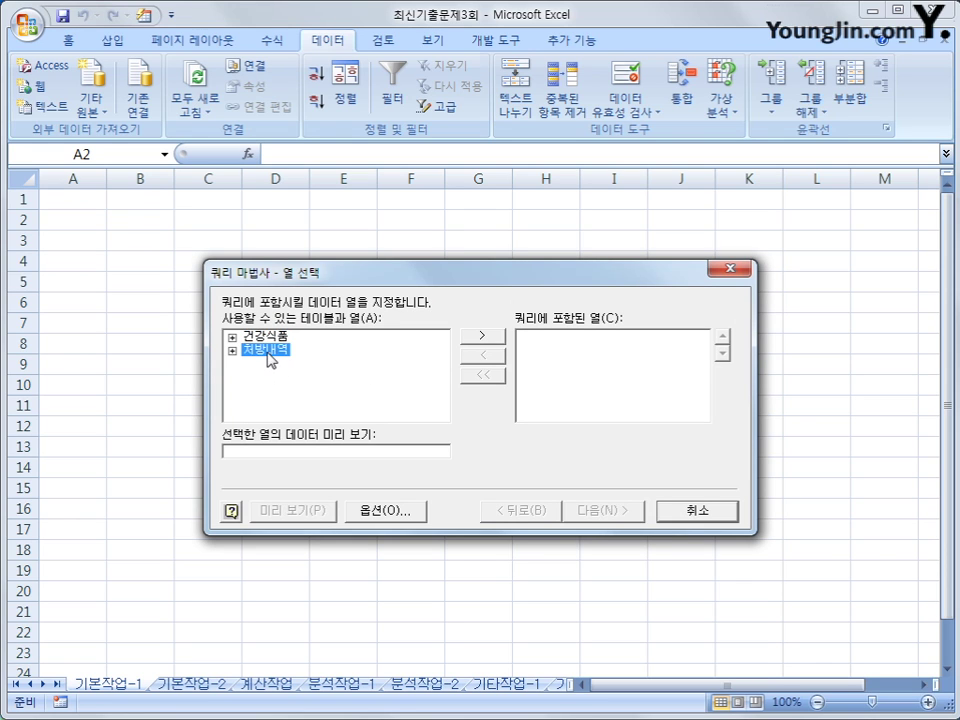
pyautogui.doubleClick(268, 352)
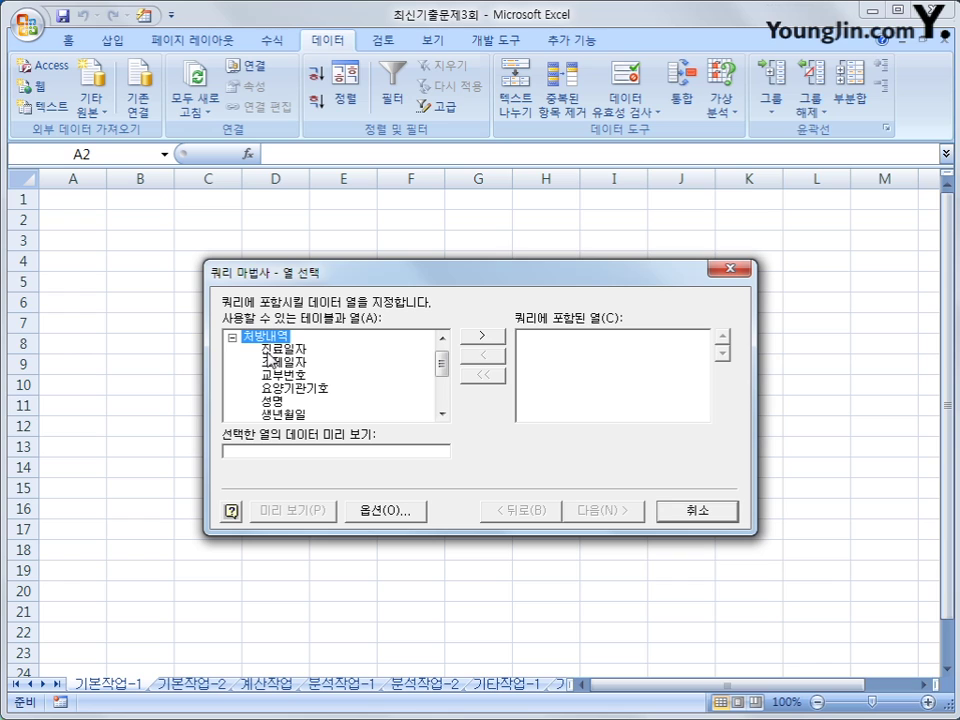
pyautogui.doubleClick(276, 401)
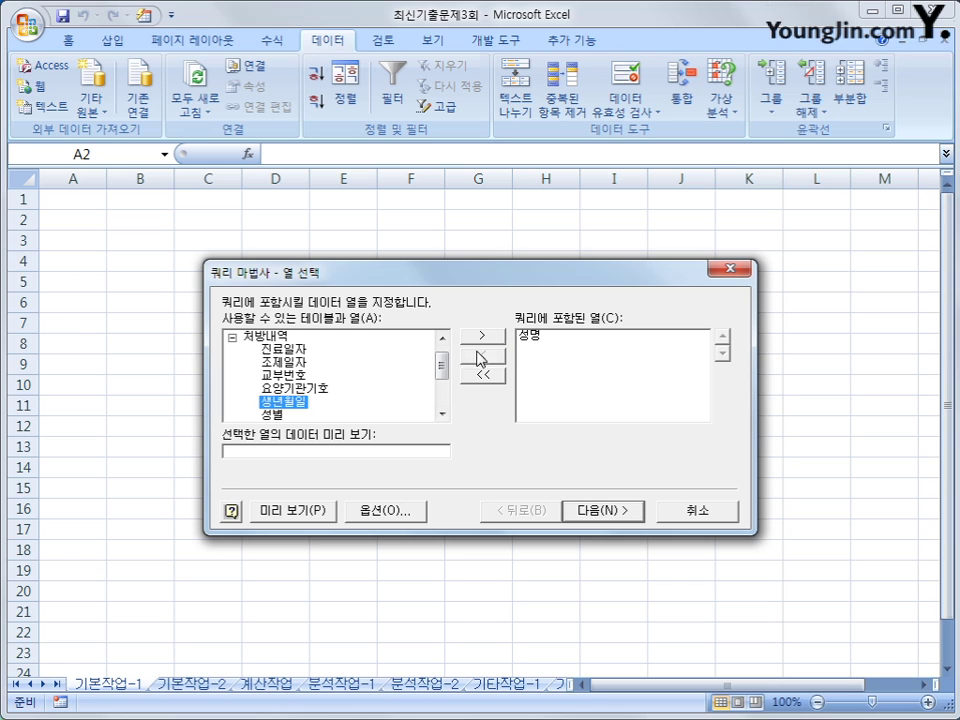
pyautogui.moveTo(440, 372); pyautogui.dragTo(446, 391)
pyautogui.doubleClick(279, 390)
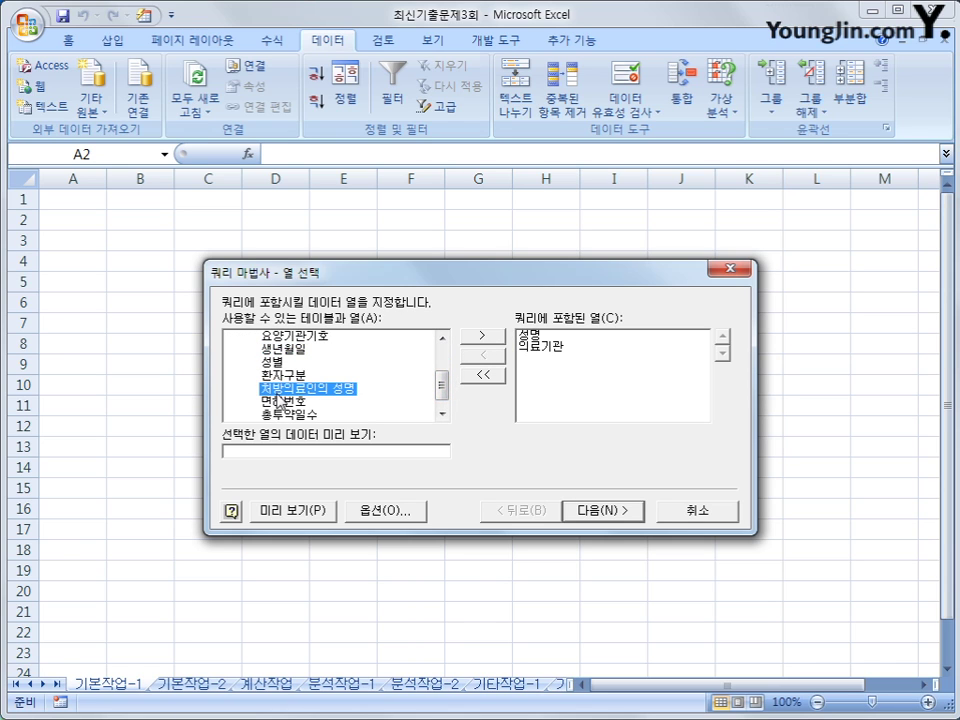
pyautogui.doubleClick(273, 361)
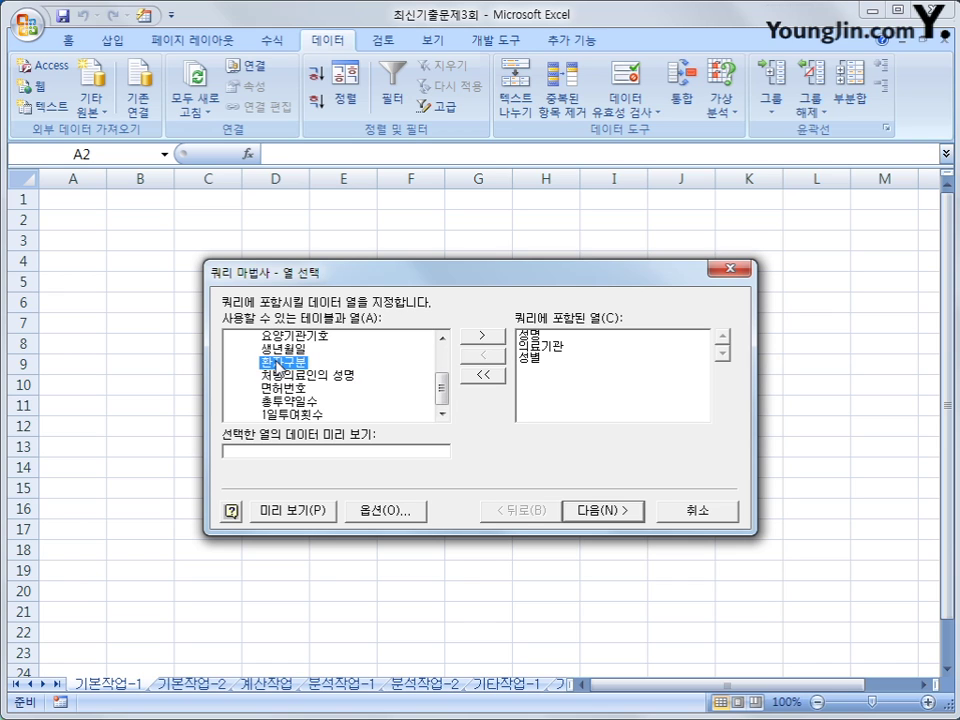
pyautogui.doubleClick(280, 349)
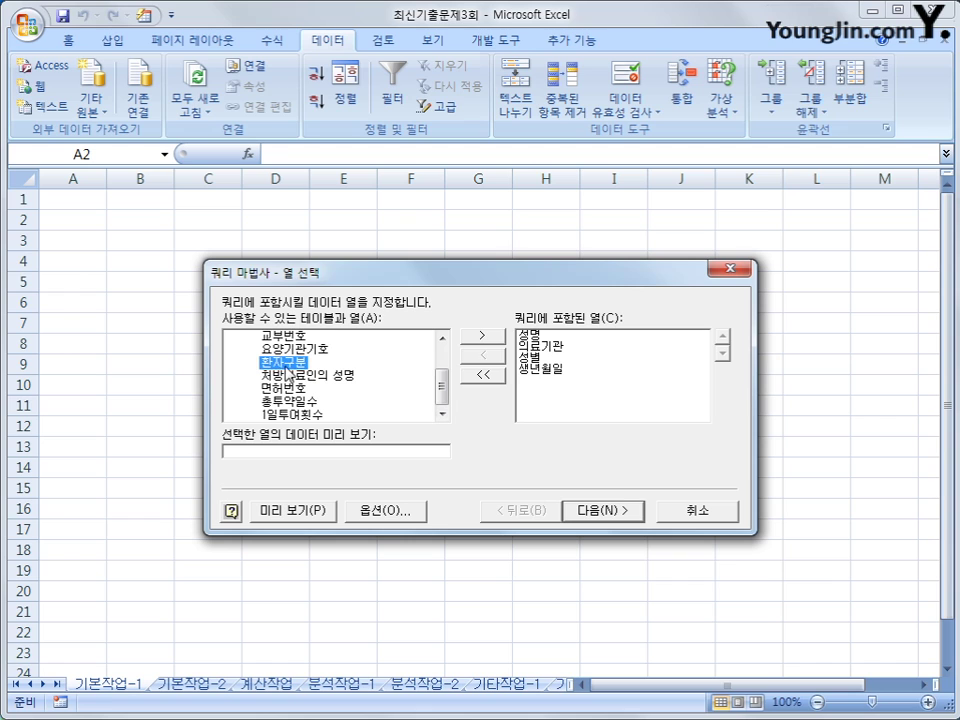
pyautogui.doubleClick(286, 360)
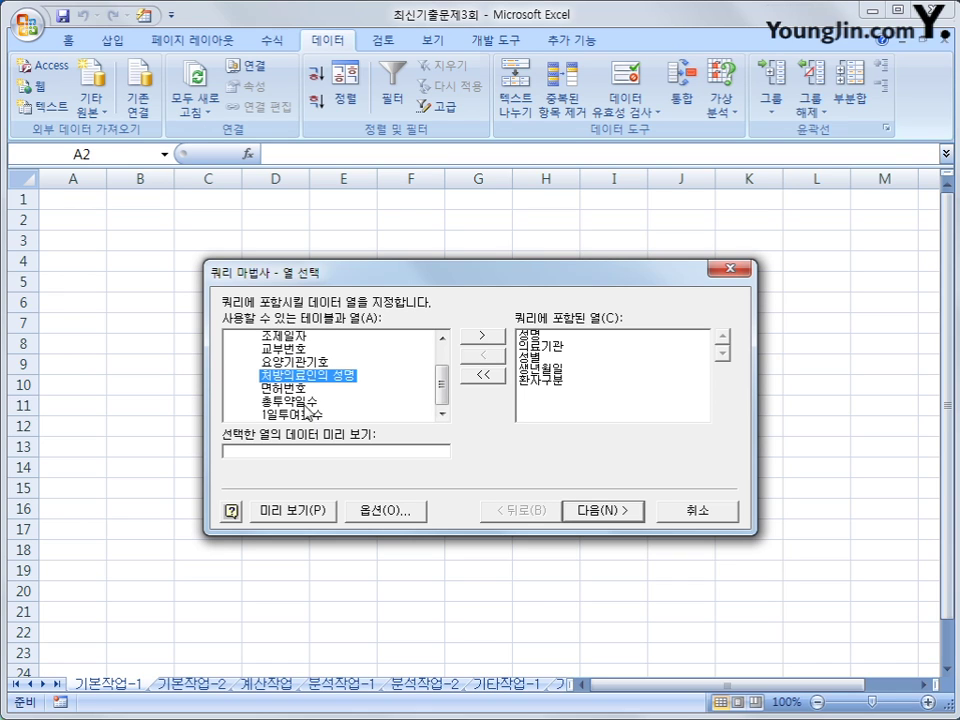
pyautogui.doubleClick(305, 402)
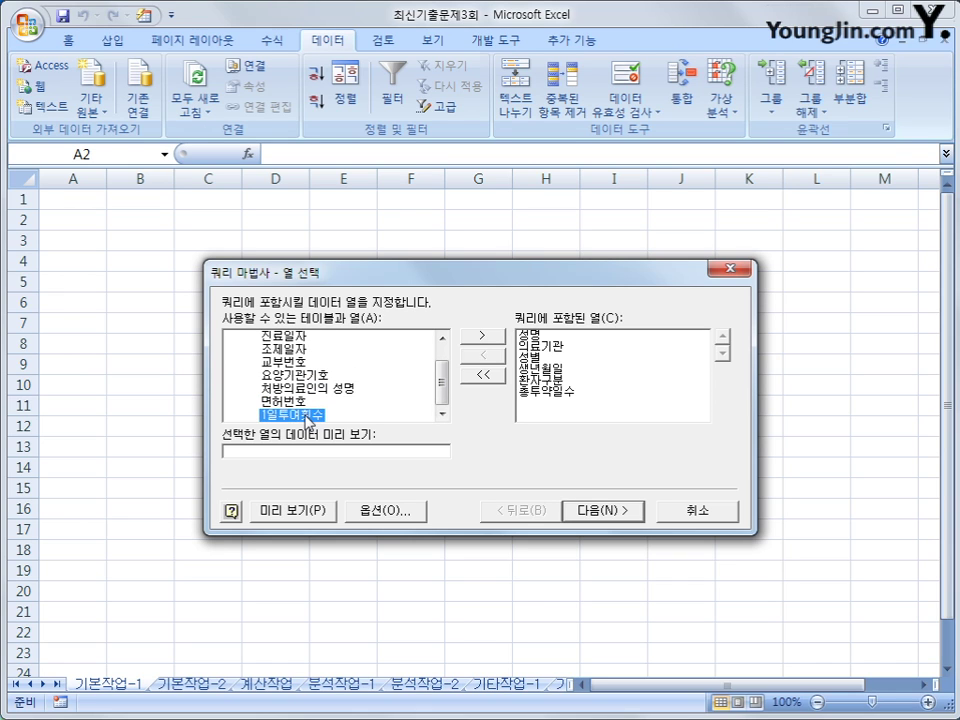
pyautogui.doubleClick(308, 416)
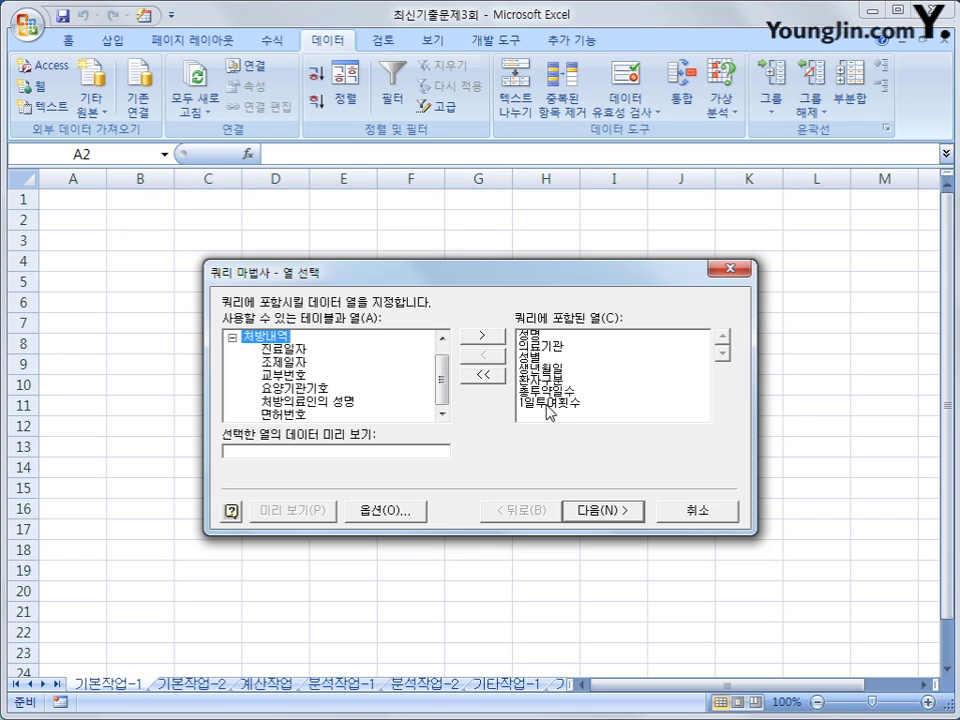
pyautogui.click(611, 516)
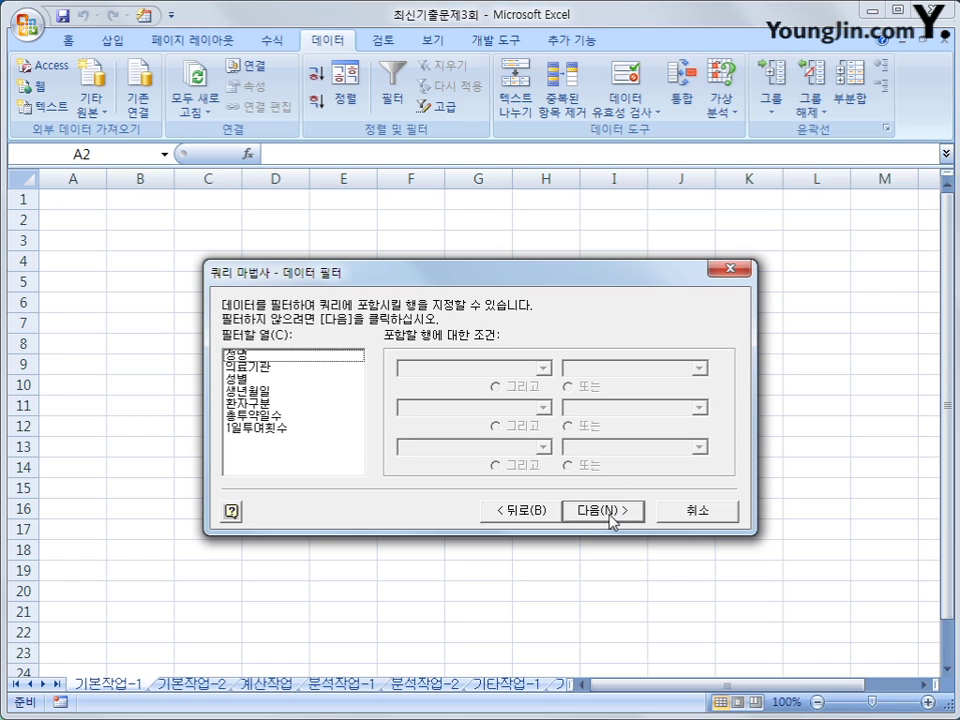
# Filter the query rows to those where 성별 equals 여.
pyautogui.click(230, 367)
pyautogui.click(362, 380)
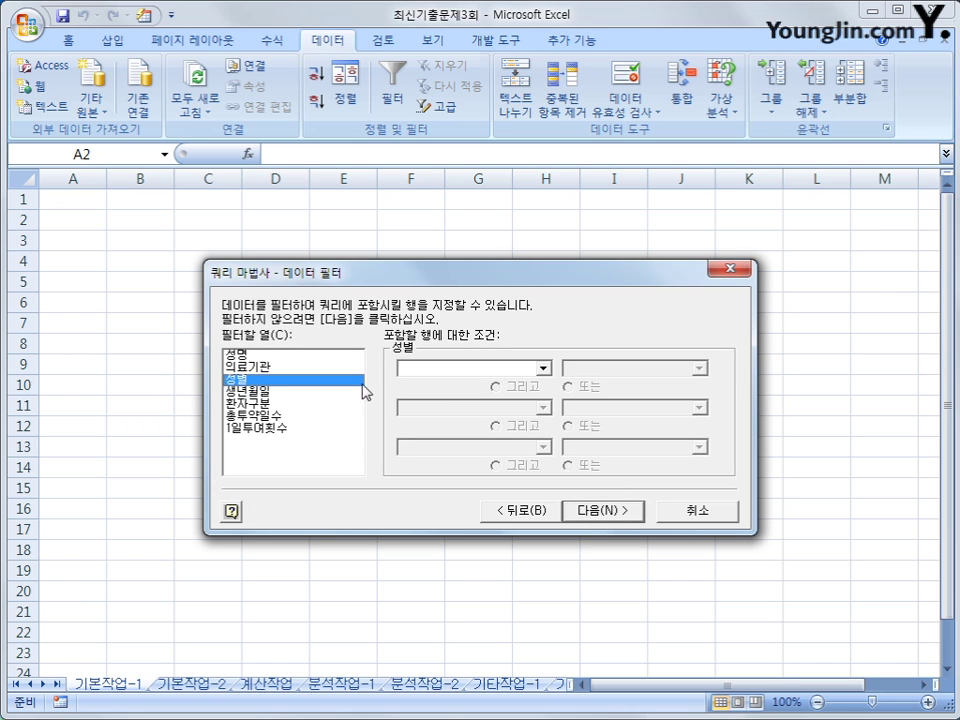
pyautogui.click(495, 369)
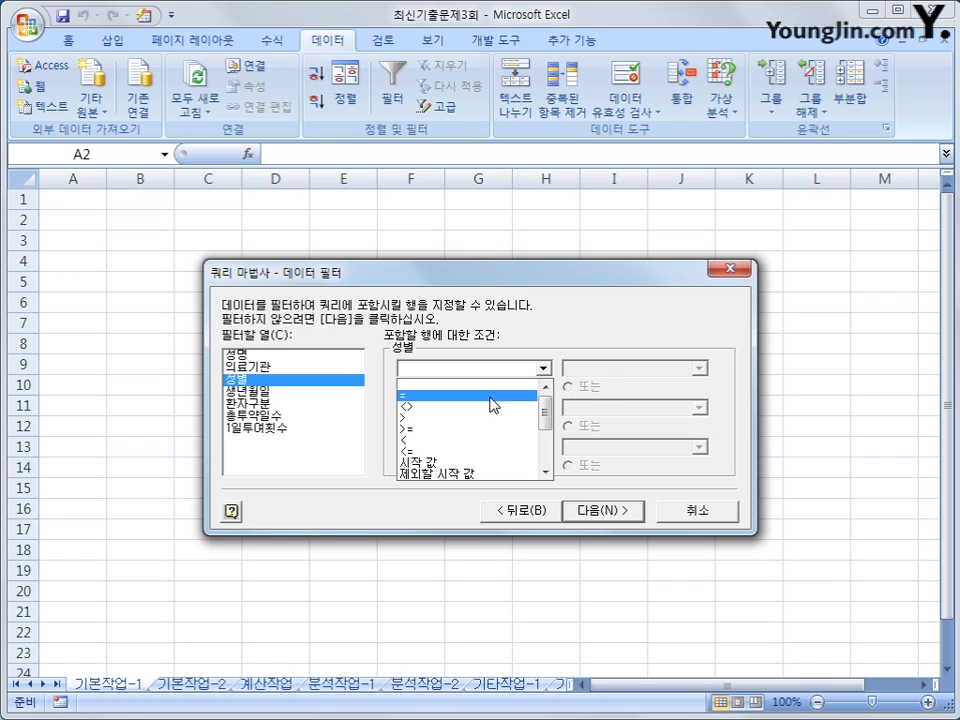
pyautogui.click(491, 397)
pyautogui.click(699, 369)
pyautogui.click(694, 398)
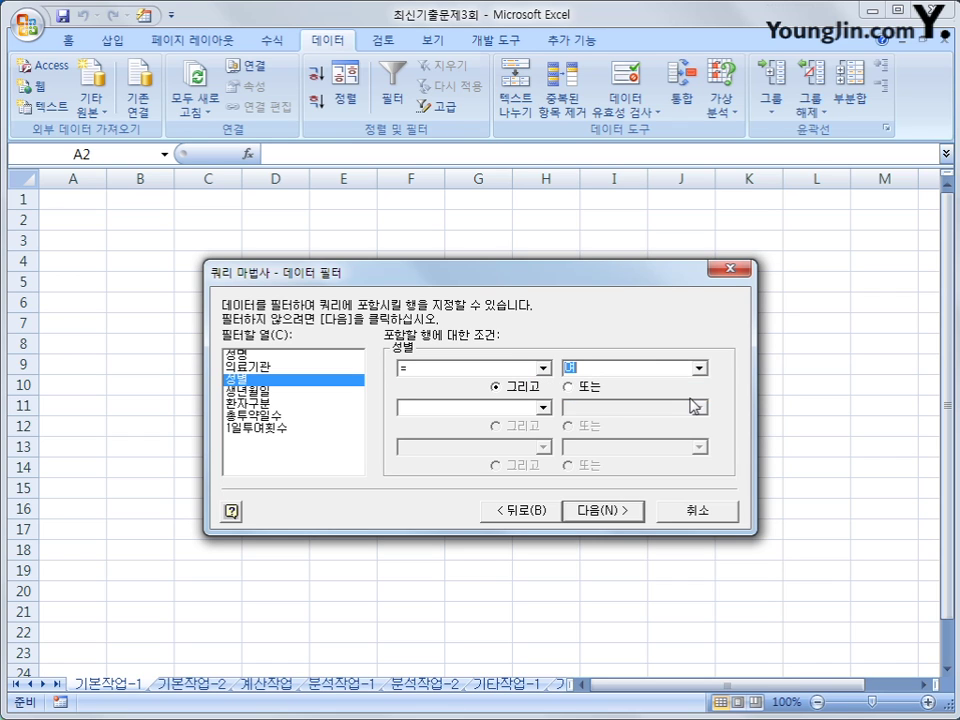
# Add a filter condition on 생년월일 of greater than or equal to 2005-01-01 and proceed to the sort order.
pyautogui.click(288, 395)
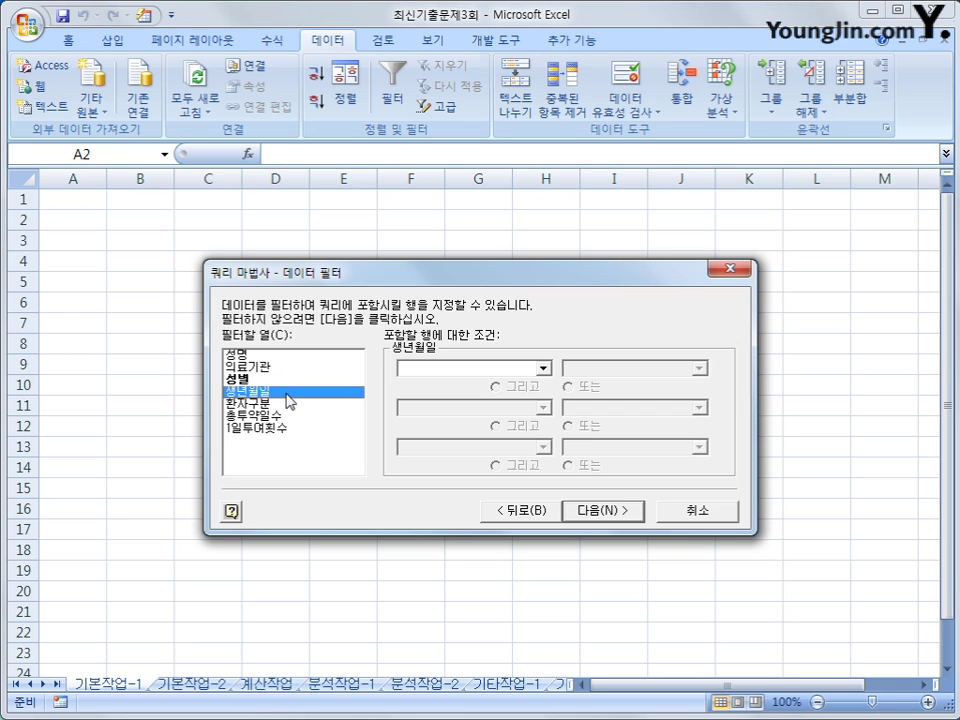
pyautogui.click(506, 370)
pyautogui.click(497, 430)
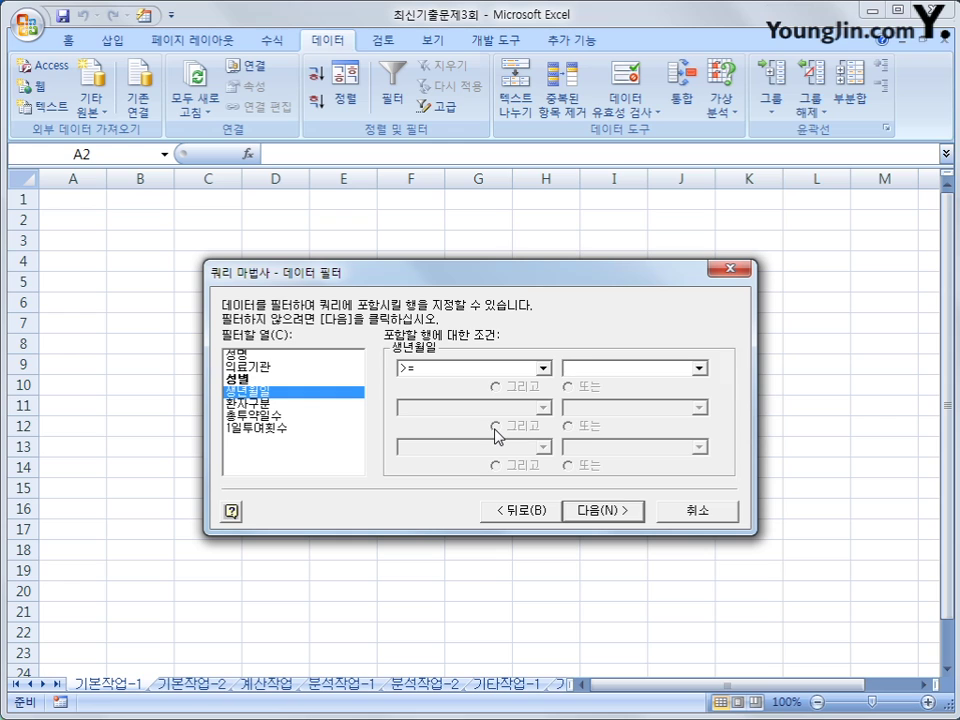
pyautogui.press('Tab')
pyautogui.write('2005-01')
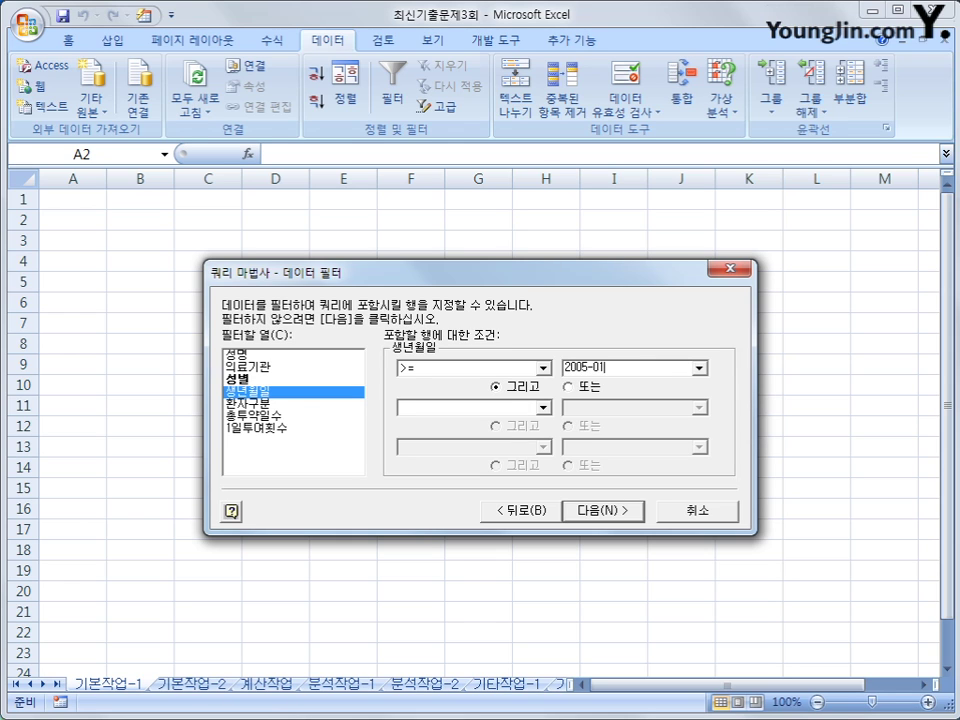
pyautogui.write('-01')
pyautogui.click(588, 512)
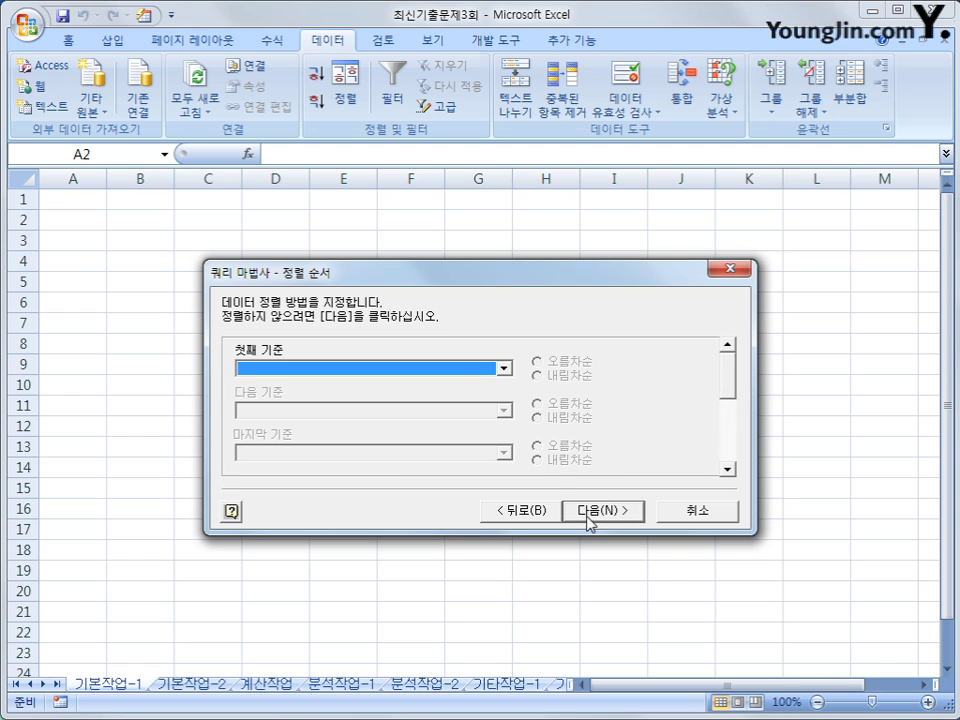
# Sort the query first by 환자구분 ascending, then by 총투약일수 descending.
pyautogui.click(435, 369)
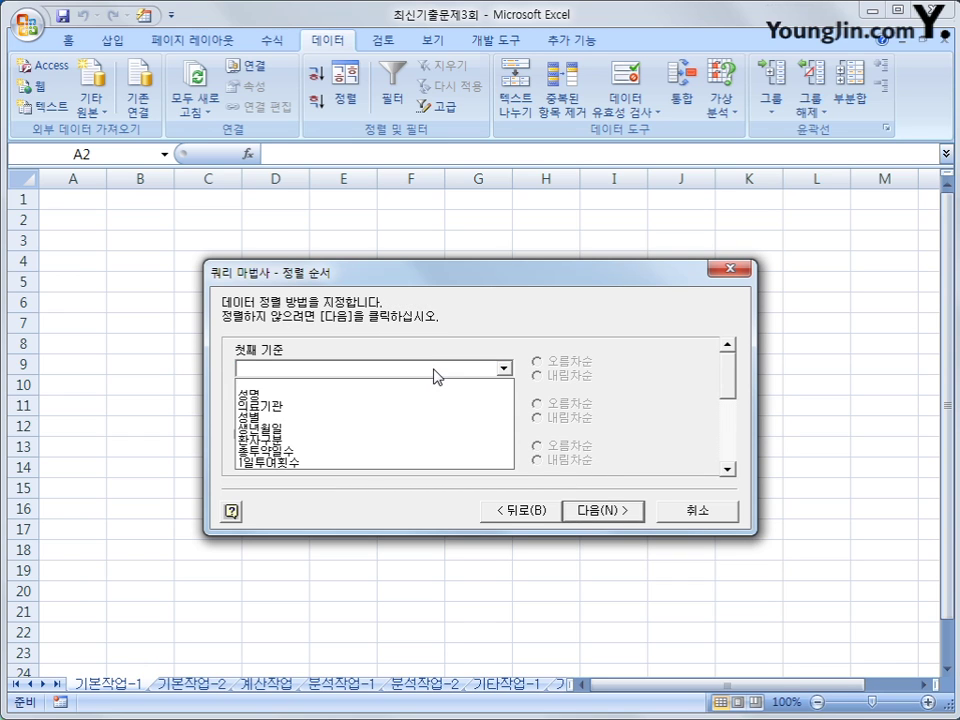
pyautogui.click(429, 440)
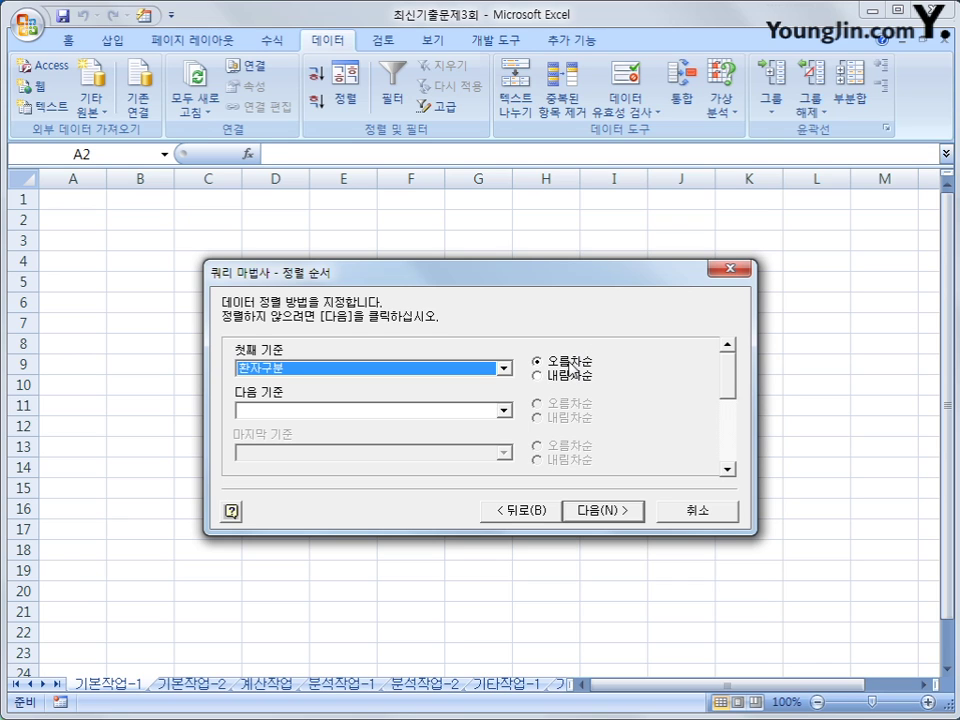
pyautogui.click(494, 410)
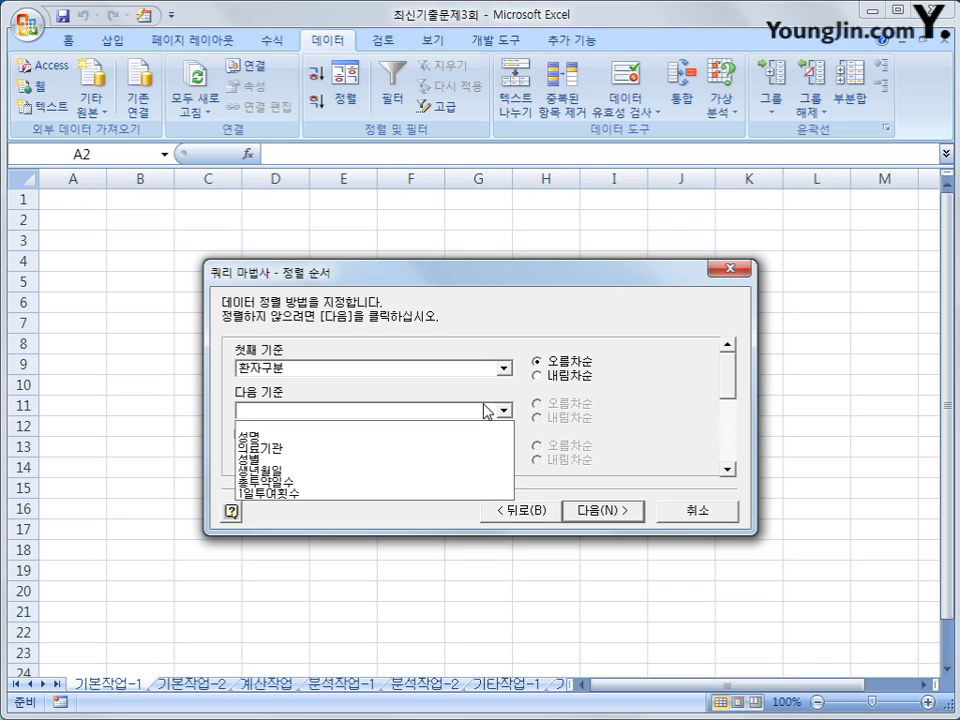
pyautogui.click(476, 482)
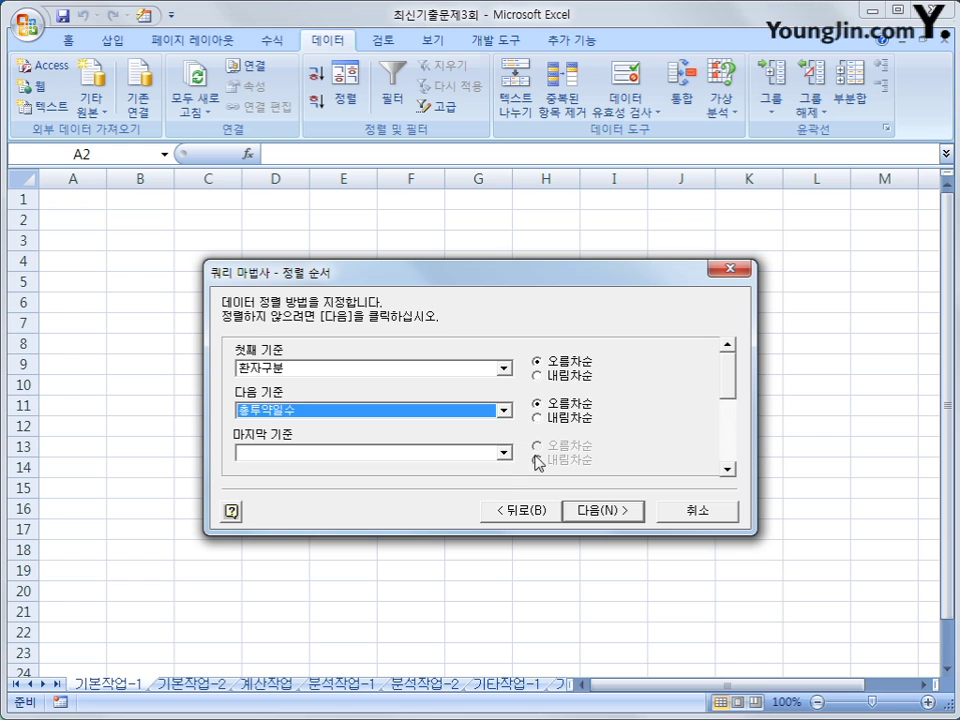
pyautogui.click(574, 424)
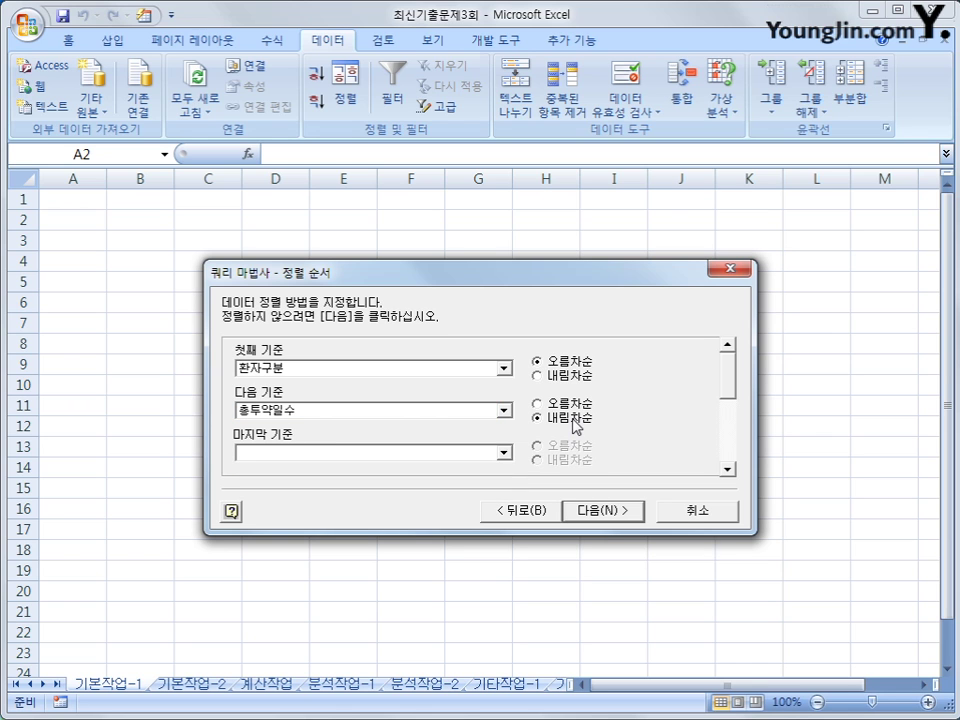
# Finish the query and import its data as a table into the existing worksheet at $A$2.
pyautogui.click(616, 513)
pyautogui.click(616, 513)
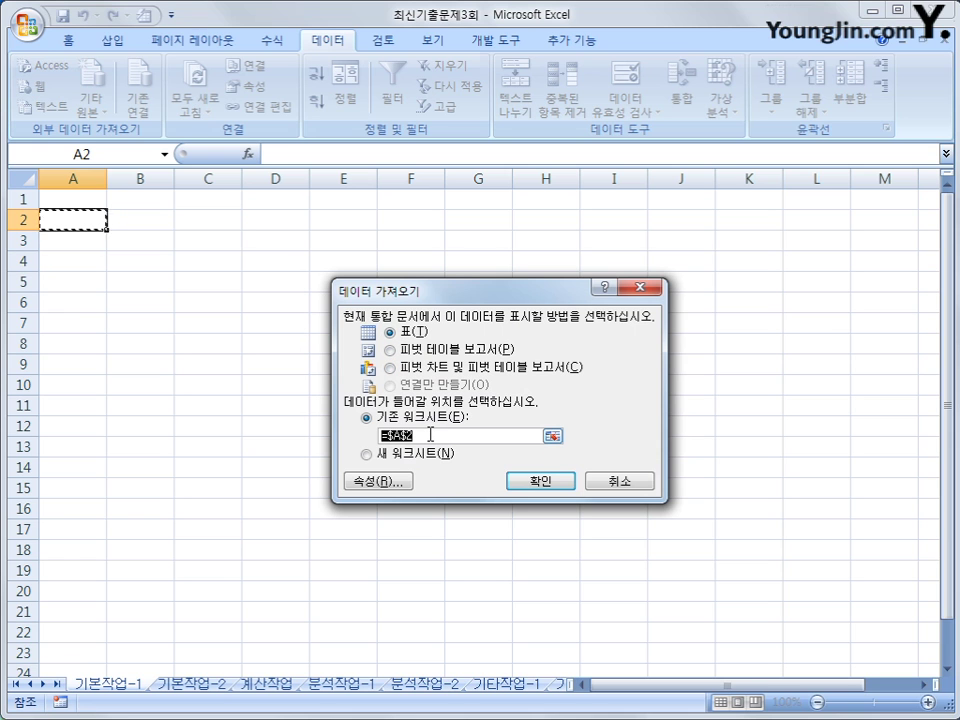
pyautogui.click(553, 481)
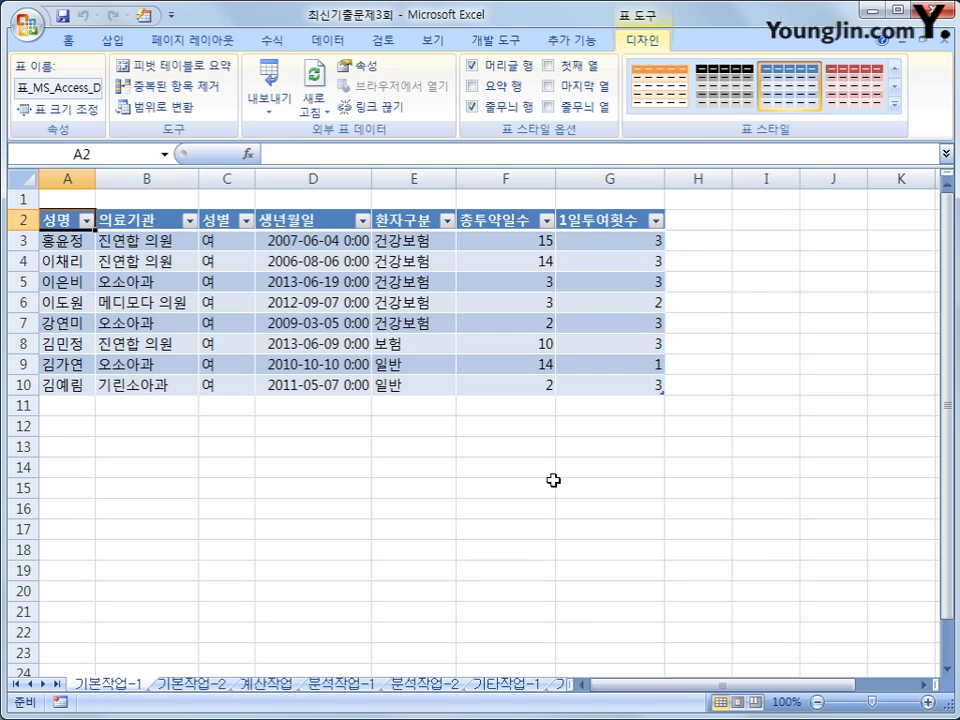
# Open the 기본작업-2 sheet and select the whole table A2:L24 to review its extent.
pyautogui.click(197, 686)
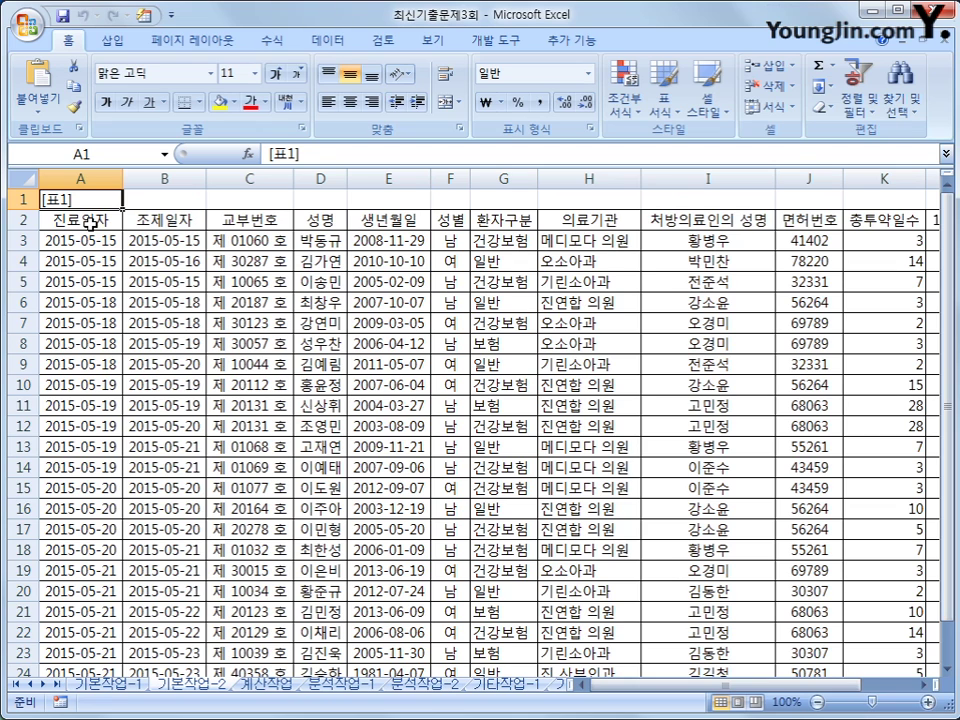
pyautogui.moveTo(90, 224); pyautogui.dragTo(804, 634)
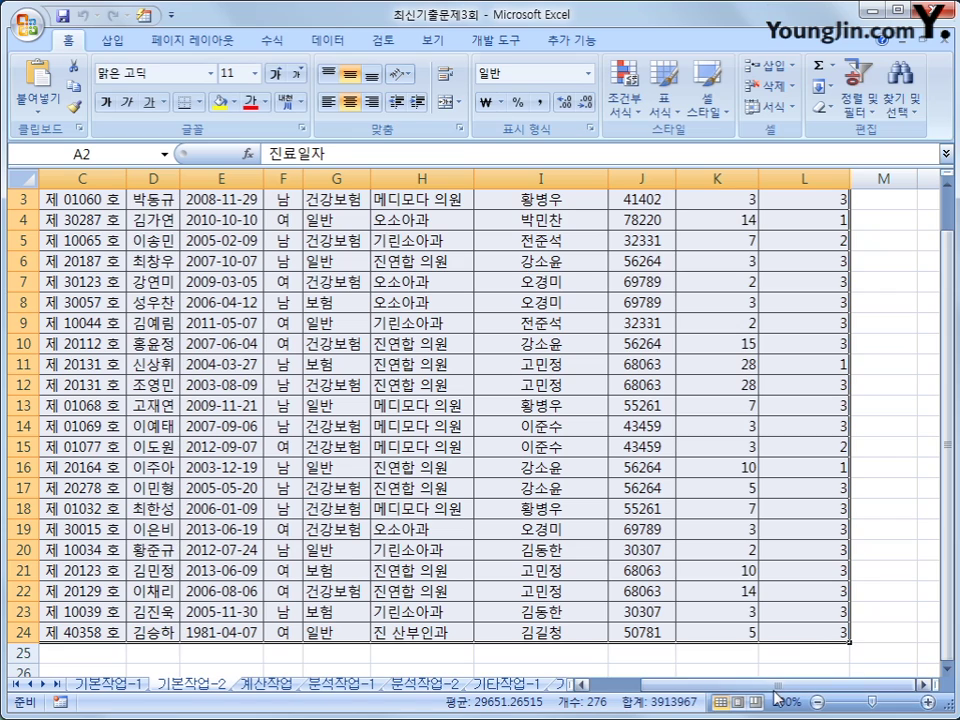
pyautogui.moveTo(776, 692); pyautogui.dragTo(690, 692)
pyautogui.scroll(-2, 566, 596)
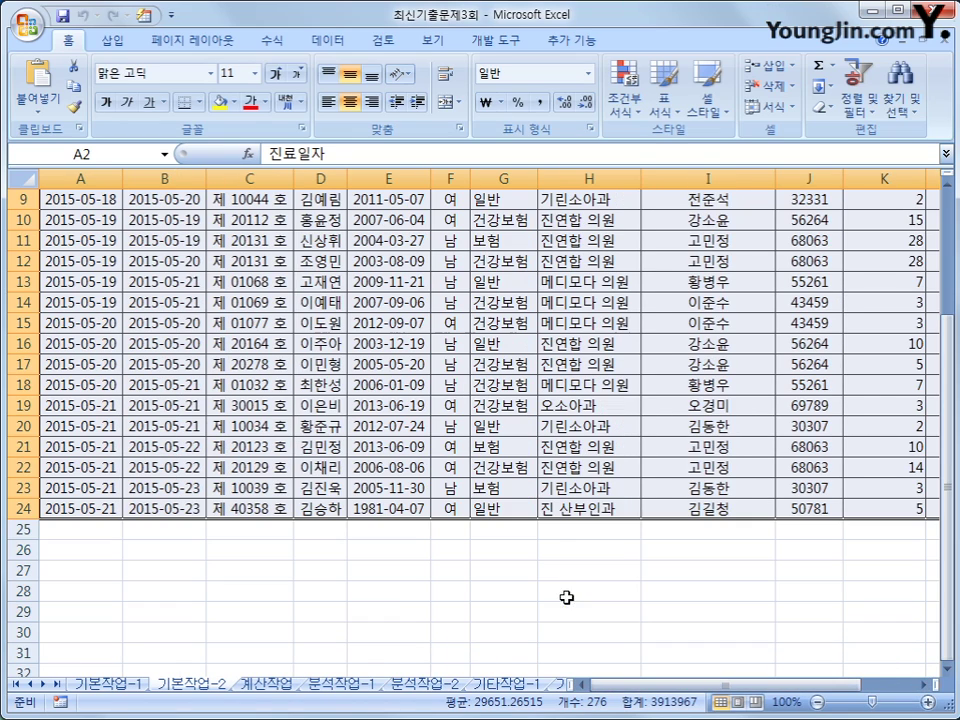
# Enter the criteria heading 조건 in cell A26 below the table.
pyautogui.click(84, 551)
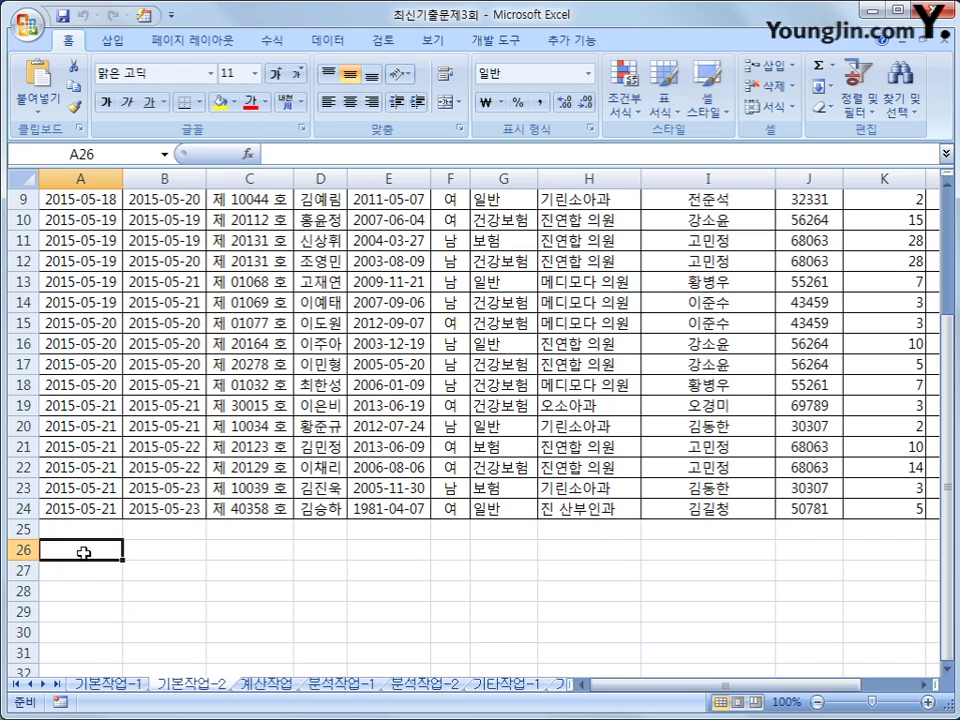
pyautogui.write('w')
pyautogui.press('BackSpace')
pyautogui.press('Hangul')
pyautogui.write('조거')
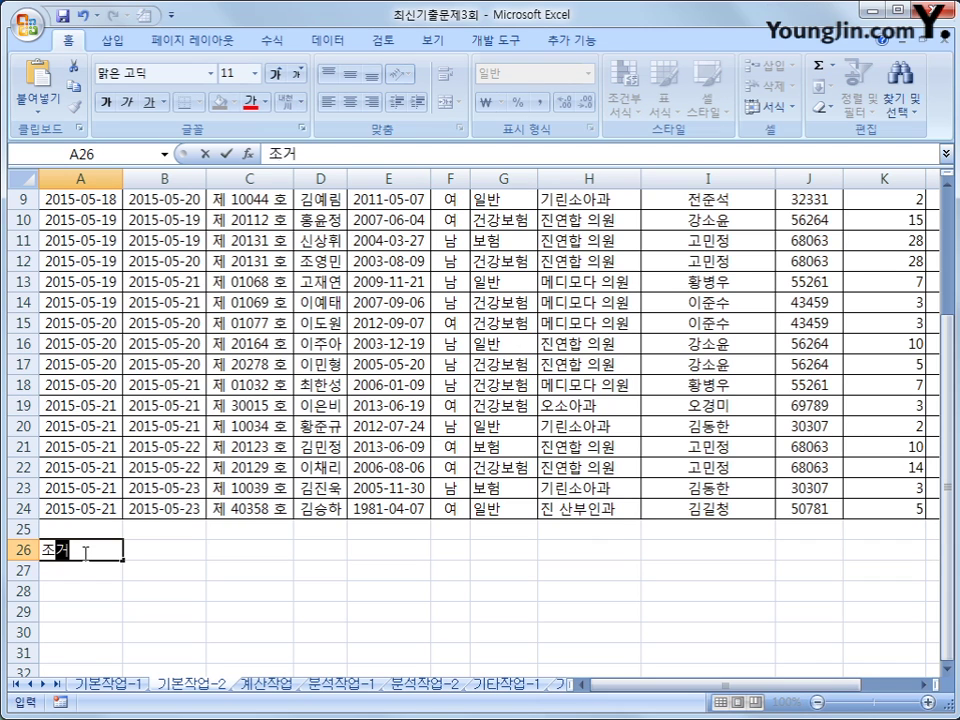
pyautogui.write('ㄴ')
pyautogui.press('Return')
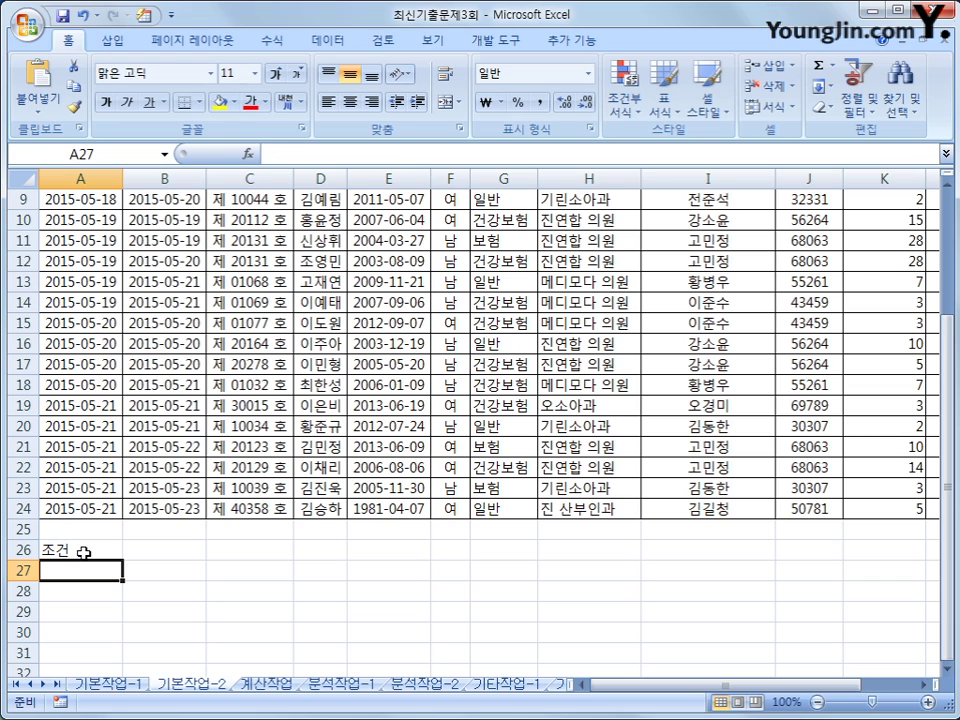
# Begin an AND formula in A27 whose first condition tests that 환자구분 in G3 equals "건강보험".
pyautogui.write('=무')
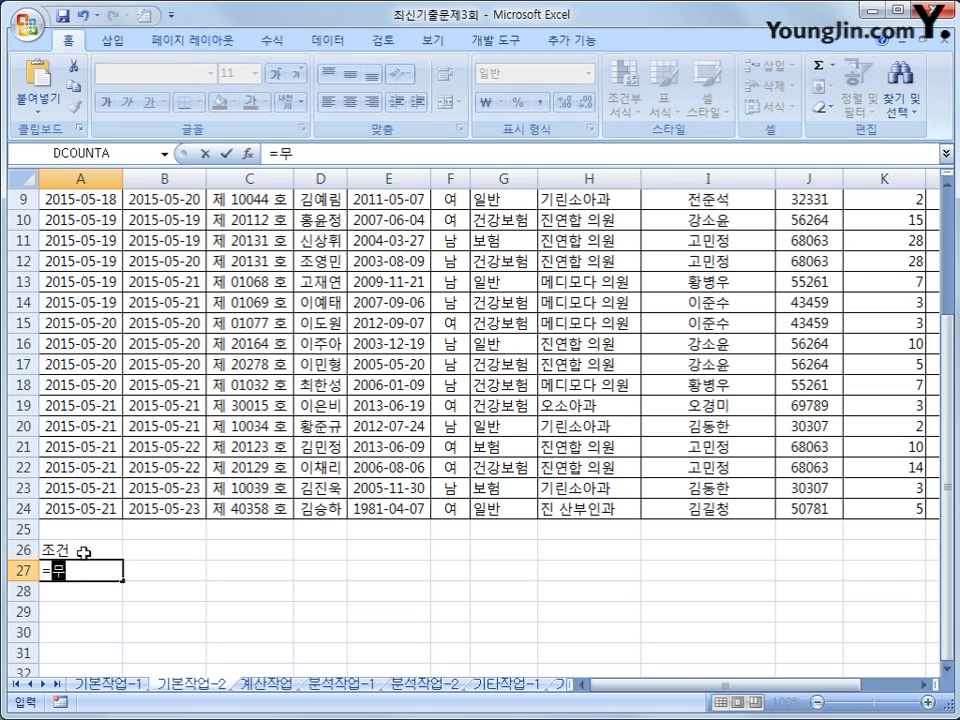
pyautogui.press('BackSpace')
pyautogui.press('BackSpace')
pyautogui.write('and(')
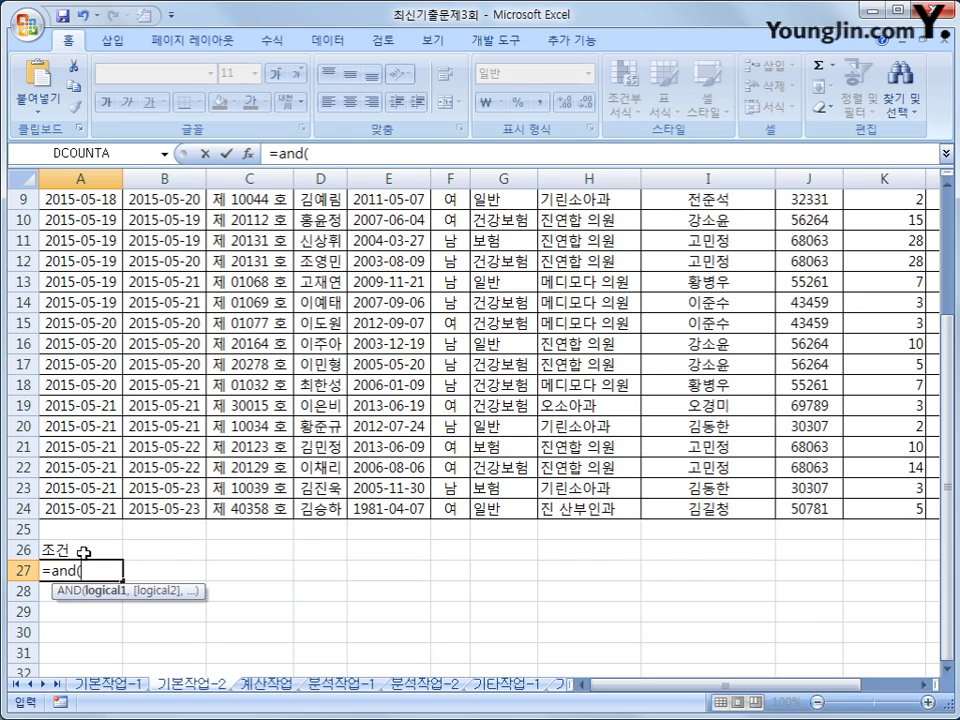
pyautogui.scroll(3, 83, 553)
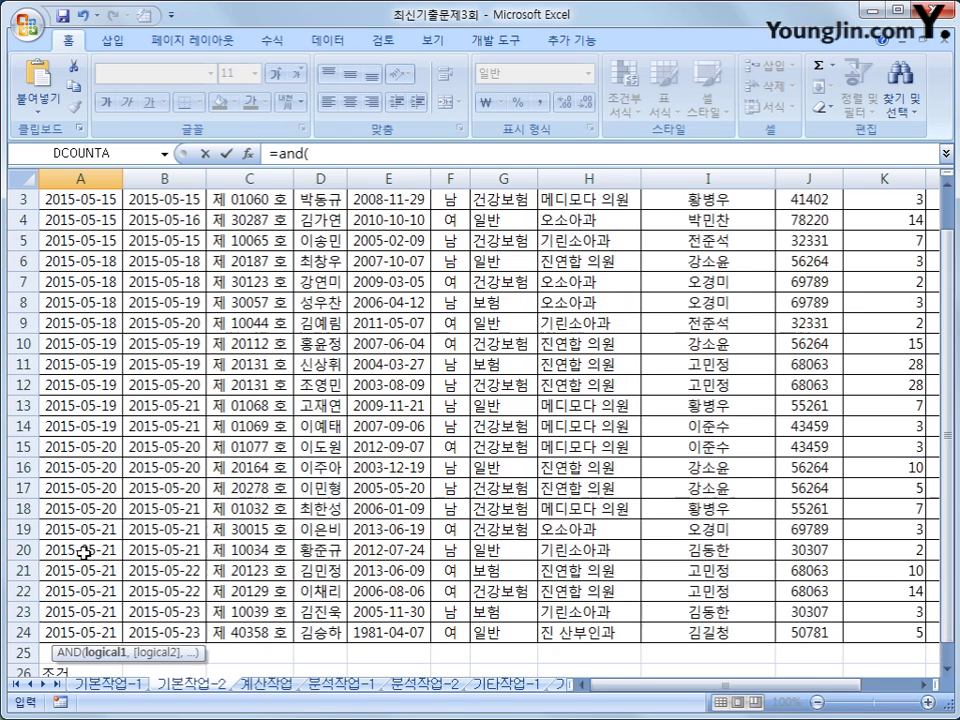
pyautogui.click(503, 242)
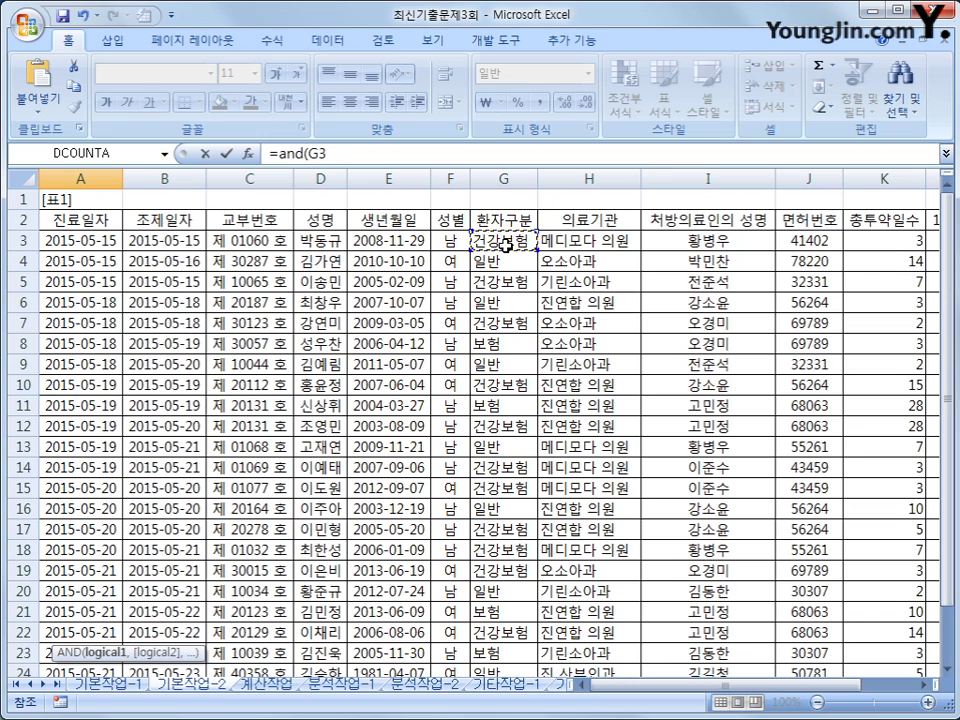
pyautogui.write('=')
pyautogui.write('"건강보')
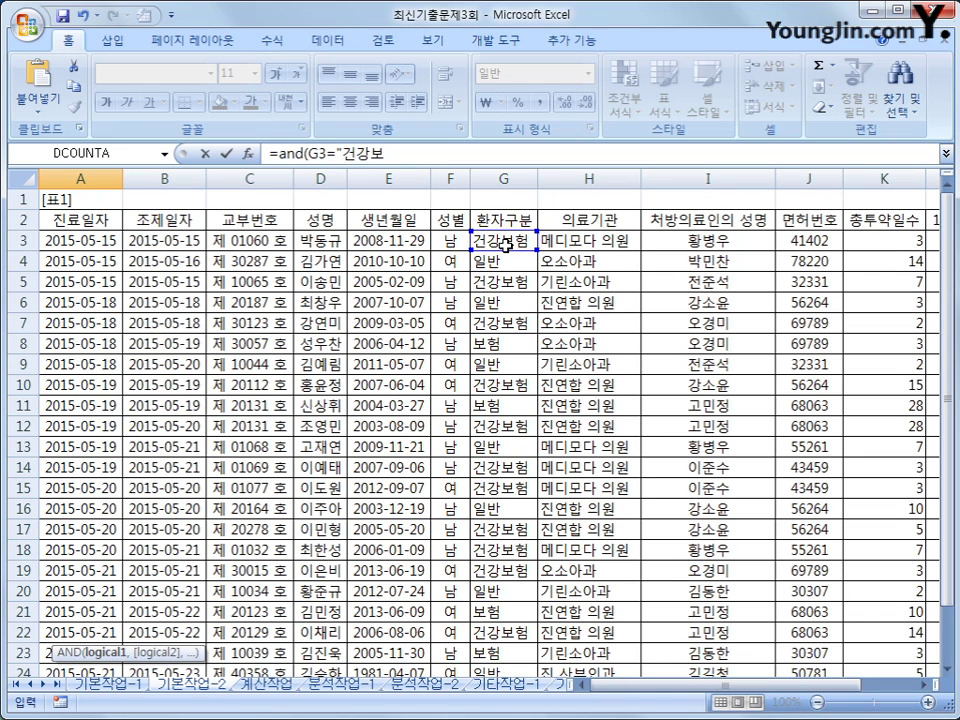
pyautogui.write('험",')
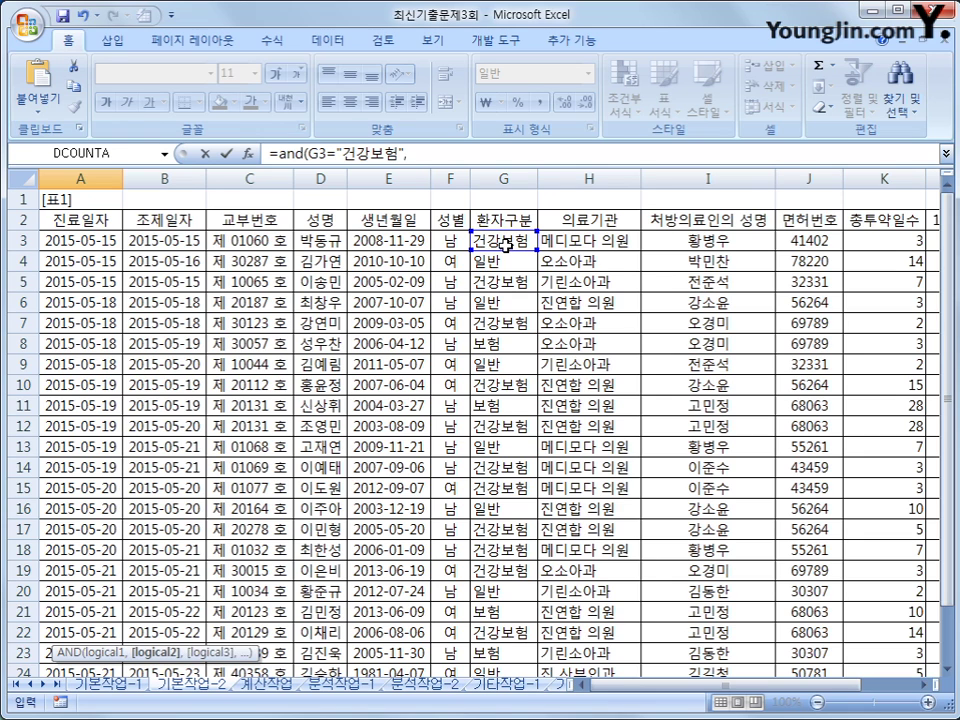
pyautogui.click(91, 242)
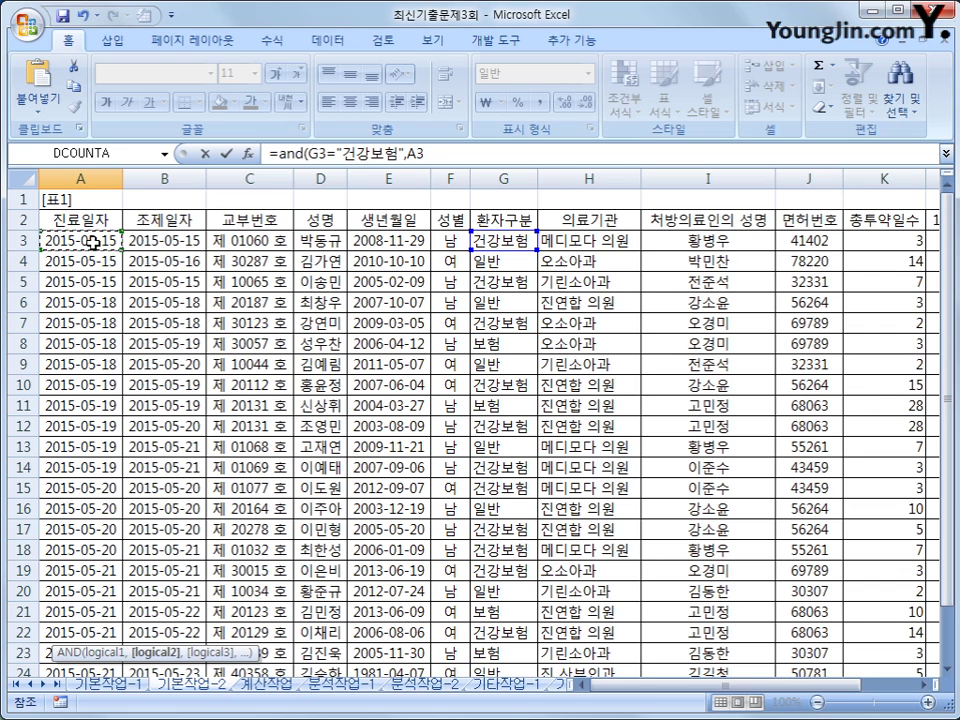
pyautogui.doubleClick(441, 154)
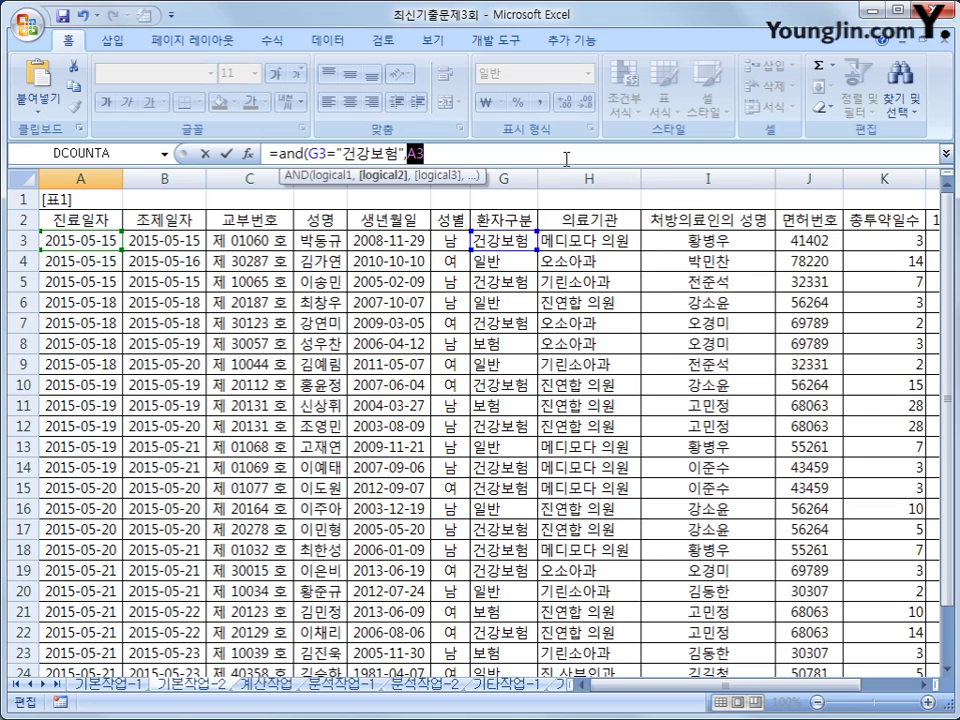
pyautogui.press('BackSpace')
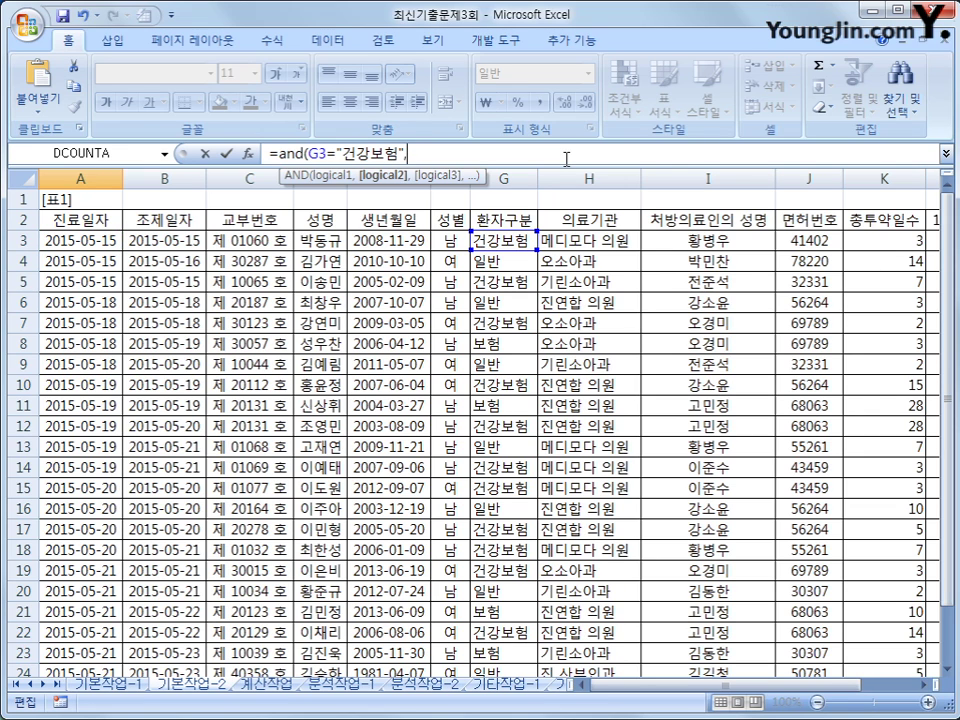
# Complete the AND formula in A27 with the second condition DAYS360(A3,B3)<=1, comparing 진료일자 with 조제일자.
pyautogui.write('day')
pyautogui.press('BackSpace')
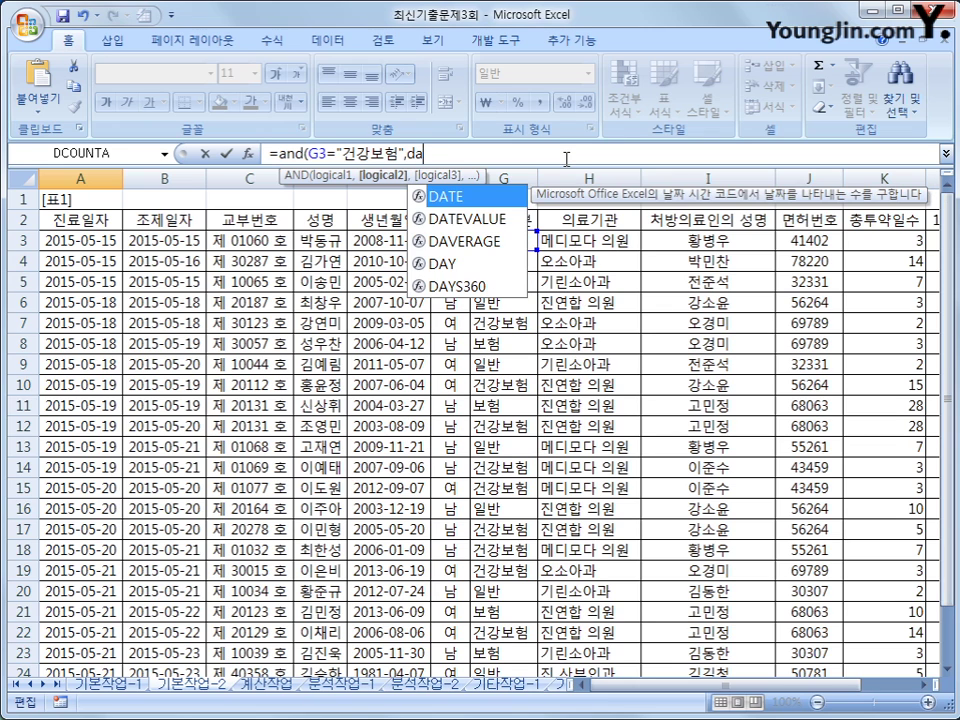
pyautogui.write('ys')
pyautogui.press('Tab')
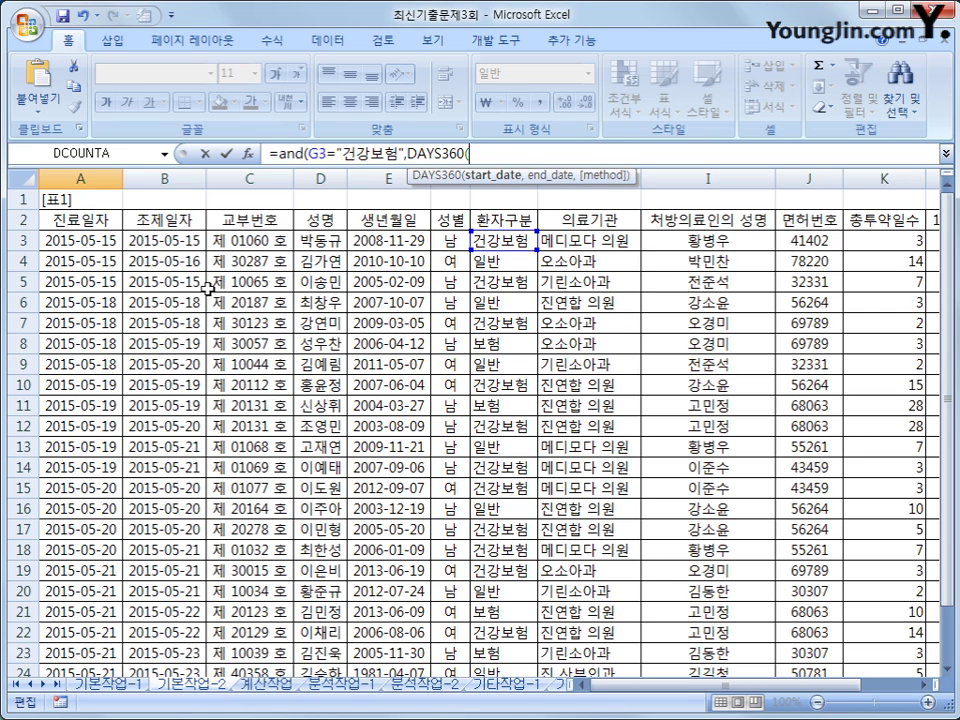
pyautogui.click(87, 241)
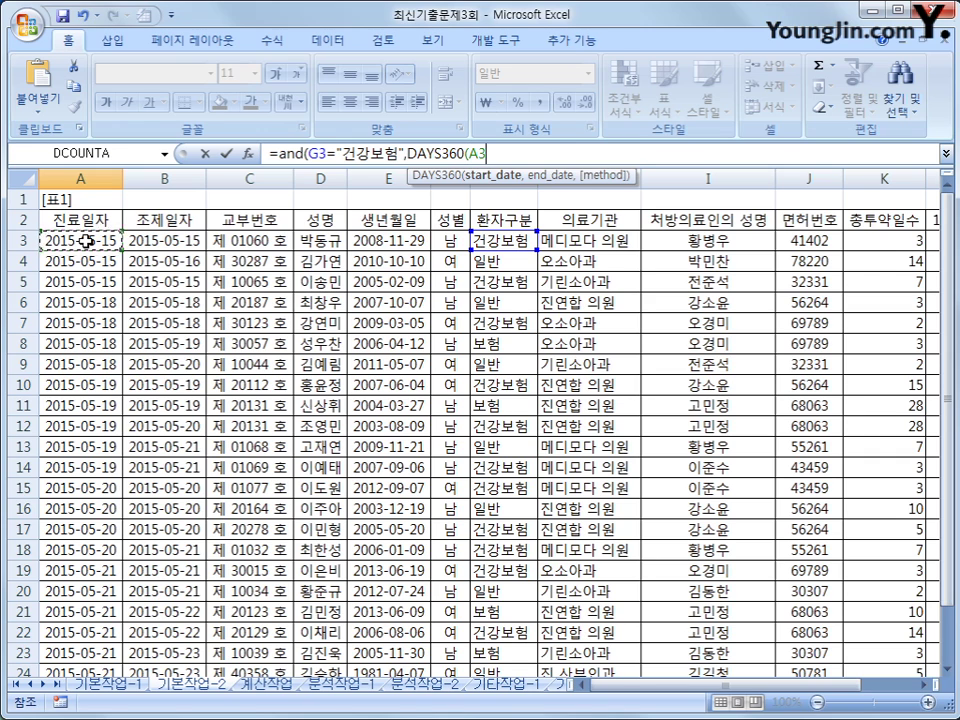
pyautogui.write(',')
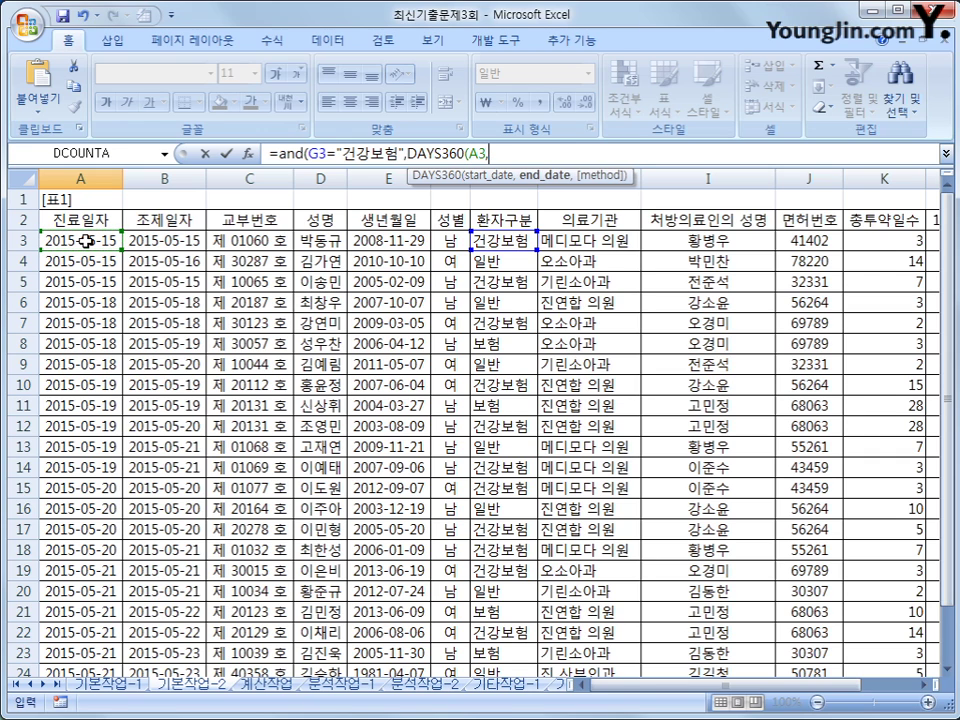
pyautogui.click(143, 241)
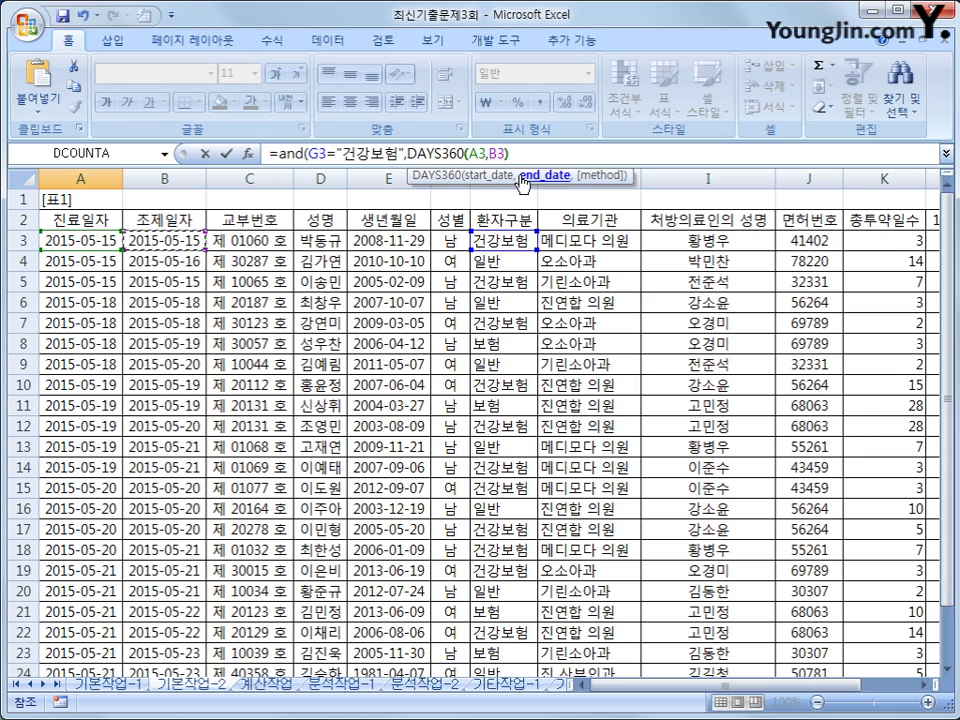
pyautogui.write(')')
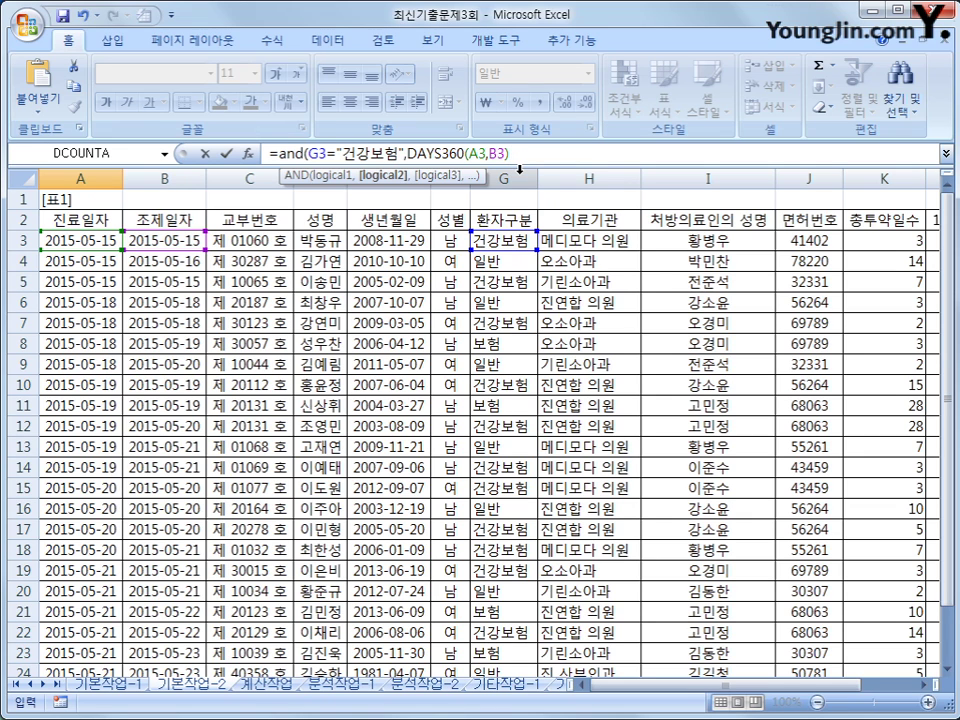
pyautogui.write('<=1)')
pyautogui.press('Return')
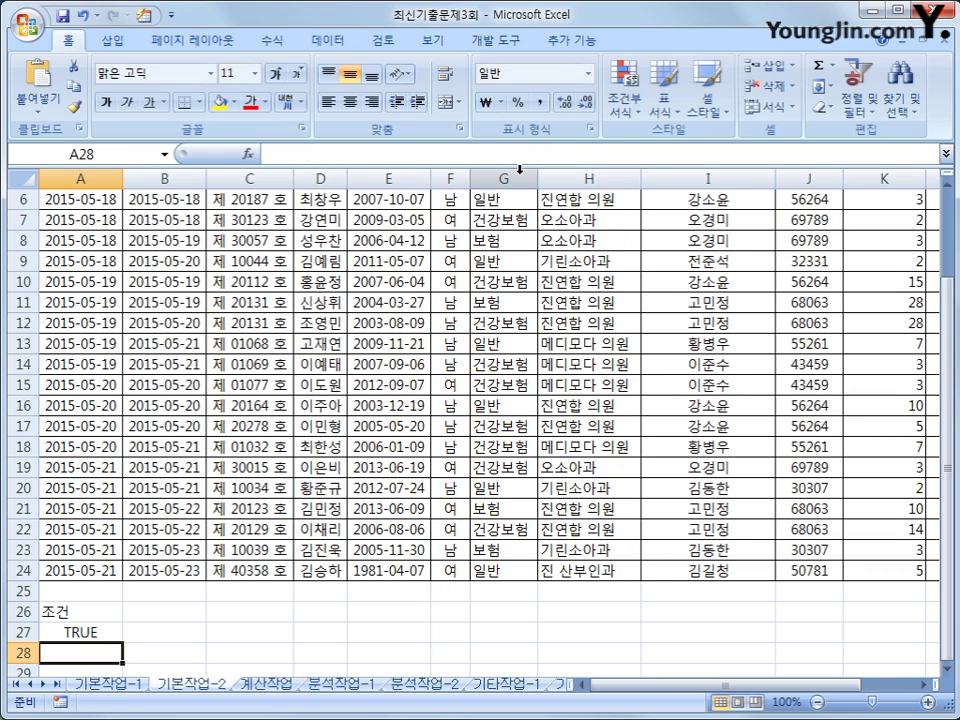
# Insert a blank column C between the 조제일자 and 교부번호 columns.
pyautogui.click(253, 632)
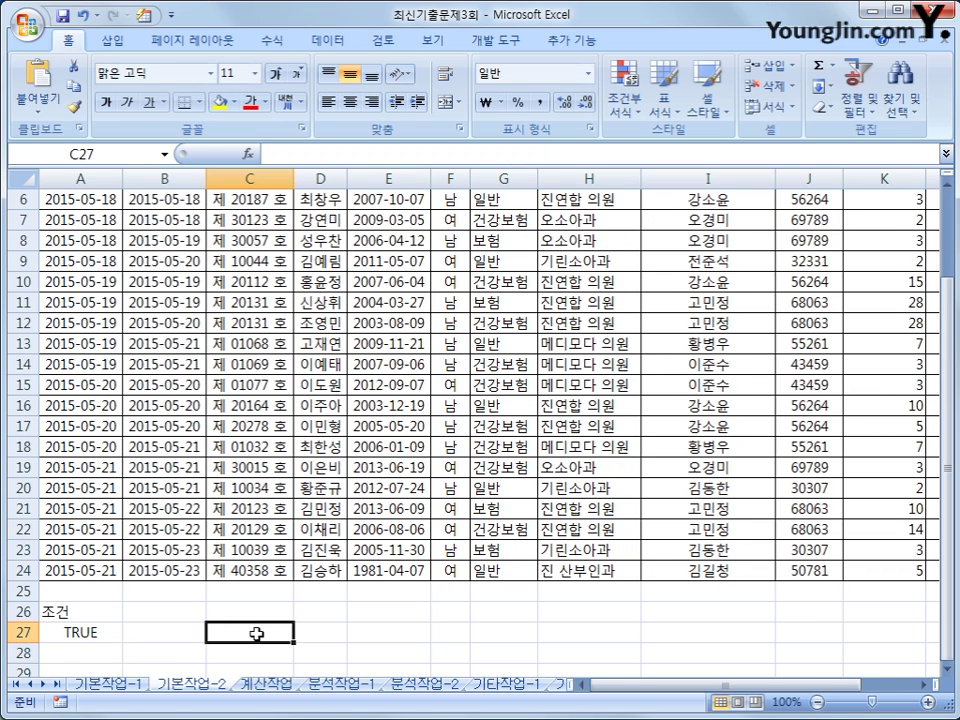
pyautogui.scroll(2, 257, 630)
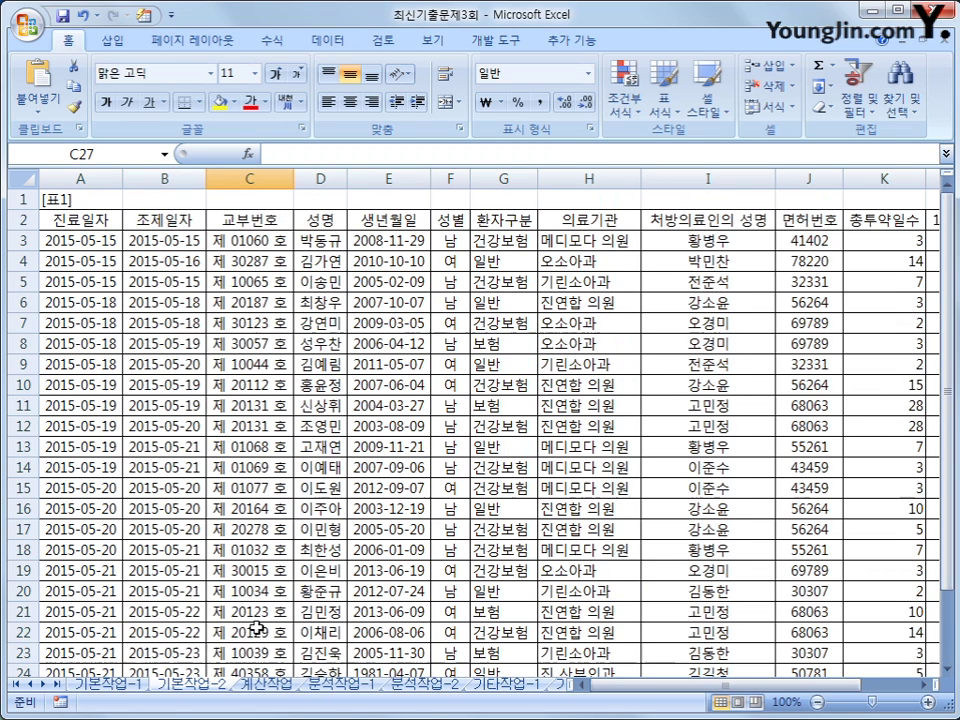
pyautogui.click(256, 179)
pyautogui.rightClick(256, 179)
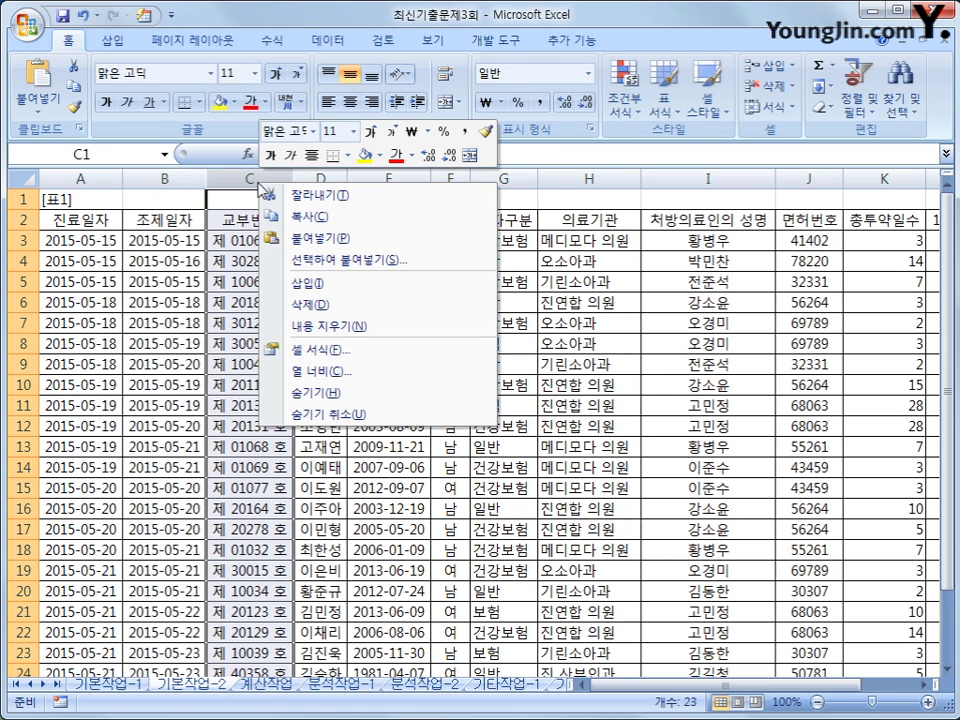
pyautogui.click(336, 290)
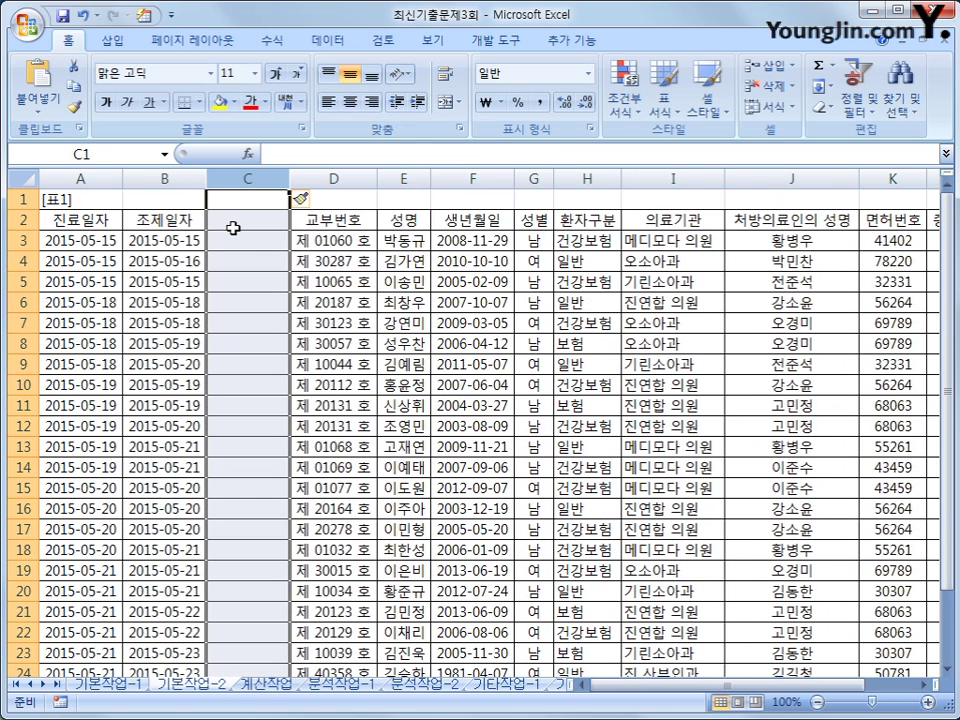
# Enter the heading days360 in cell C2 of the inserted column.
pyautogui.click(236, 221)
pyautogui.click(244, 236)
pyautogui.click(253, 217)
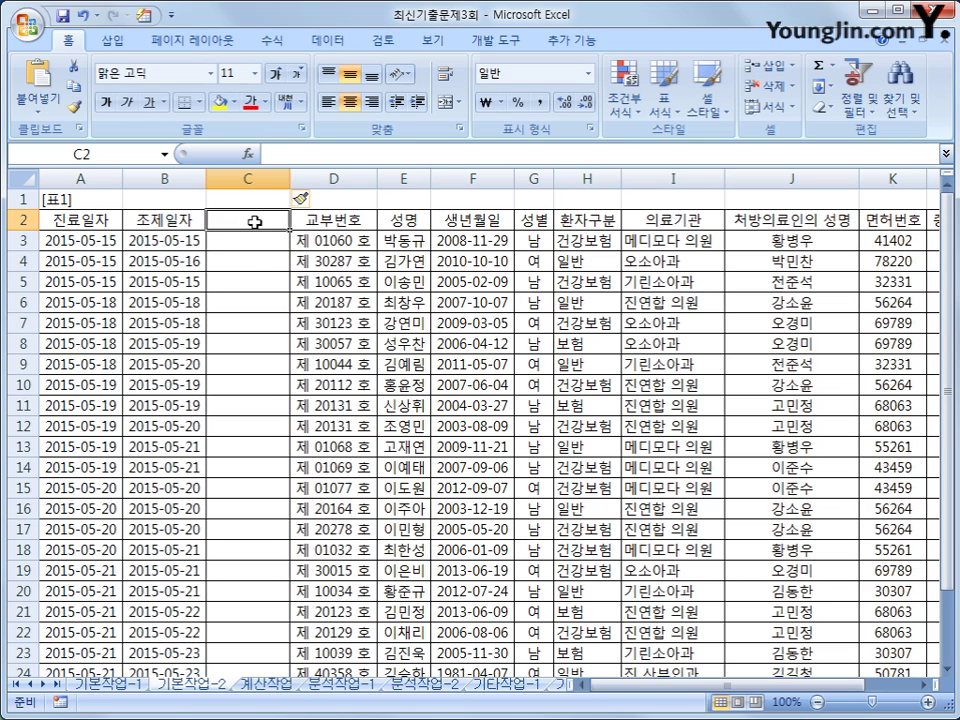
pyautogui.write('ㅇ')
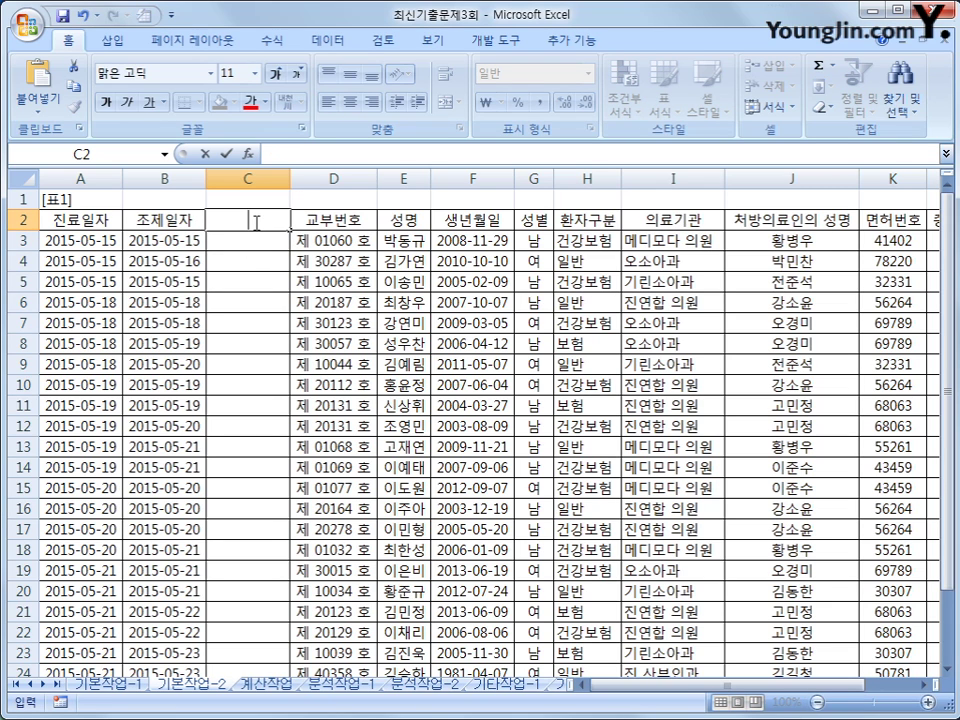
pyautogui.write('days36')
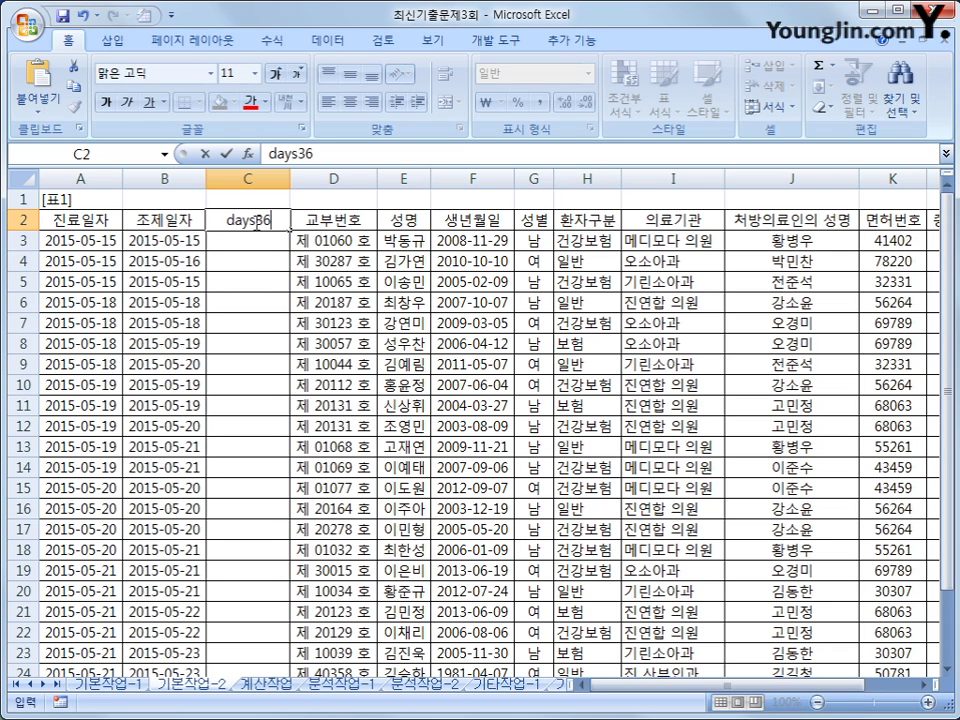
pyautogui.write('0')
pyautogui.press('Return')
# Enter the formula =DAYS360(A3,B3) in C3 to calculate the days between 진료일자 and 조제일자.
pyautogui.write('=')
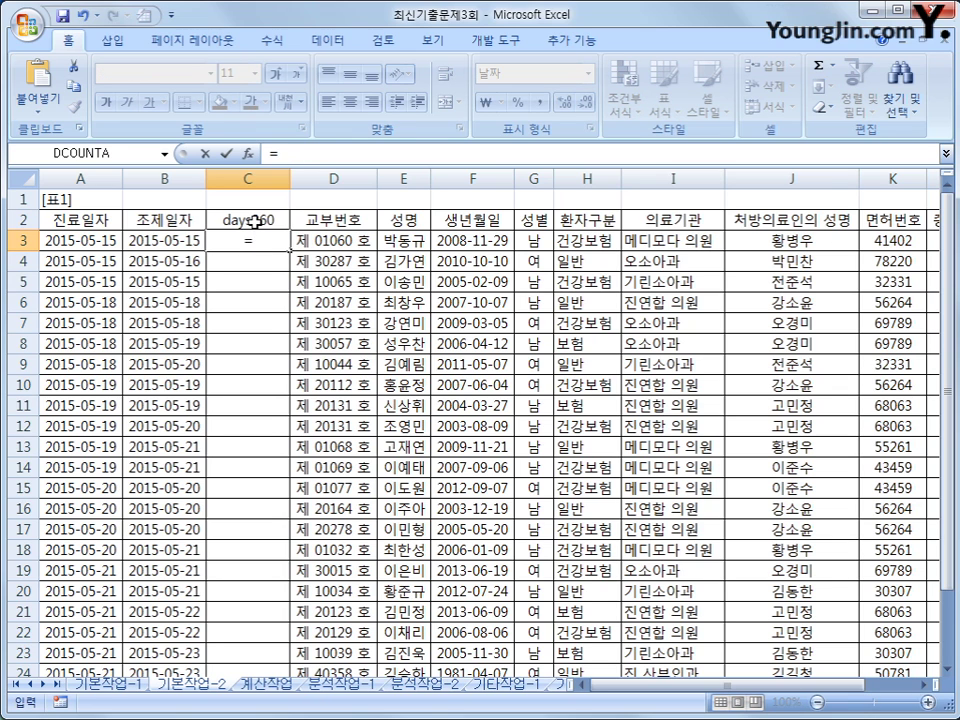
pyautogui.write('da')
pyautogui.press('BackSpace')
pyautogui.write('day')
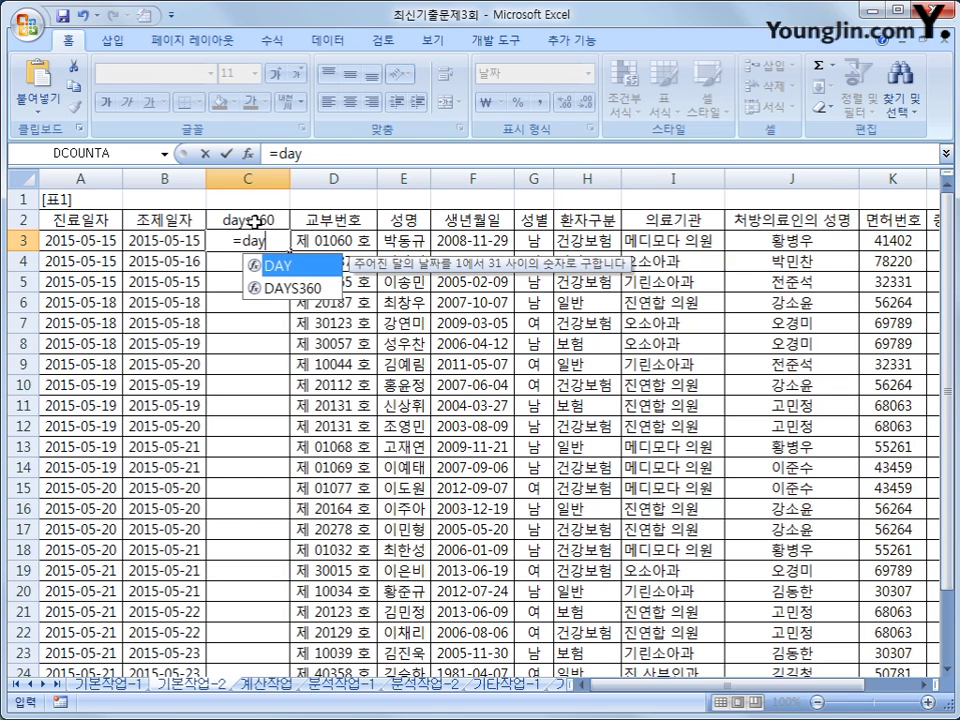
pyautogui.write('s')
pyautogui.press('Tab')
pyautogui.press('Left')
pyautogui.press('Left')
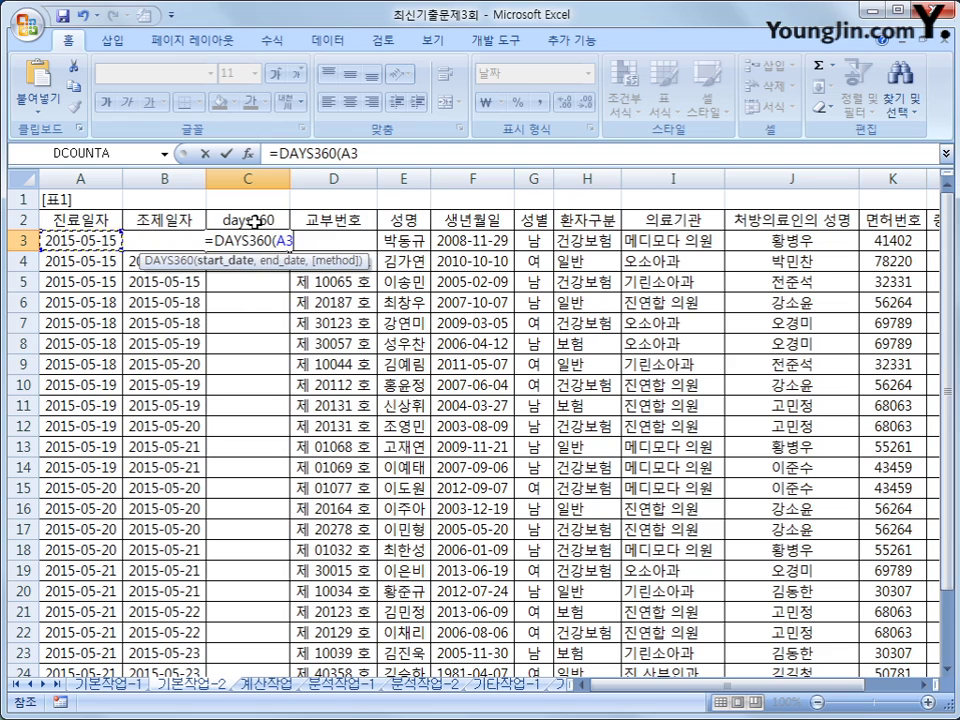
pyautogui.write(',')
pyautogui.press('Left')
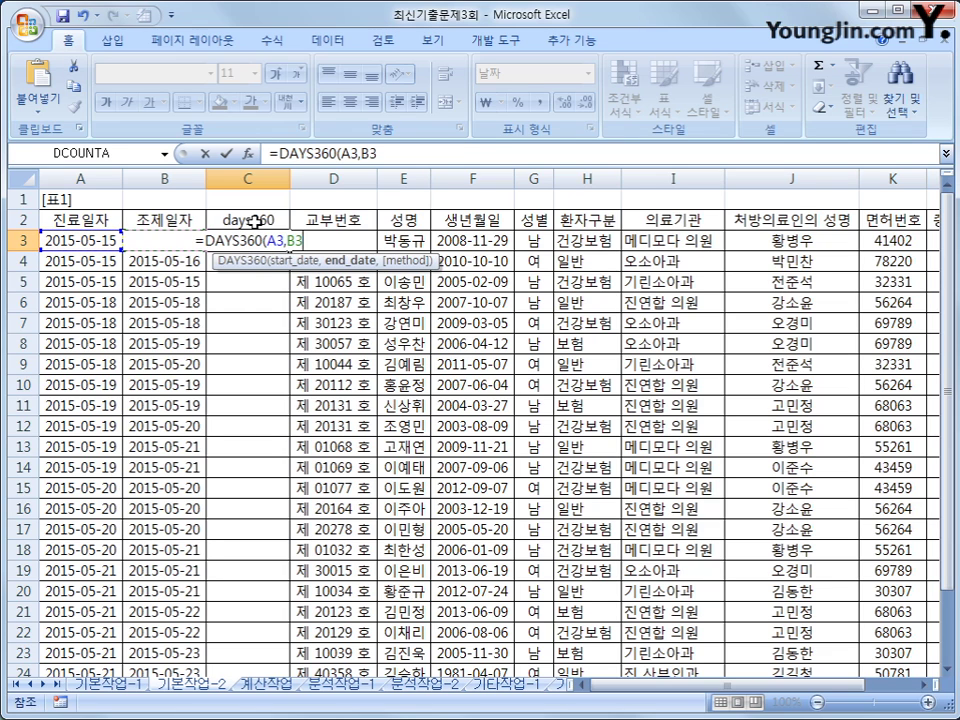
pyautogui.press('Return')
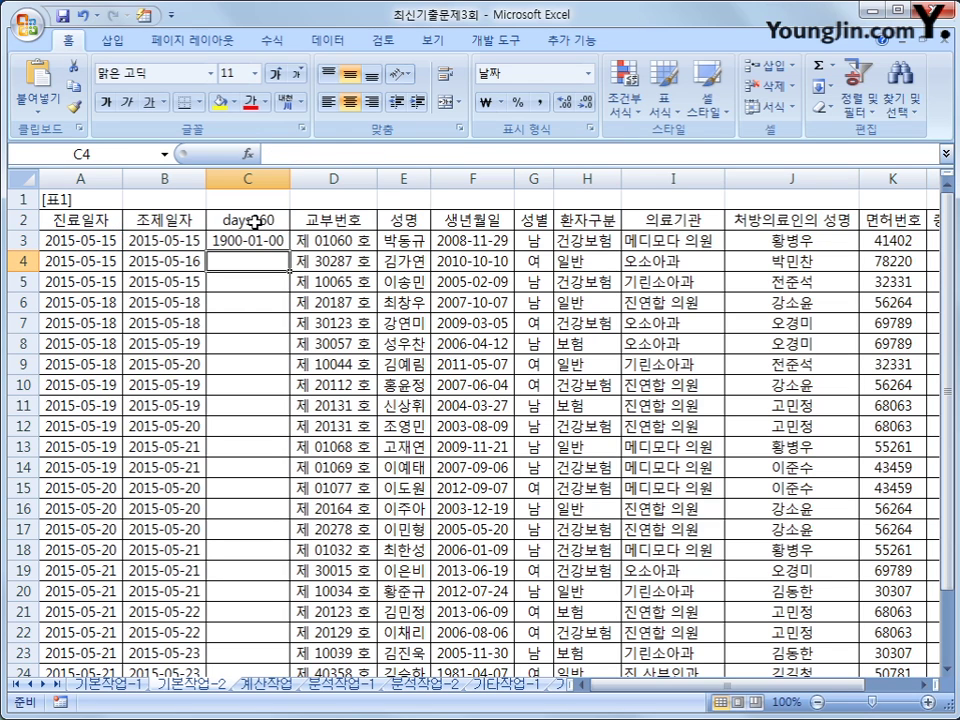
# Change the number format of the DAYS360 result in C3 to 일반 (General).
pyautogui.click(252, 241)
pyautogui.rightClick(258, 245)
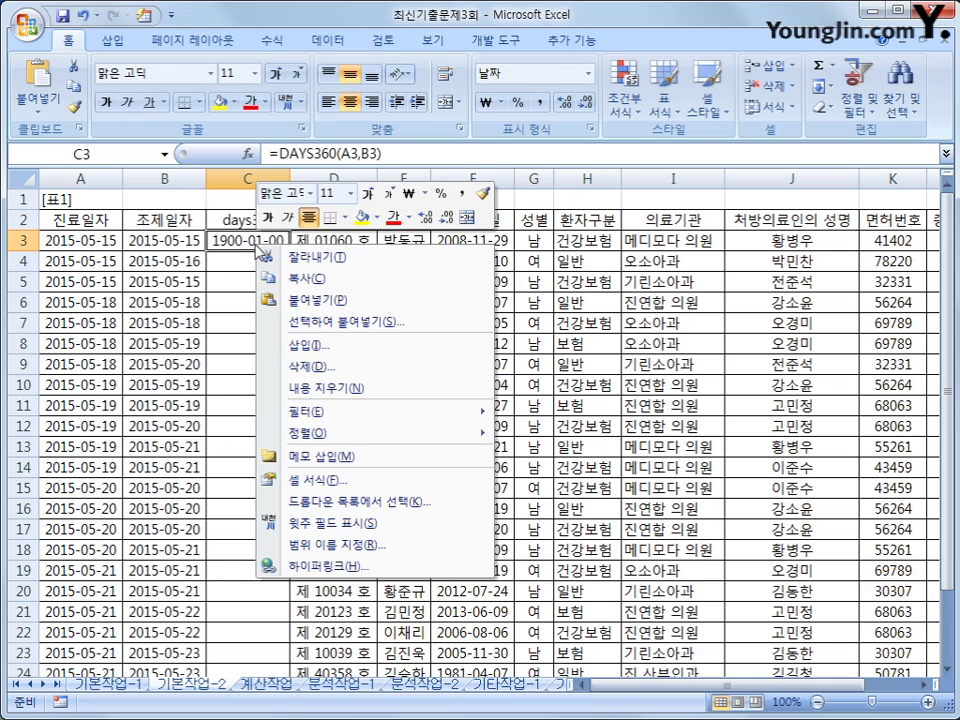
pyautogui.click(300, 481)
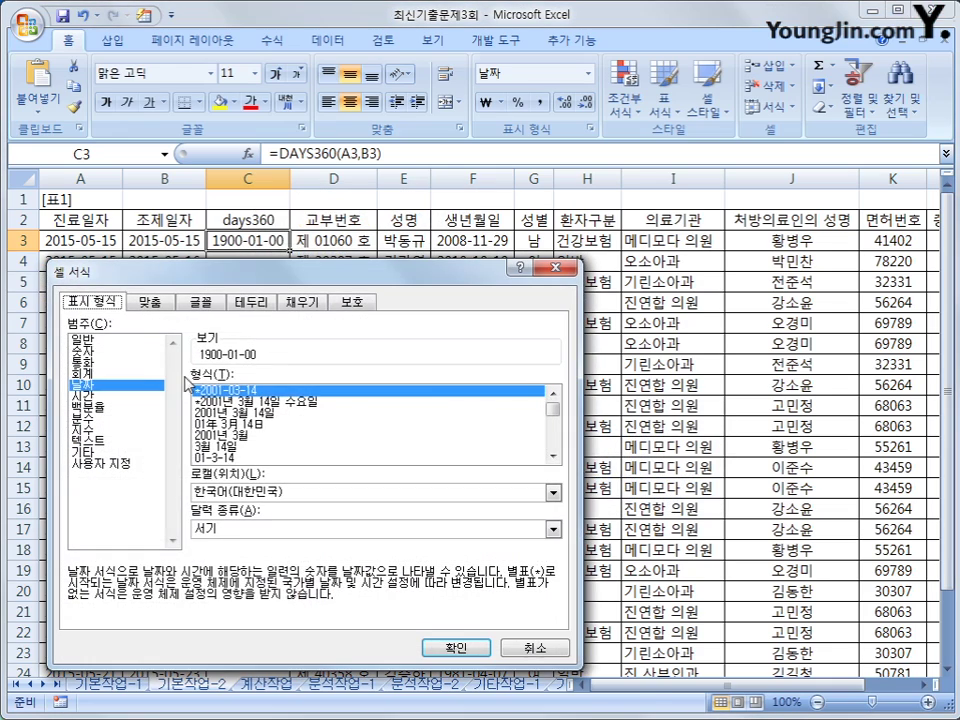
pyautogui.click(112, 340)
pyautogui.click(456, 648)
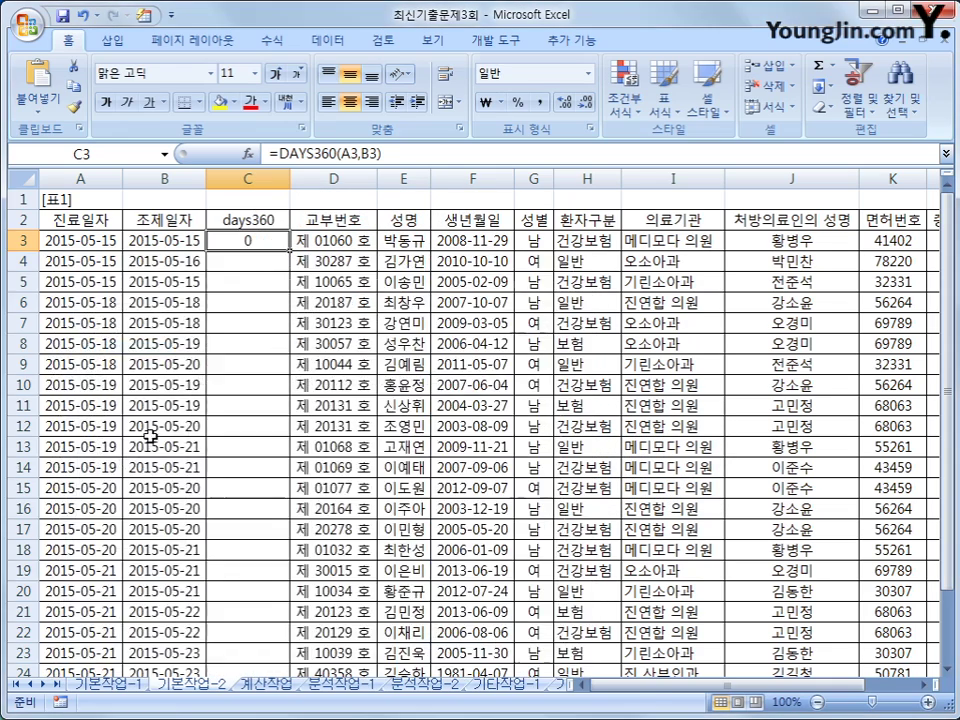
# Fill the DAYS360 formula from C3 down through C24 for every record in the table.
pyautogui.click(94, 244)
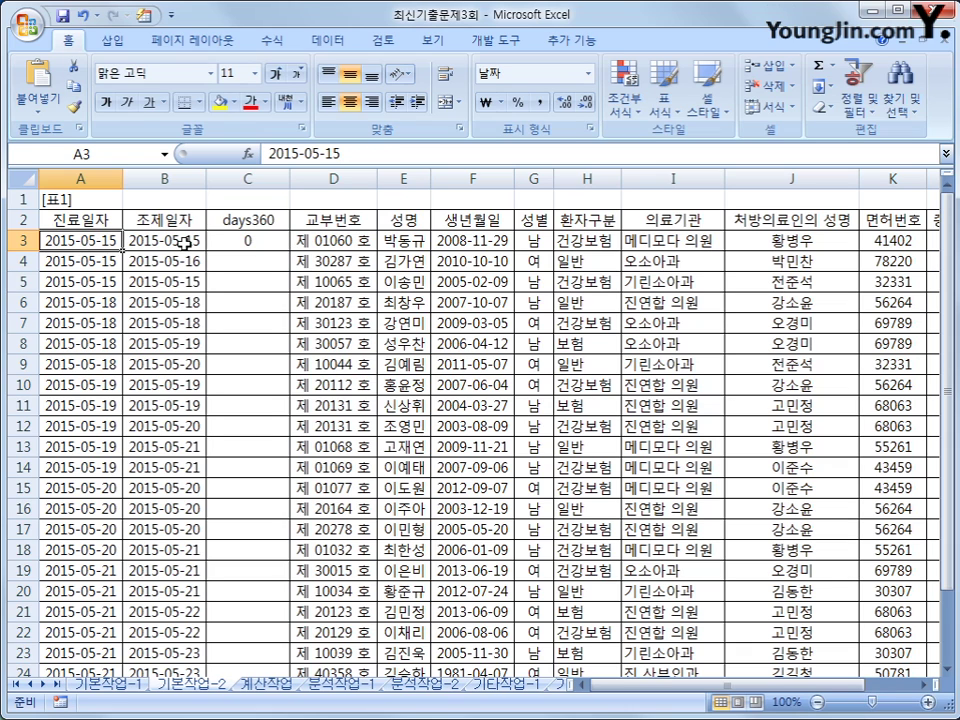
pyautogui.click(187, 242)
pyautogui.click(252, 242)
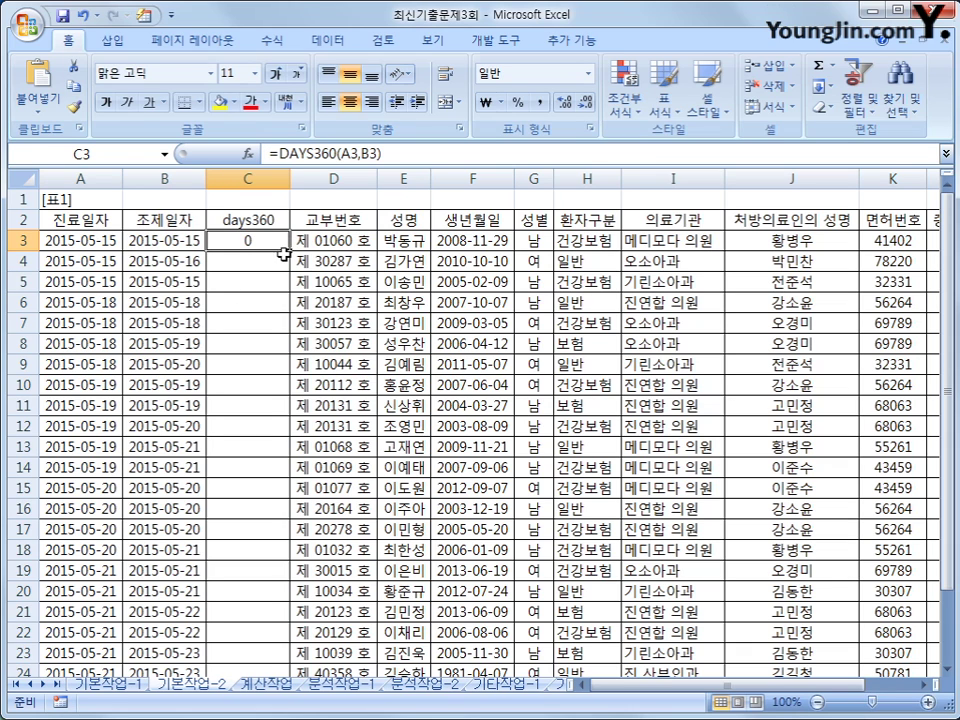
pyautogui.doubleClick(289, 251)
pyautogui.scroll(-2, 282, 344)
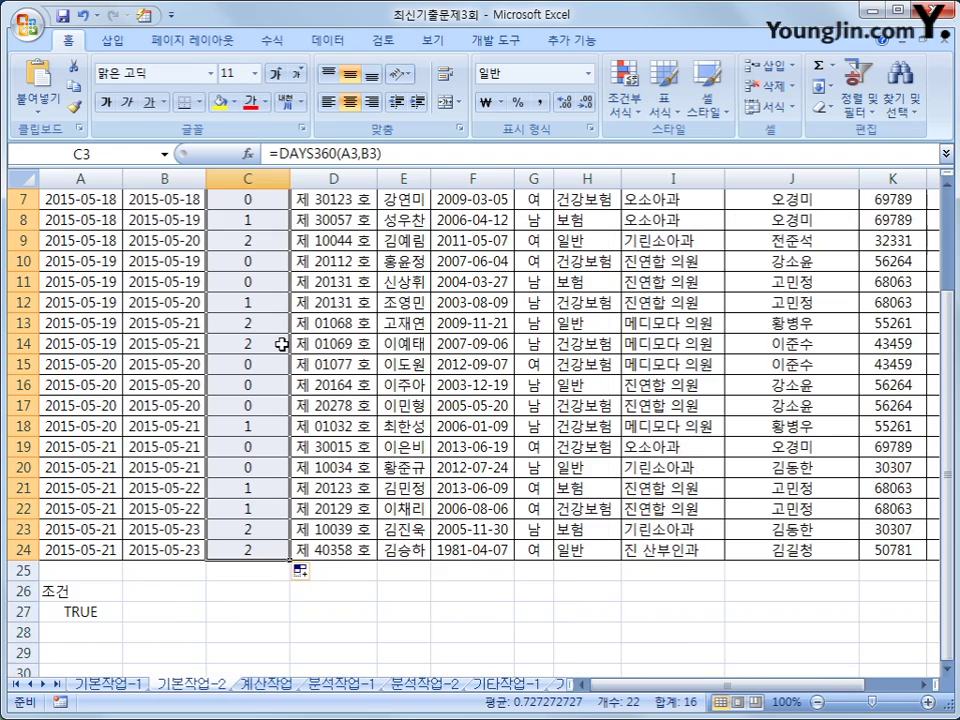
pyautogui.scroll(2, 282, 344)
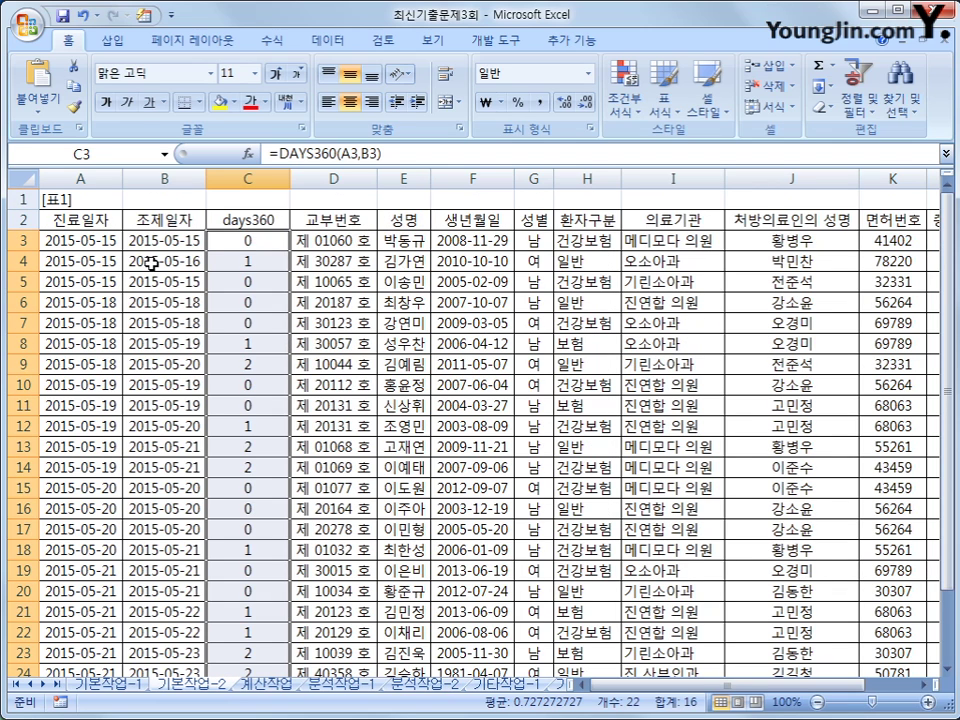
# Compare the DAYS360 results in column C with the 진료일자 and 조제일자 dates of their rows.
pyautogui.click(249, 260)
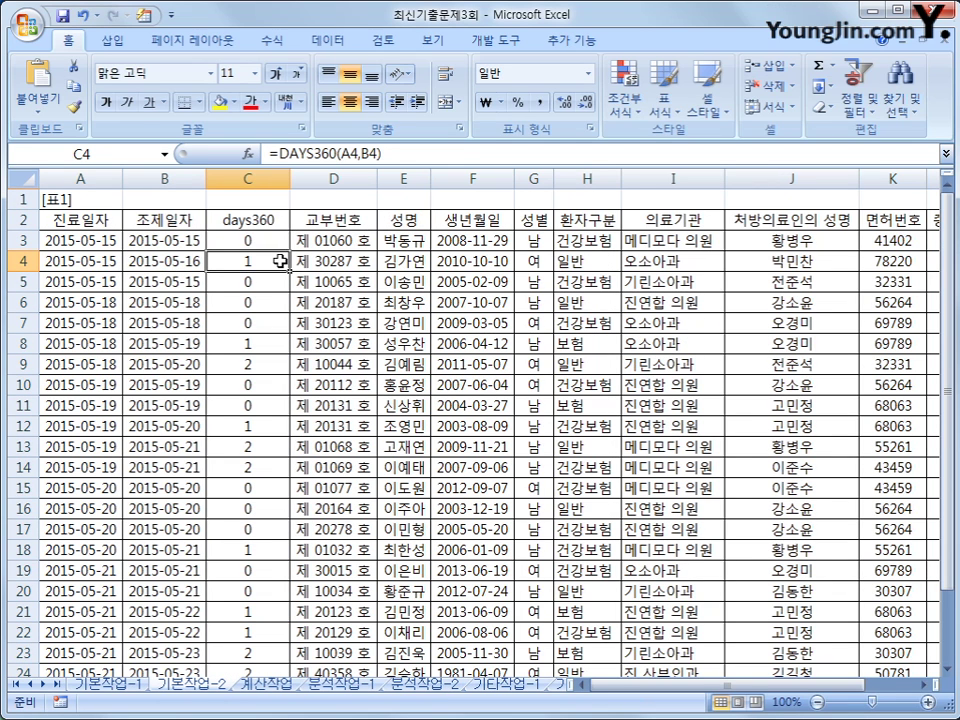
pyautogui.click(253, 366)
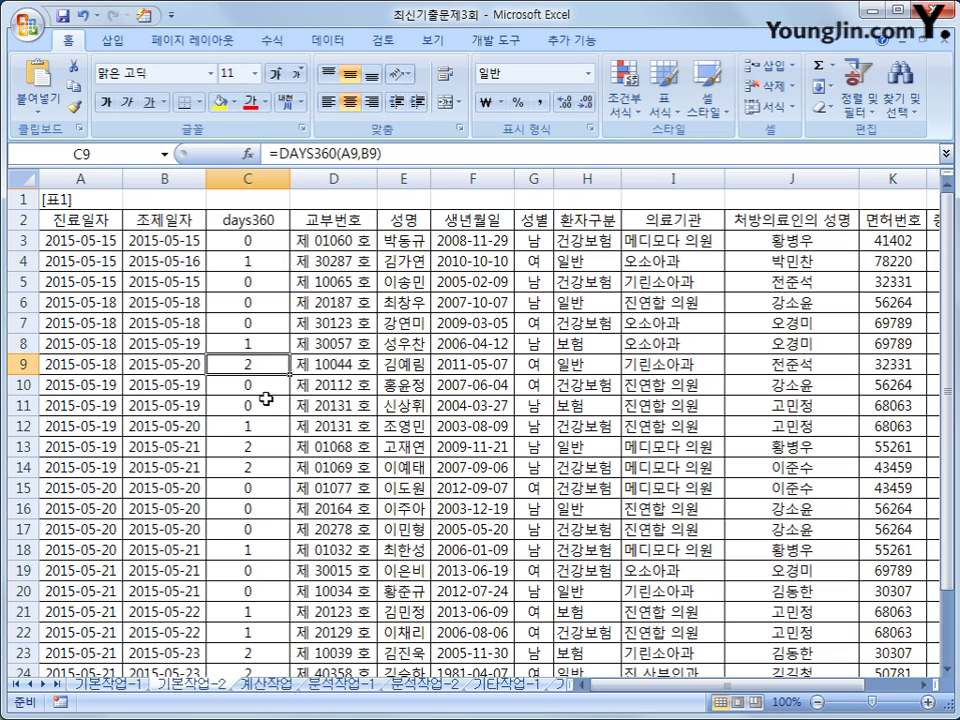
pyautogui.click(270, 324)
pyautogui.click(270, 296)
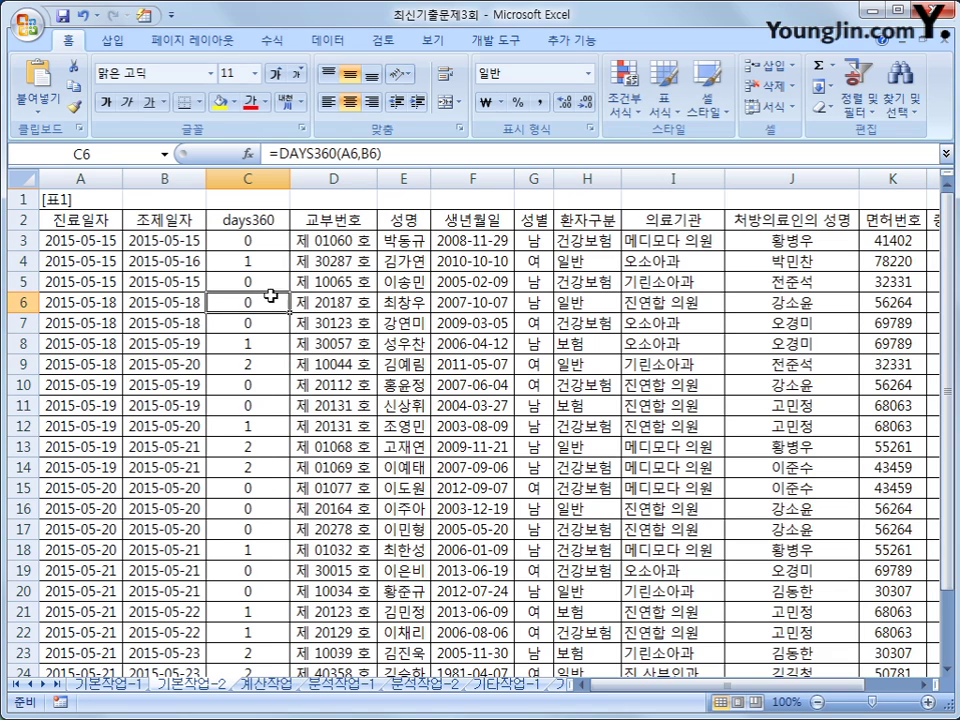
pyautogui.click(269, 282)
pyautogui.click(264, 241)
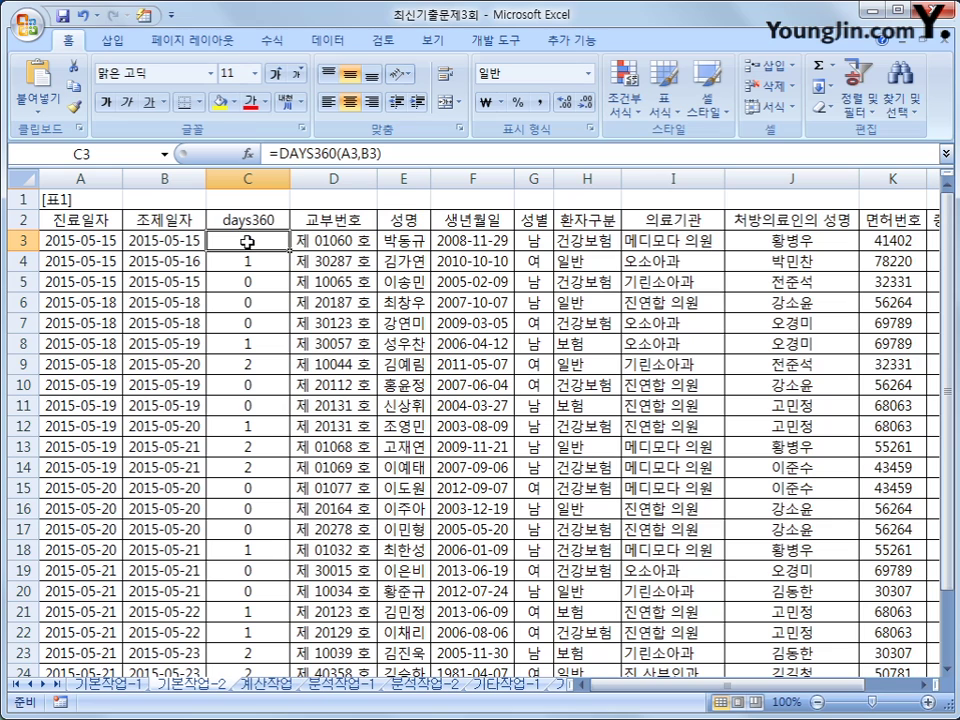
pyautogui.click(105, 242)
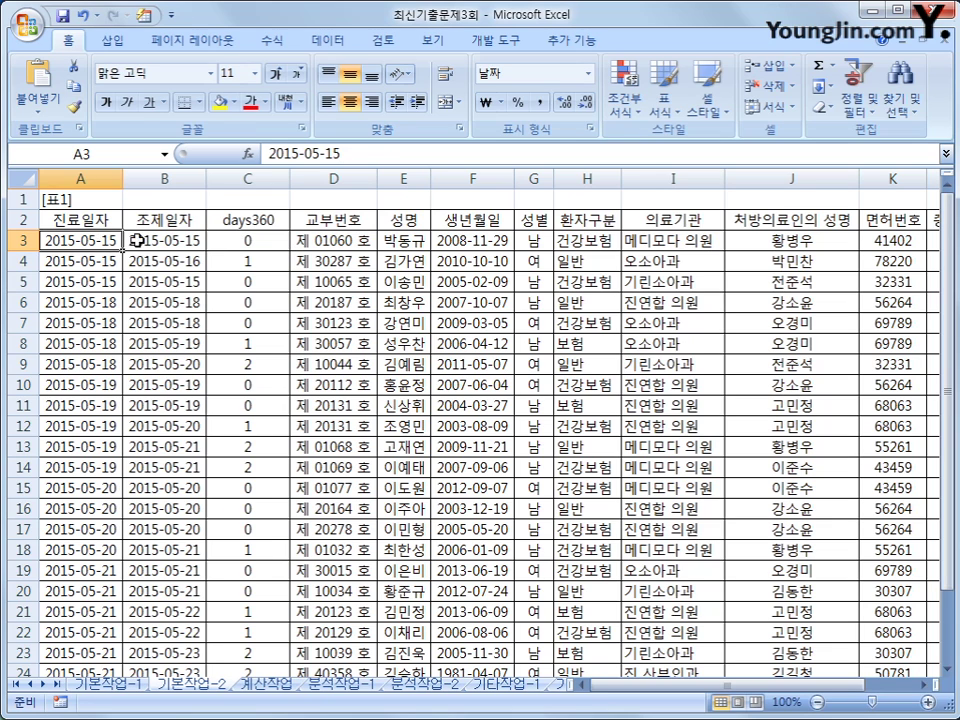
pyautogui.click(165, 242)
pyautogui.click(243, 244)
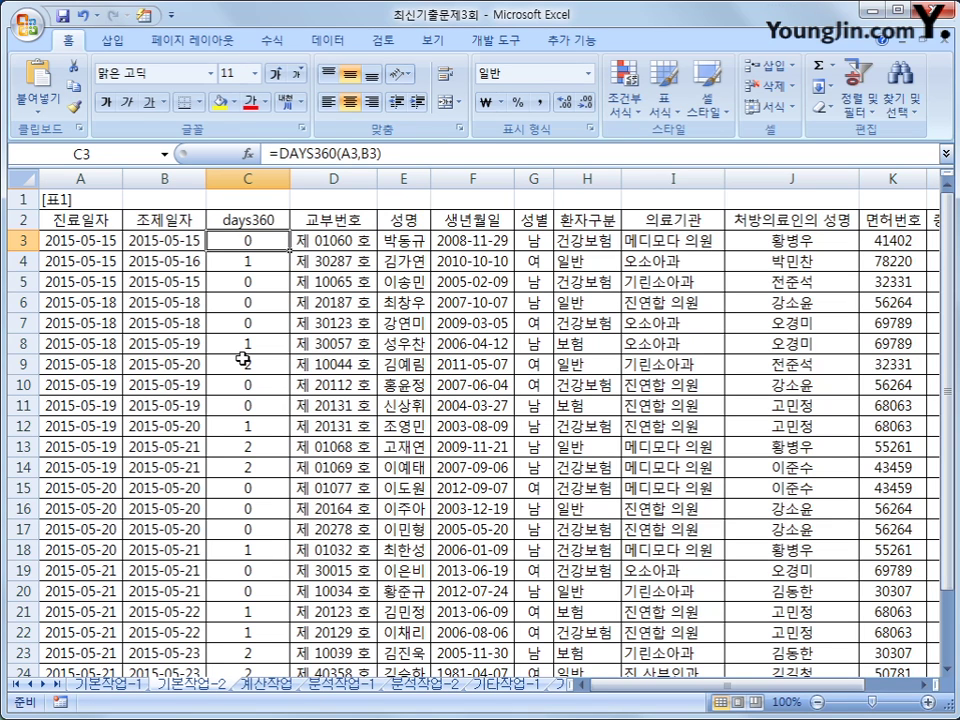
pyautogui.click(103, 244)
pyautogui.click(147, 242)
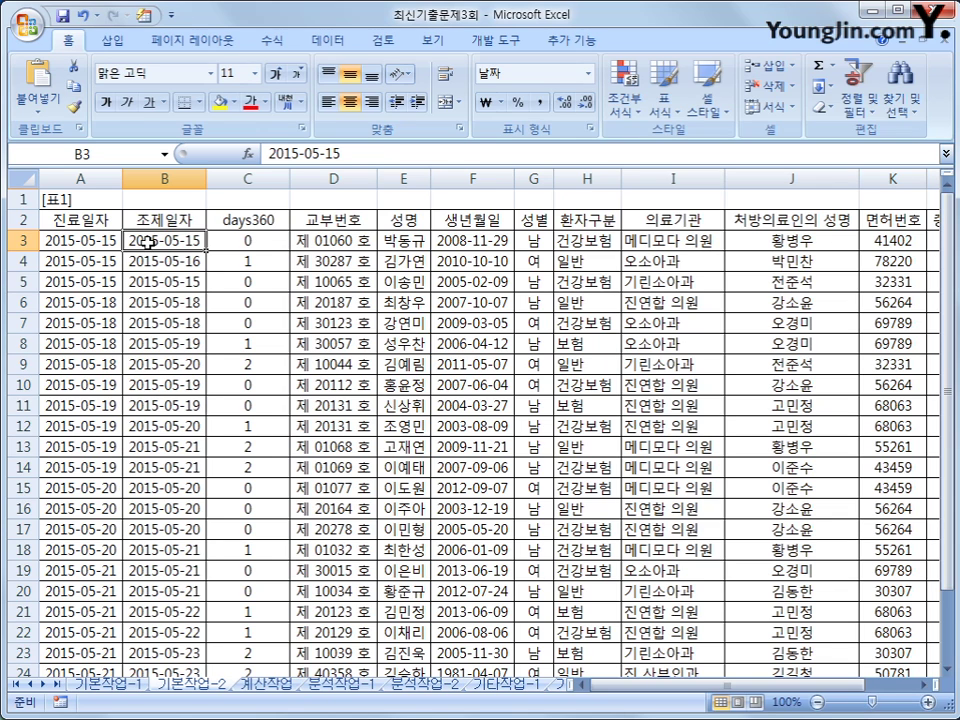
pyautogui.click(248, 258)
pyautogui.moveTo(246, 241); pyautogui.dragTo(244, 260)
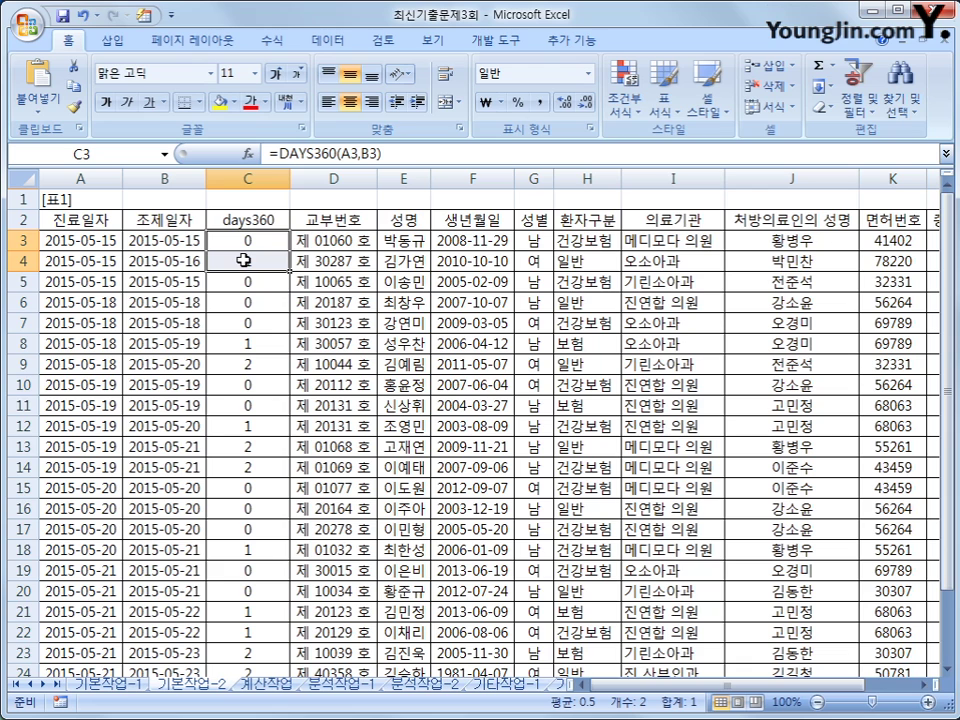
# Review the DAYS360(A3,B3)<=1 condition inside the AND formula in A27, leaving the formula as it is.
pyautogui.scroll(-3, 244, 260)
pyautogui.click(82, 550)
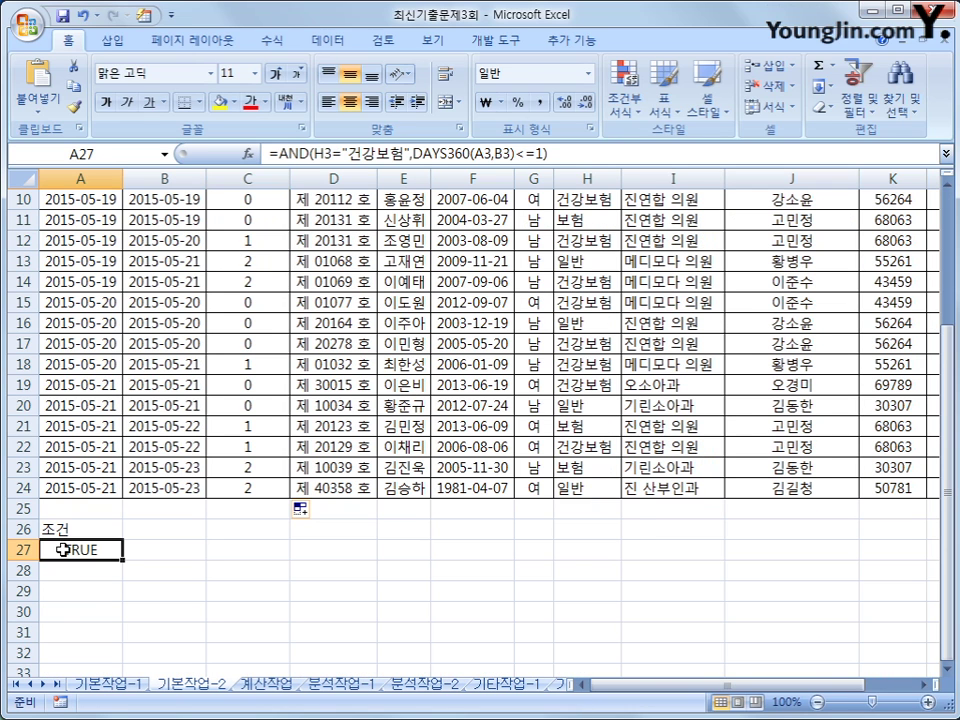
pyautogui.doubleClick(538, 153)
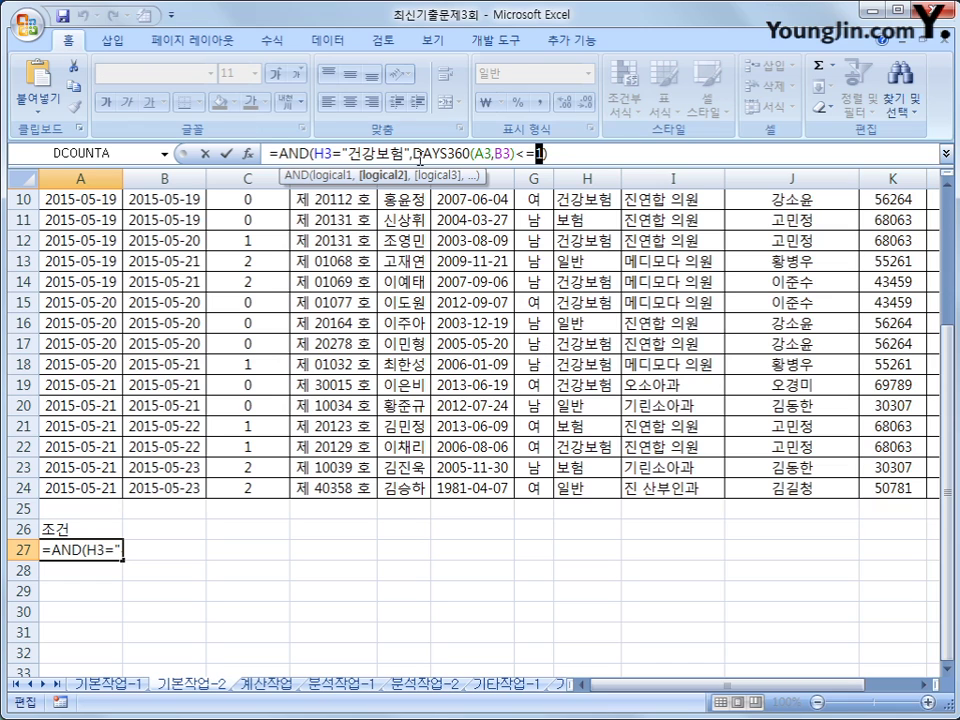
pyautogui.moveTo(413, 152); pyautogui.dragTo(497, 153)
pyautogui.click(497, 153)
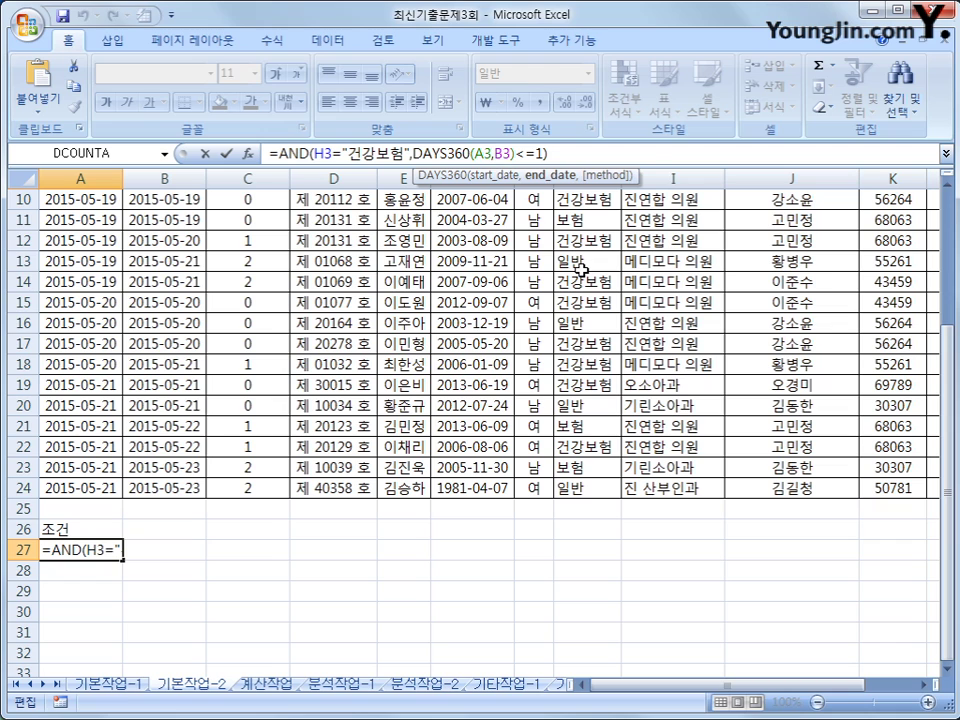
pyautogui.click(543, 153)
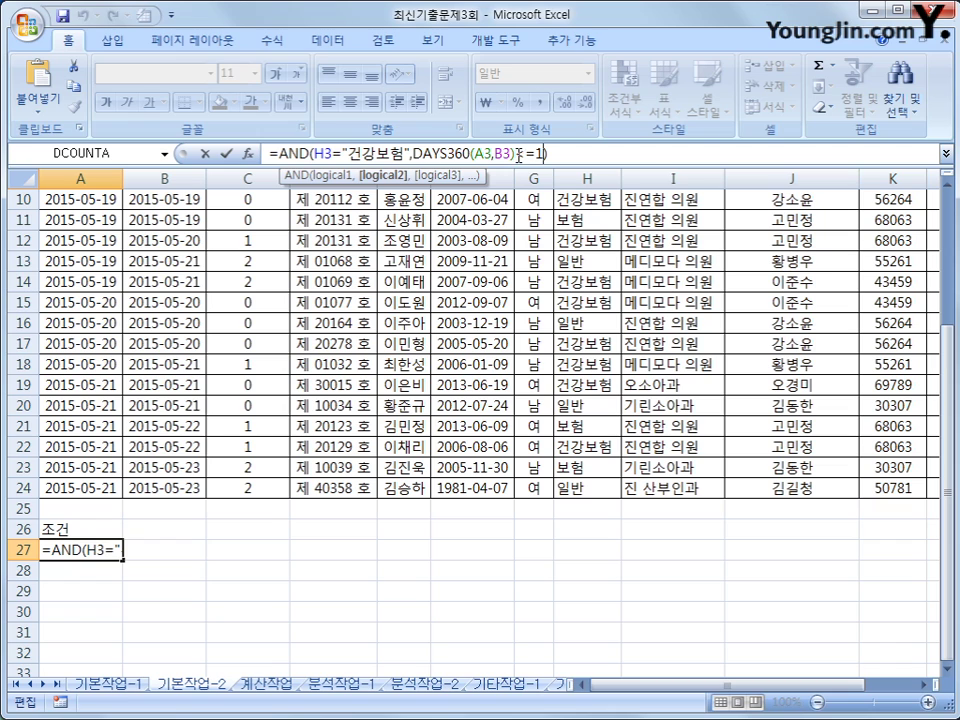
pyautogui.moveTo(514, 153); pyautogui.dragTo(541, 153)
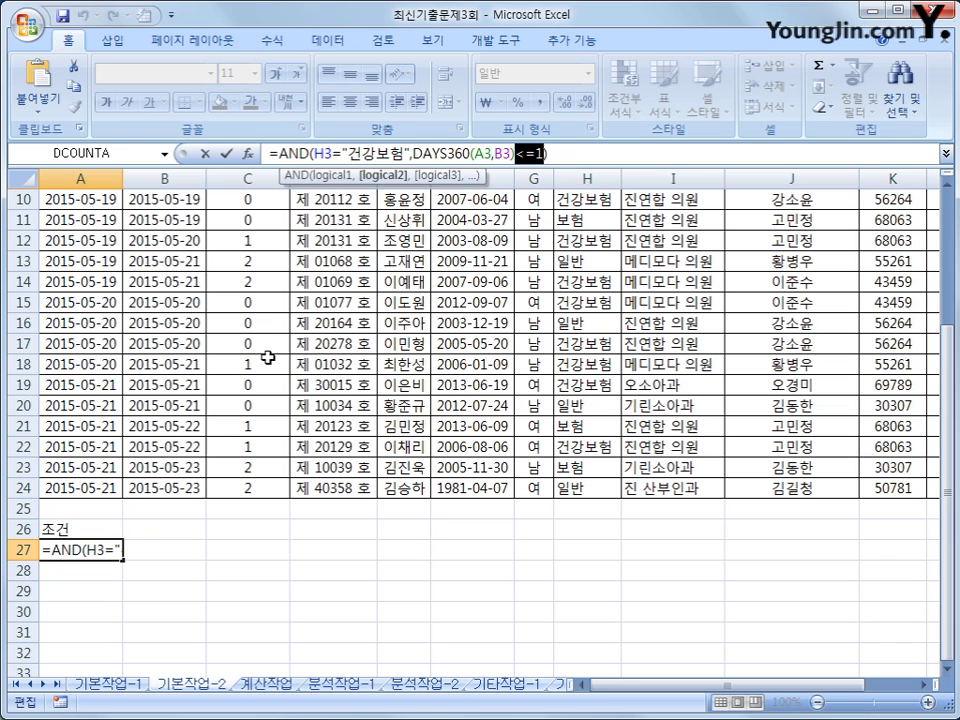
pyautogui.press('Return')
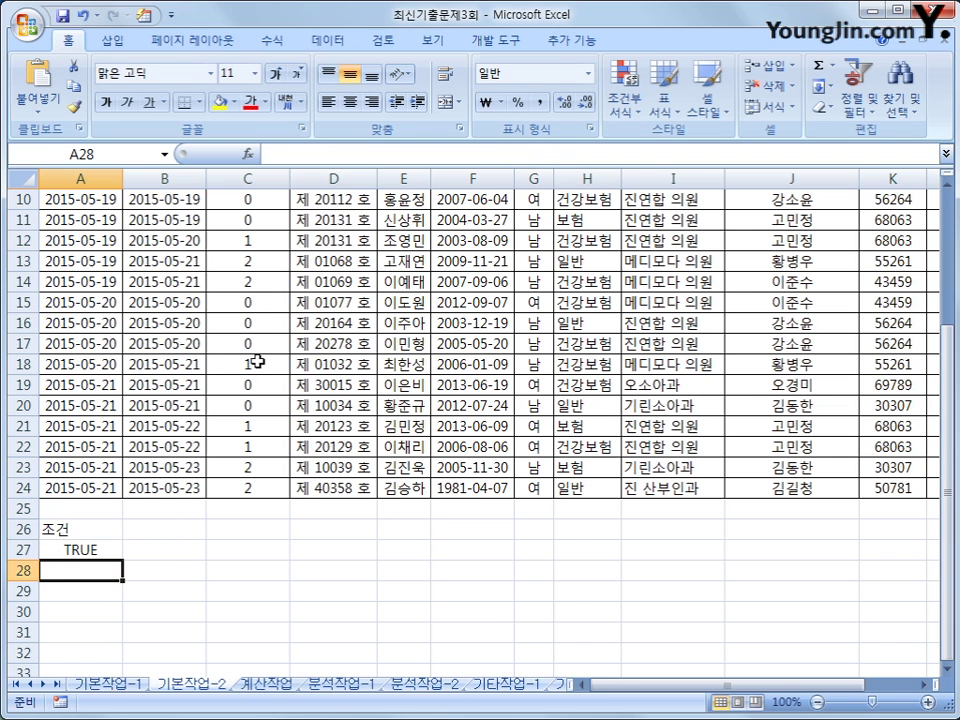
# Delete the days360 helper column C and check the criteria formula in A27.
pyautogui.scroll(3, 255, 352)
pyautogui.click(240, 178)
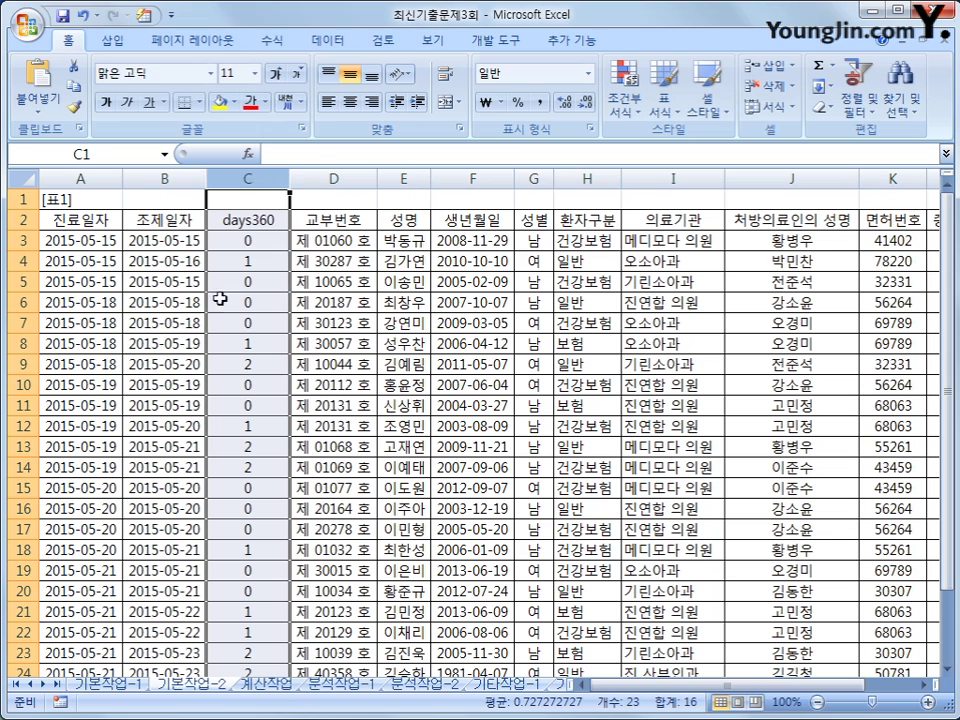
pyautogui.rightClick(256, 180)
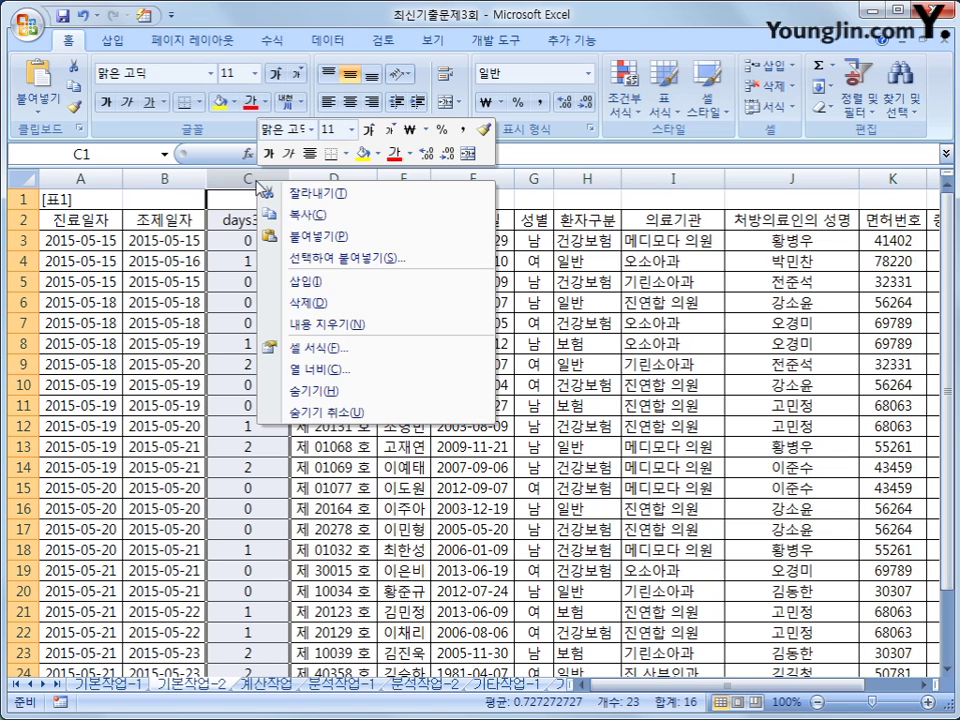
pyautogui.click(303, 302)
pyautogui.scroll(-3, 257, 432)
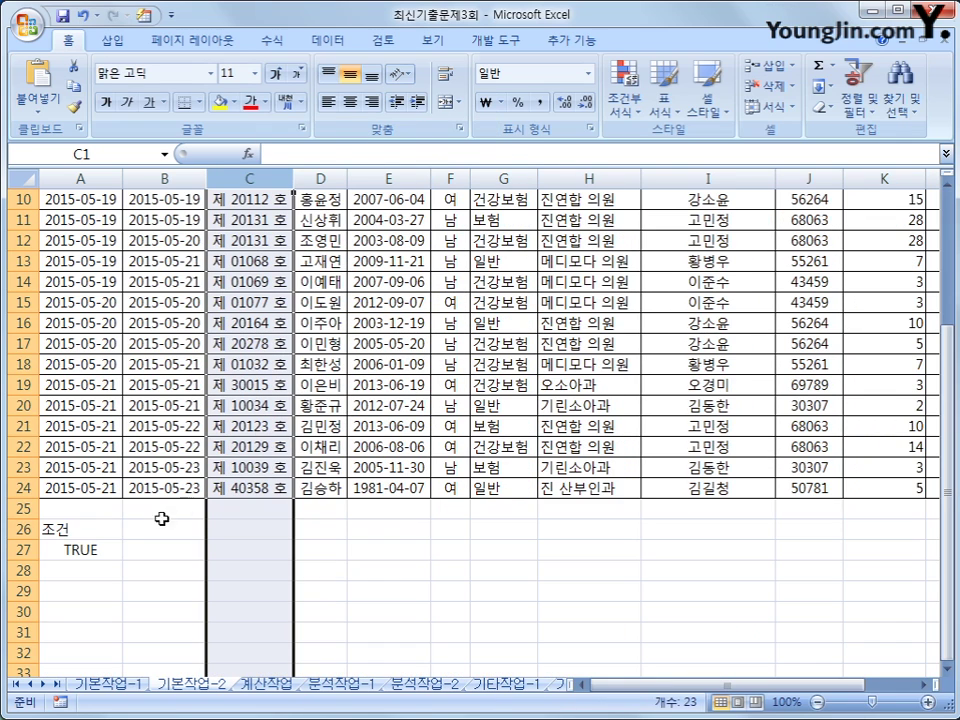
pyautogui.click(110, 547)
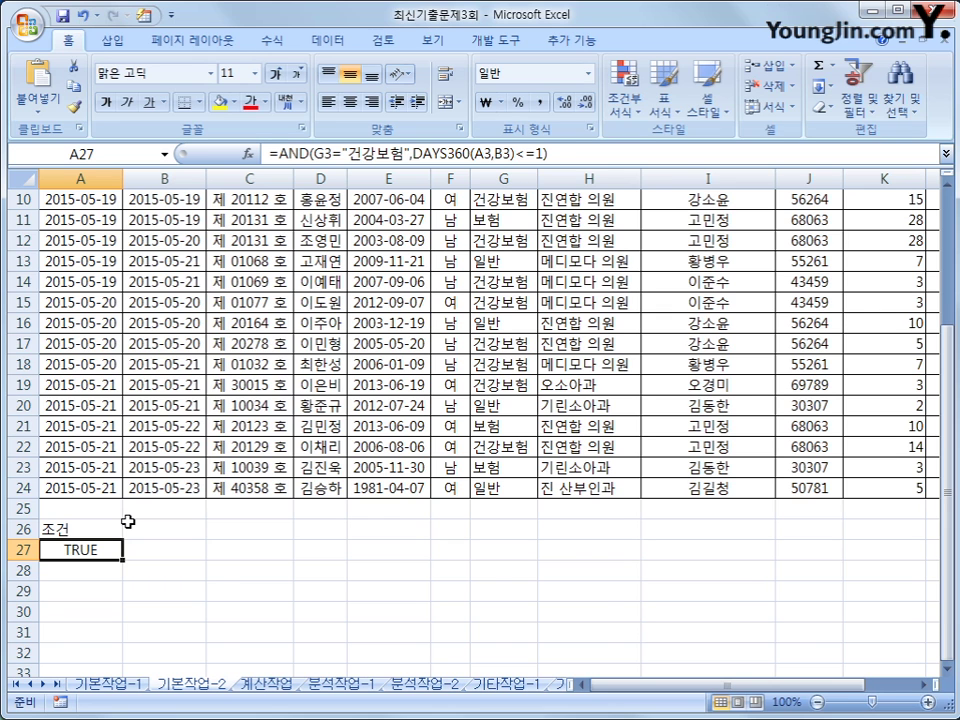
# Start an advanced filter on the table with list range A2:L24 and criteria range A26:A27.
pyautogui.scroll(3, 128, 521)
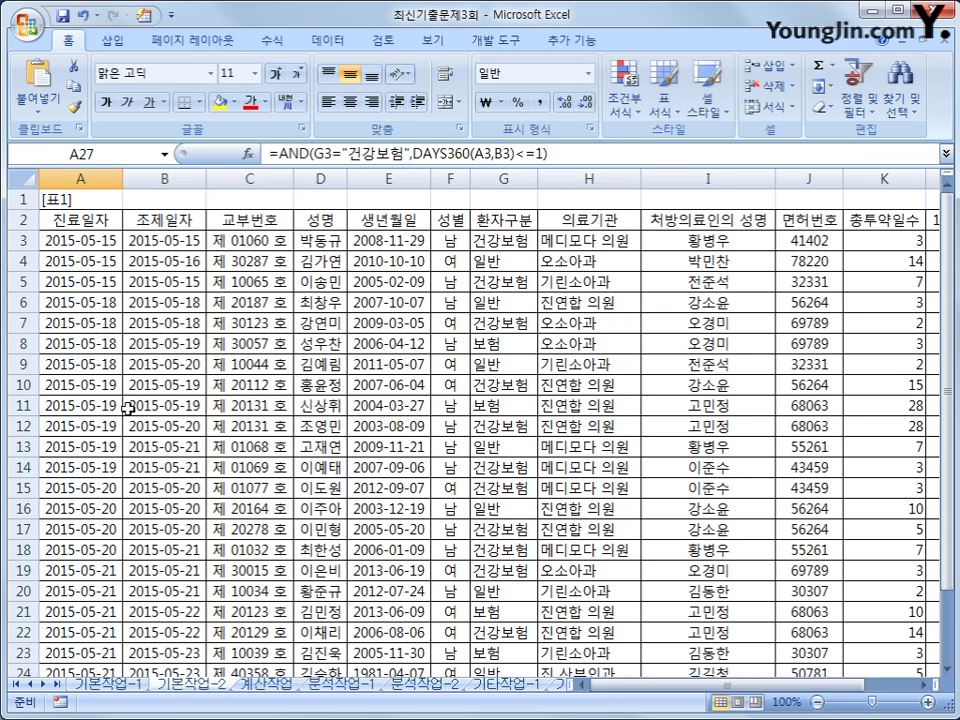
pyautogui.click(80, 260)
pyautogui.click(325, 40)
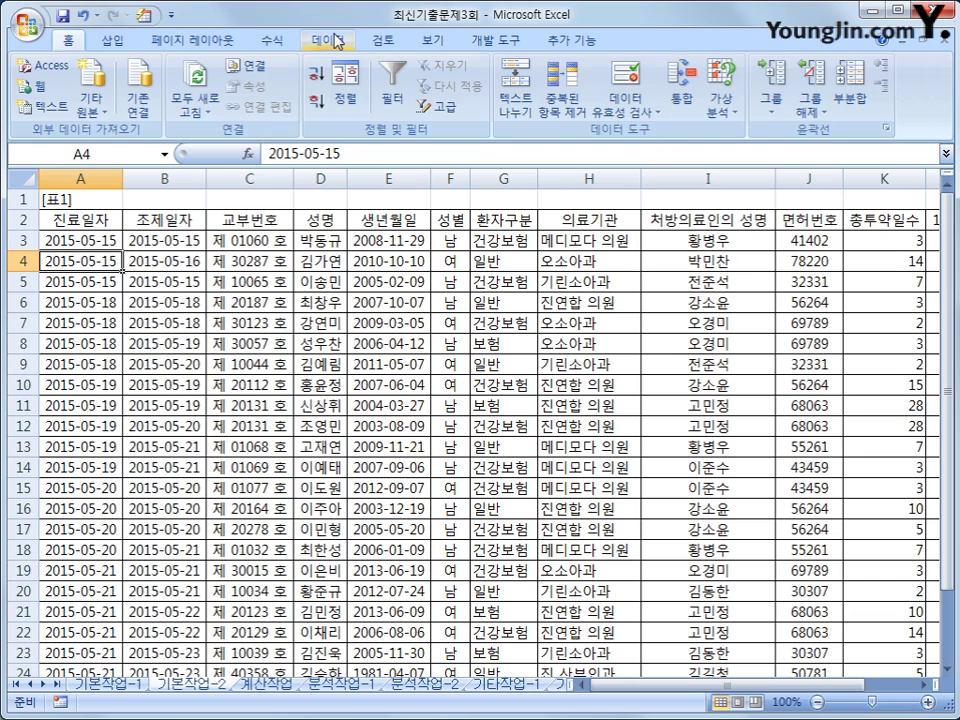
pyautogui.click(440, 107)
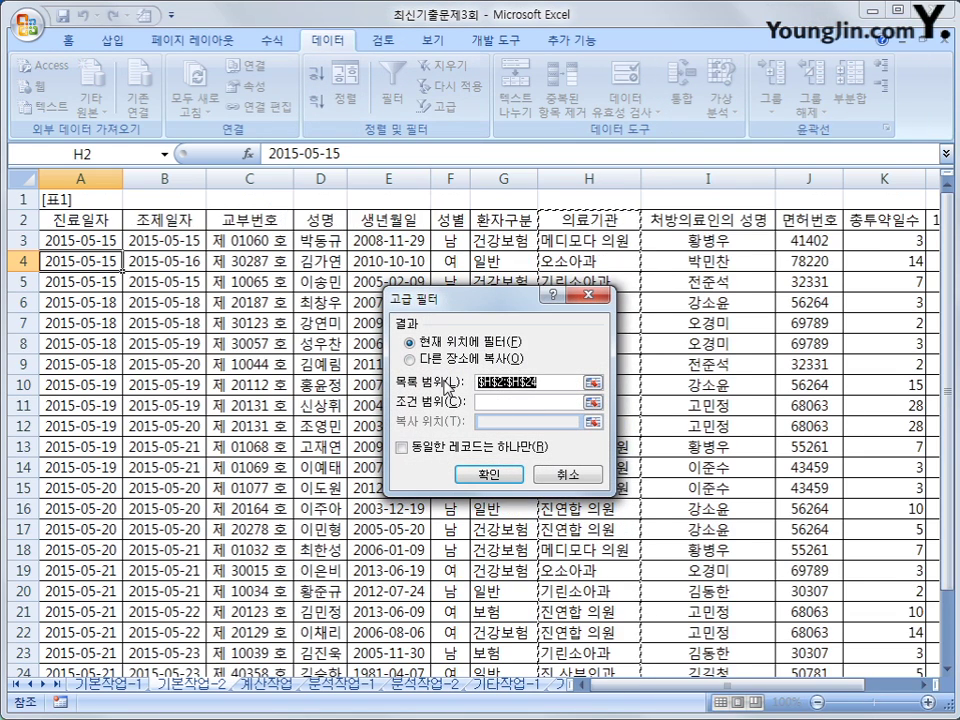
pyautogui.scroll(1, 190, 302)
pyautogui.moveTo(60, 219); pyautogui.dragTo(766, 584)
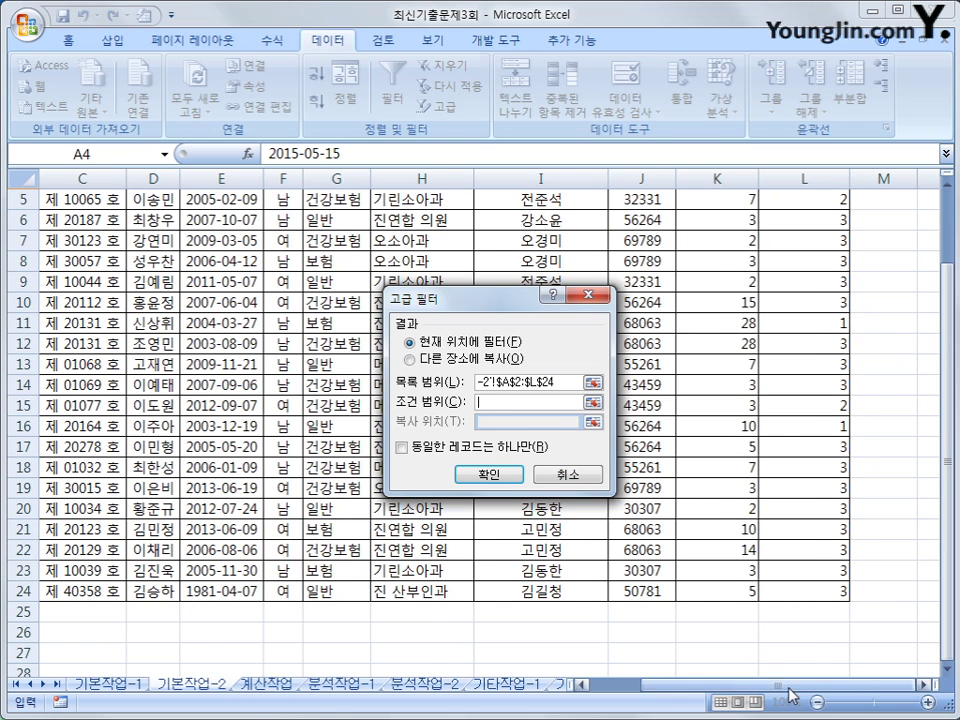
pyautogui.moveTo(818, 685); pyautogui.dragTo(657, 697)
pyautogui.moveTo(47, 630); pyautogui.dragTo(67, 645)
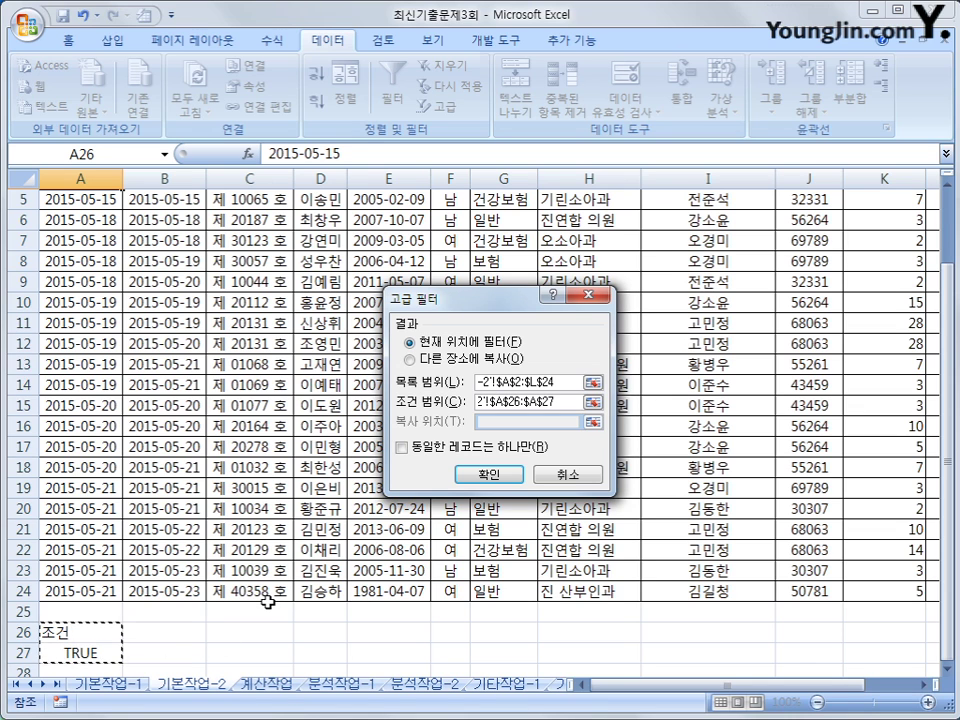
# Set the advanced filter to copy its results to another location starting at A30, and run it.
pyautogui.click(409, 358)
pyautogui.click(490, 421)
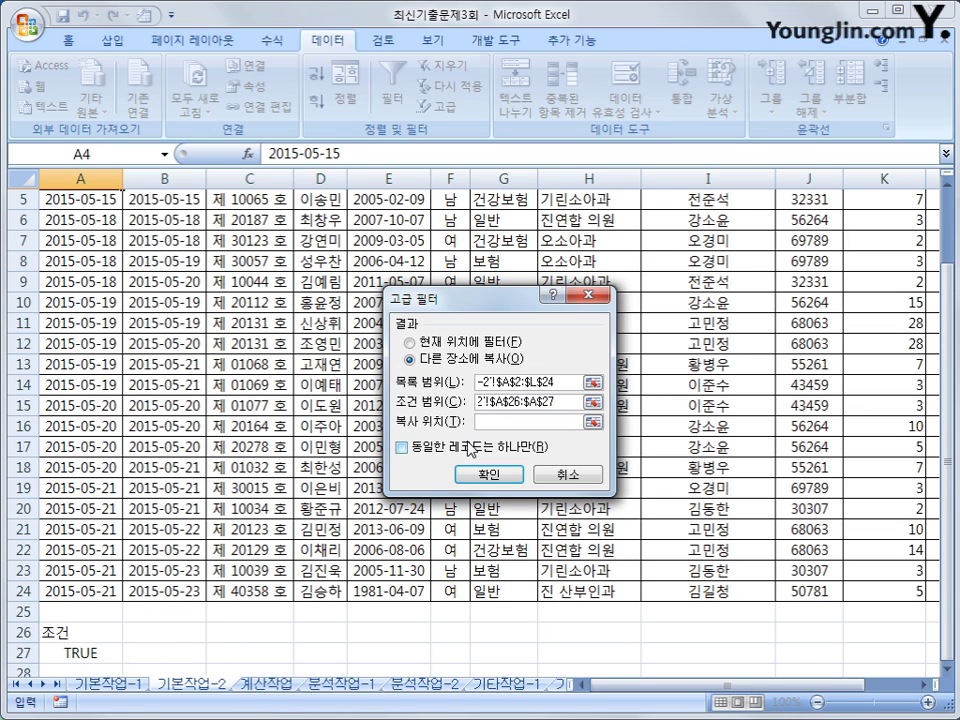
pyautogui.scroll(-2, 100, 575)
pyautogui.click(83, 597)
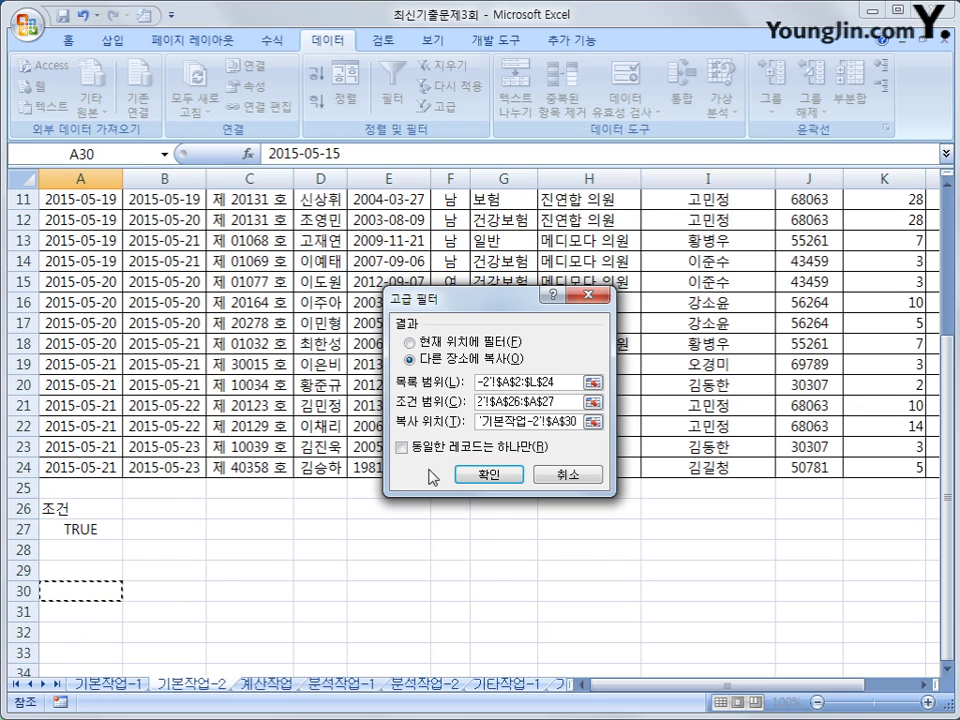
pyautogui.click(489, 474)
# Check the 진료일자, 조제일자 and 환자구분 values of the extracted records against the filter conditions.
pyautogui.scroll(-5, 481, 468)
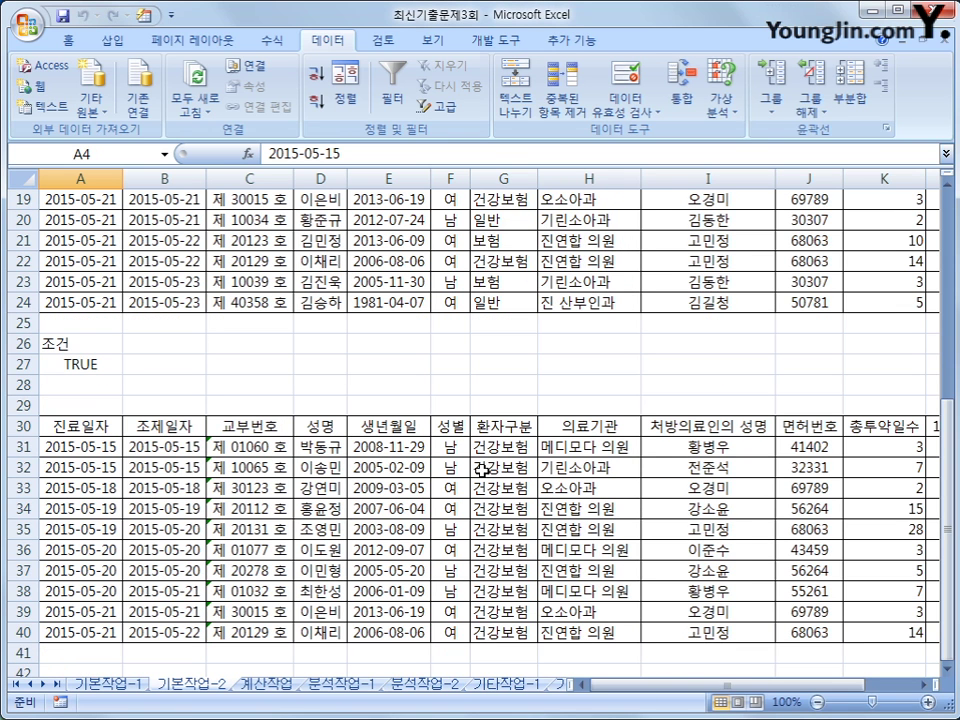
pyautogui.moveTo(95, 444); pyautogui.dragTo(146, 632)
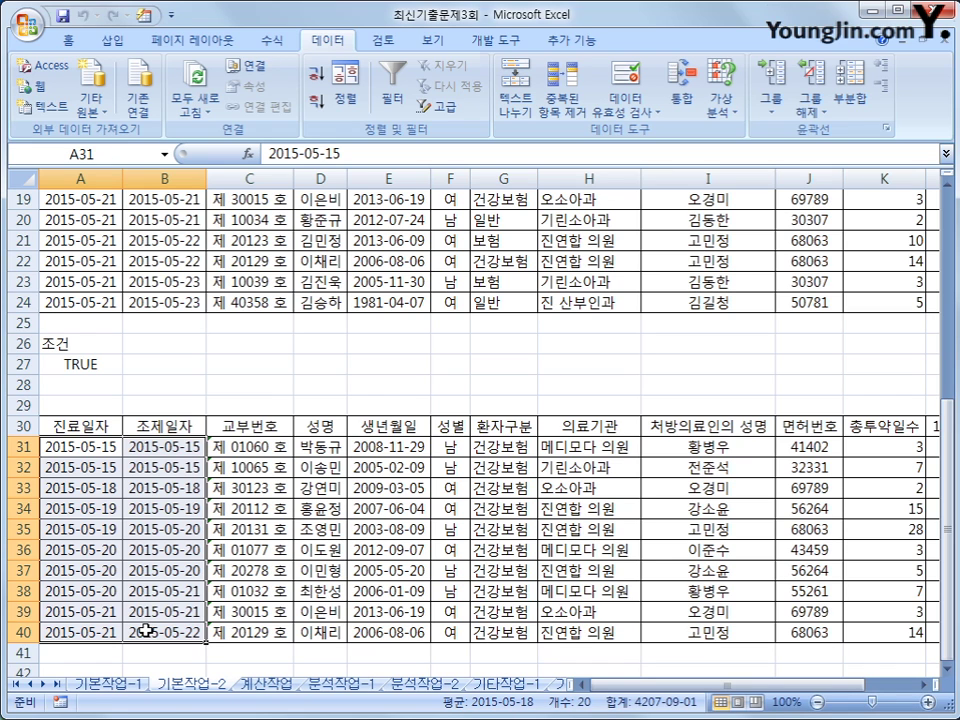
pyautogui.moveTo(503, 446); pyautogui.dragTo(506, 634)
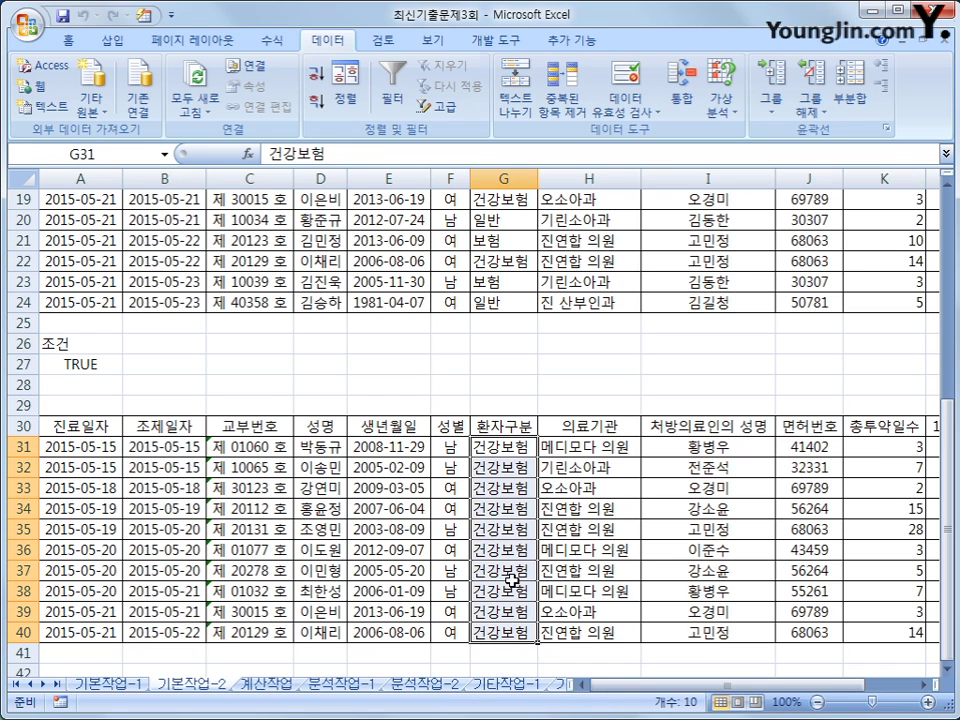
# Select the data rows A3:L24 of the original table, leaving out the header row.
pyautogui.click(497, 452)
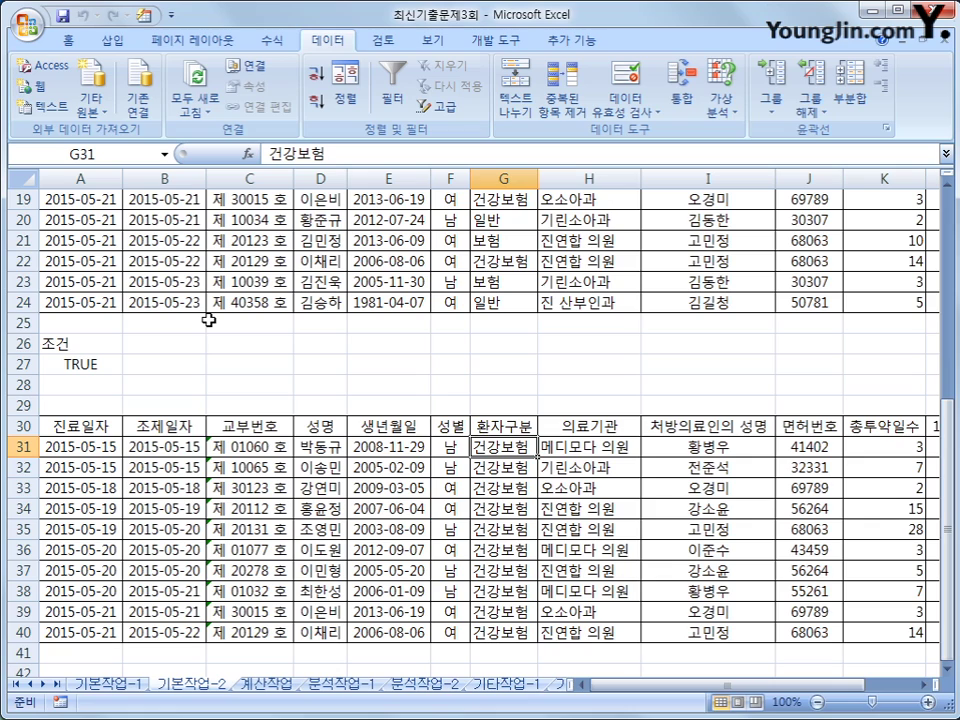
pyautogui.scroll(3, 208, 320)
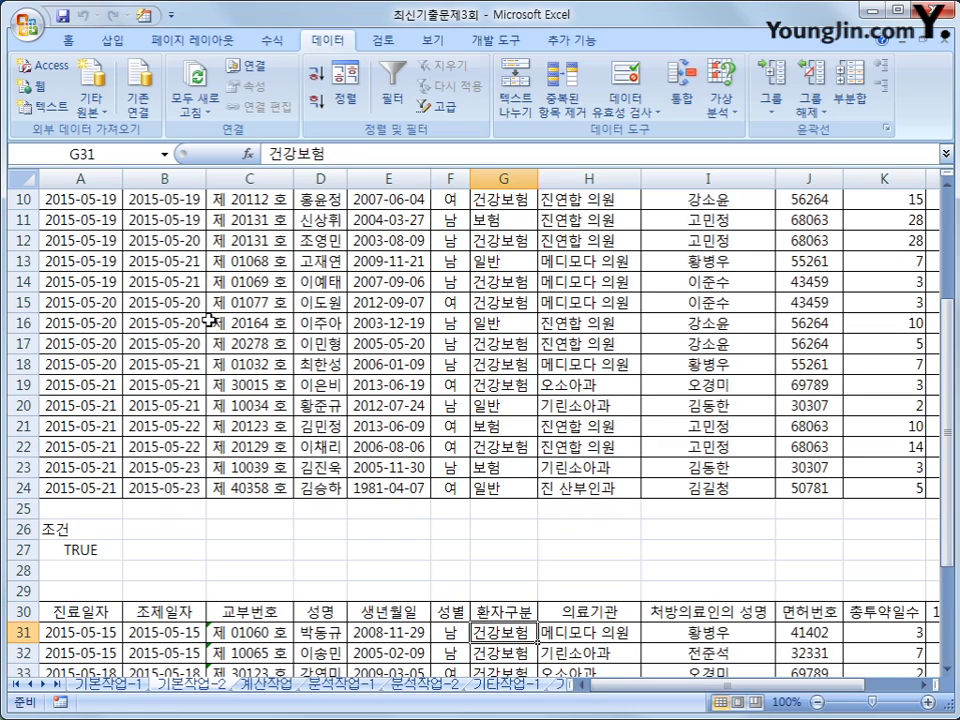
pyautogui.scroll(3, 208, 320)
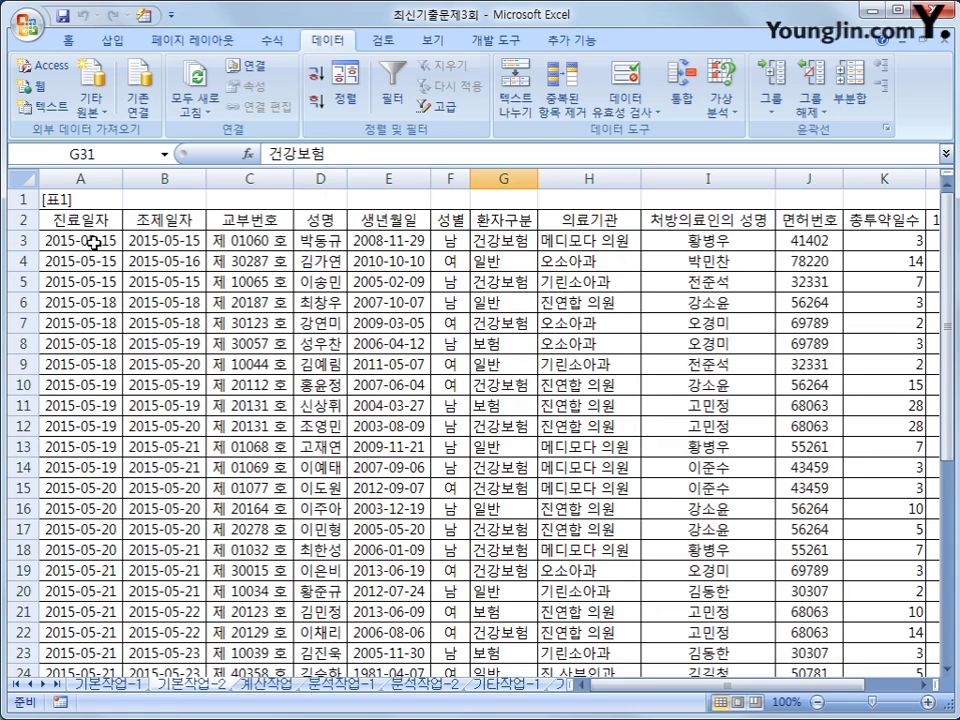
pyautogui.click(93, 241)
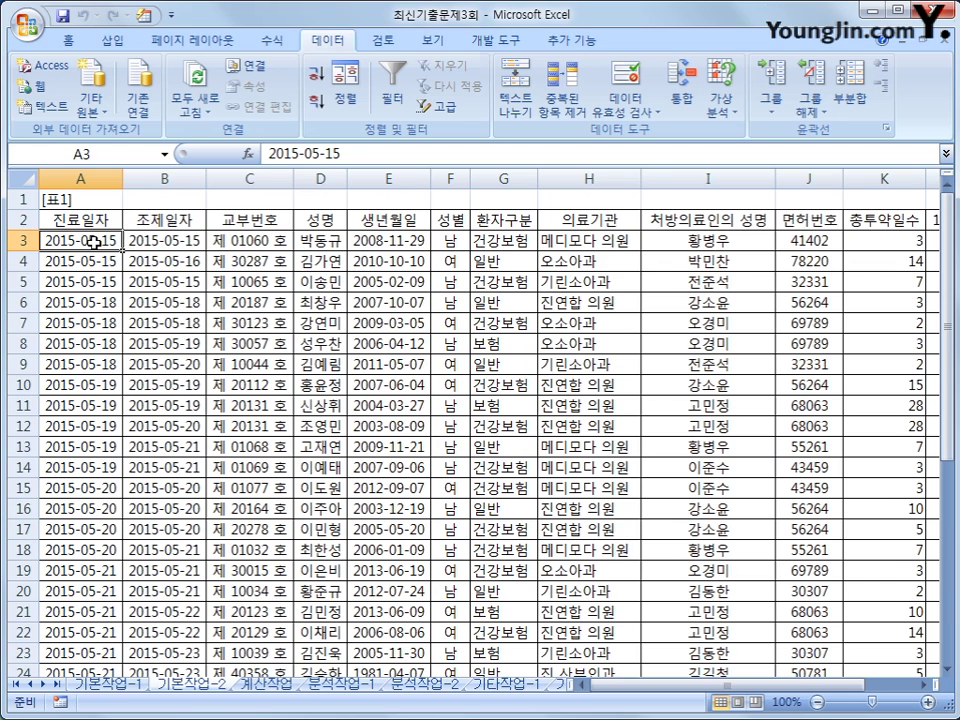
pyautogui.moveTo(93, 241); pyautogui.dragTo(816, 631)
pyautogui.hscroll(-2, 680, 684)
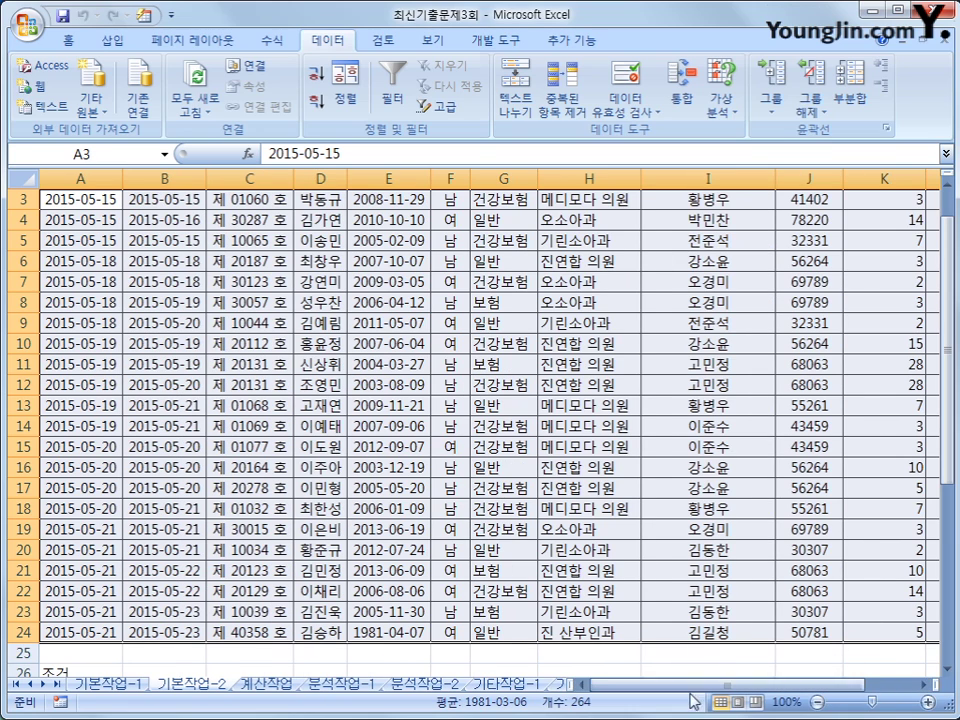
pyautogui.scroll(1, 453, 620)
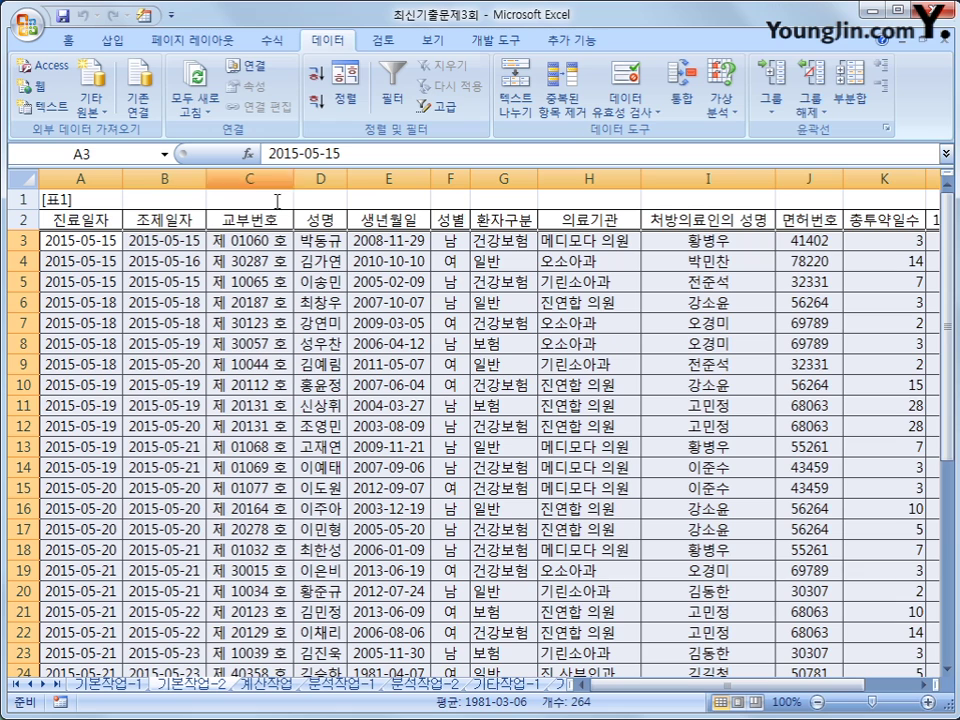
# Start a new conditional formatting rule of the type that uses a formula to determine which cells to format.
pyautogui.click(77, 42)
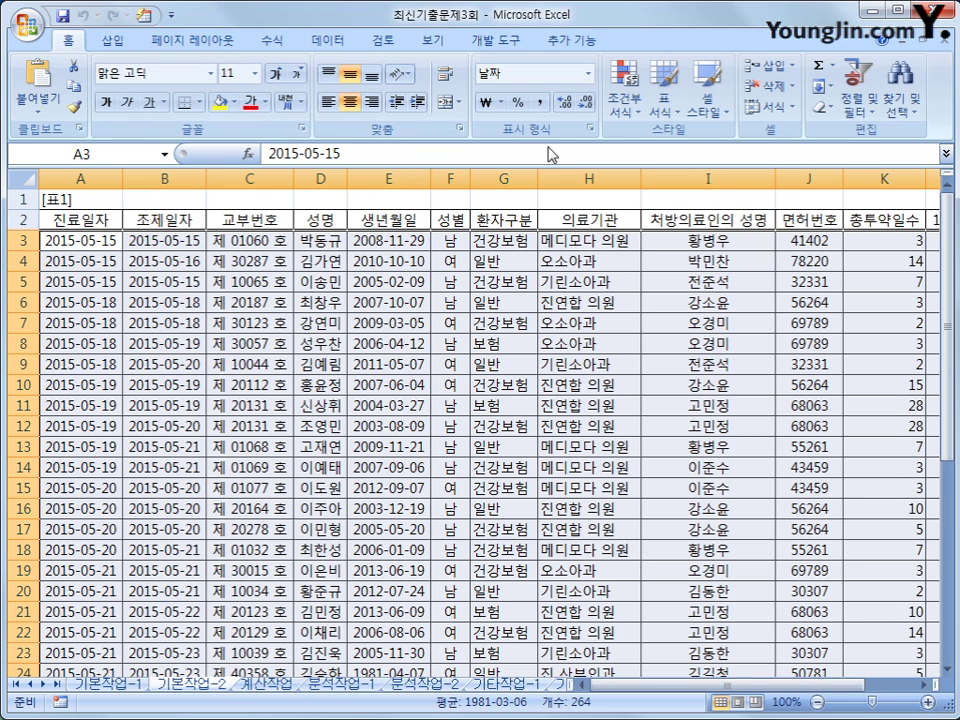
pyautogui.click(619, 106)
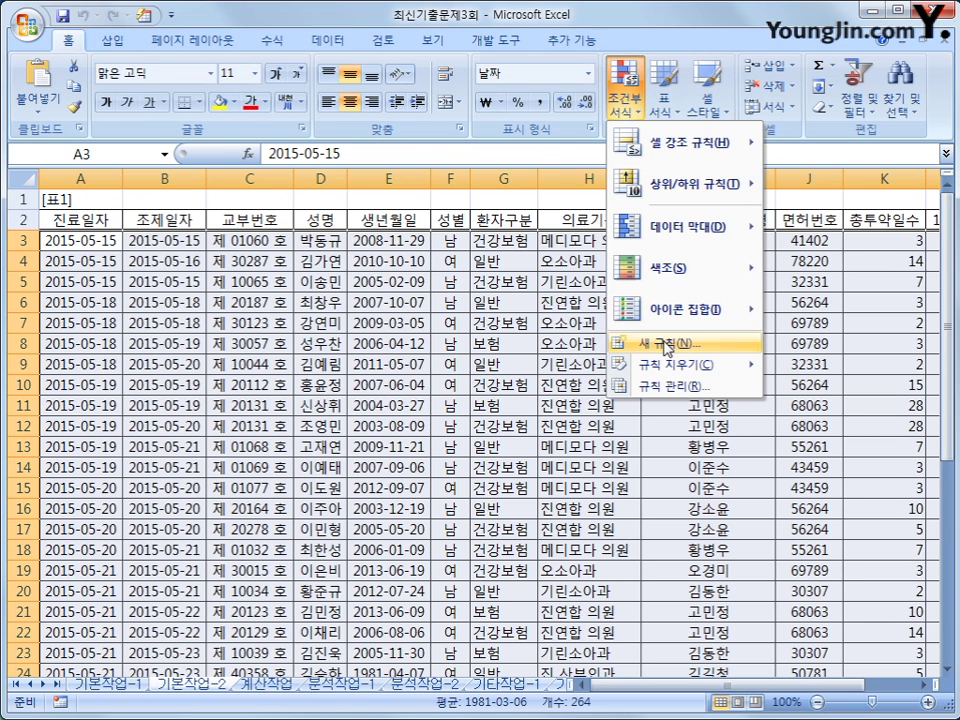
pyautogui.click(665, 344)
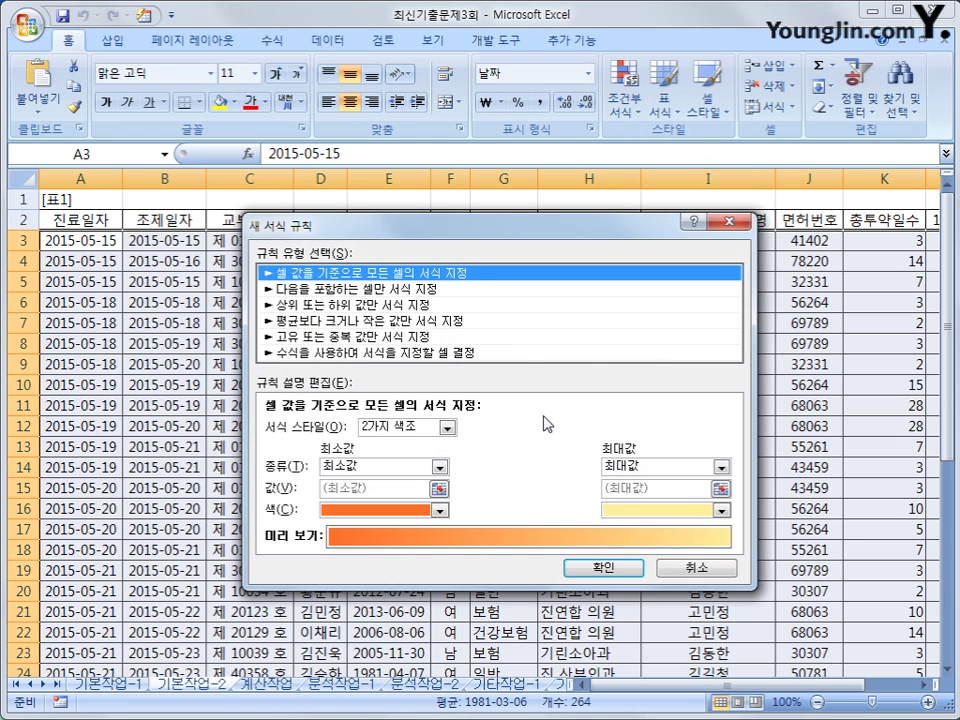
pyautogui.click(511, 352)
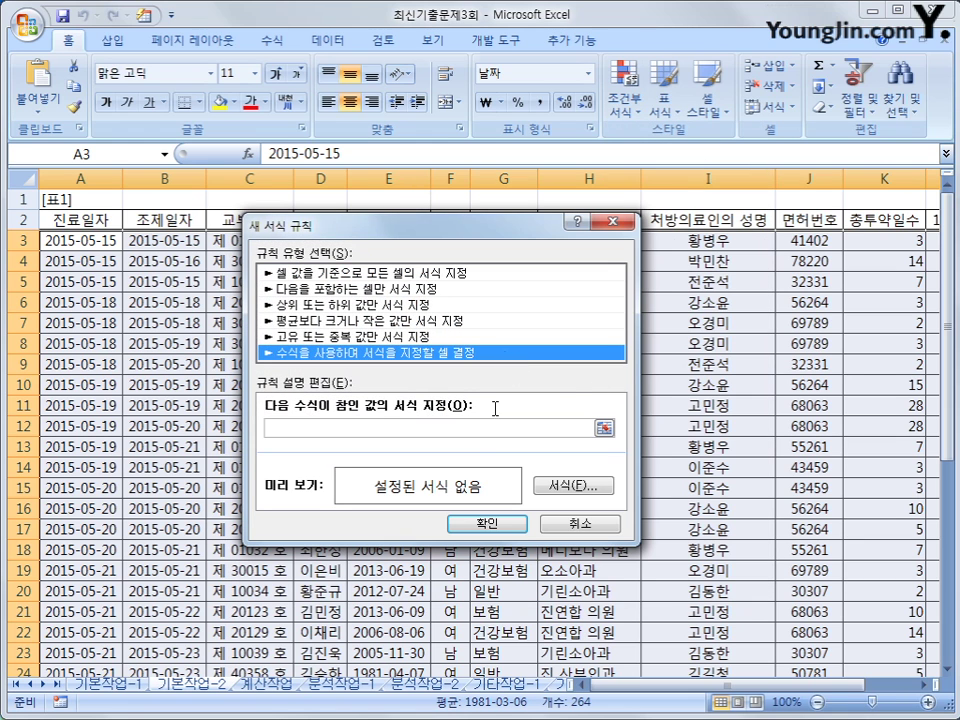
pyautogui.click(424, 427)
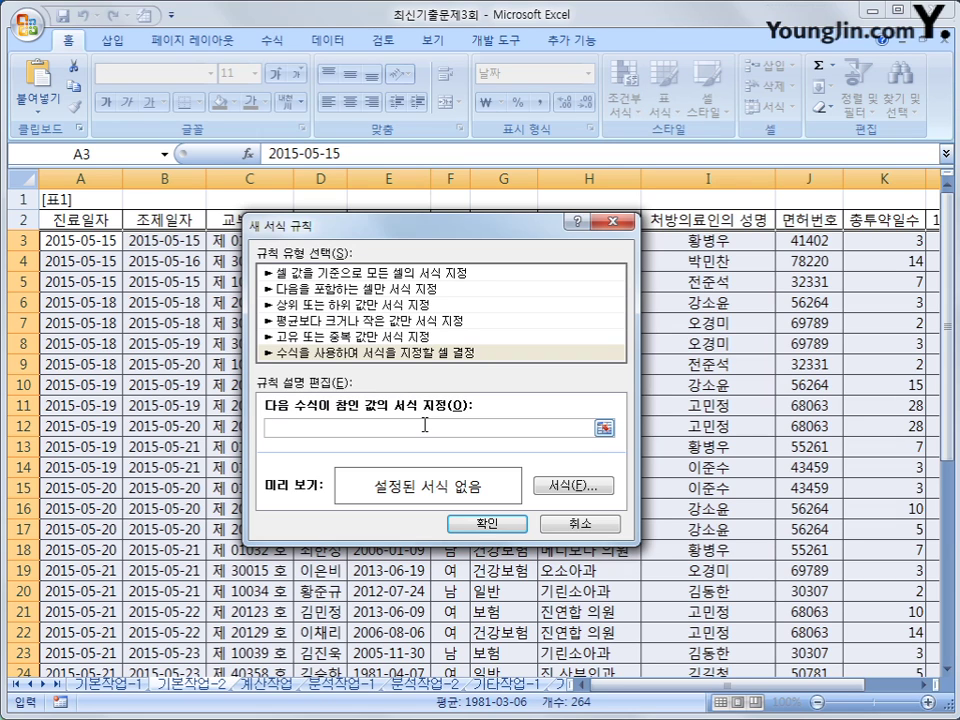
# Begin the rule formula with =and(mid($C3,3,1)="1", fixing only the column of the 교부번호 reference.
pyautogui.write('=')
pyautogui.write('ㅋ')
pyautogui.press('BackSpace')
pyautogui.write('=and(mid(')
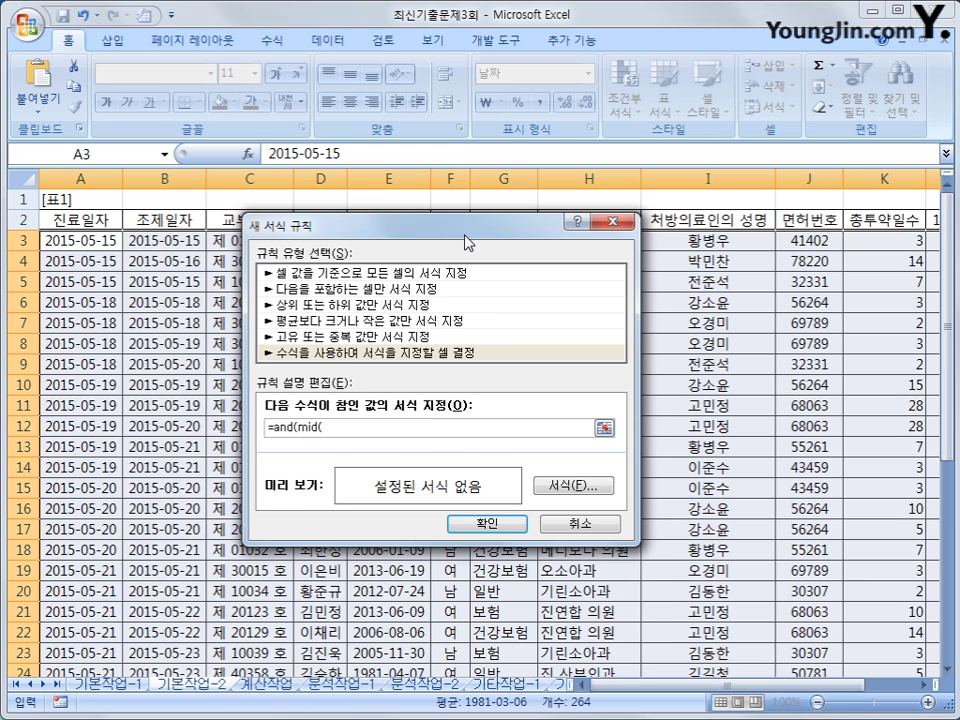
pyautogui.moveTo(350, 220); pyautogui.dragTo(372, 320)
pyautogui.click(270, 241)
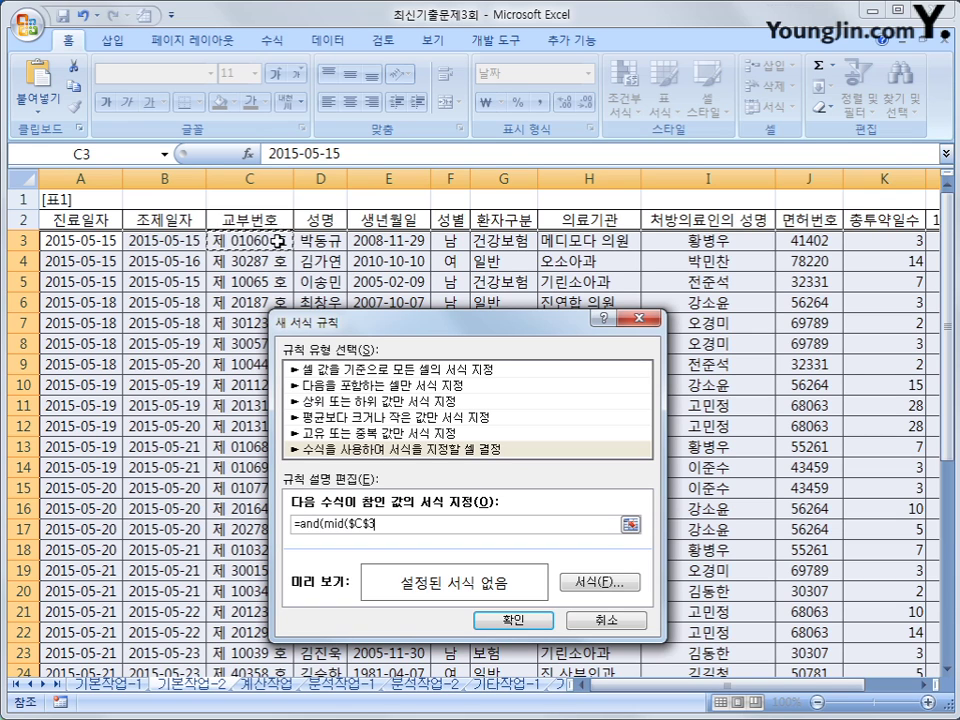
pyautogui.press('F4')
pyautogui.press('F4')
pyautogui.write(',3,1)')
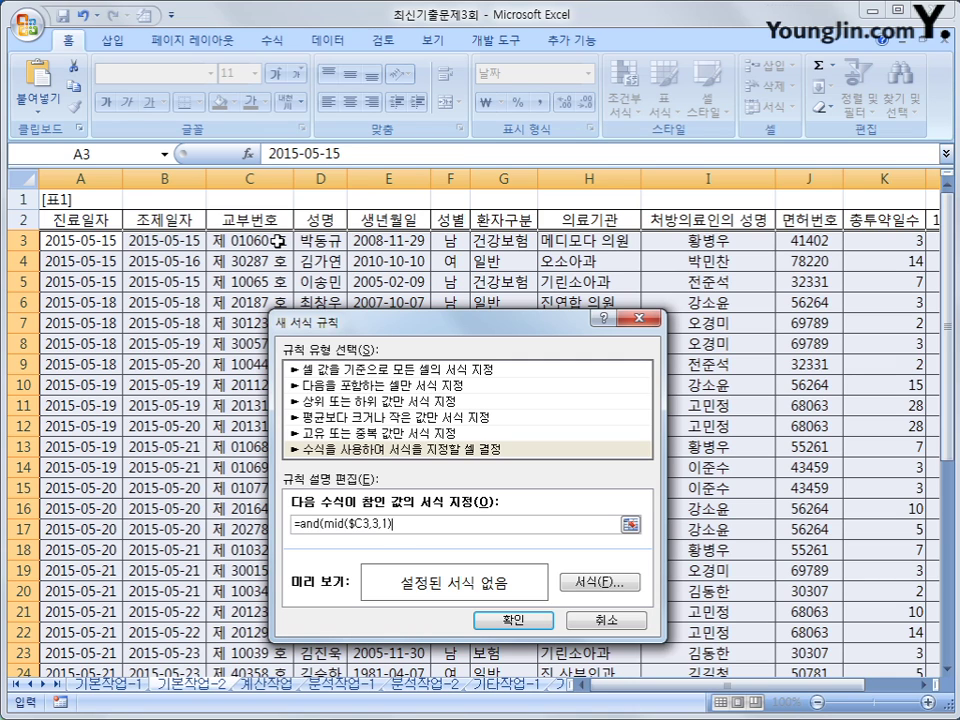
pyautogui.write('="1"')
# Complete the rule formula with the second condition $K3>=3 on 총투약일수 and the closing parenthesis.
pyautogui.write(',')
pyautogui.click(872, 240)
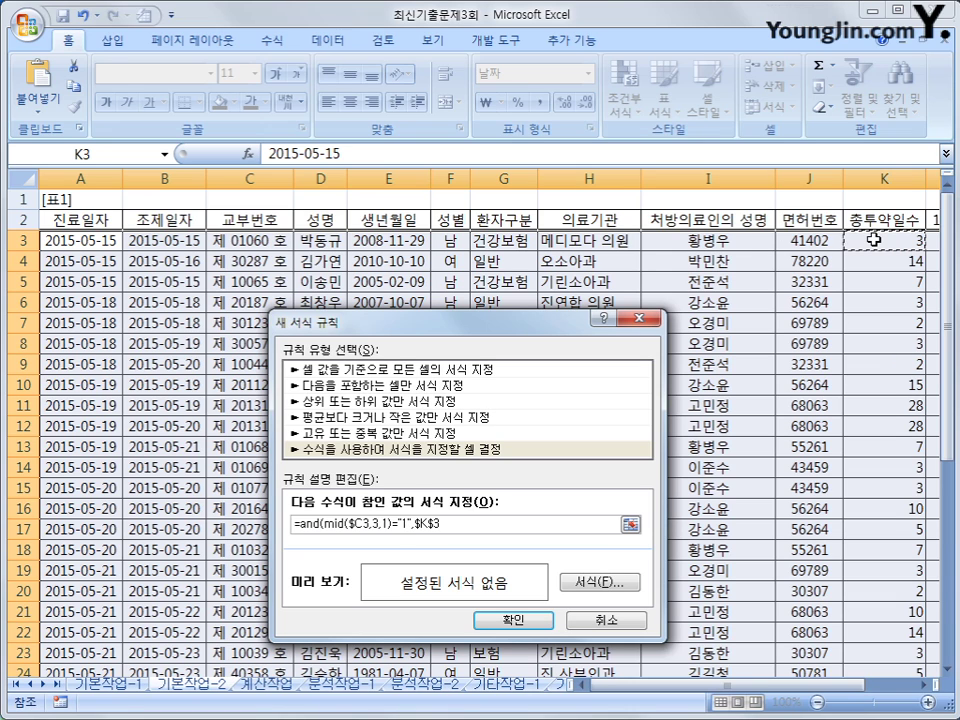
pyautogui.press('F4')
pyautogui.press('F4')
pyautogui.write('>=3)')
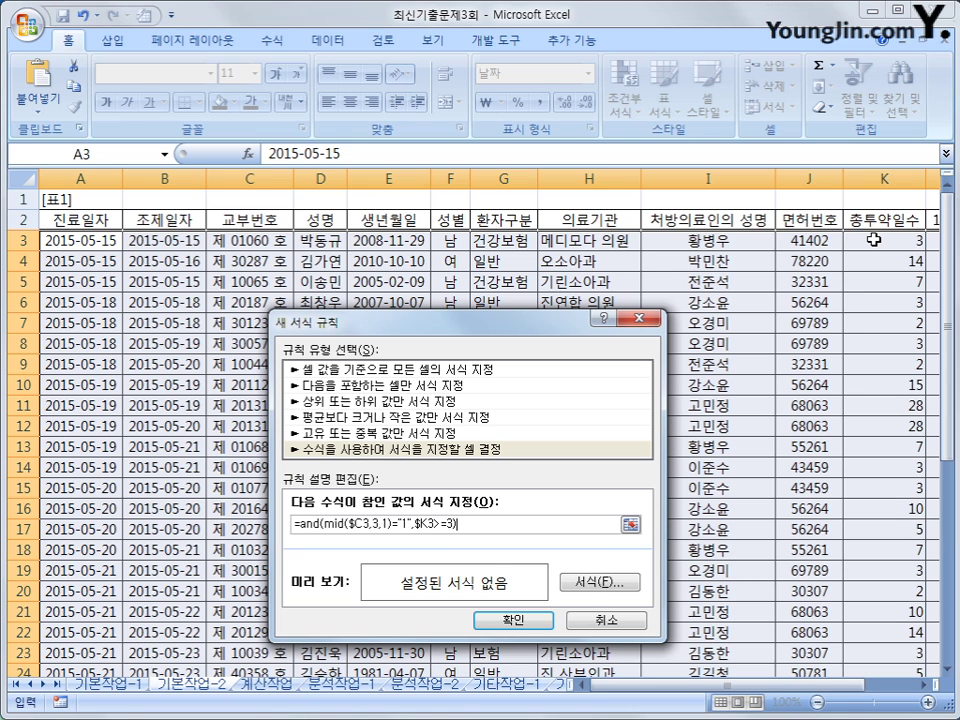
# Give the rule a bold (굵게) font style with the standard blue font color, and apply it.
pyautogui.click(596, 585)
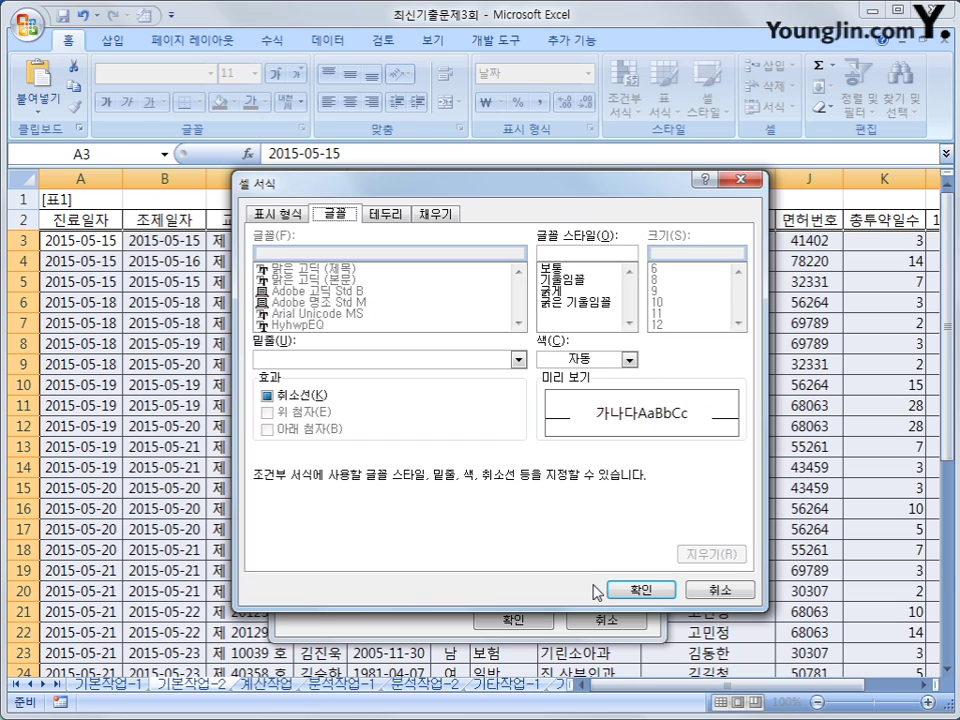
pyautogui.click(588, 292)
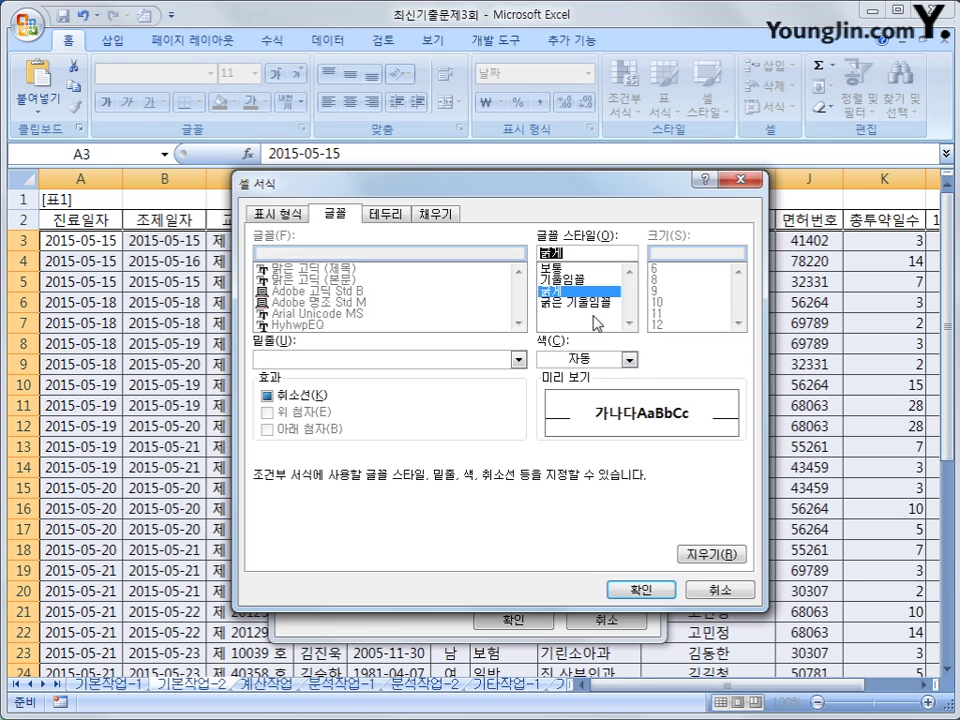
pyautogui.click(629, 359)
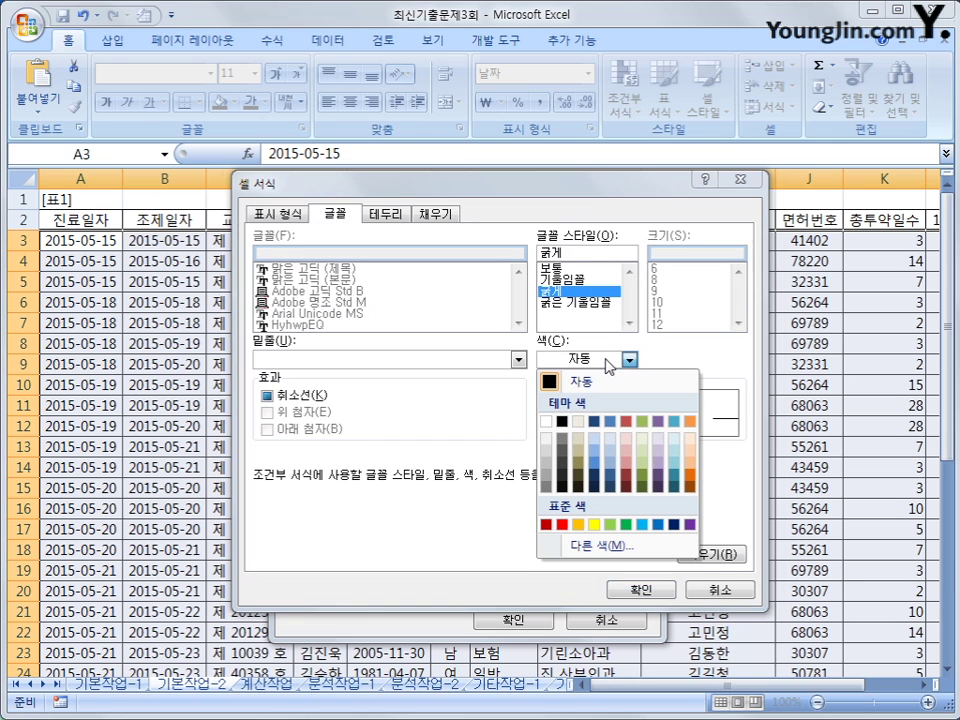
pyautogui.click(659, 524)
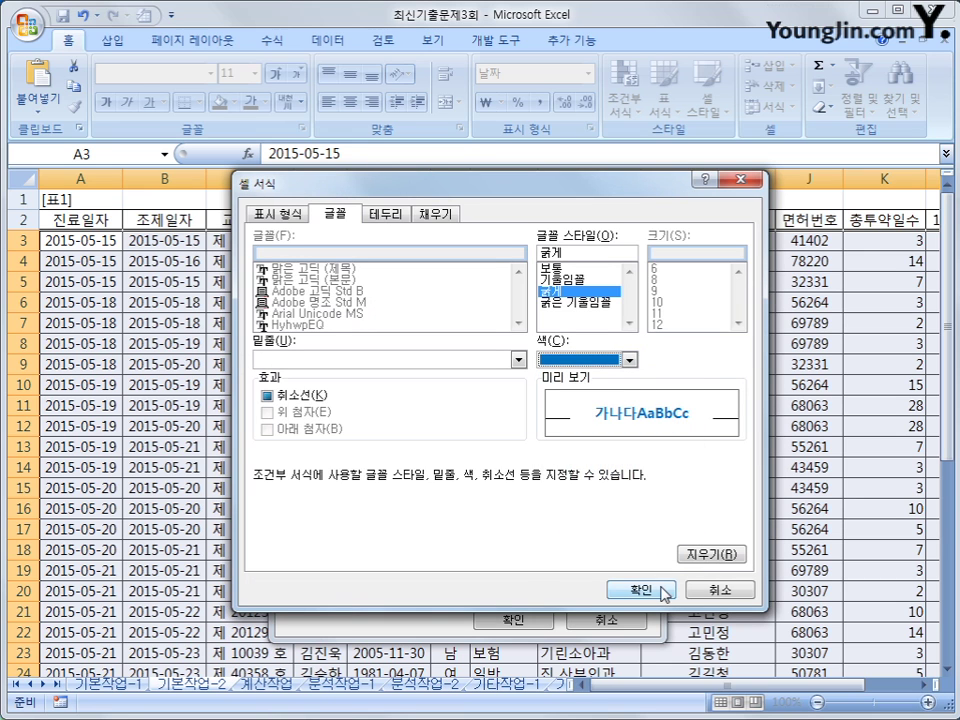
pyautogui.click(664, 591)
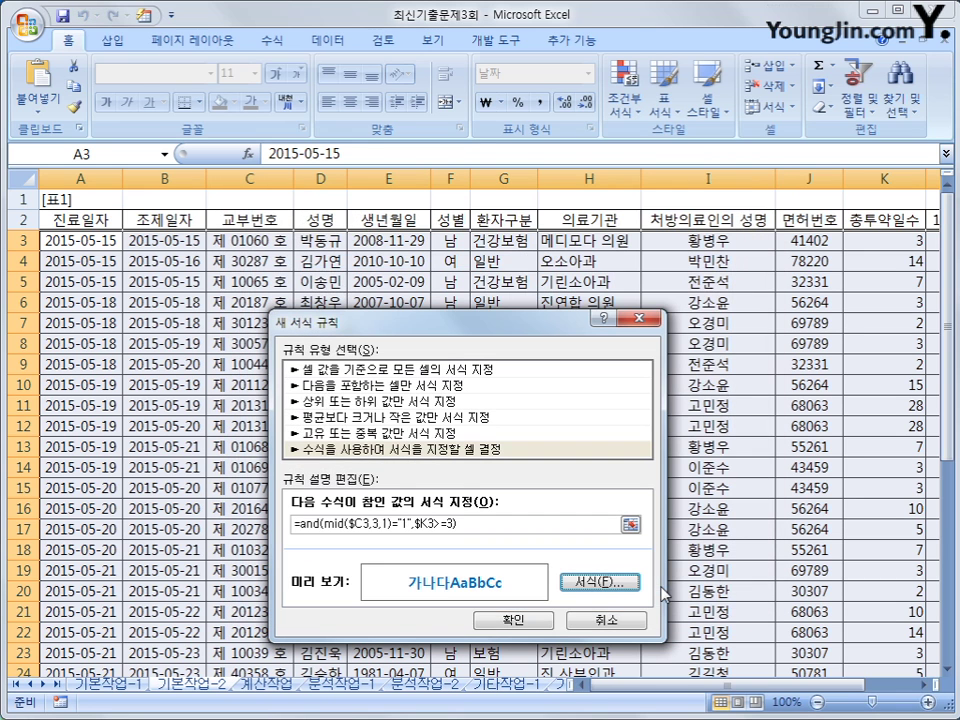
pyautogui.click(529, 620)
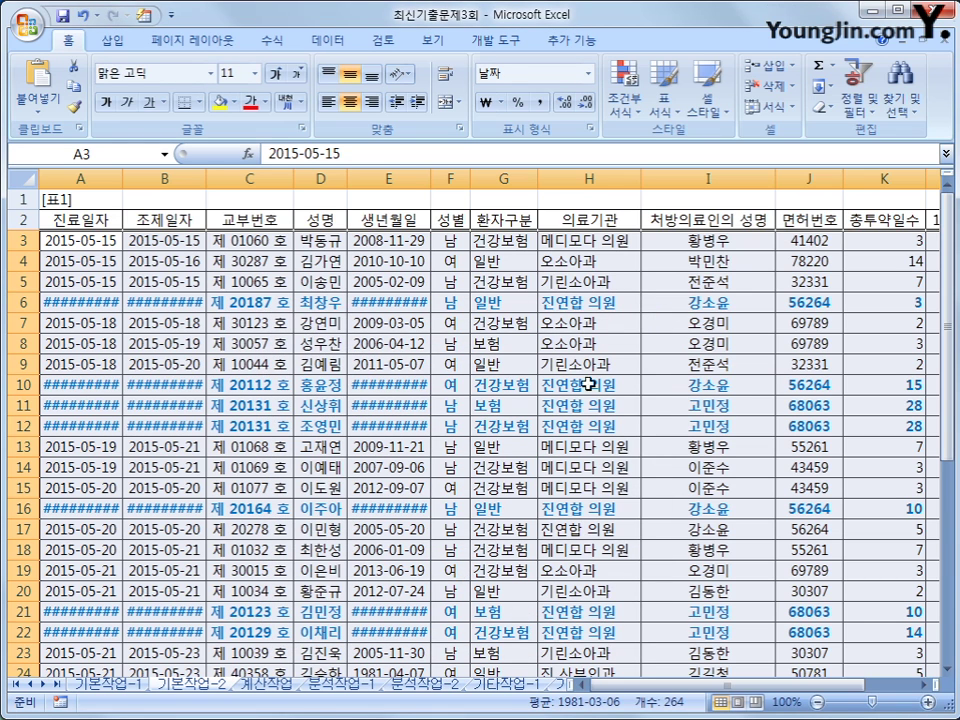
# Auto-fit the widths of columns A, B and E to show the bold dates in full.
pyautogui.moveTo(80, 178); pyautogui.dragTo(184, 178)
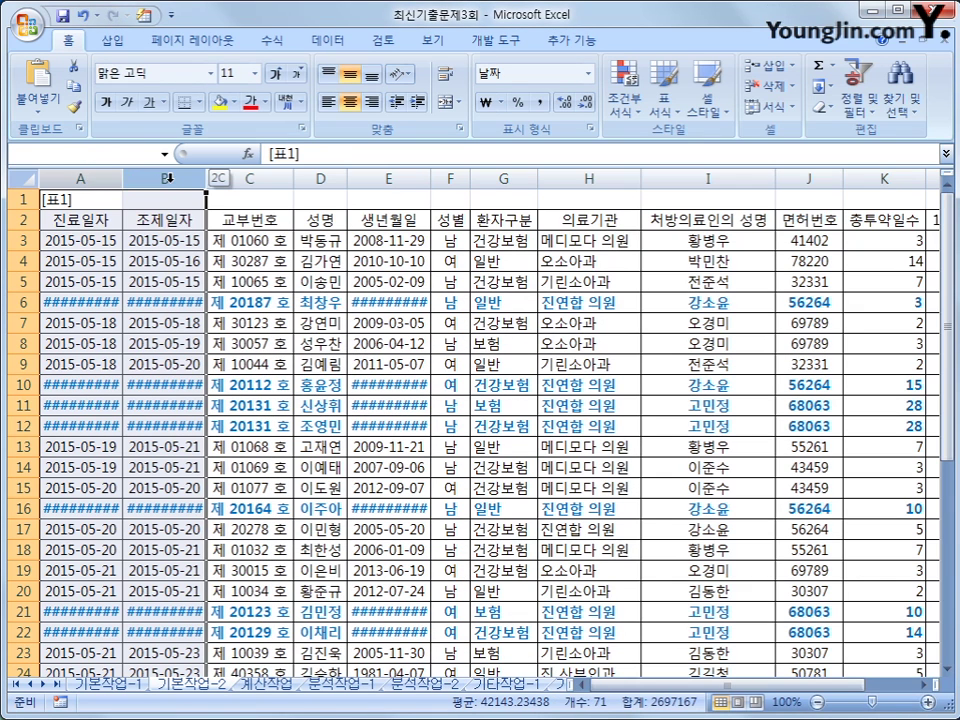
pyautogui.doubleClick(207, 178)
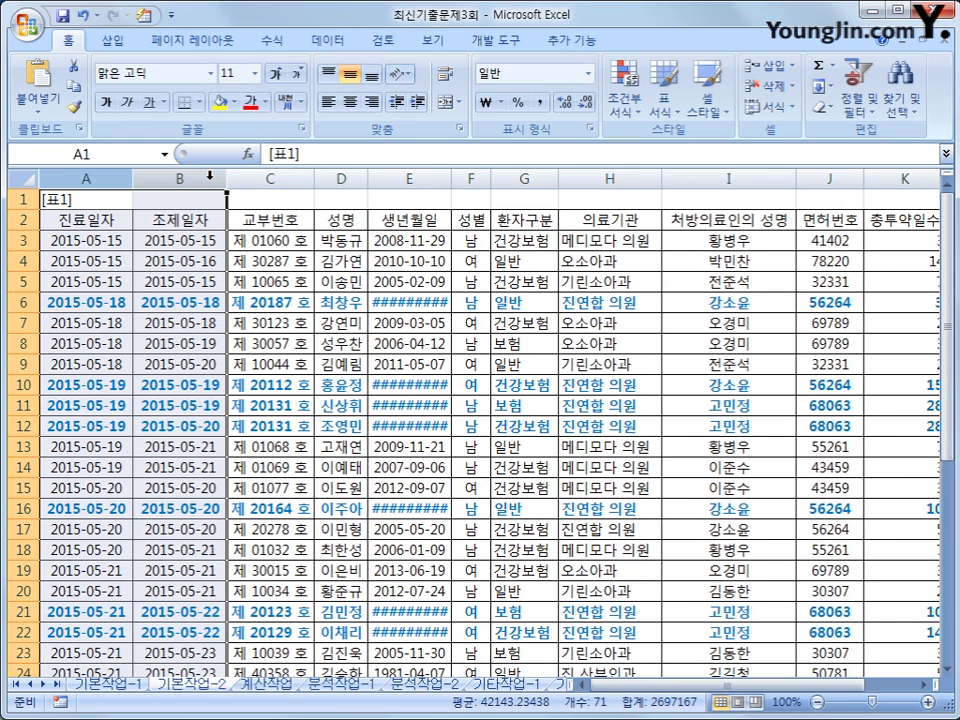
pyautogui.click(410, 178)
pyautogui.doubleClick(451, 178)
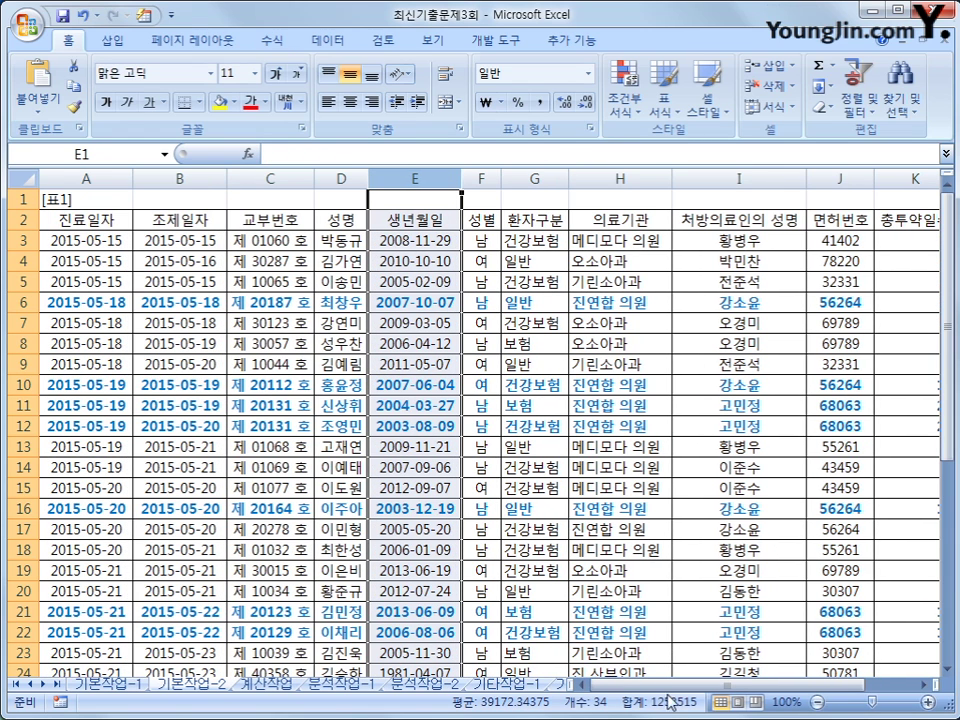
# Check the 교부번호 and 총투약일수 values of the highlighted rows against the rule's conditions.
pyautogui.moveTo(690, 686); pyautogui.dragTo(556, 516)
pyautogui.scroll(-2, 601, 638)
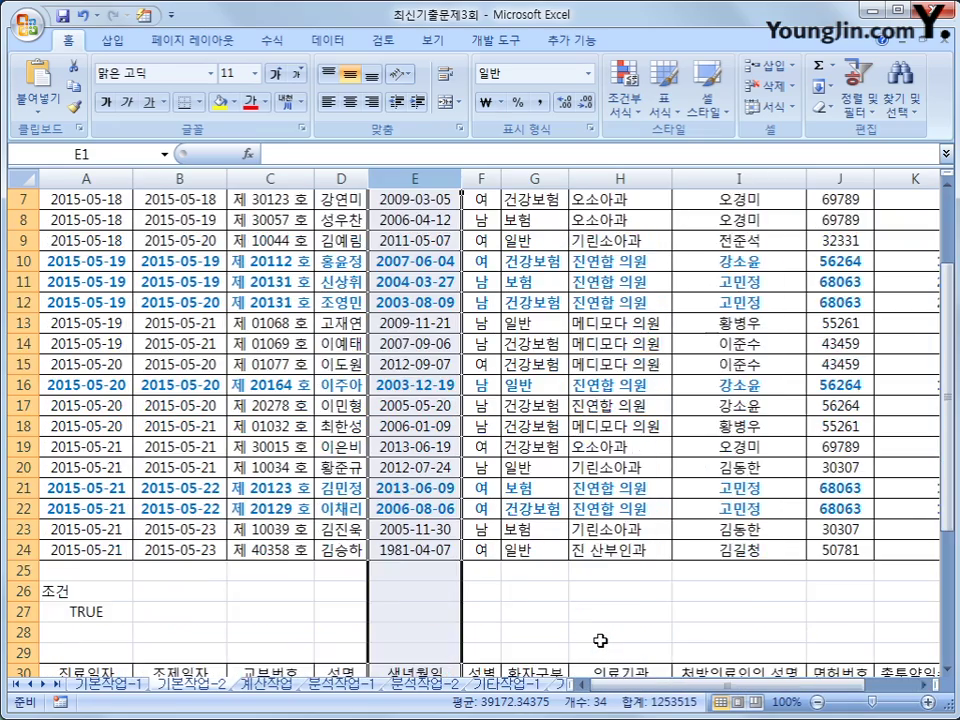
pyautogui.scroll(2, 601, 638)
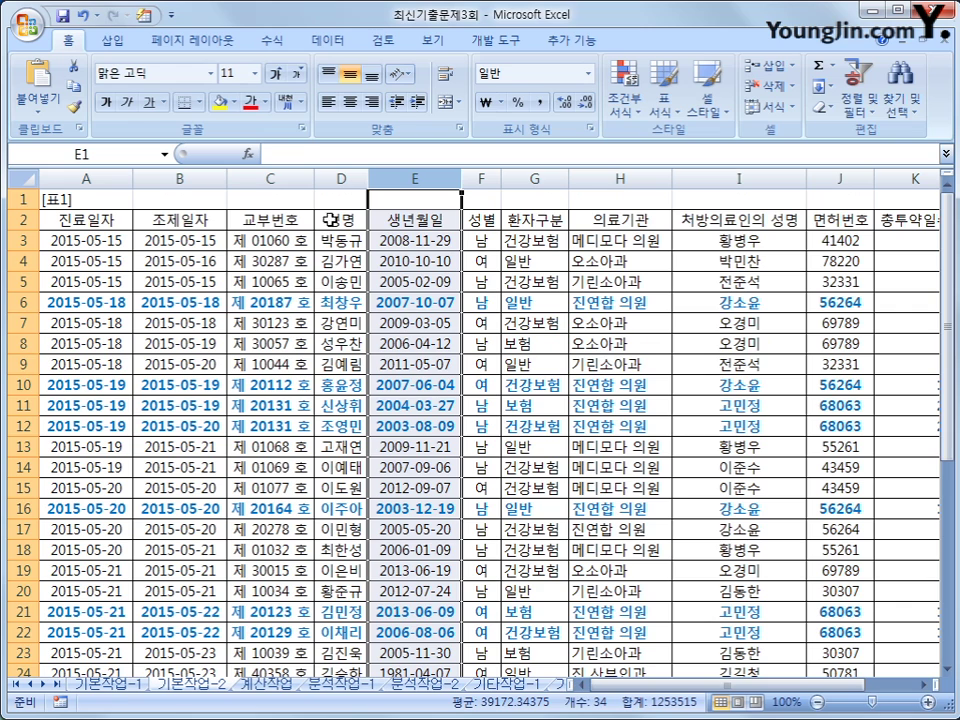
pyautogui.click(278, 302)
pyautogui.click(272, 385)
pyautogui.click(272, 406)
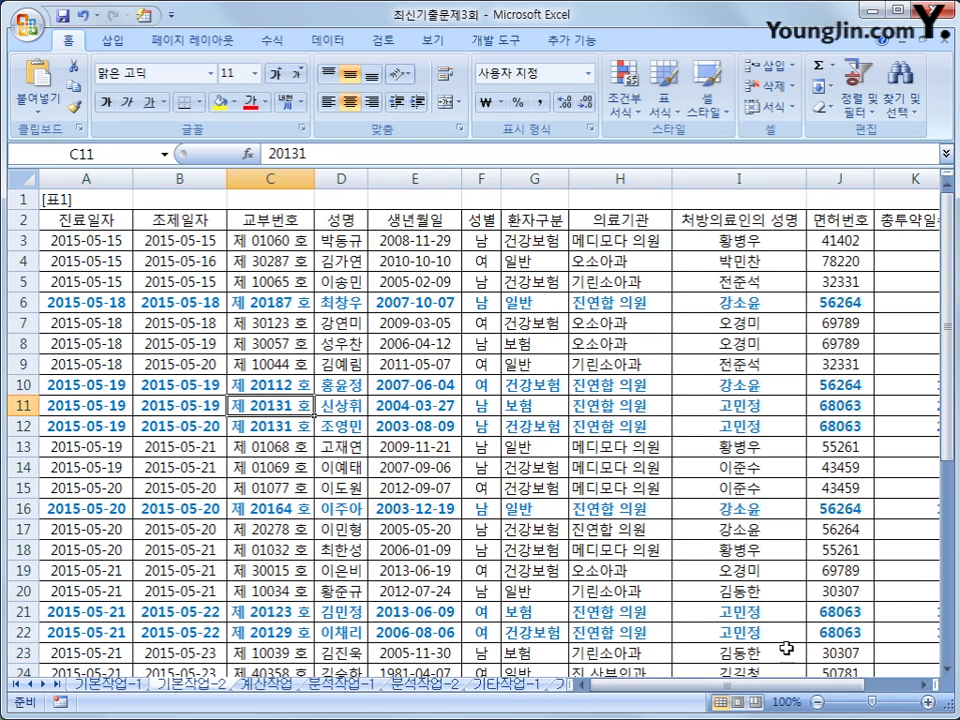
pyautogui.moveTo(700, 685); pyautogui.dragTo(724, 694)
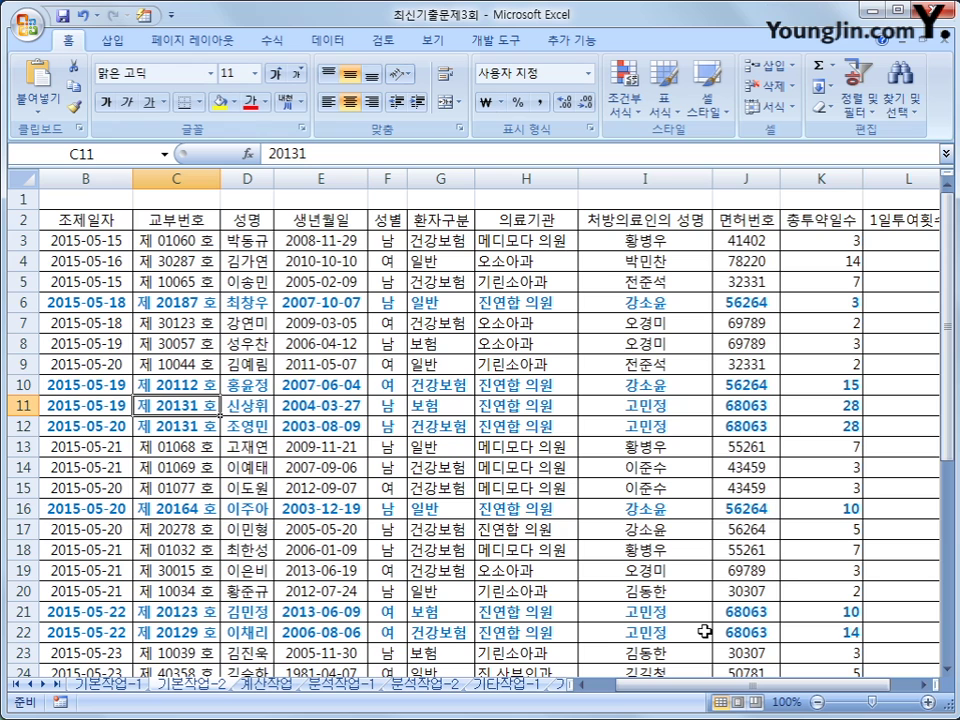
# Switch to the 계산작업 sheet and select the first 주민번호 cell, F3, in 표1.
pyautogui.click(268, 685)
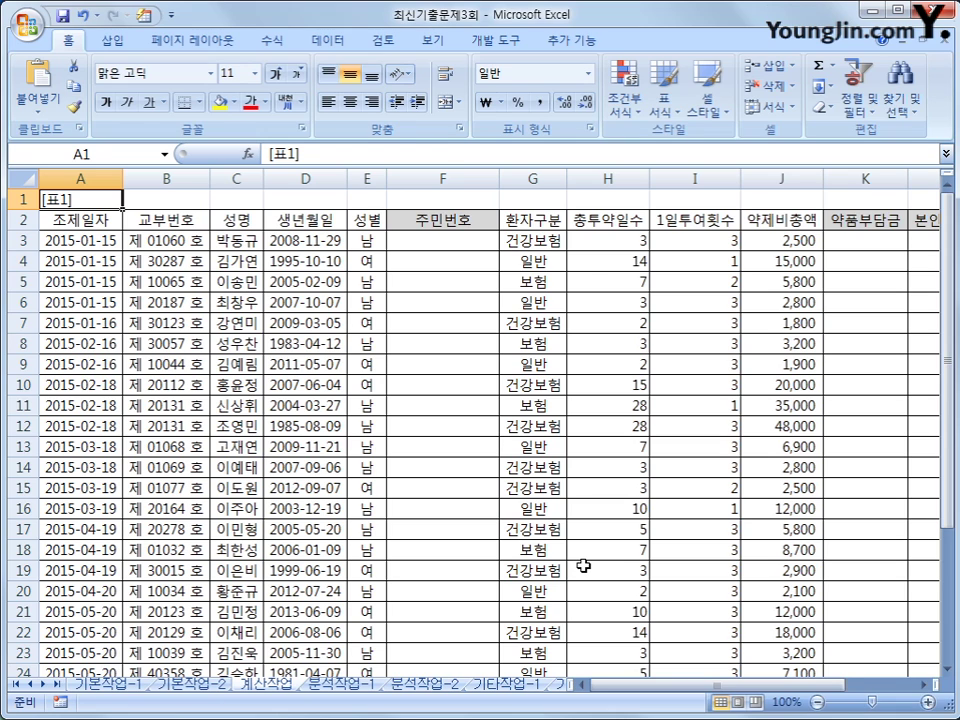
pyautogui.click(448, 238)
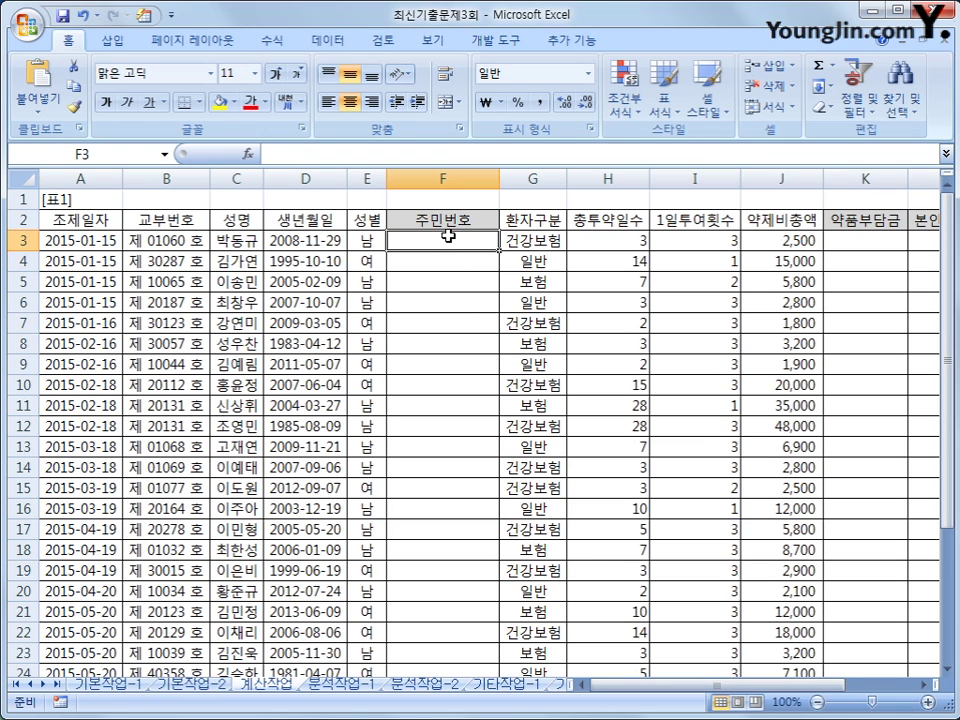
pyautogui.click(300, 240)
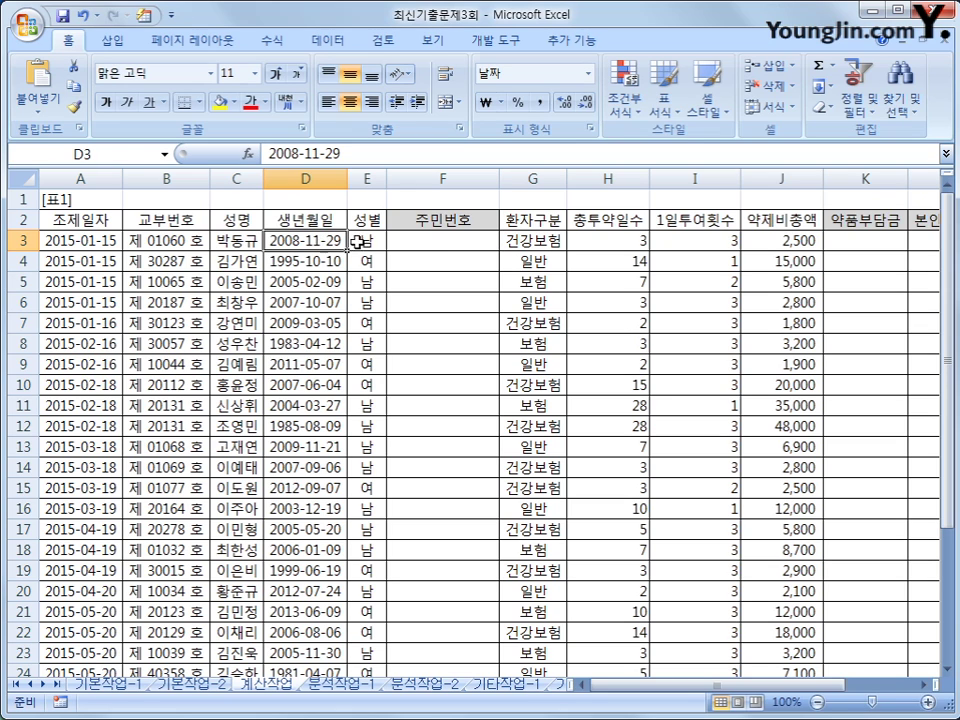
pyautogui.click(442, 241)
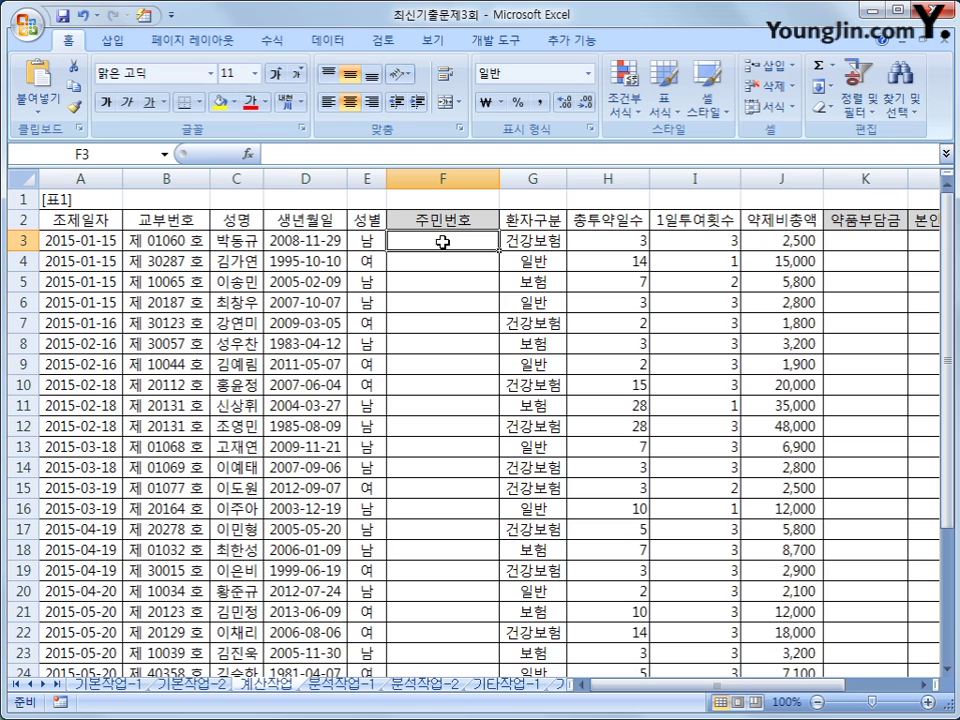
# Start a TEXT formula in F3 with the 생년월일 cell D3 as its value argument.
pyautogui.write('=53s')
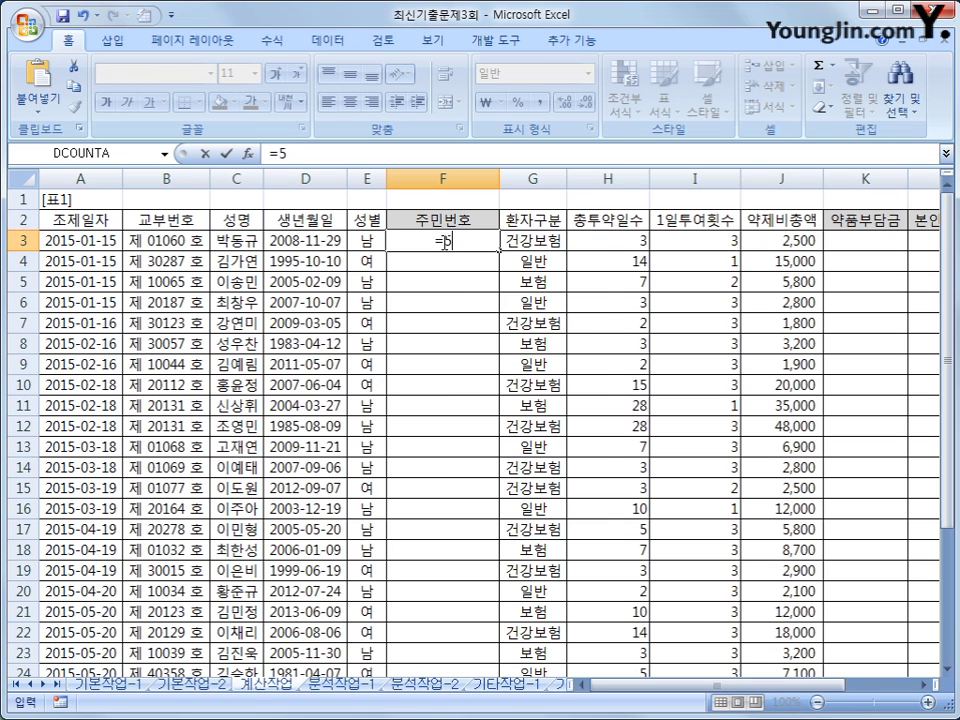
pyautogui.press('BackSpace')
pyautogui.press('BackSpace')
pyautogui.press('BackSpace')
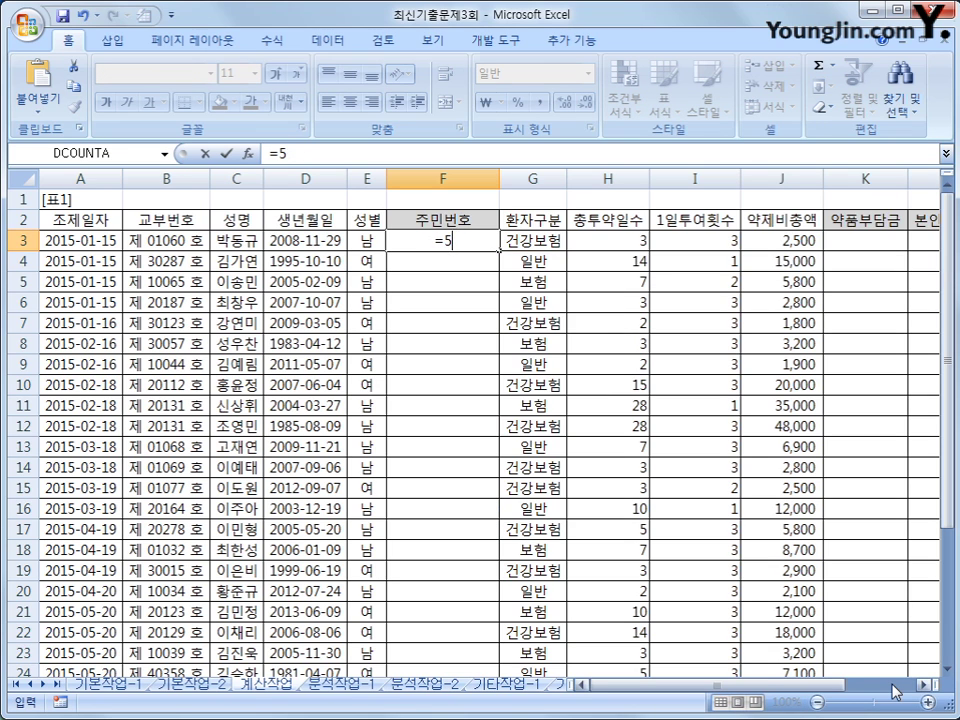
pyautogui.write('text(')
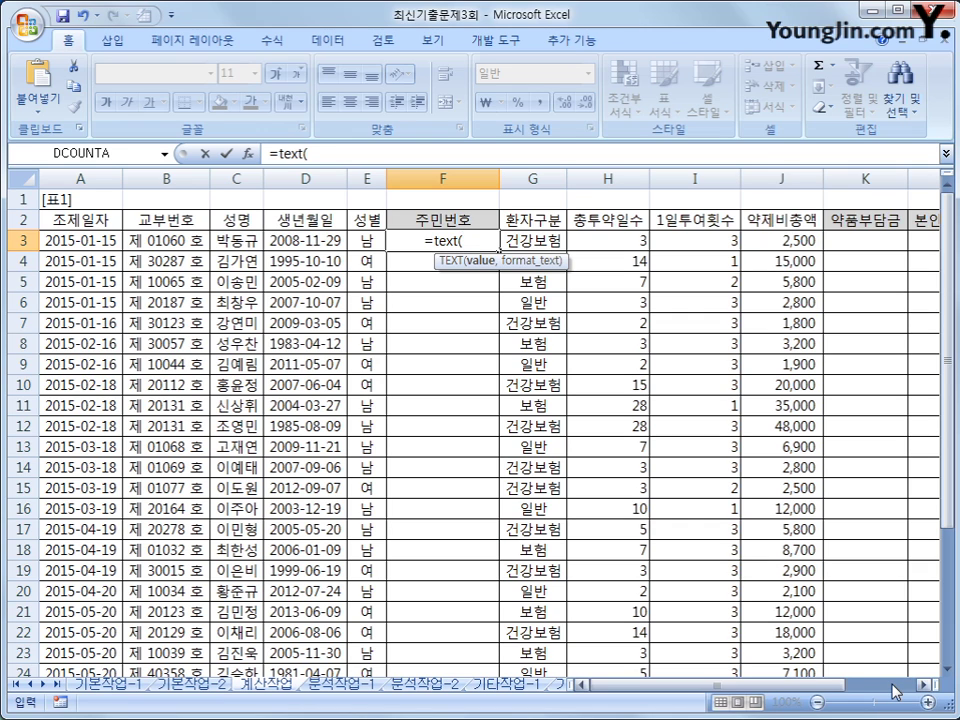
pyautogui.click(289, 244)
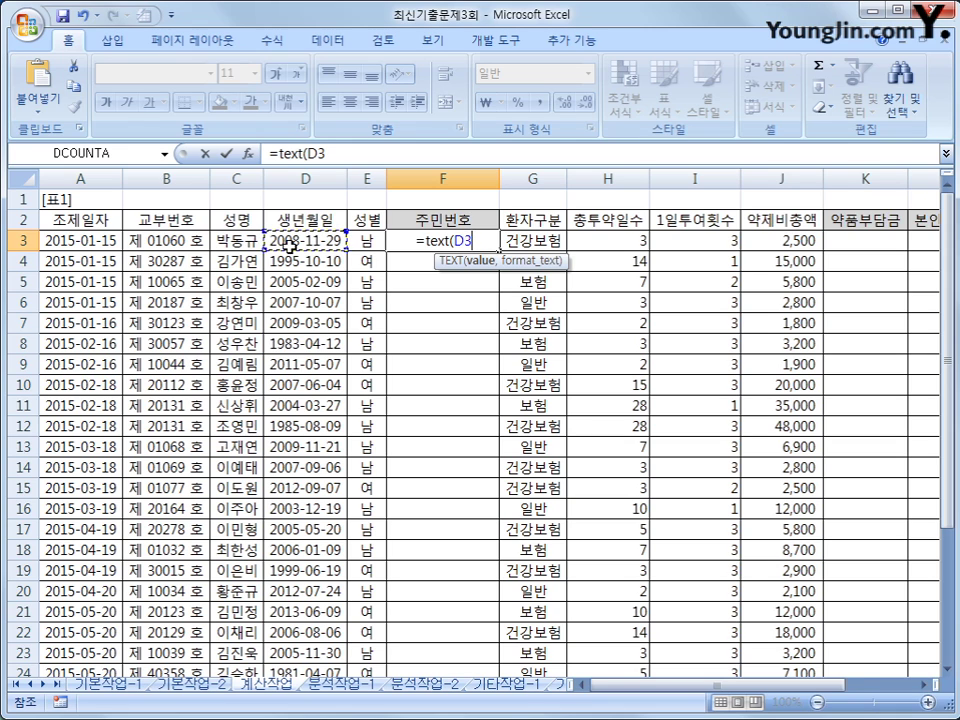
pyautogui.write(',')
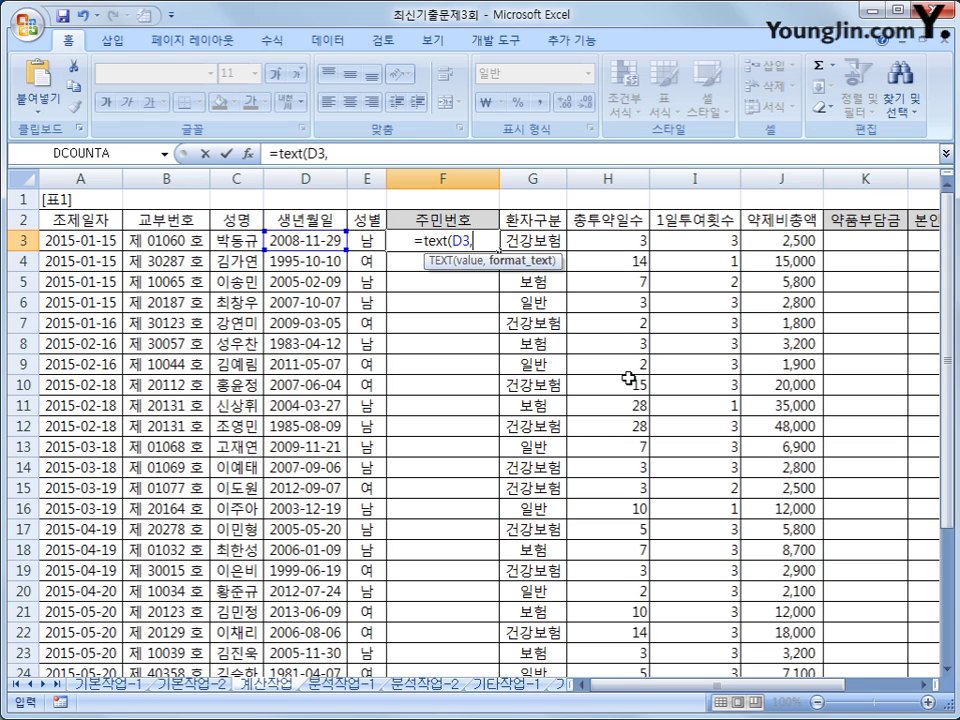
# Complete the TEXT formula in F3 with the format "yymmdd-" and enter it, keeping F3 selected.
pyautogui.write('"yymmdd')
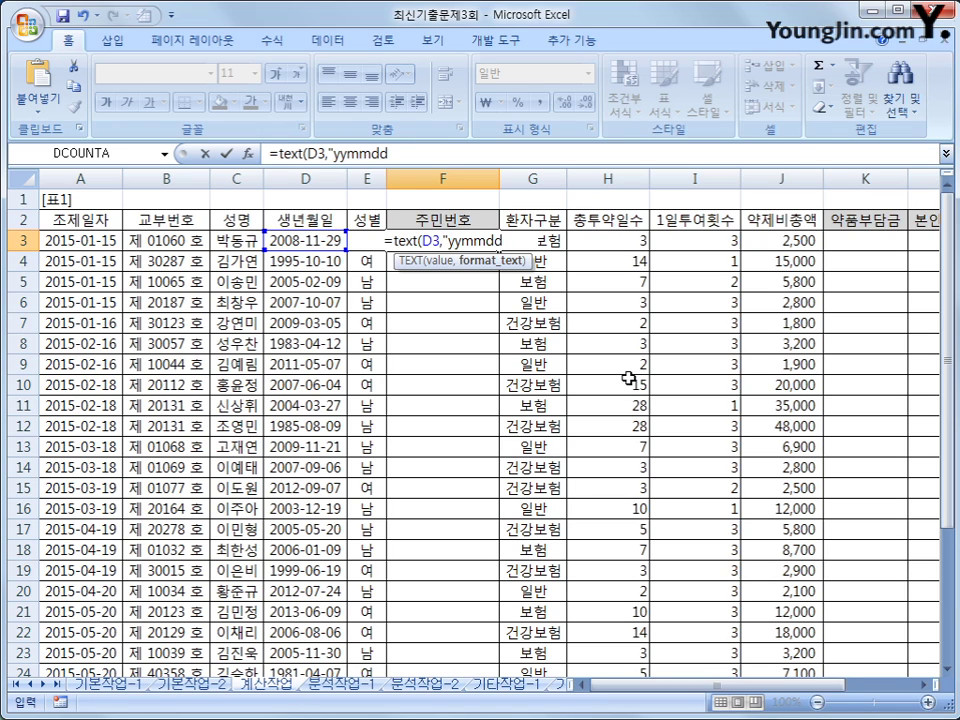
pyautogui.write('-')
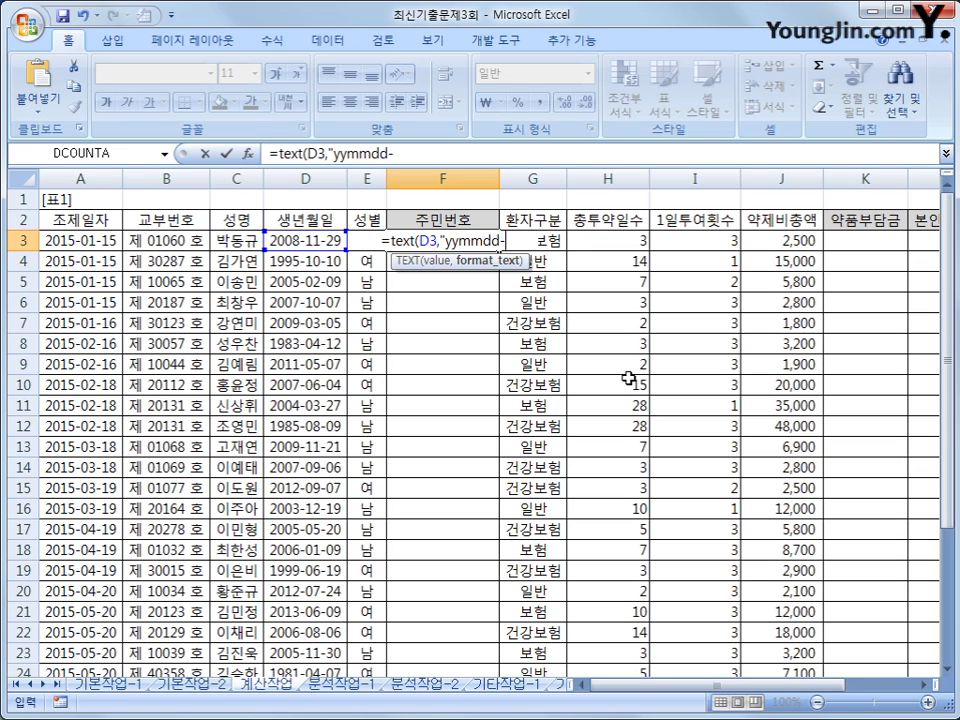
pyautogui.write('"')
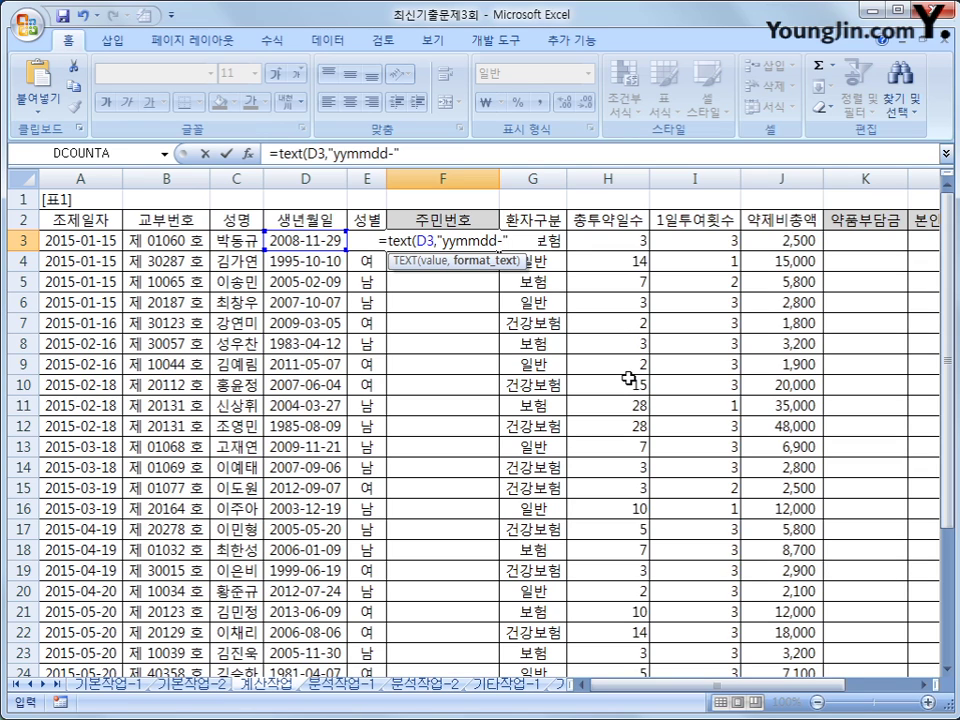
pyautogui.write(')')
pyautogui.press('Return')
pyautogui.press('Up')
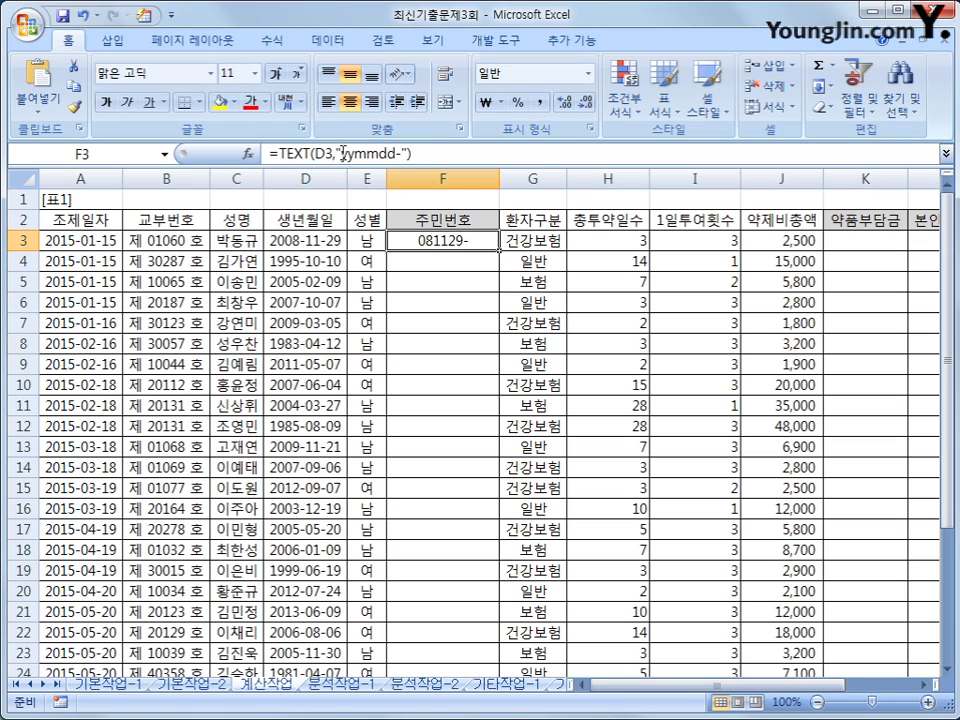
# Append &IF( to the F3 formula with the 성별 test E3="남" as its condition.
pyautogui.click(430, 154)
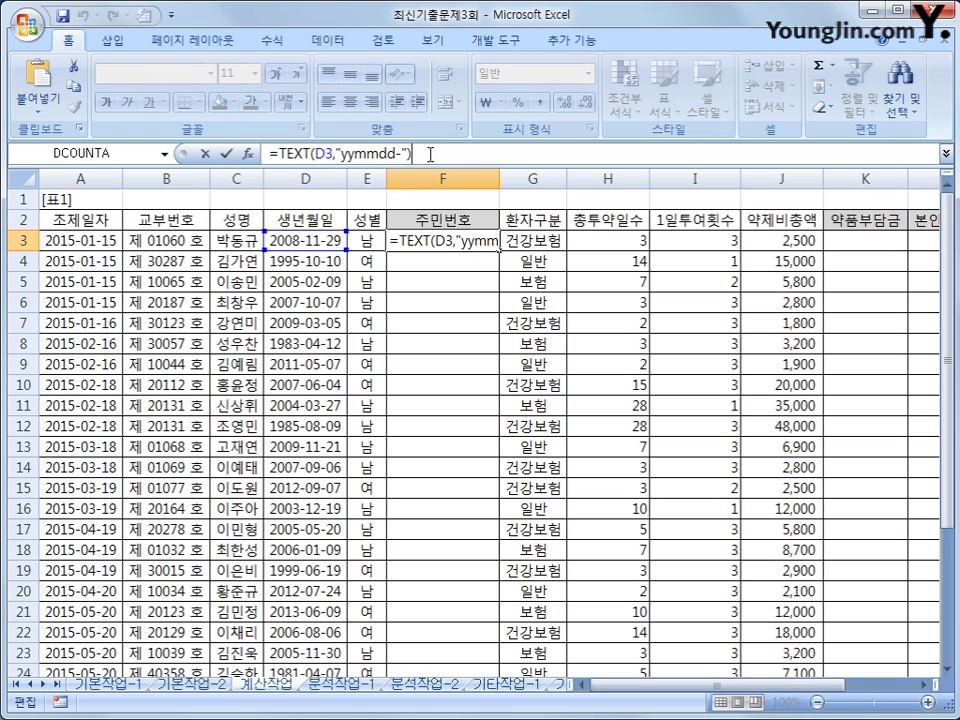
pyautogui.write('&')
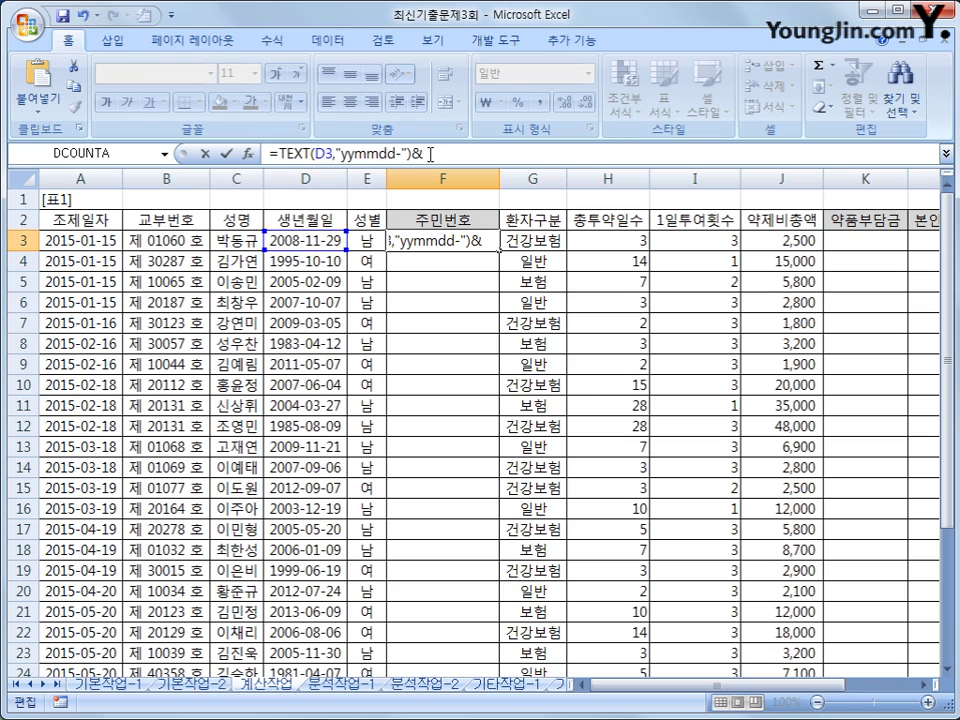
pyautogui.write('if')
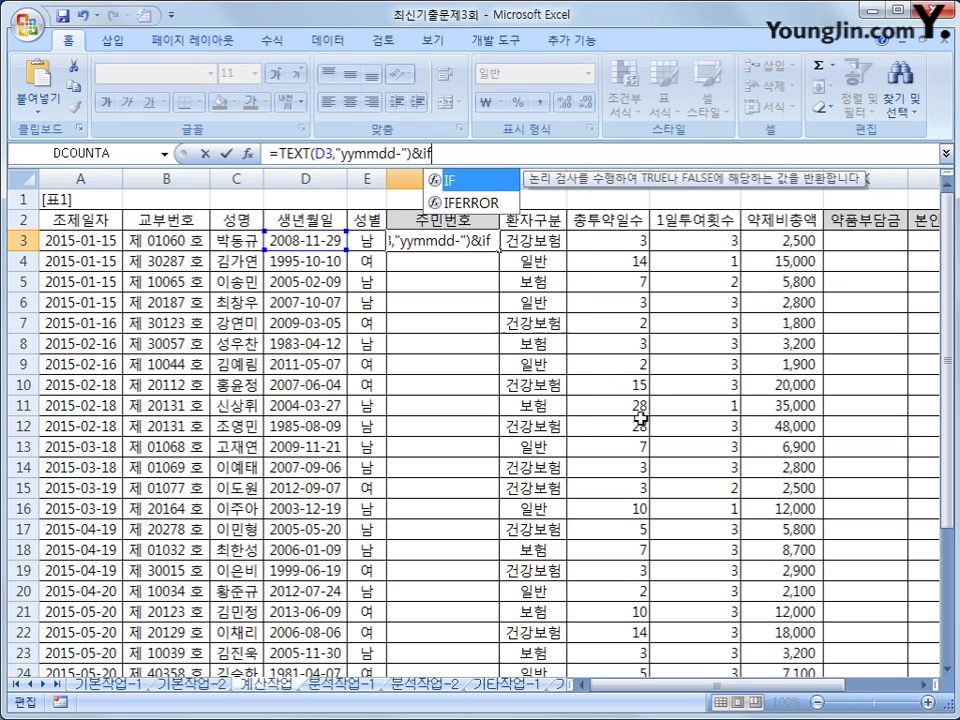
pyautogui.write('(')
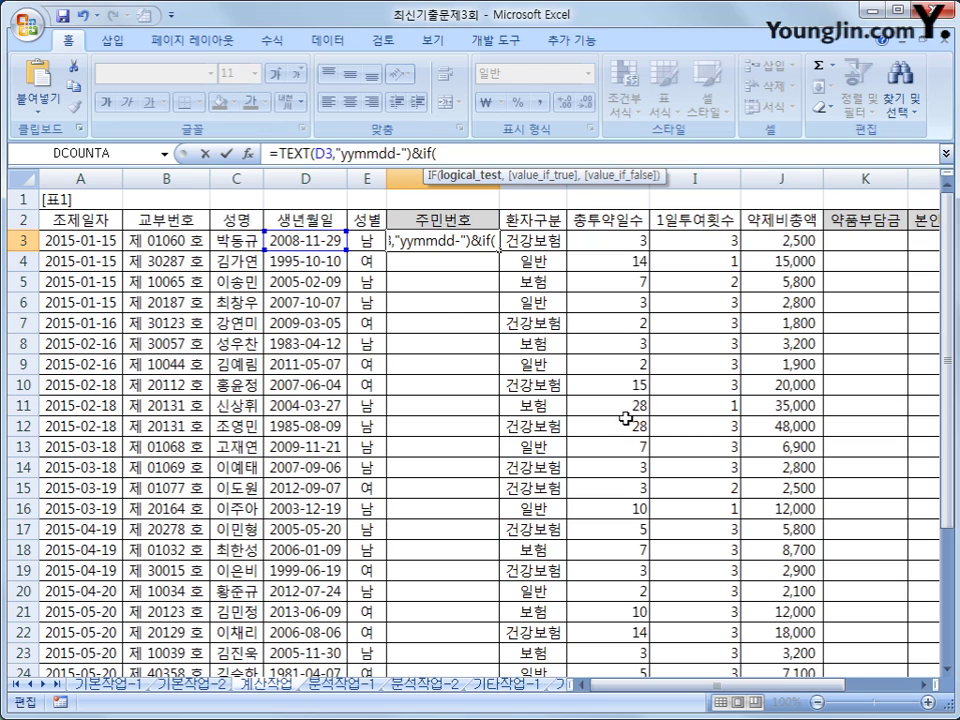
pyautogui.click(371, 242)
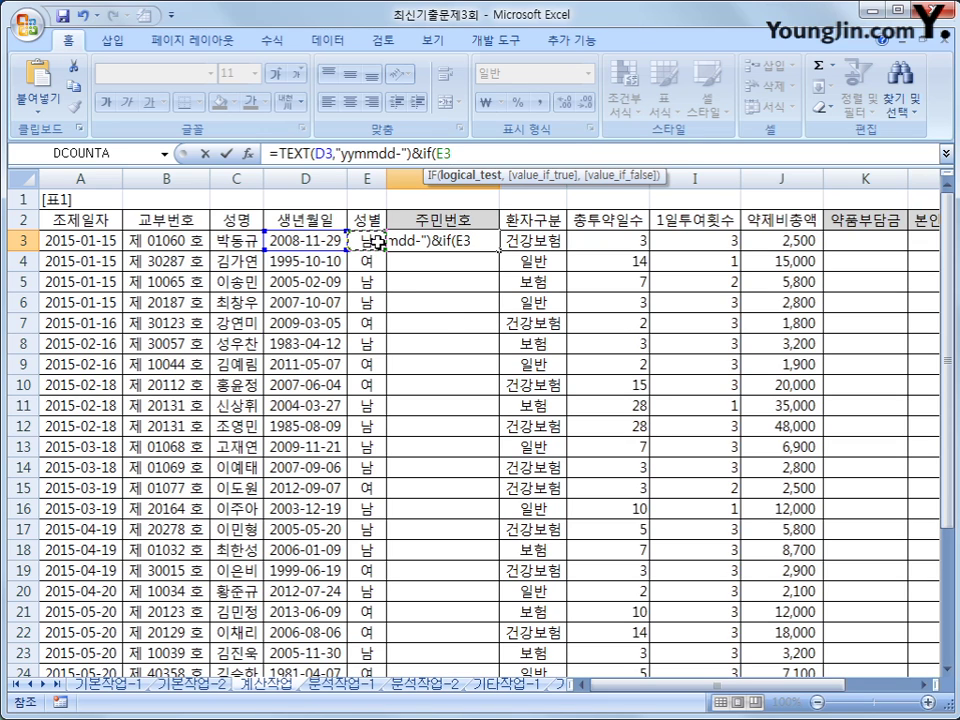
pyautogui.write('=')
pyautogui.write('"sk')
pyautogui.press('BackSpace')
pyautogui.press('BackSpace')
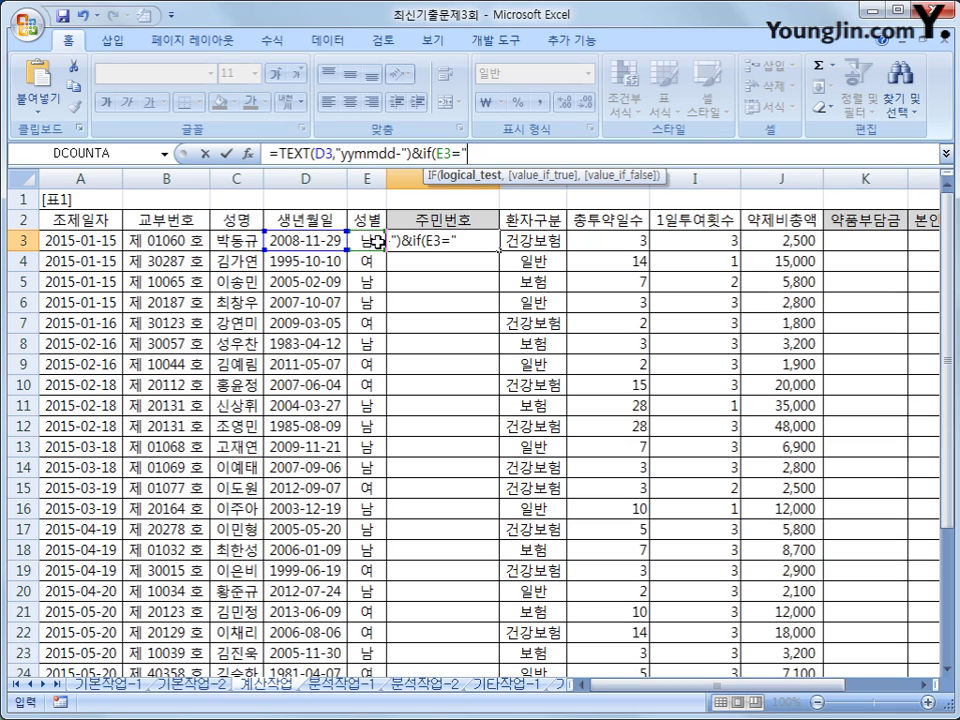
pyautogui.press('Hangul')
pyautogui.write('ㄴㅏㅁ"')
pyautogui.write(',')
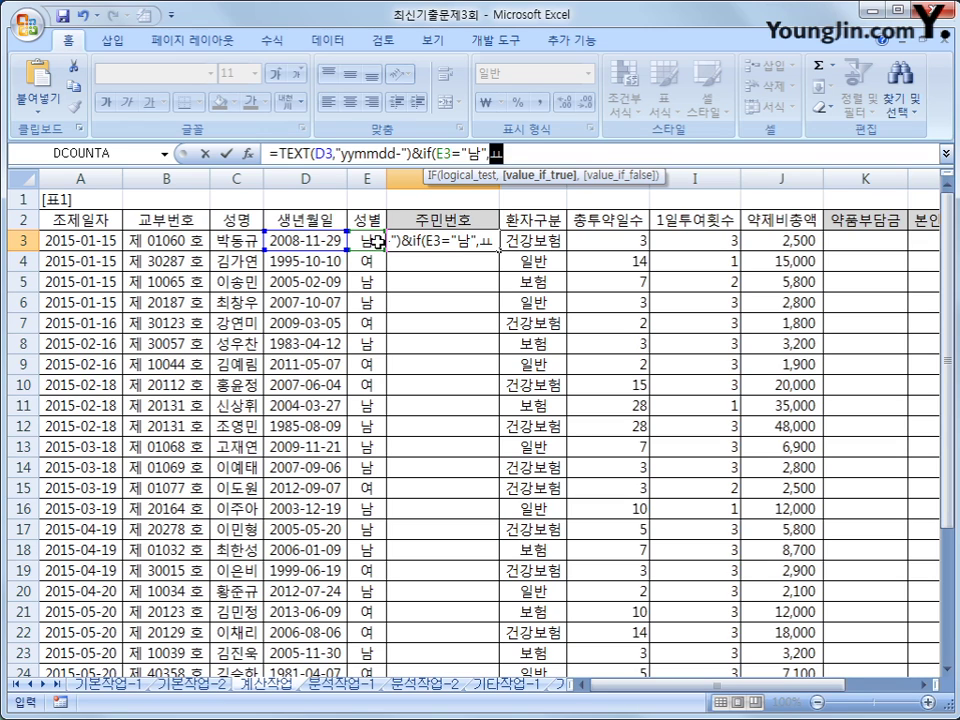
# Continue the F3 formula with YEAR(D3)>=2000 and the results 3 and 1, closed by a parenthesis.
pyautogui.write('year(')
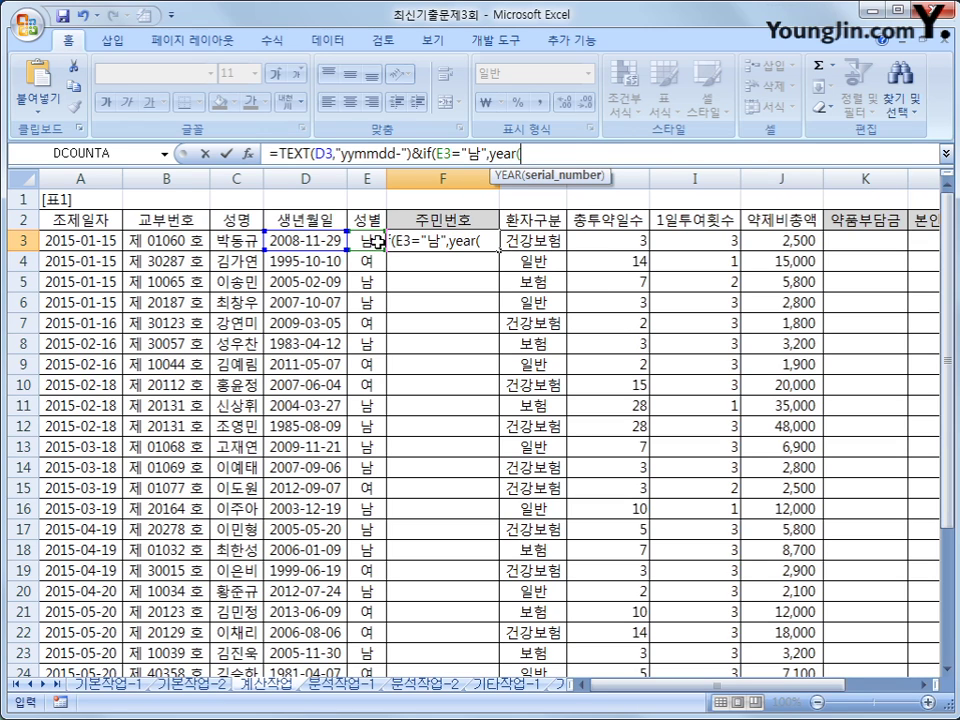
pyautogui.click(286, 241)
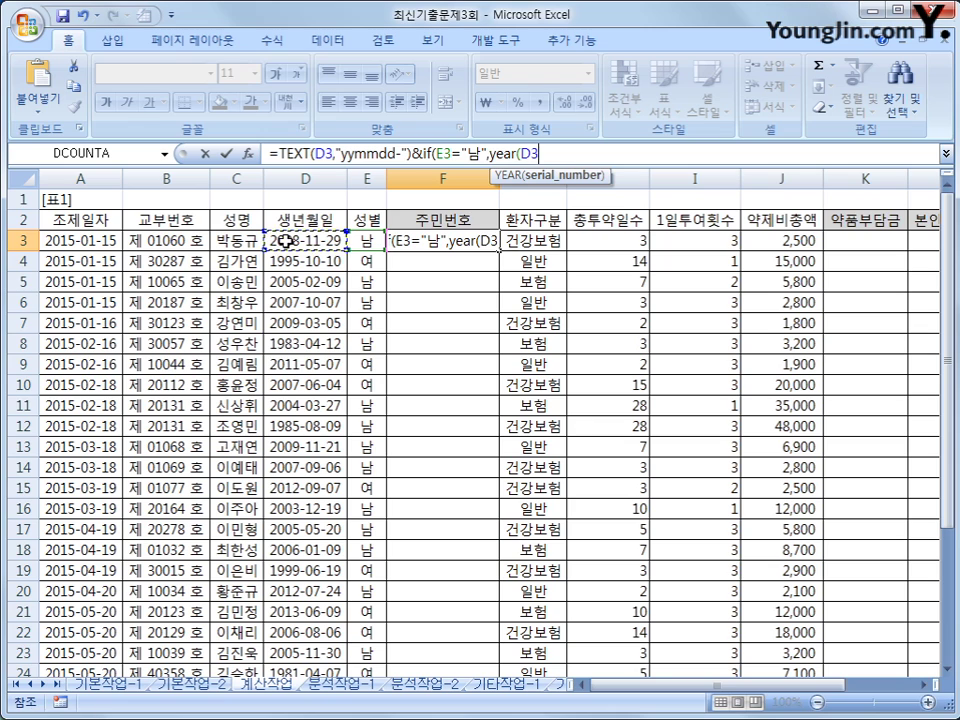
pyautogui.write(')')
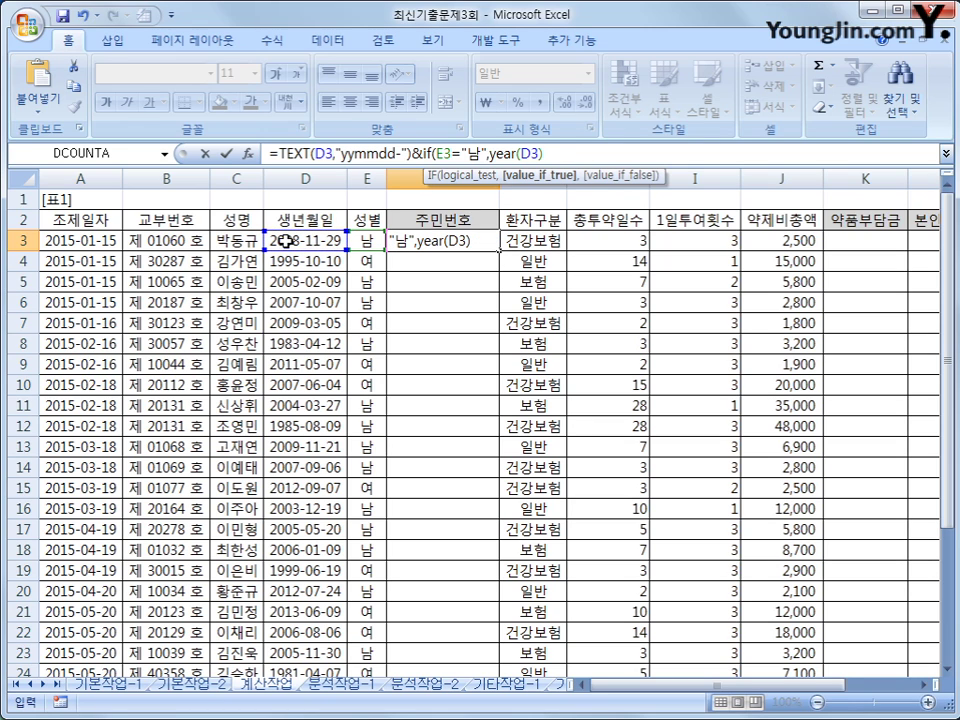
pyautogui.write('>=2000,')
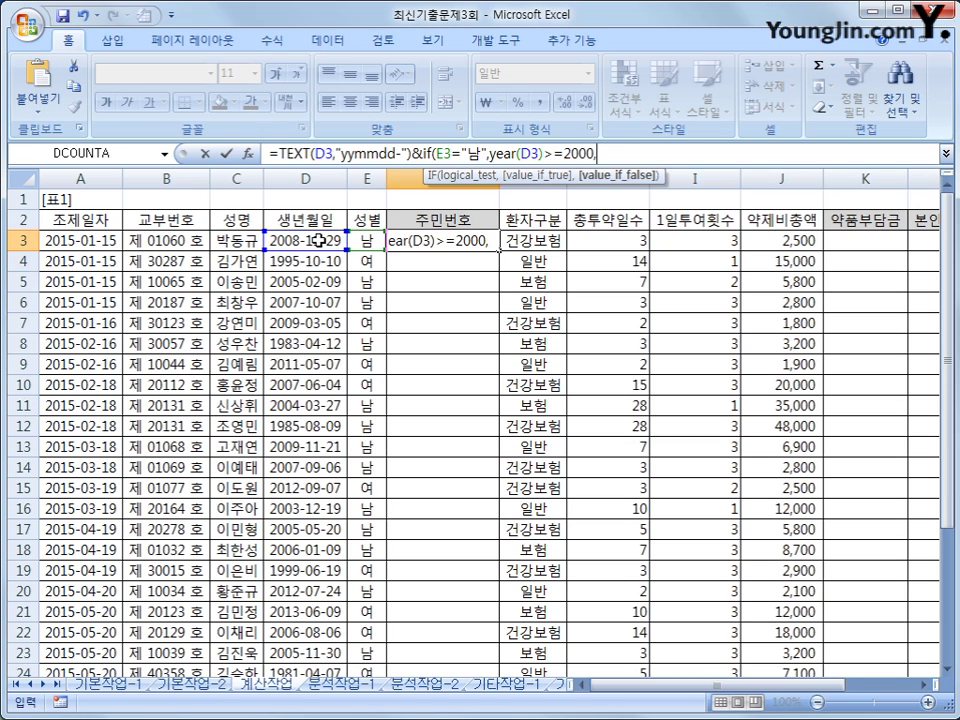
pyautogui.write('3')
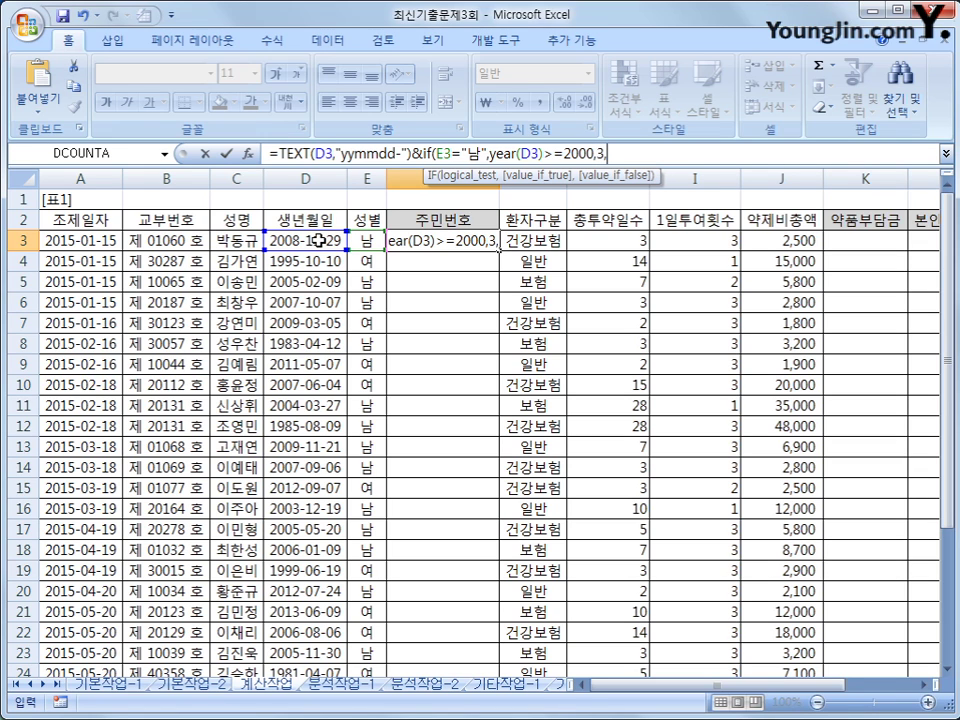
pyautogui.write(',1')
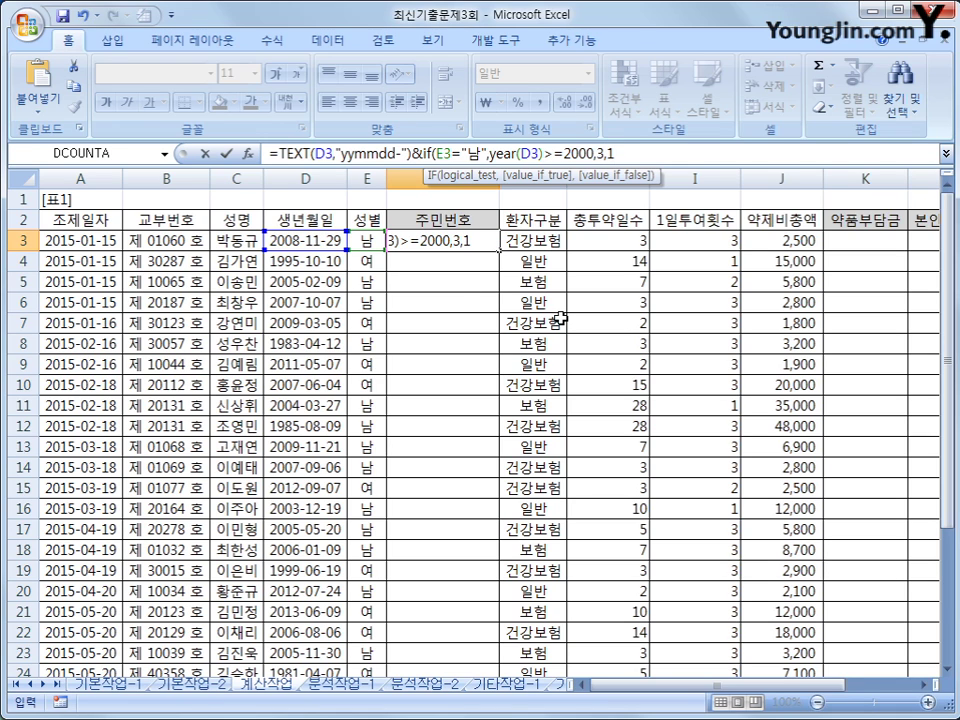
pyautogui.write(')')
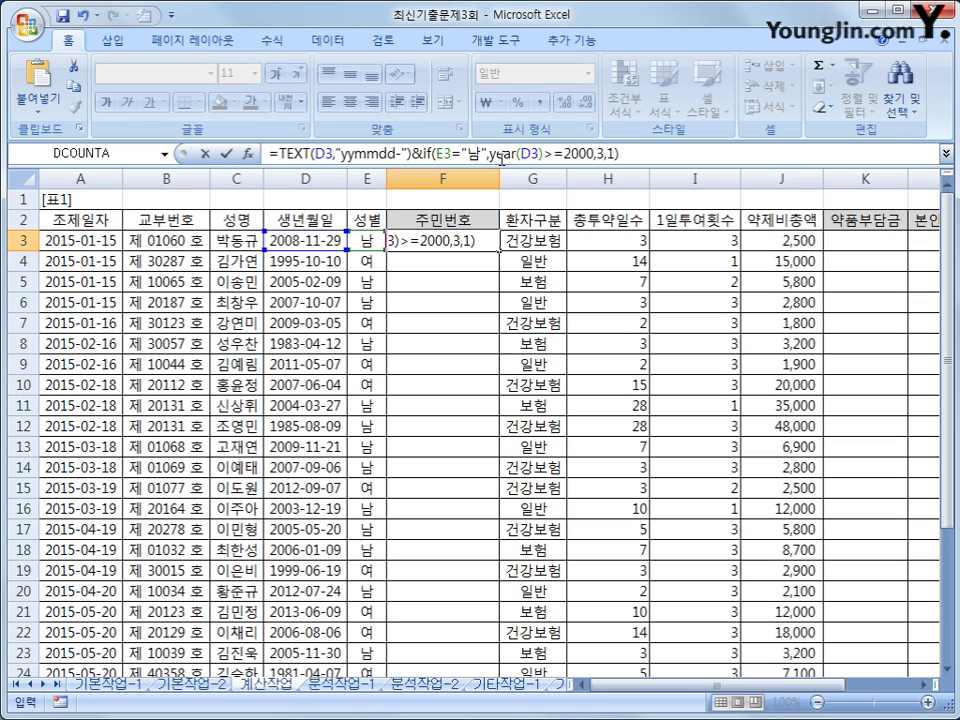
# Insert IF( before YEAR(D3) so the year test becomes a nested IF for the "남" case.
pyautogui.click(488, 153)
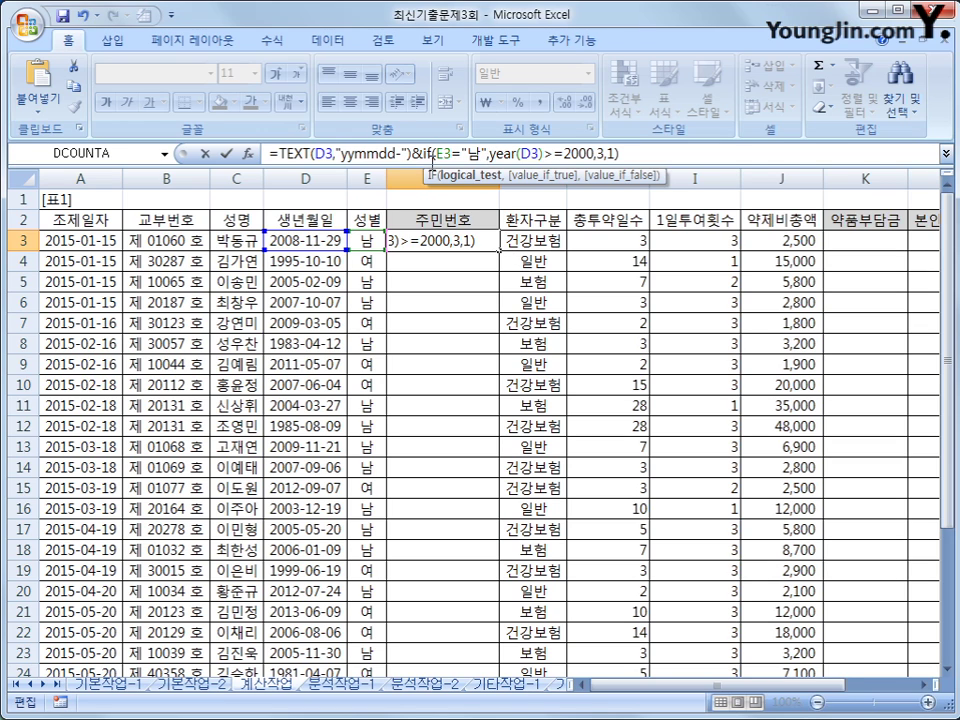
pyautogui.write(',')
pyautogui.click(490, 152)
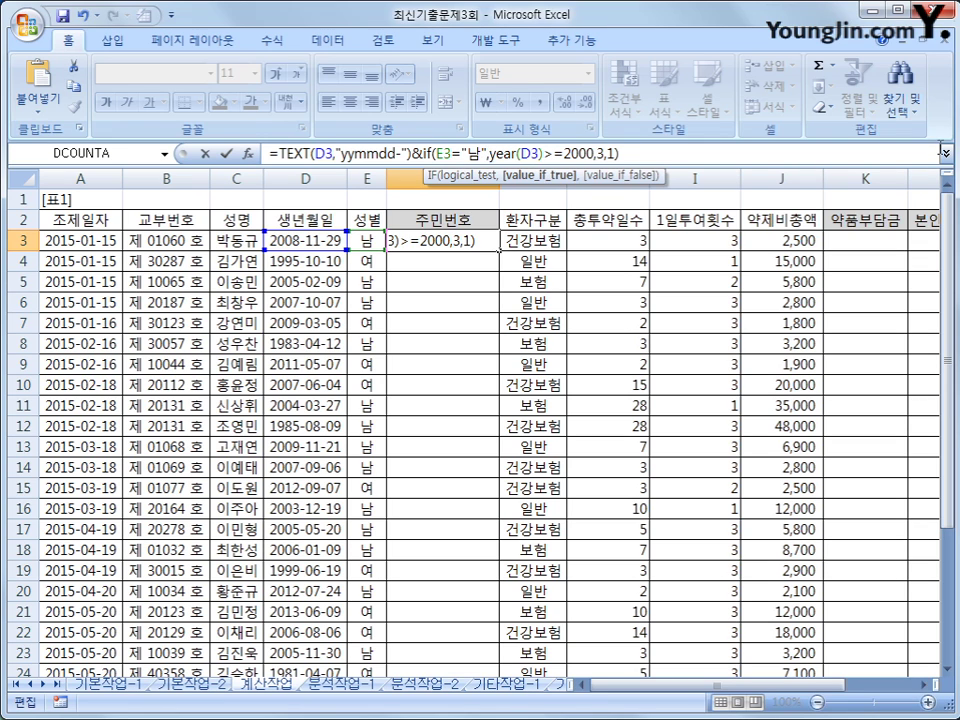
pyautogui.write('if(')
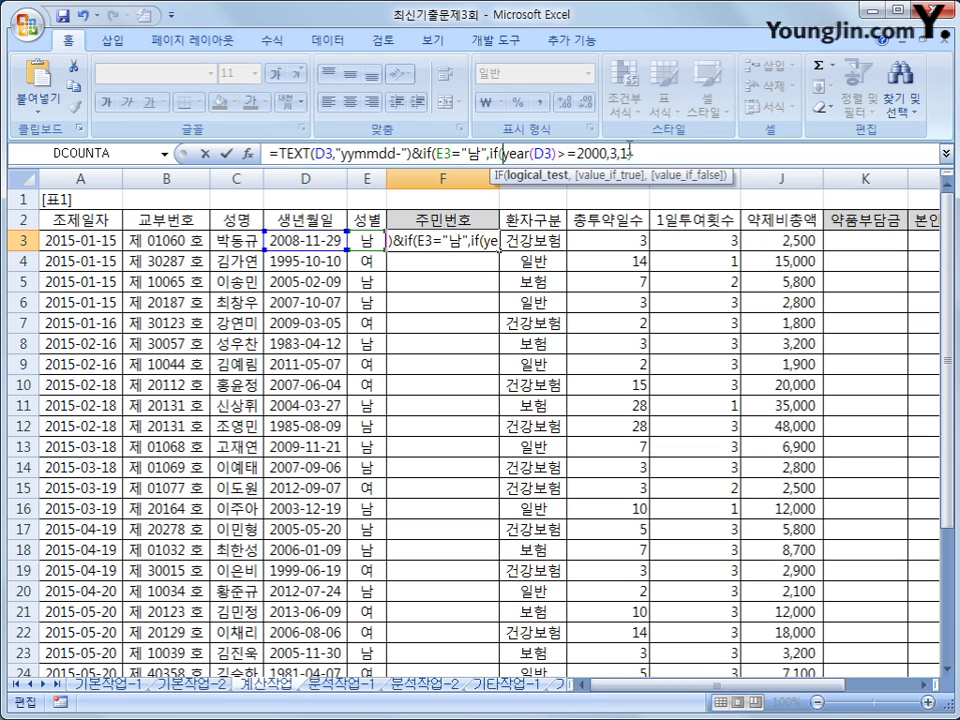
pyautogui.write(')')
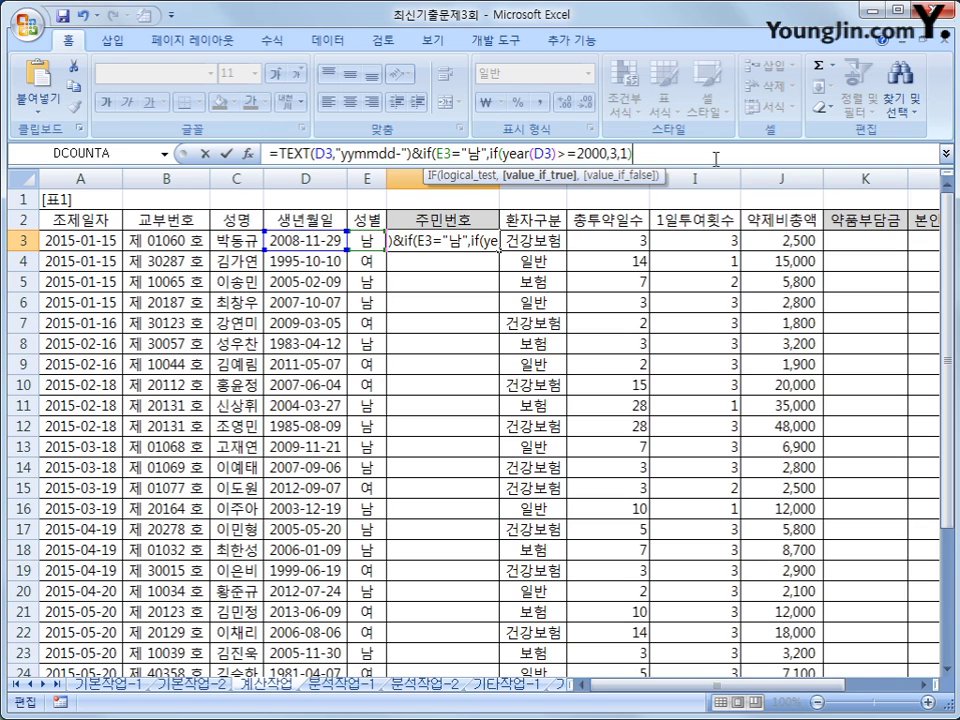
# Add the nested IF(YEAR(D3)>=2000,4,2) as the F3 formula's false case, close the outer IF and enter it.
pyautogui.write(',')
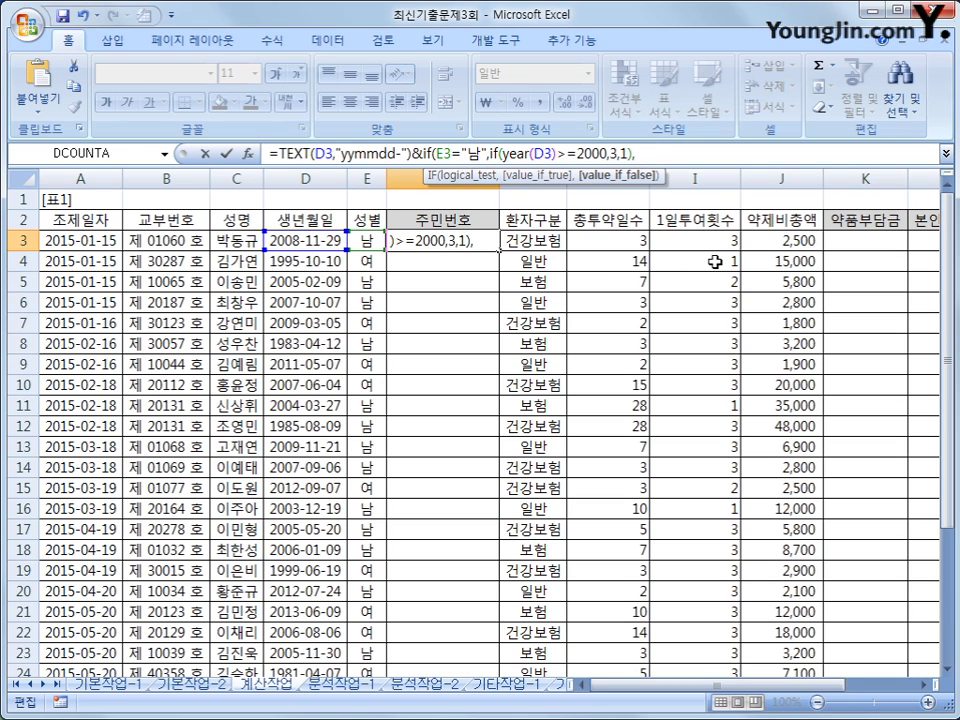
pyautogui.write('if(year(')
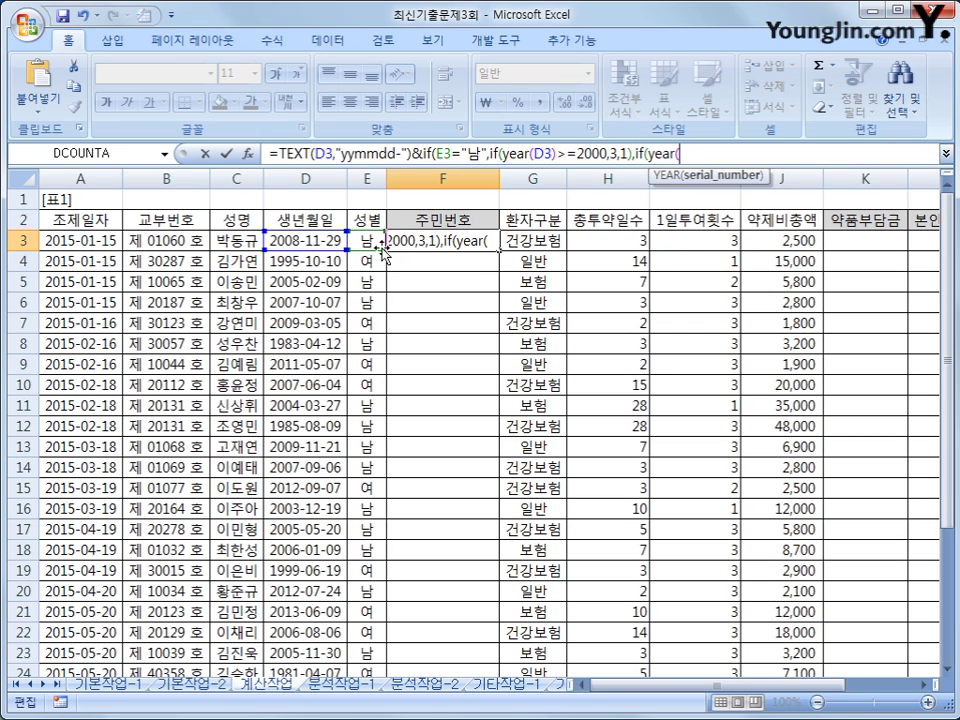
pyautogui.click(312, 241)
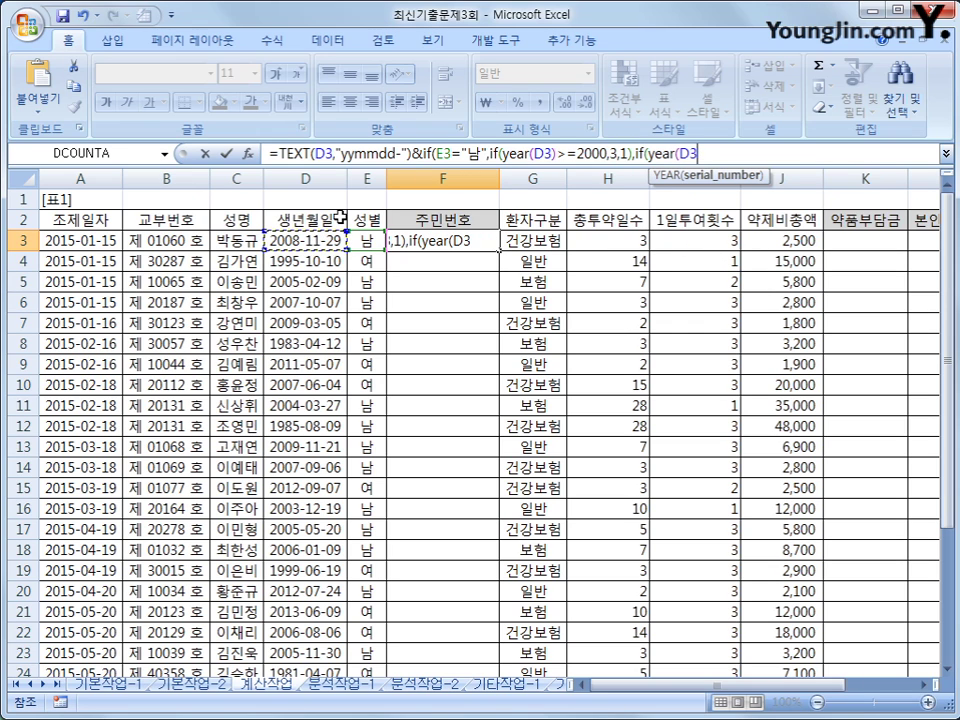
pyautogui.write(')>=')
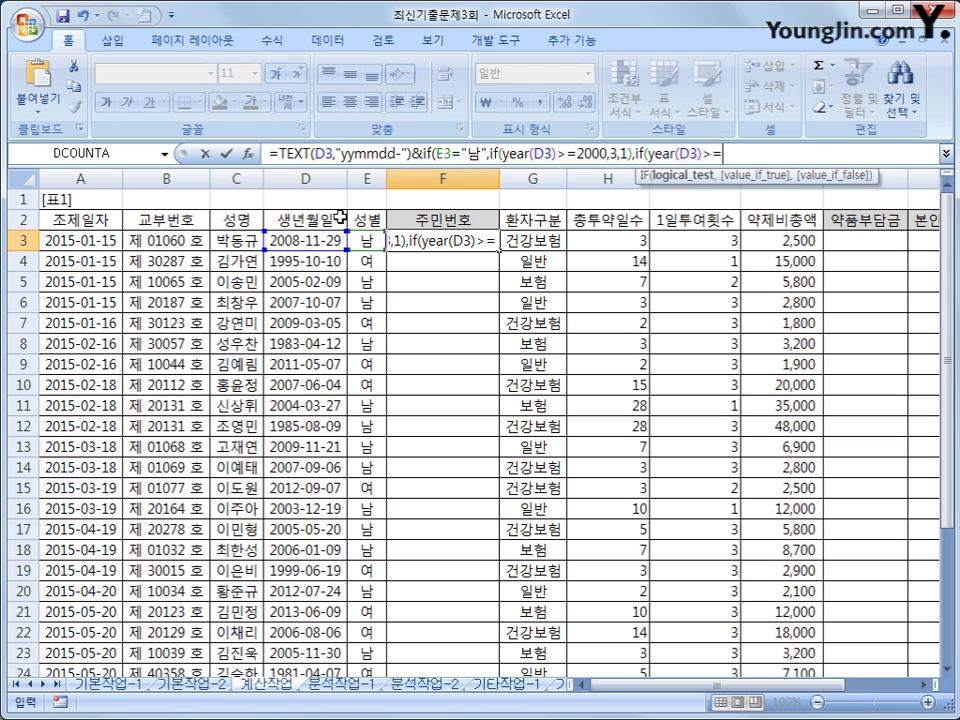
pyautogui.write('2000,')
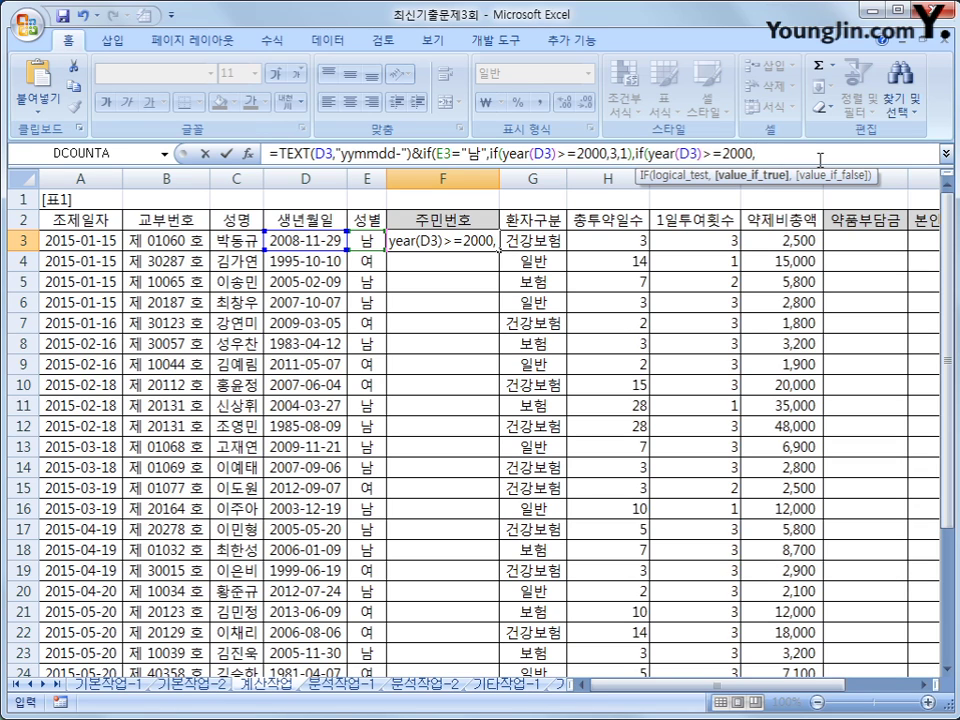
pyautogui.write('4,')
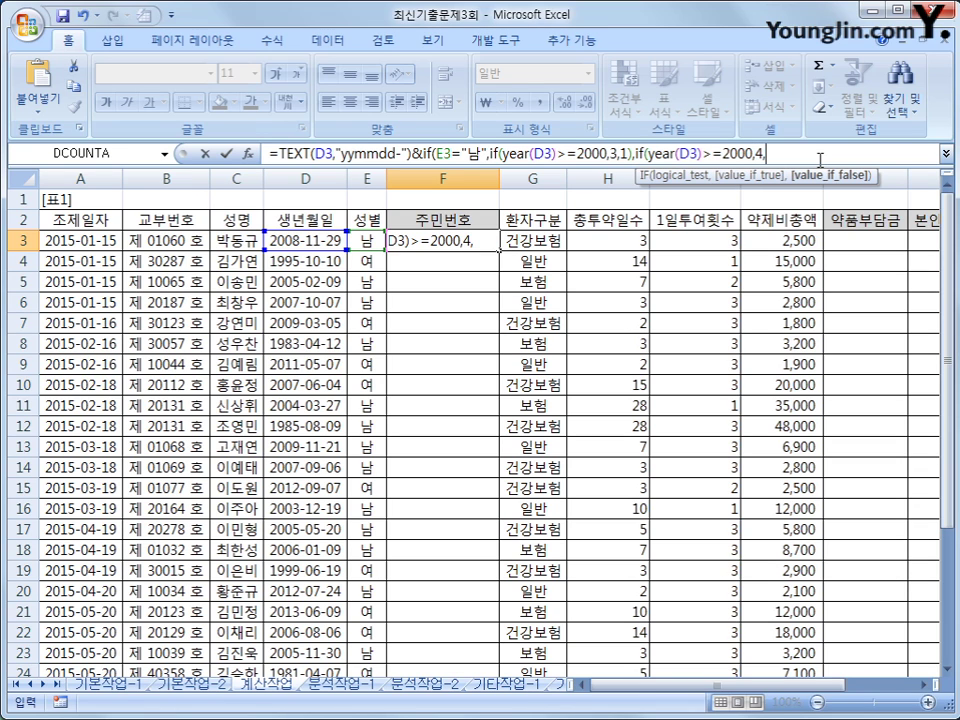
pyautogui.write('2)')
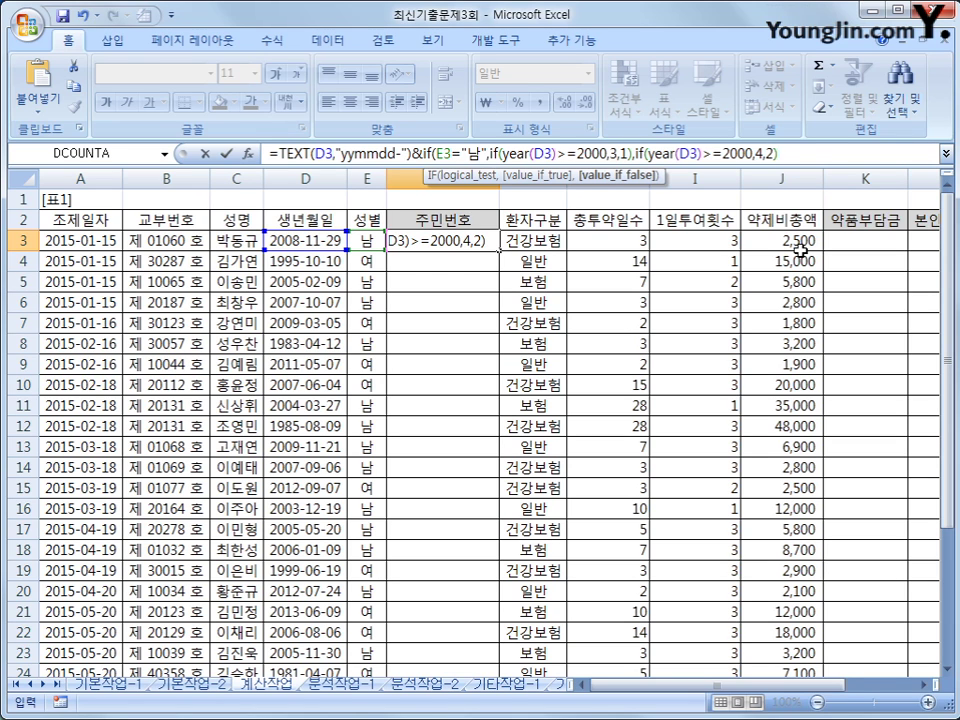
pyautogui.write(')')
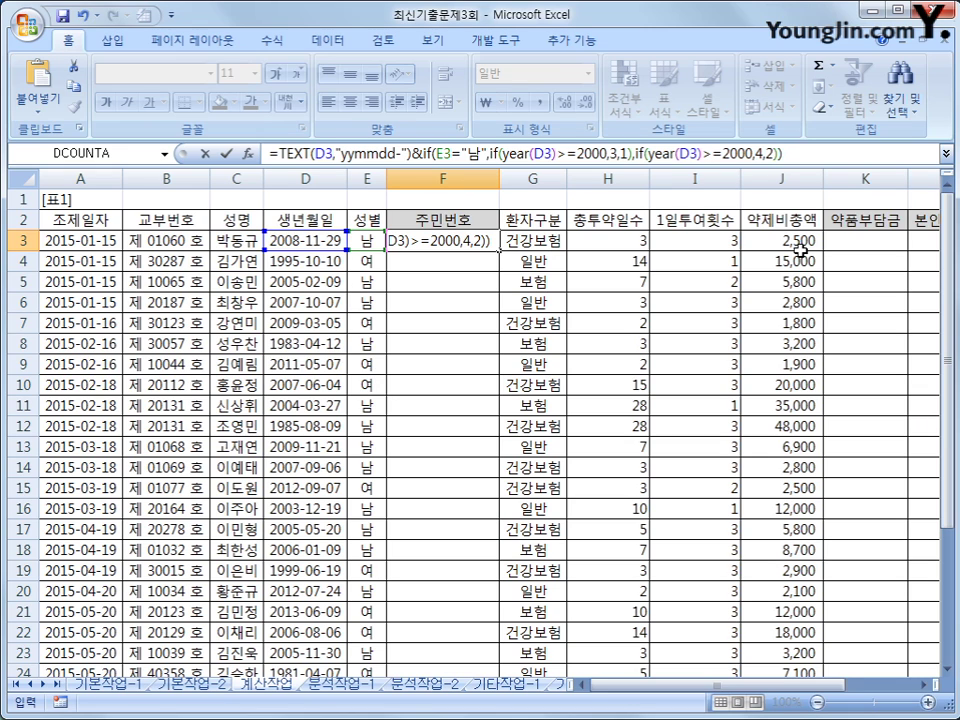
pyautogui.press('Return')
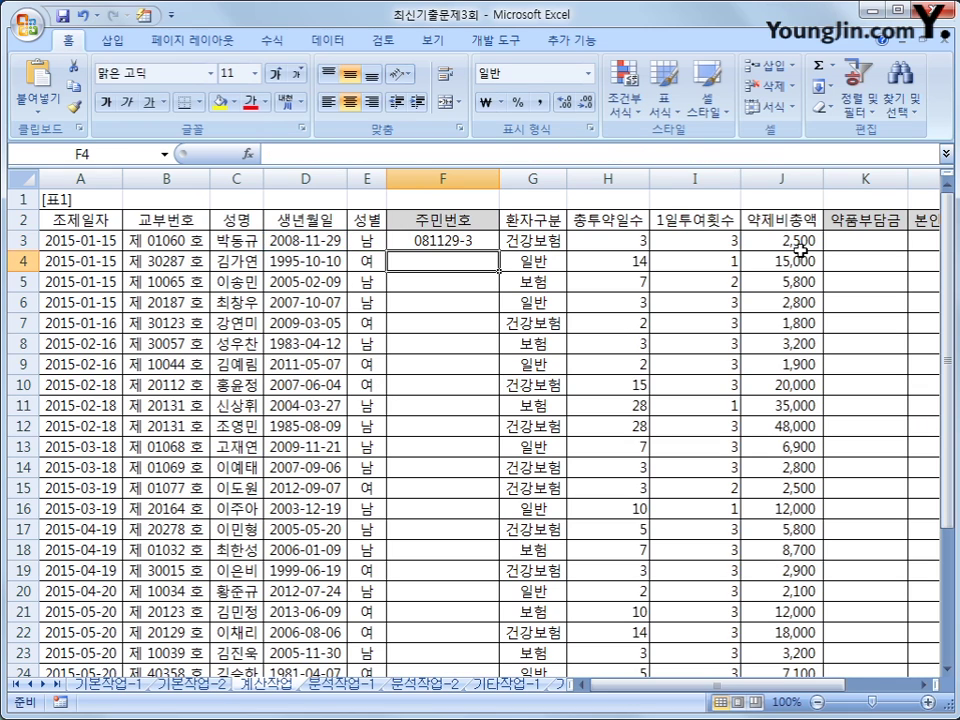
# Fill the F3 formula down the 주민번호 column to row 24 and check the filled rows.
pyautogui.click(432, 241)
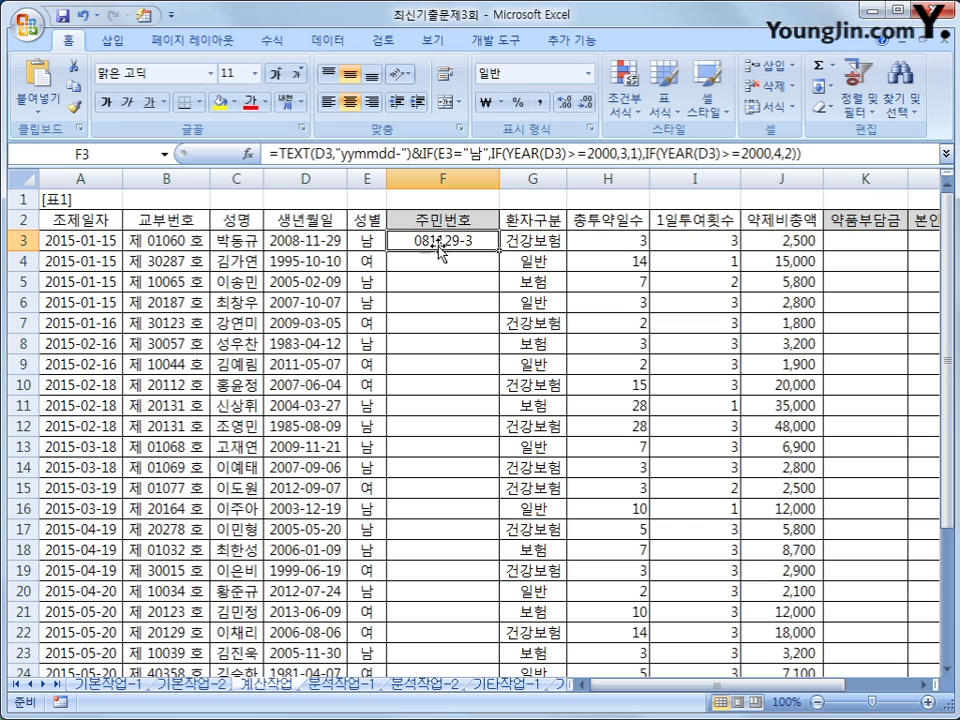
pyautogui.doubleClick(498, 252)
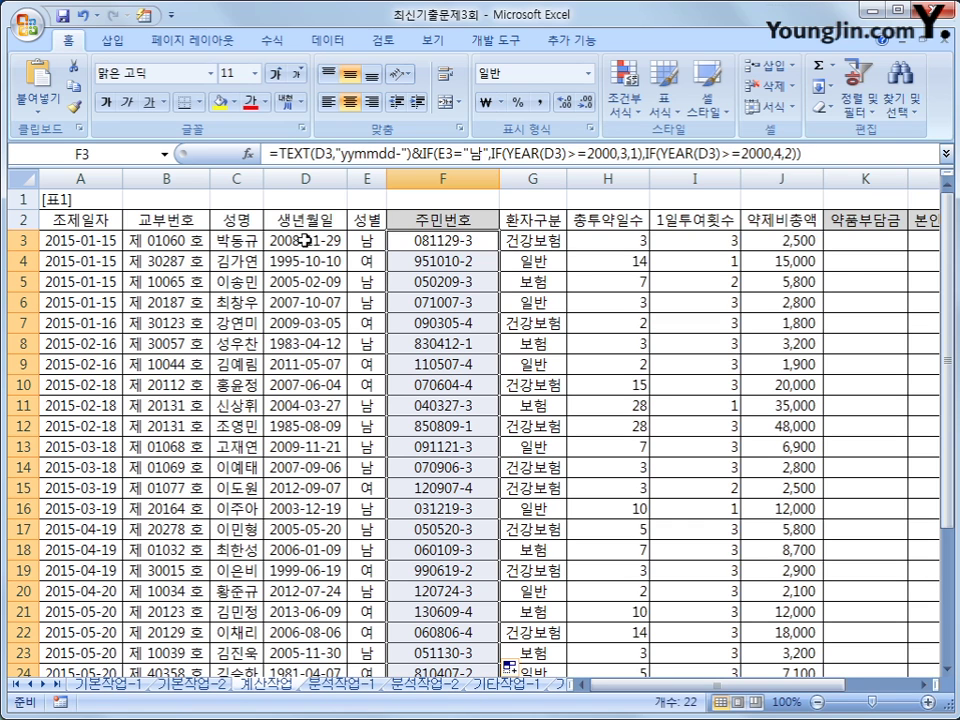
pyautogui.scroll(-1, 463, 500)
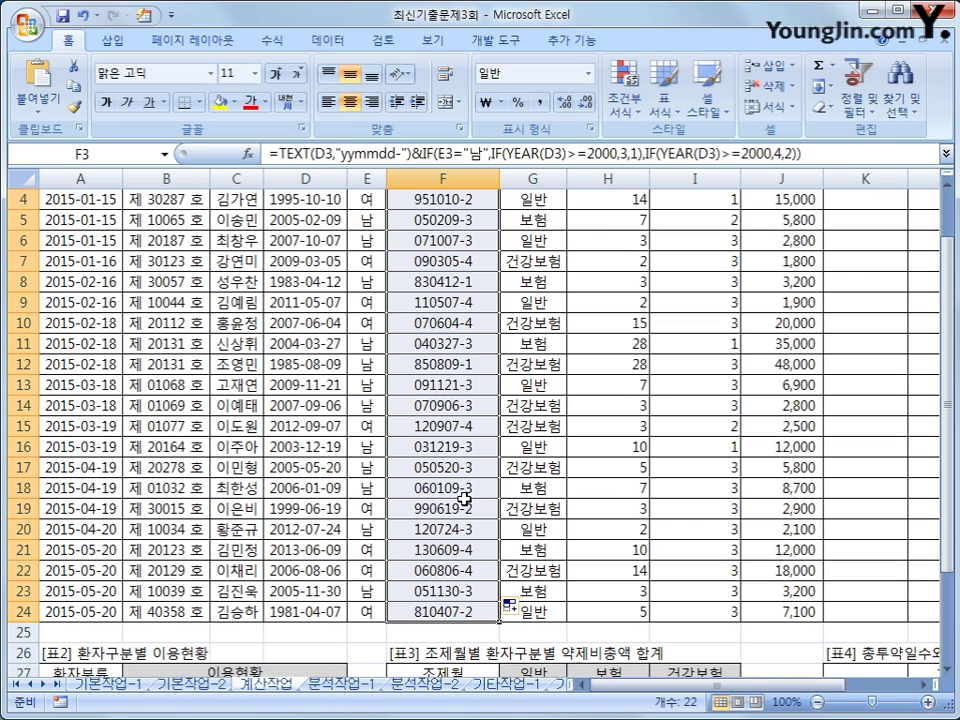
pyautogui.scroll(1, 465, 558)
pyautogui.scroll(-1, 468, 575)
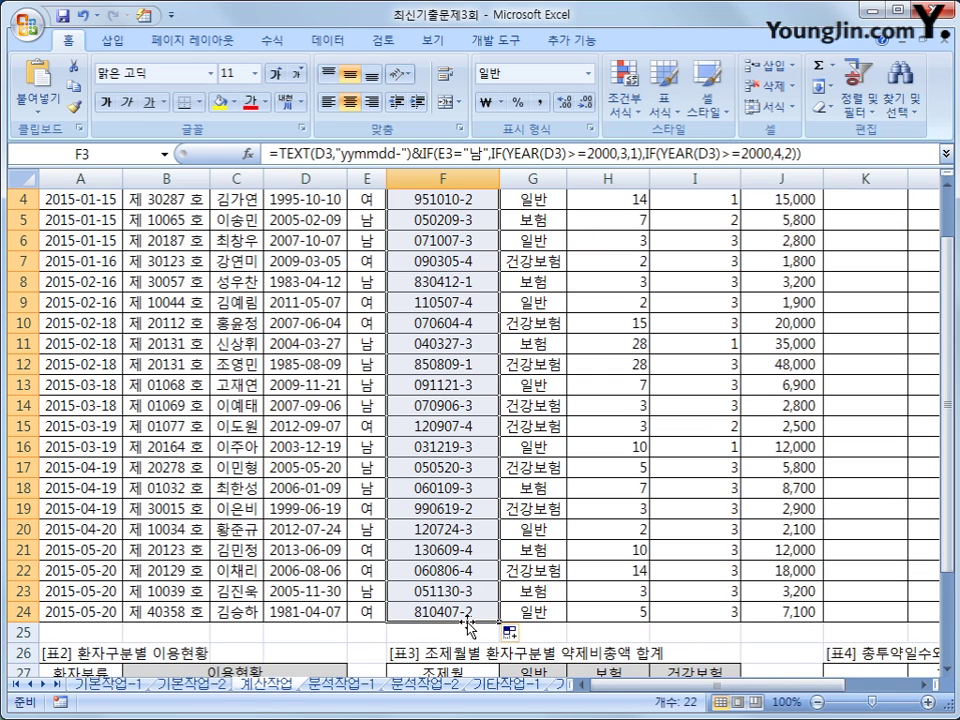
pyautogui.scroll(1, 467, 627)
# Append &"******" to the end of the F3 formula and fill it down the 주민번호 column.
pyautogui.click(465, 245)
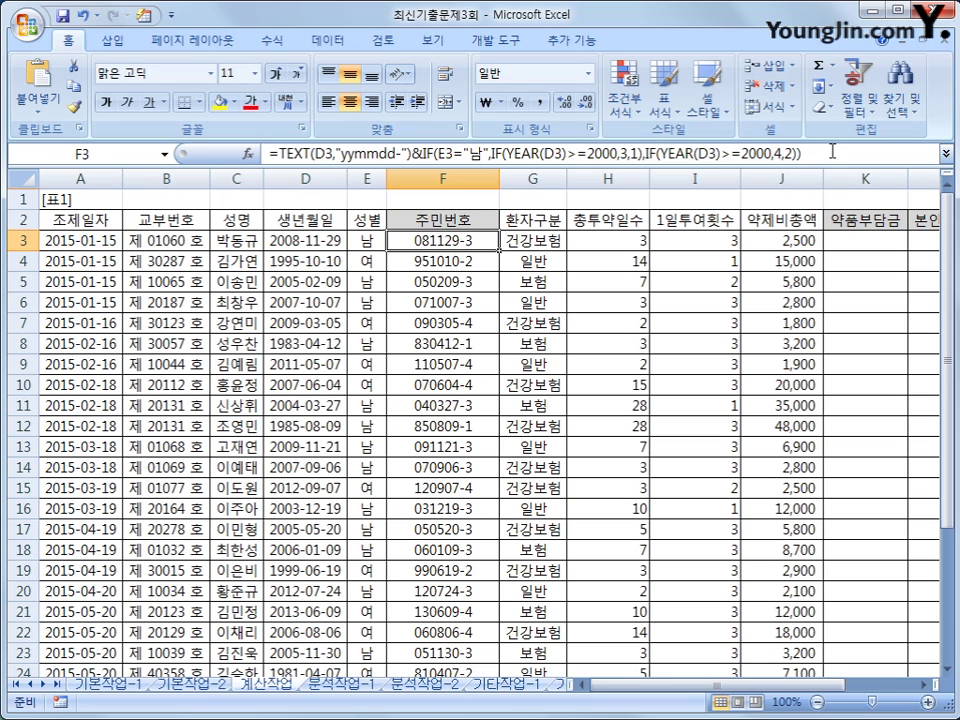
pyautogui.click(832, 151)
pyautogui.write('&"')
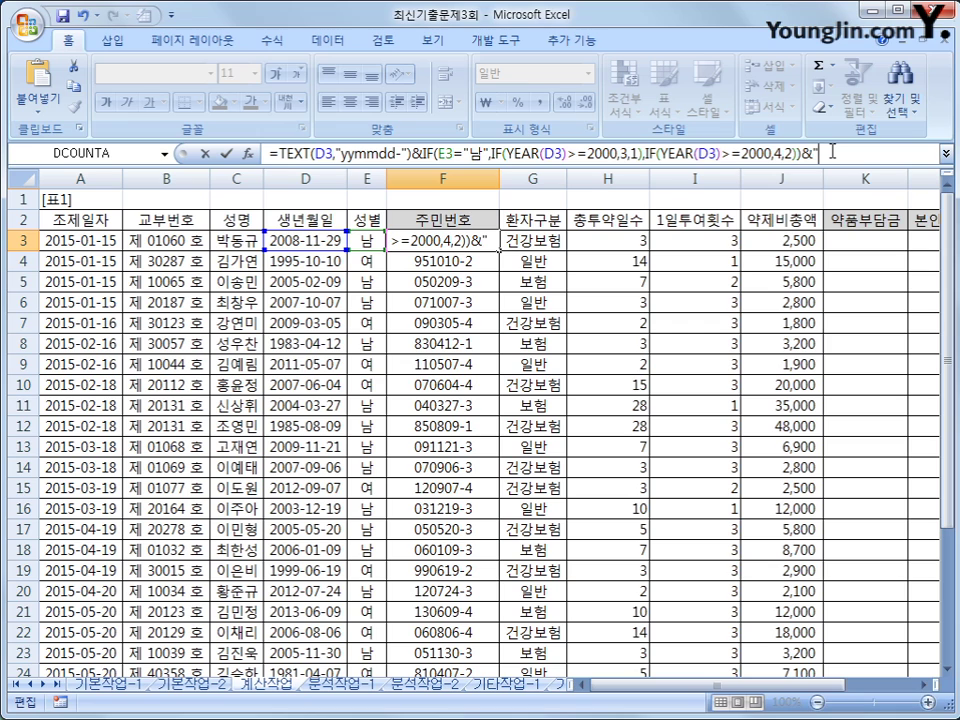
pyautogui.write('******')
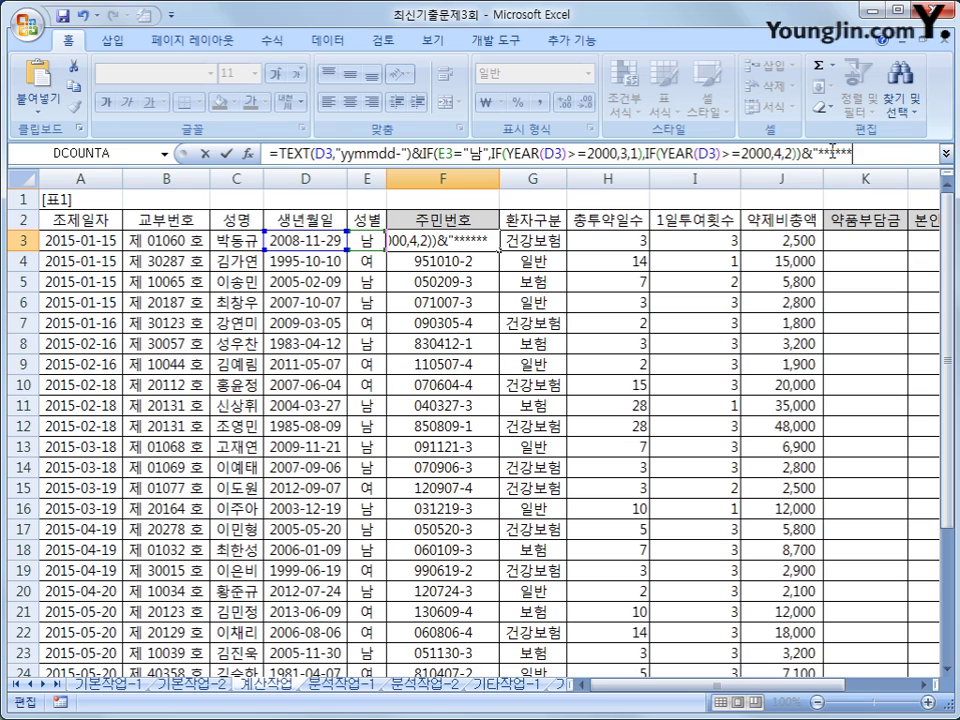
pyautogui.press('Return')
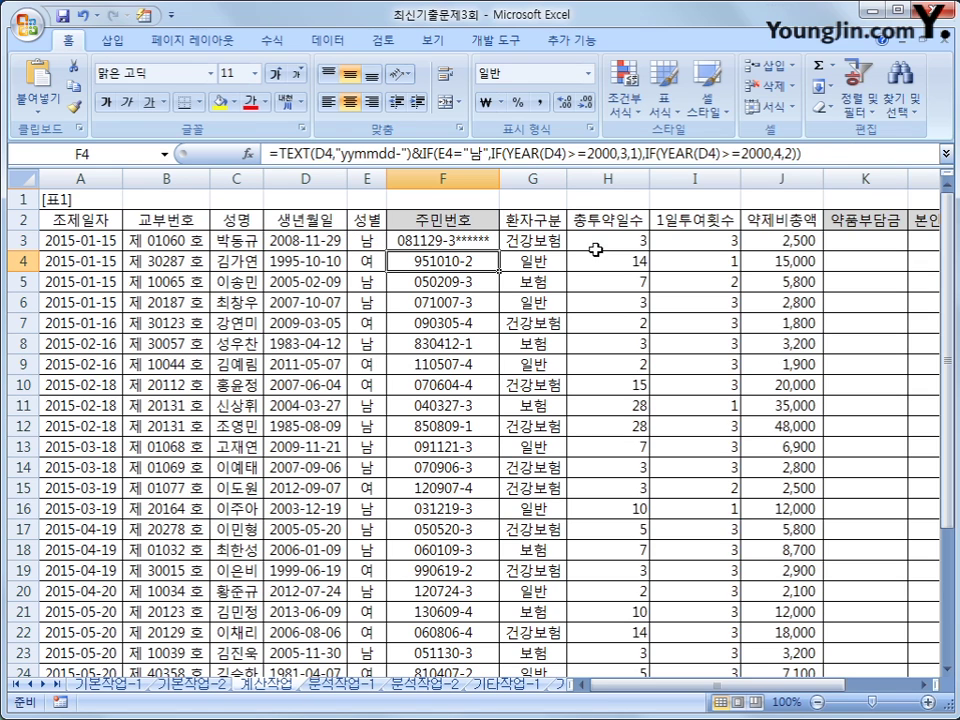
pyautogui.click(478, 242)
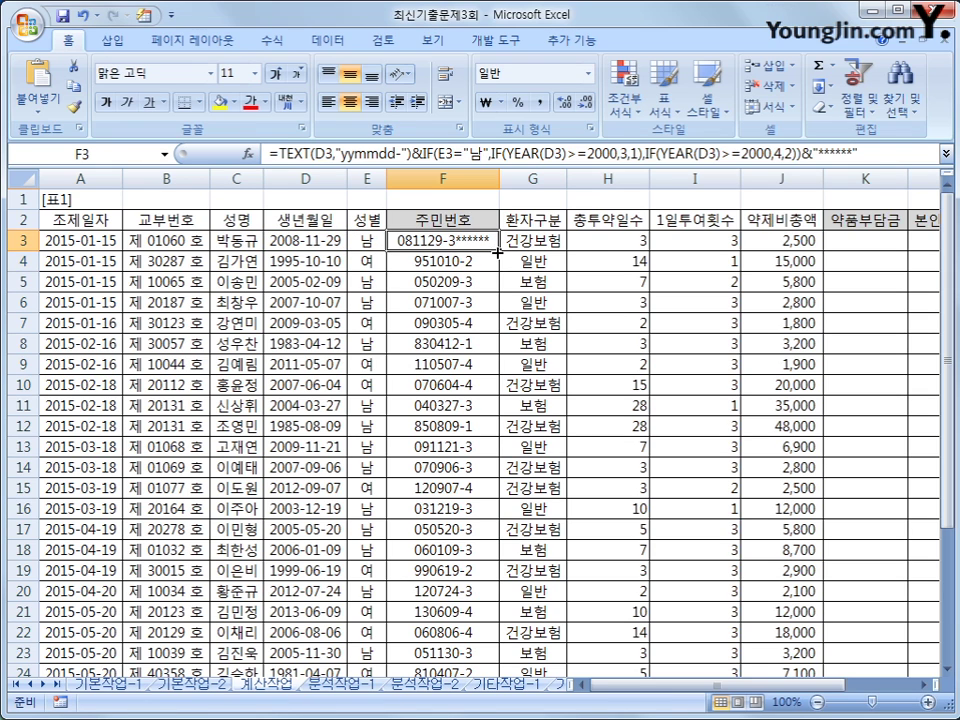
pyautogui.doubleClick(497, 253)
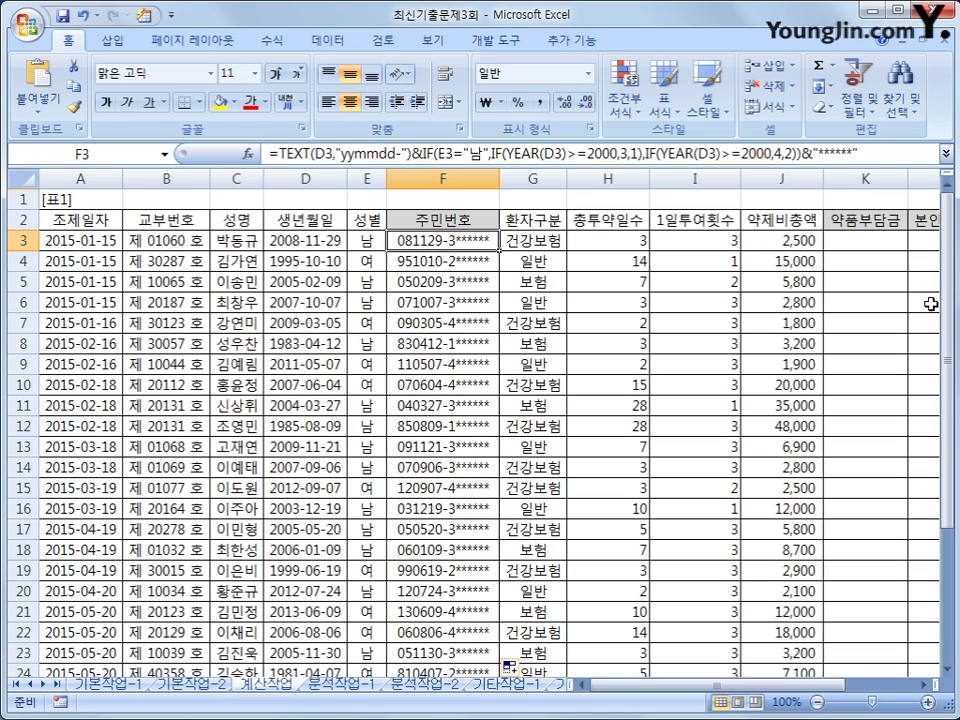
# Start the 약품부담금 formula in K3 with =J3* to multiply the 약제비총액 value.
pyautogui.click(884, 240)
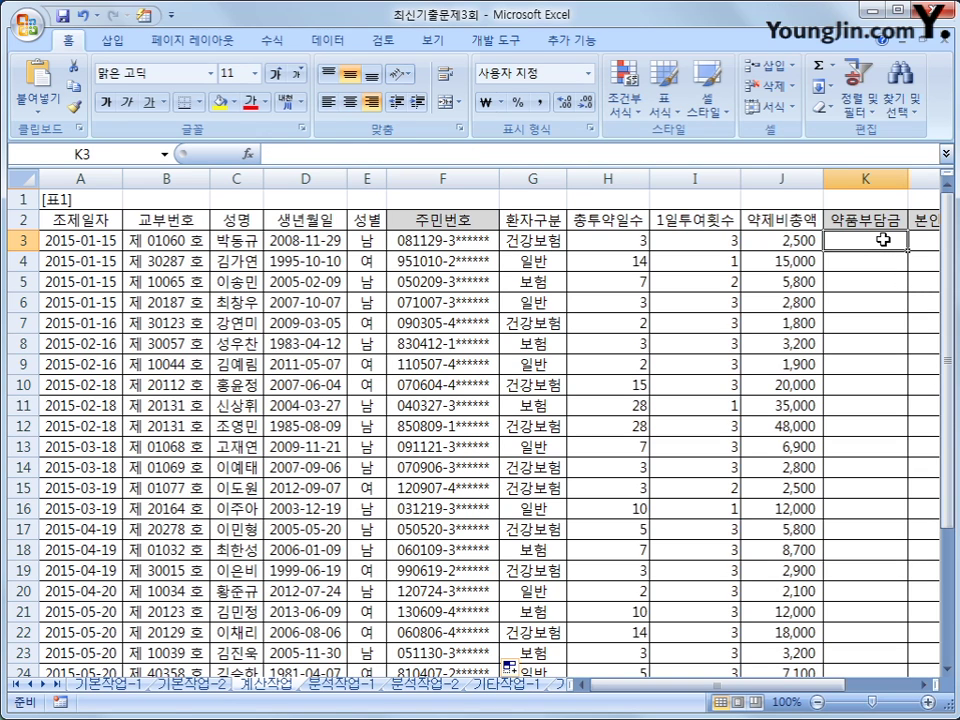
pyautogui.scroll(-3, 884, 240)
pyautogui.scroll(3, 884, 240)
pyautogui.write('=')
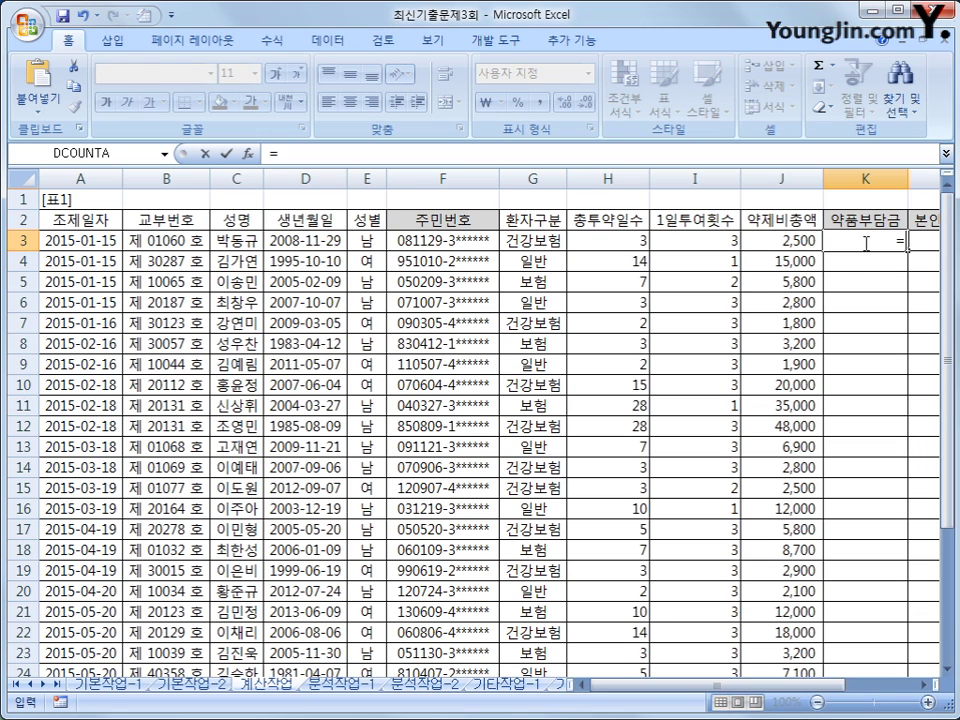
pyautogui.click(775, 242)
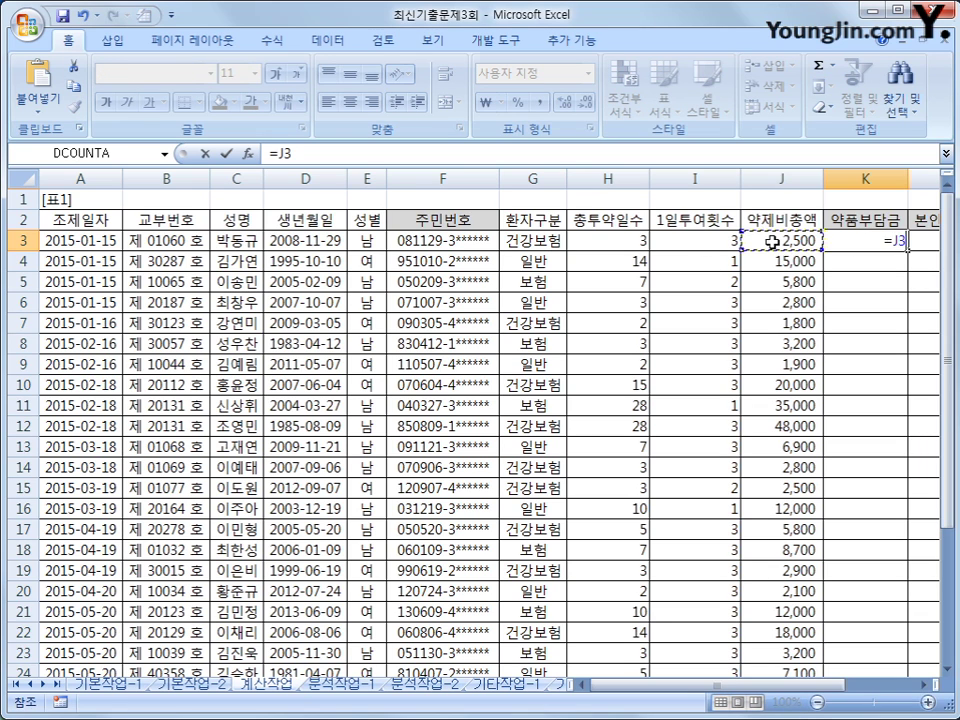
pyautogui.write('*')
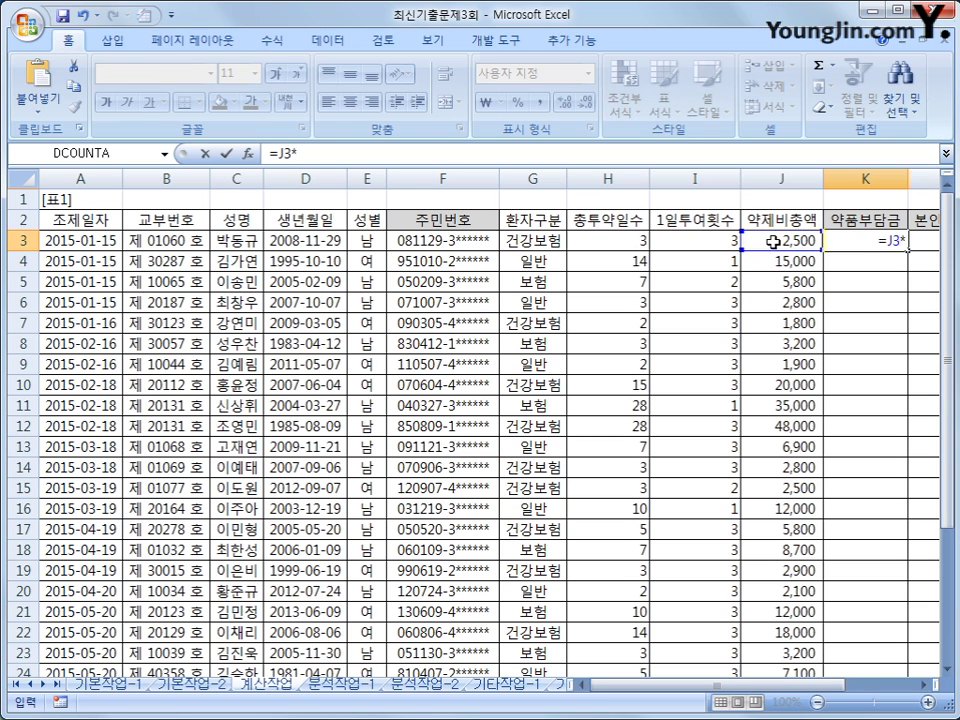
pyautogui.moveTo(775, 684); pyautogui.dragTo(826, 694)
pyautogui.scroll(-3, 772, 611)
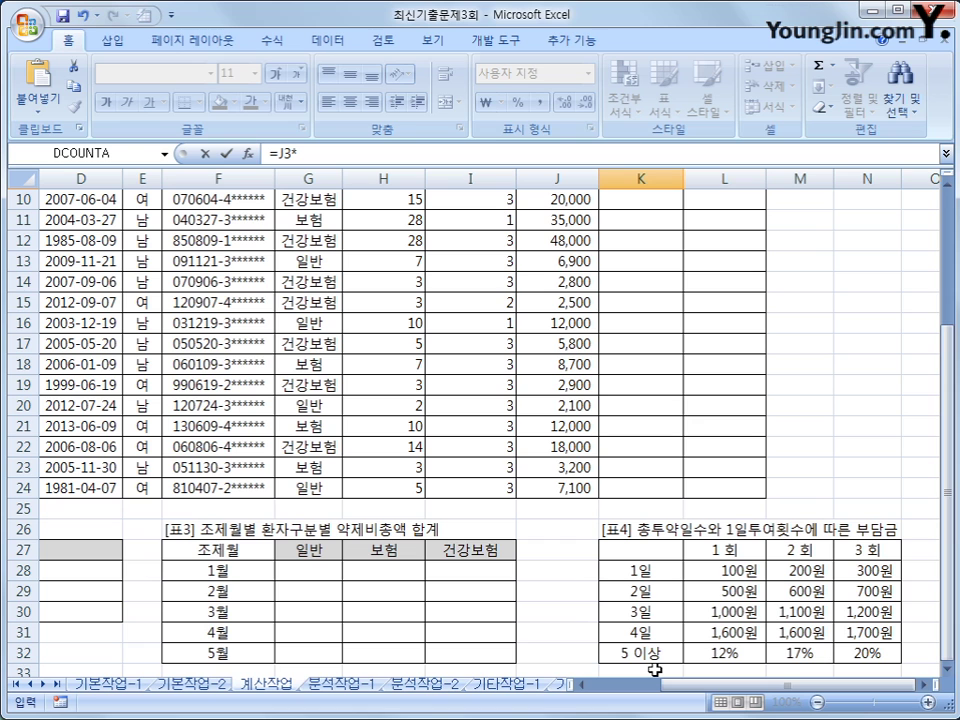
pyautogui.scroll(3, 636, 673)
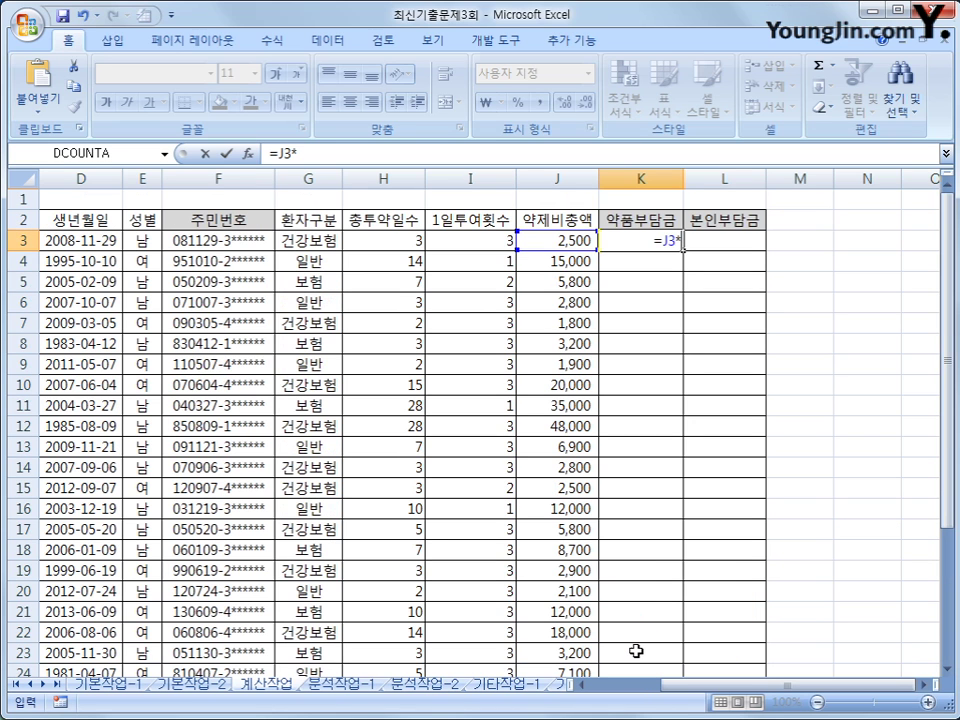
# Continue the K3 formula with VLOOKUP( and use the 총투약일수 cell H3 as the lookup value.
pyautogui.write('vlook')
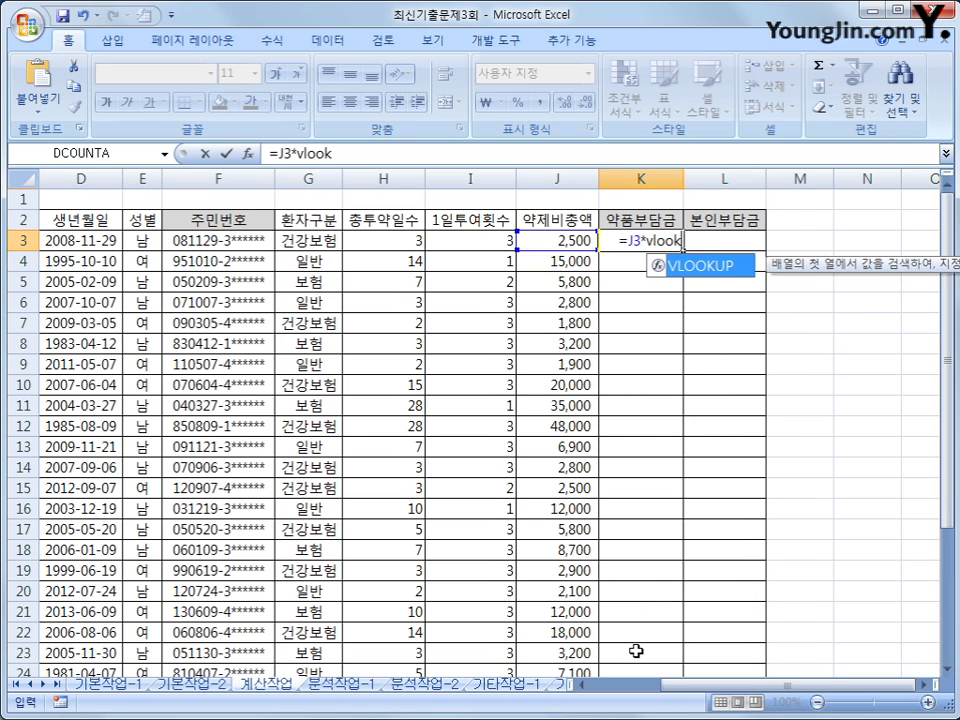
pyautogui.write('up(')
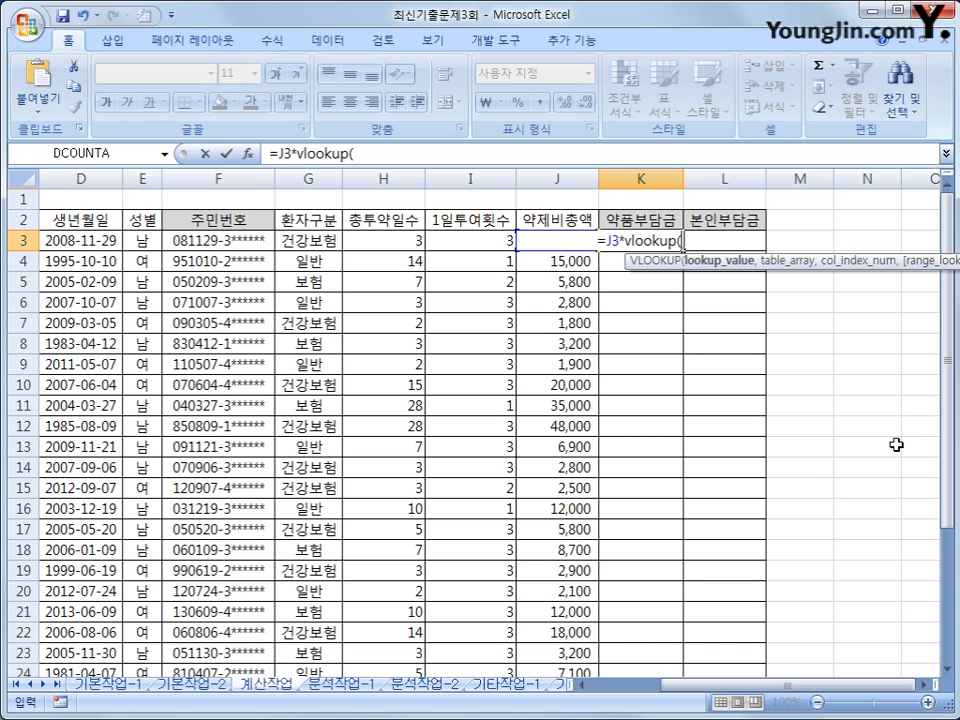
pyautogui.moveTo(945, 420); pyautogui.dragTo(945, 565)
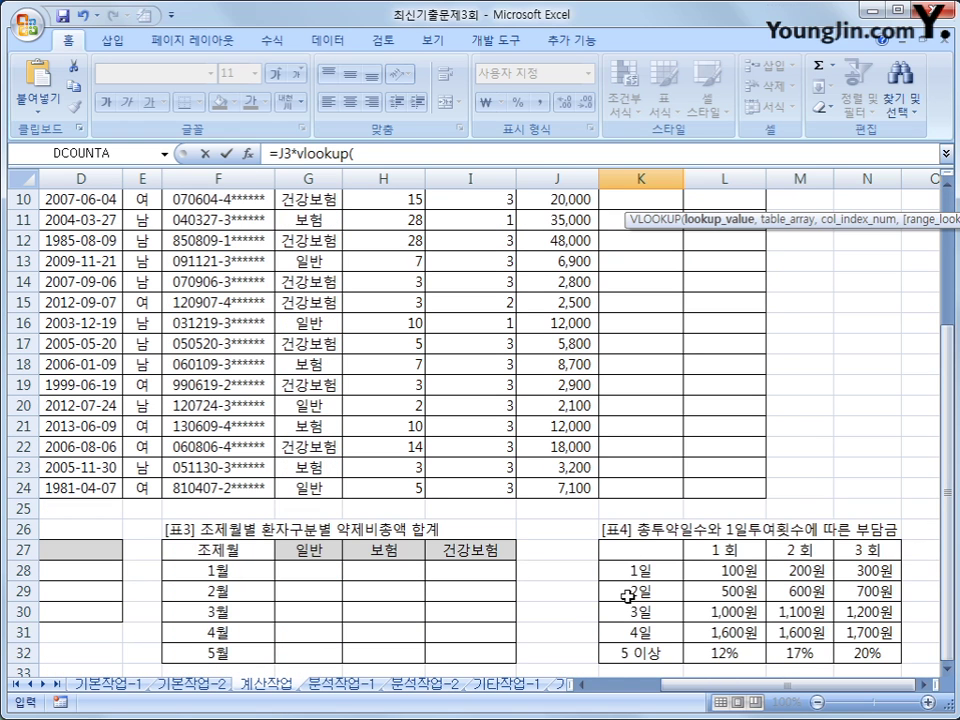
pyautogui.moveTo(945, 487); pyautogui.dragTo(953, 350)
pyautogui.click(400, 238)
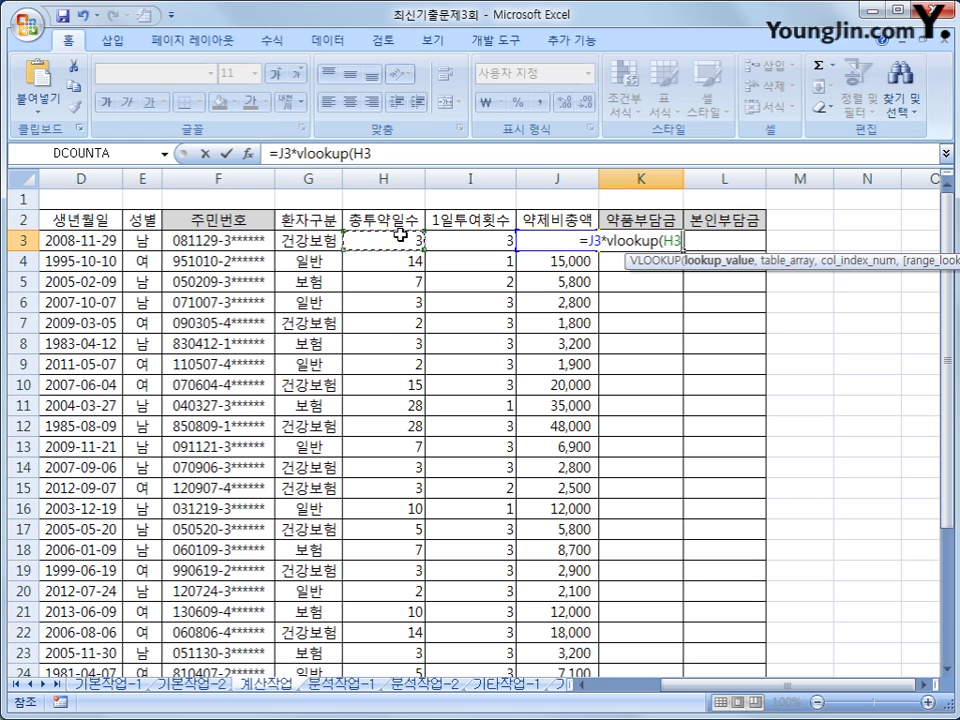
pyautogui.write(',')
# Supply the 표4 range as the VLOOKUP table array in K3, made absolute as $K$28:$N$32.
pyautogui.scroll(-4, 646, 480)
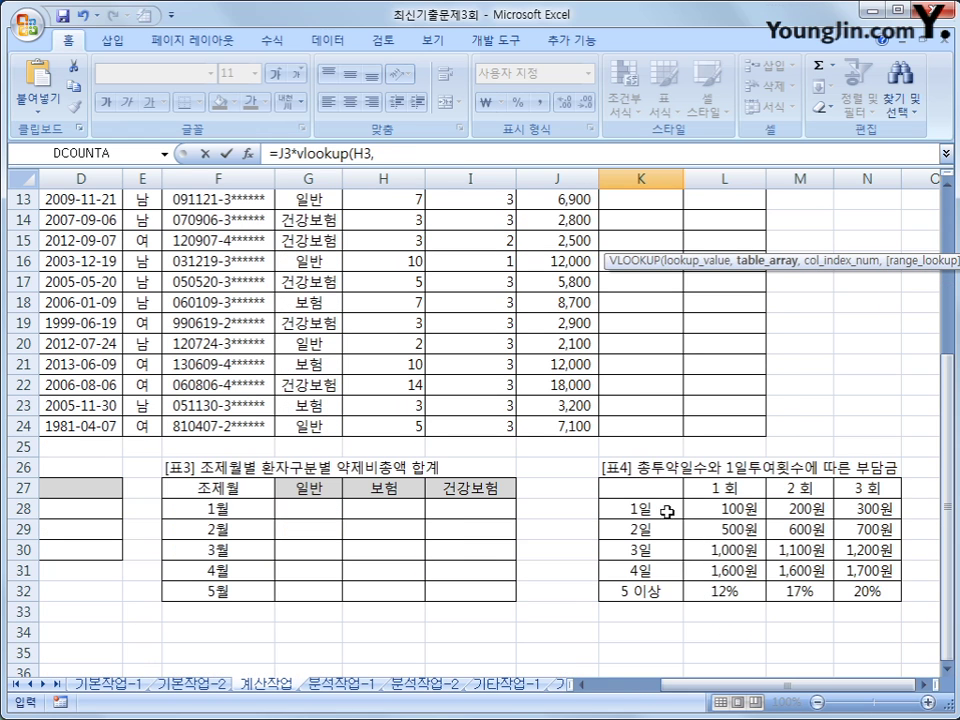
pyautogui.moveTo(665, 509); pyautogui.dragTo(857, 594)
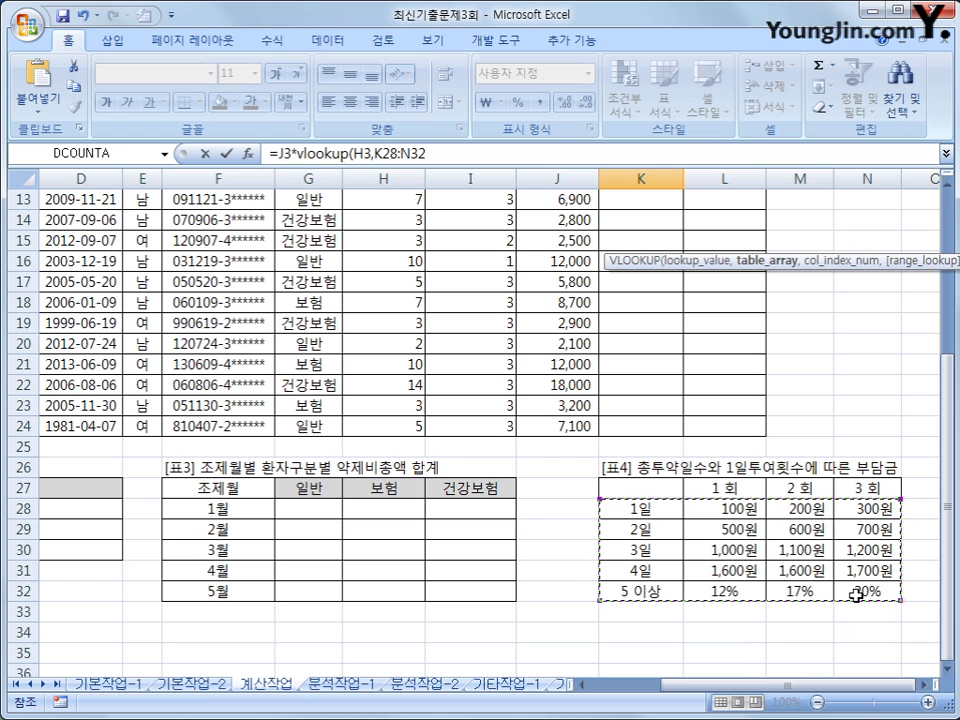
pyautogui.press('F4')
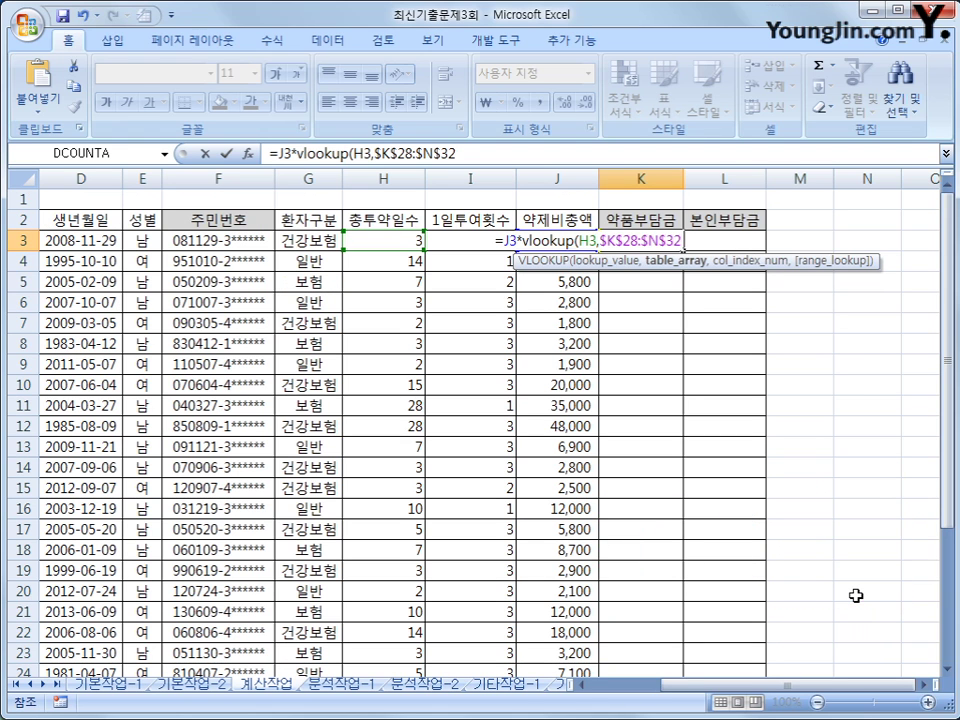
pyautogui.write(',')
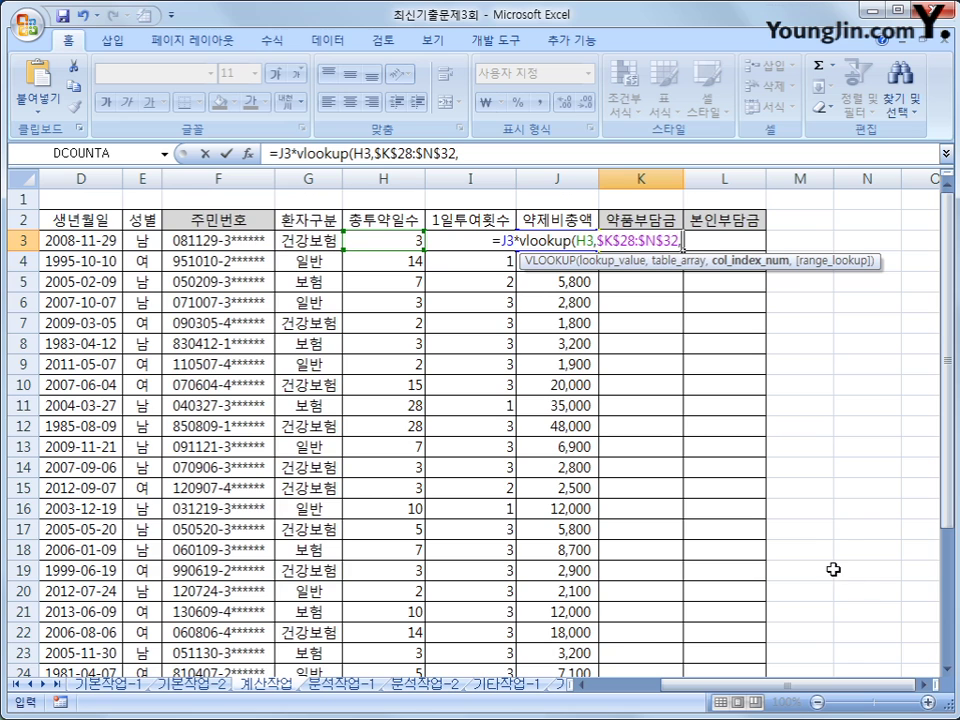
# Nest MATCH( as the VLOOKUP column index in the K3 formula, with the 1일투여횟수 cell I3 as its lookup value.
pyautogui.scroll(-3, 833, 569)
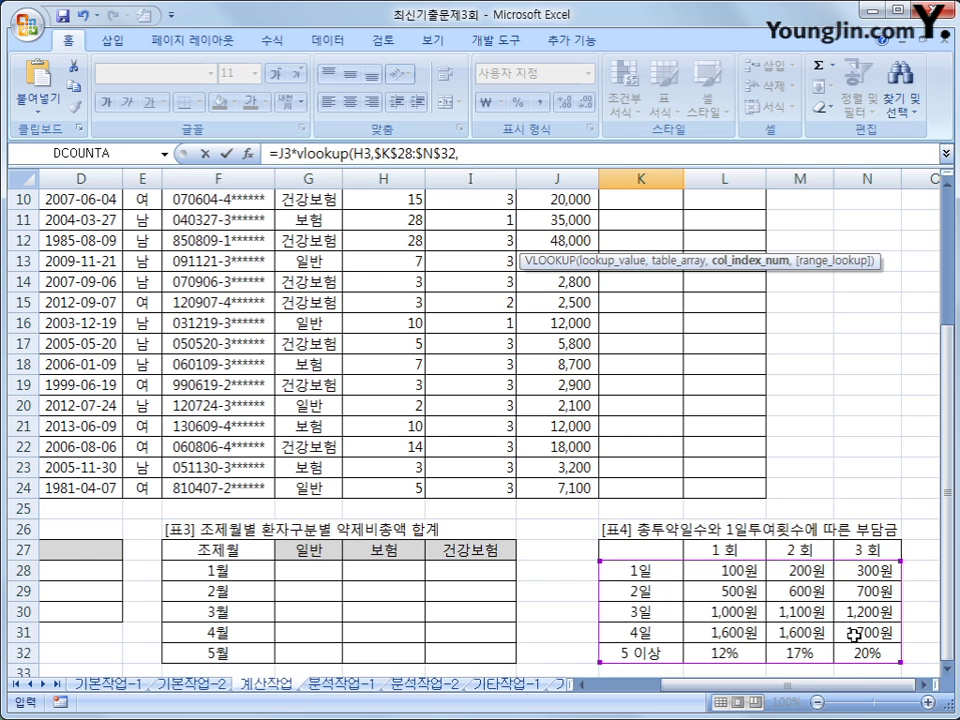
pyautogui.scroll(3, 853, 634)
pyautogui.scroll(-4, 853, 634)
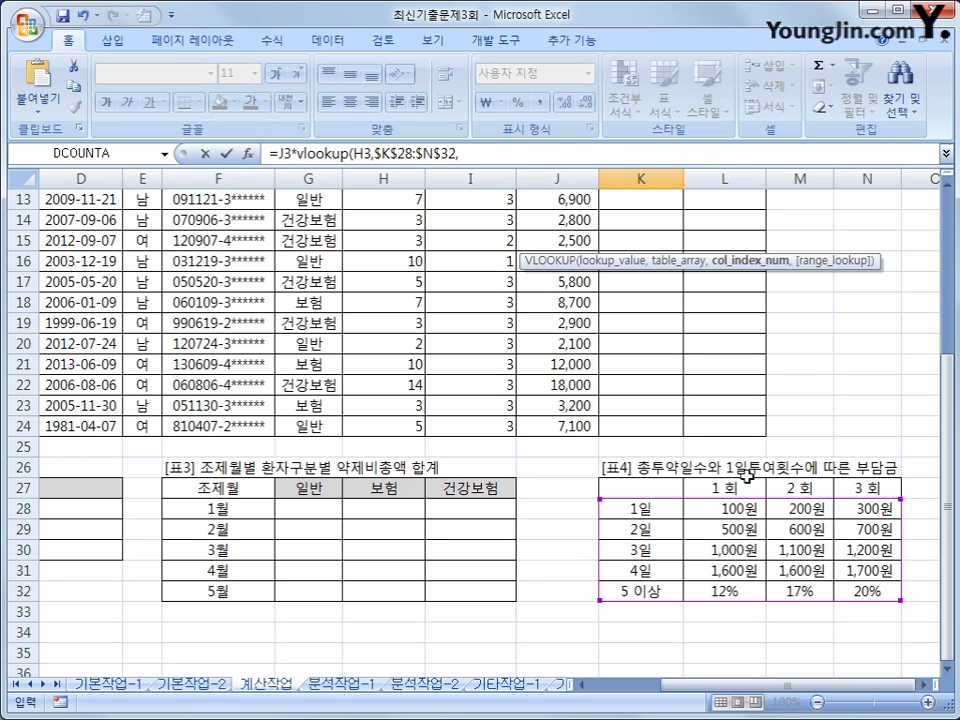
pyautogui.scroll(2, 856, 579)
pyautogui.scroll(2, 856, 579)
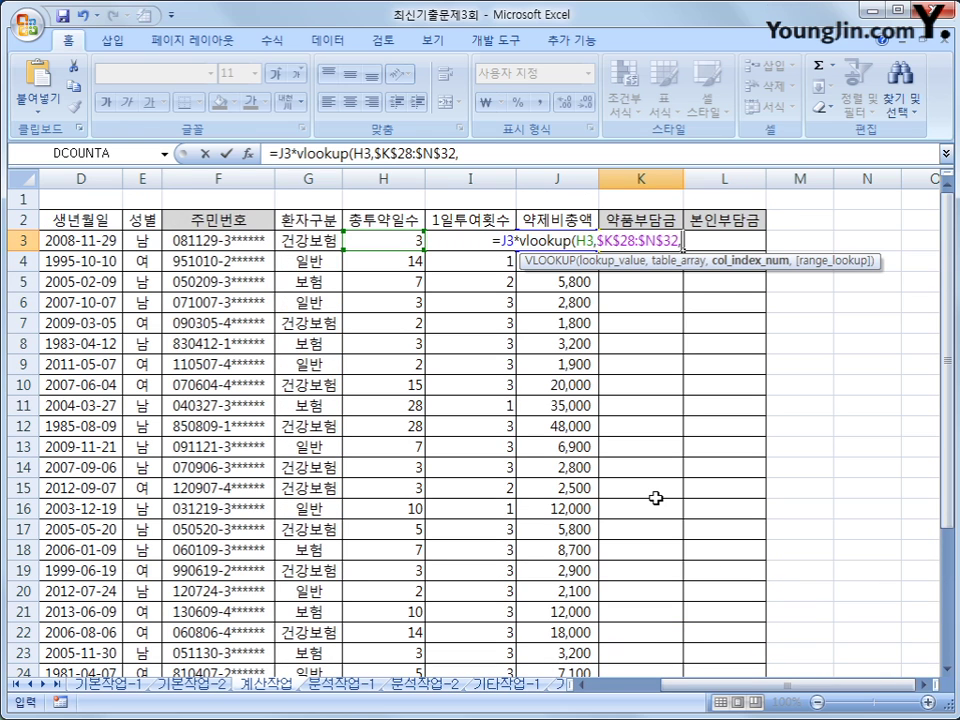
pyautogui.write('match(')
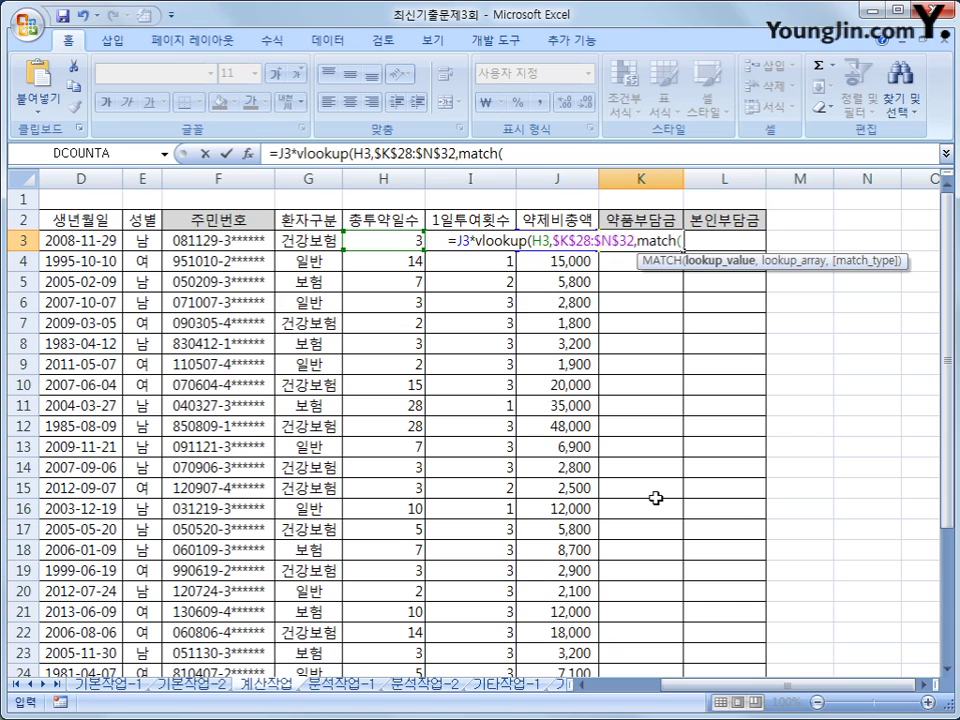
pyautogui.press('Left')
pyautogui.press('Left')
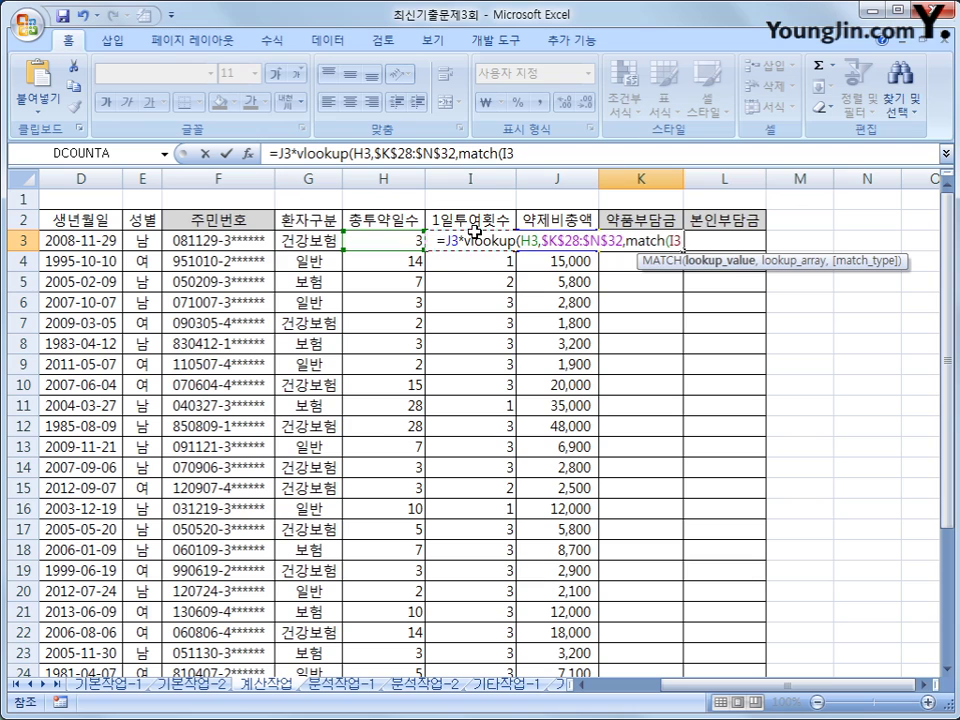
pyautogui.click(530, 154)
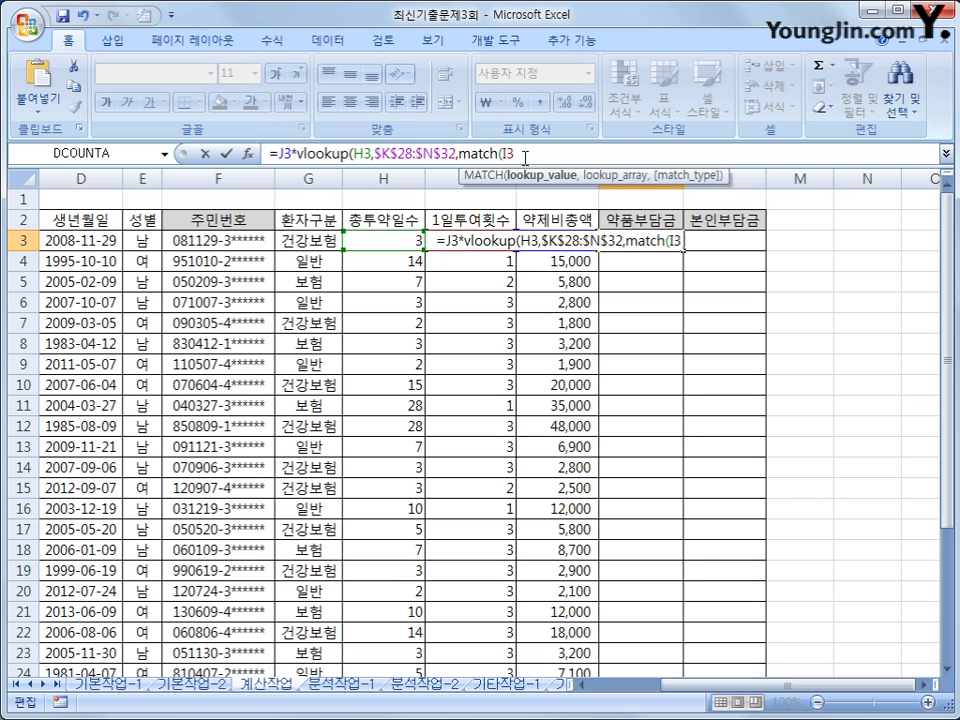
pyautogui.write(',')
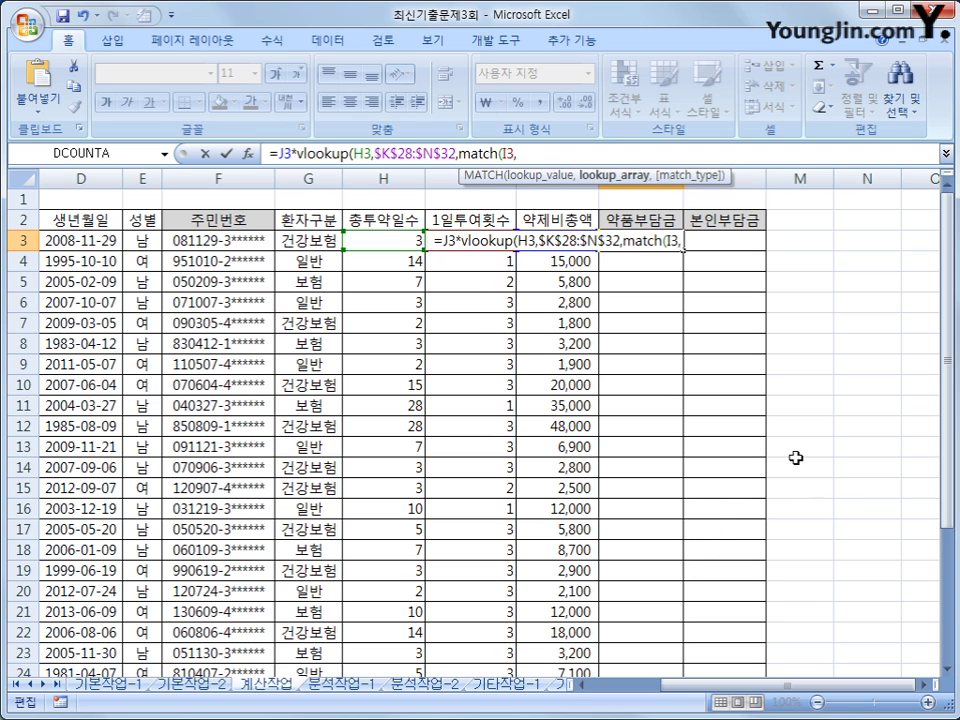
# Supply the 표4 header range as the MATCH lookup array, made absolute as $L$27:$N$27, with match type 0.
pyautogui.moveTo(953, 375); pyautogui.dragTo(955, 425)
pyautogui.moveTo(715, 549); pyautogui.dragTo(862, 549)
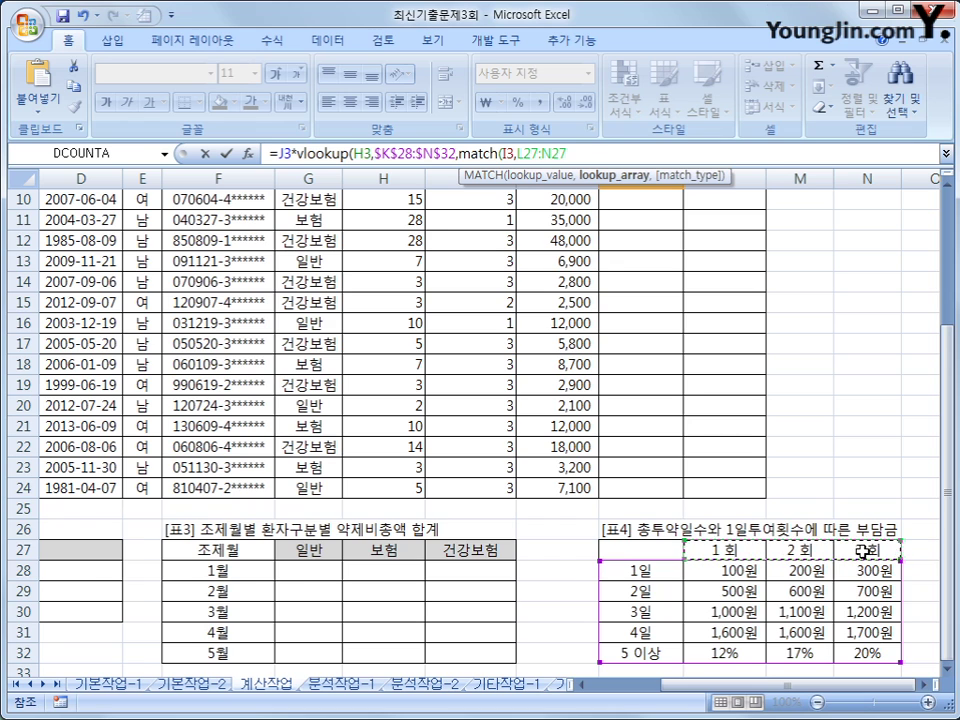
pyautogui.press('F4')
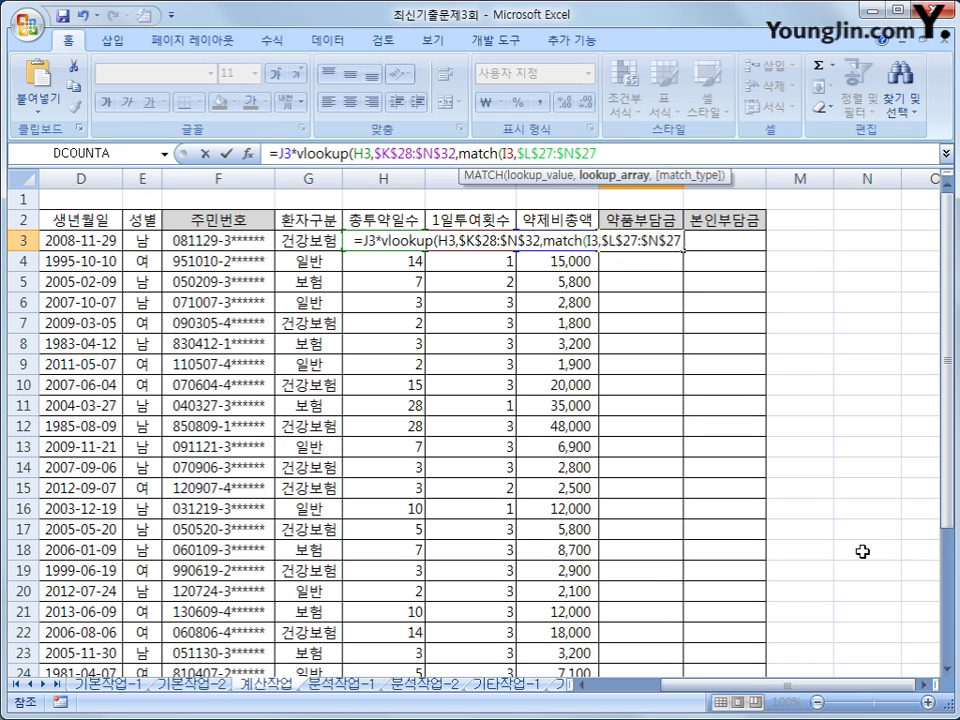
pyautogui.write(',')
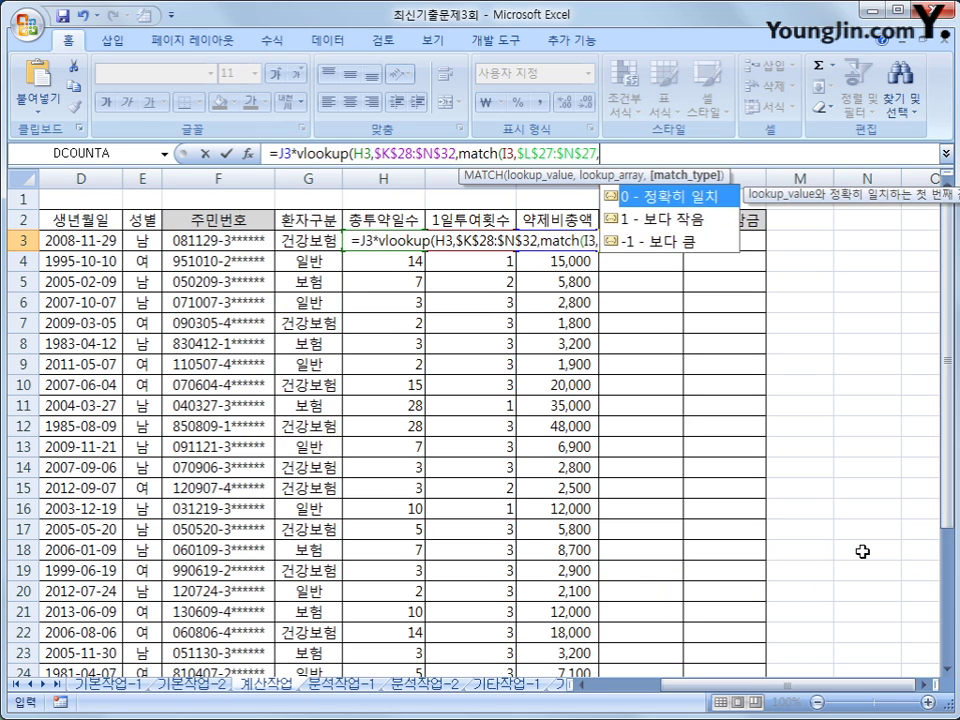
pyautogui.write('0')
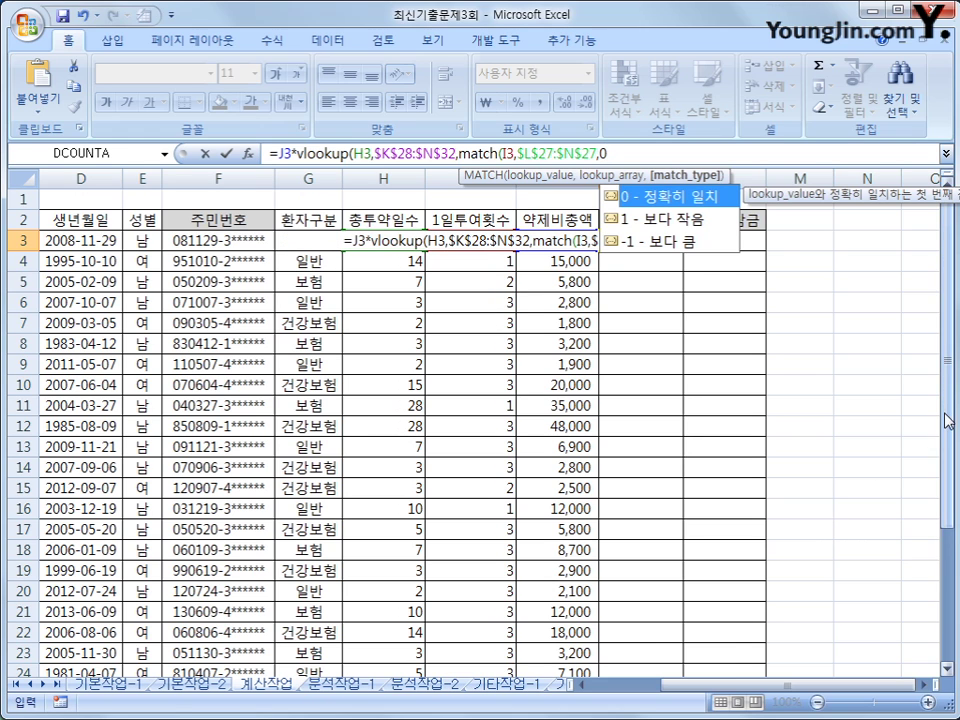
# Close the MATCH and VLOOKUP parentheses, enter the K3 formula and fill it down the 약품부담금 column.
pyautogui.moveTo(947, 420); pyautogui.dragTo(950, 445)
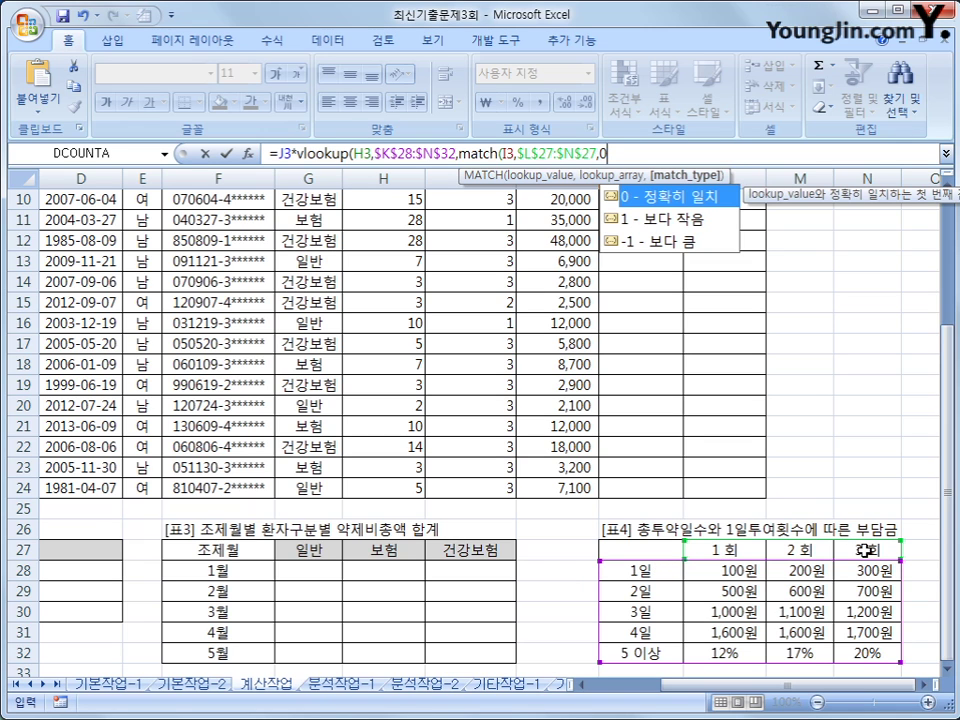
pyautogui.write(')')
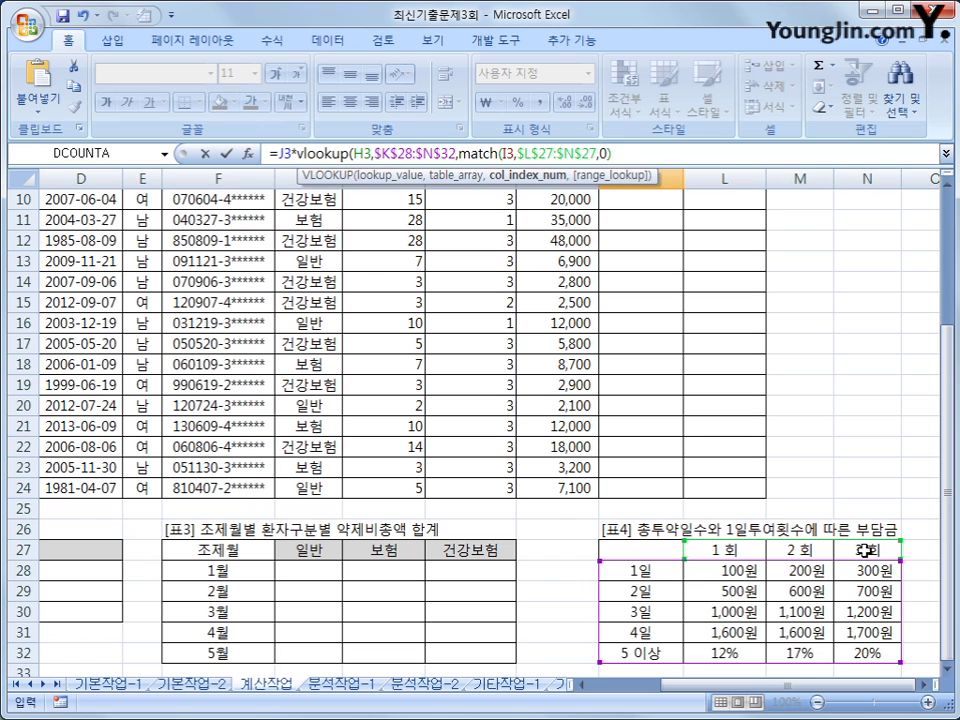
pyautogui.write(')')
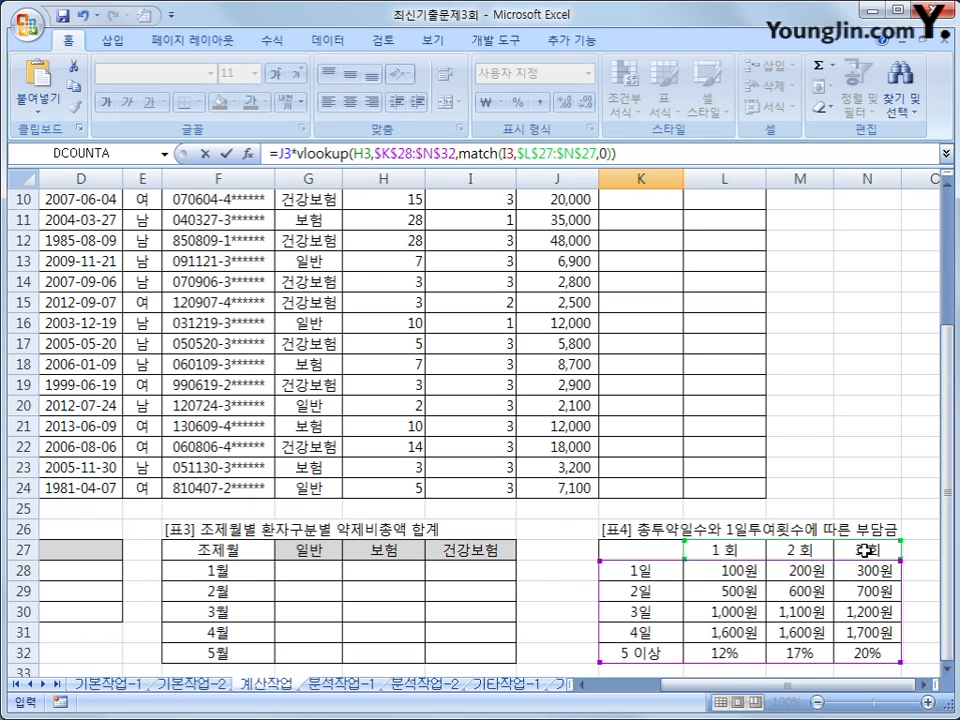
pyautogui.press('Return')
pyautogui.scroll(1, 864, 550)
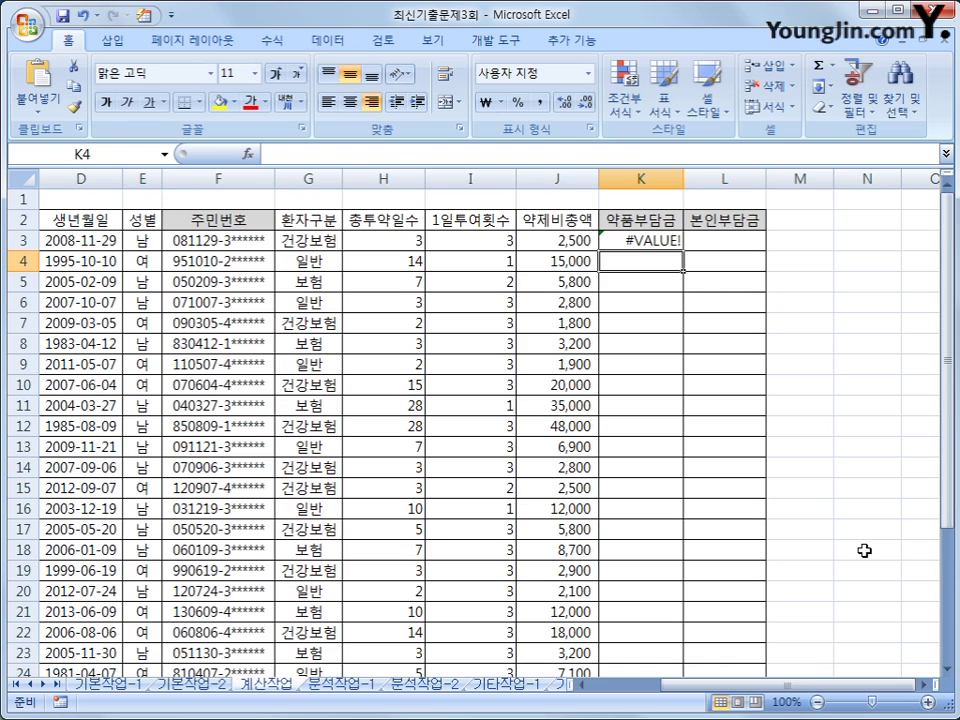
pyautogui.click(671, 240)
pyautogui.doubleClick(683, 251)
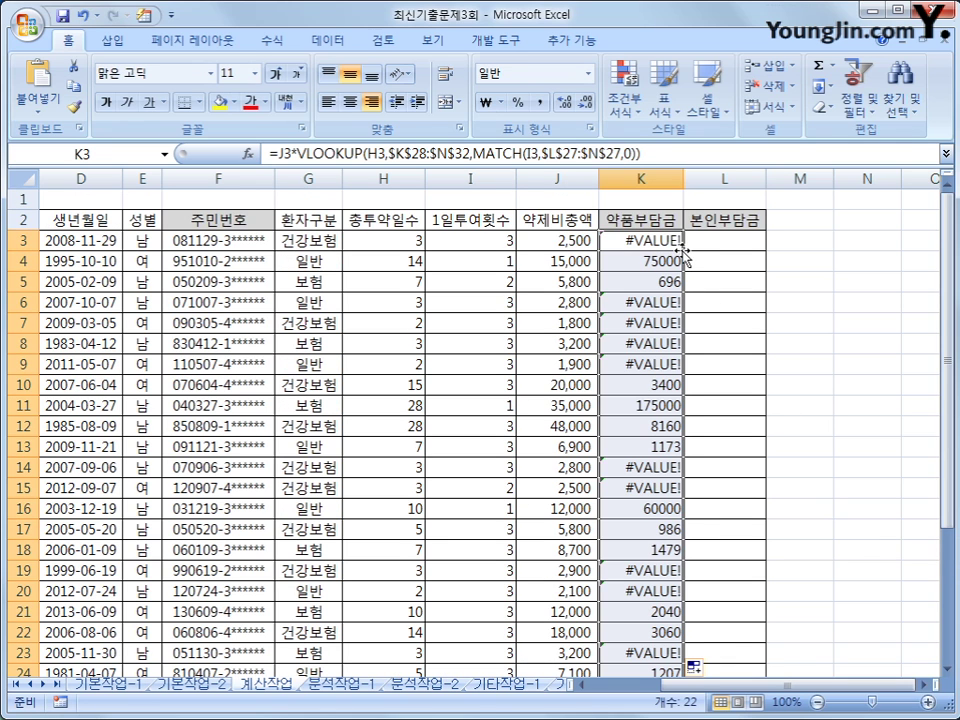
pyautogui.scroll(-3, 652, 400)
pyautogui.scroll(3, 652, 400)
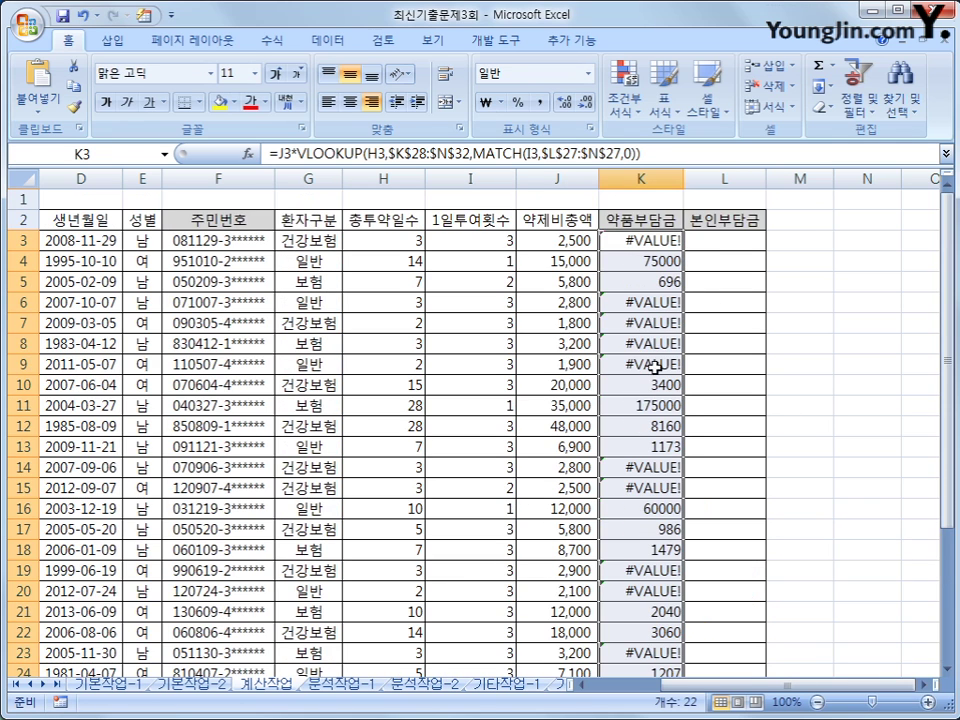
# Review the K3 formula references and check the day labels, first-row amounts and count header in 표4.
pyautogui.click(659, 243)
pyautogui.press('F2')
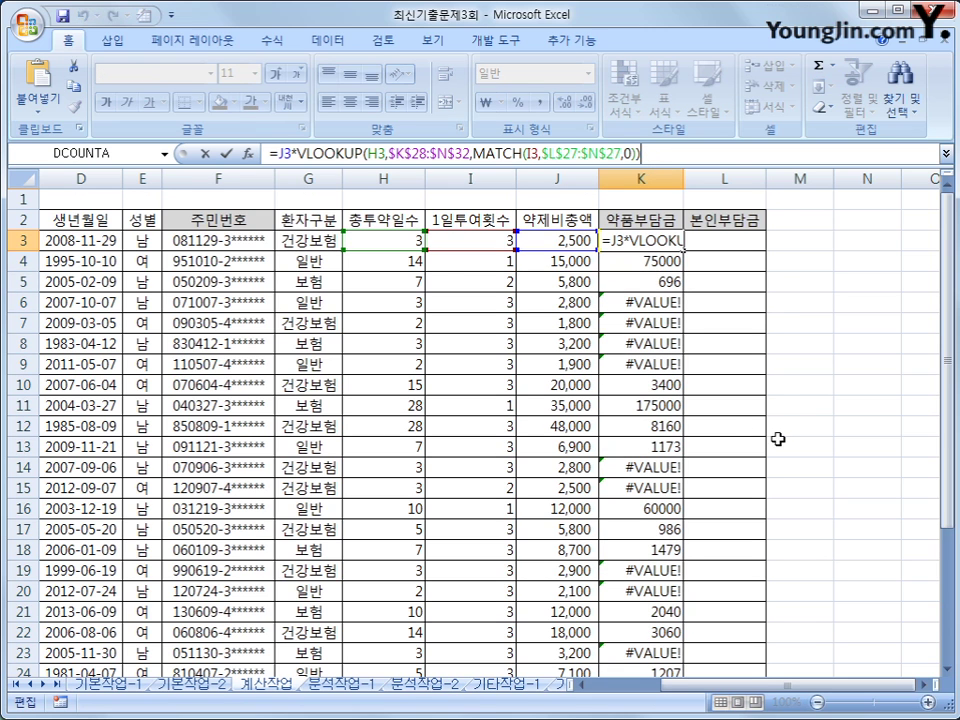
pyautogui.moveTo(950, 386)
pyautogui.mouseDown()
pyautogui.moveTo(950, 500)
pyautogui.moveTo(951, 385)
pyautogui.mouseUp()
pyautogui.click(618, 240)
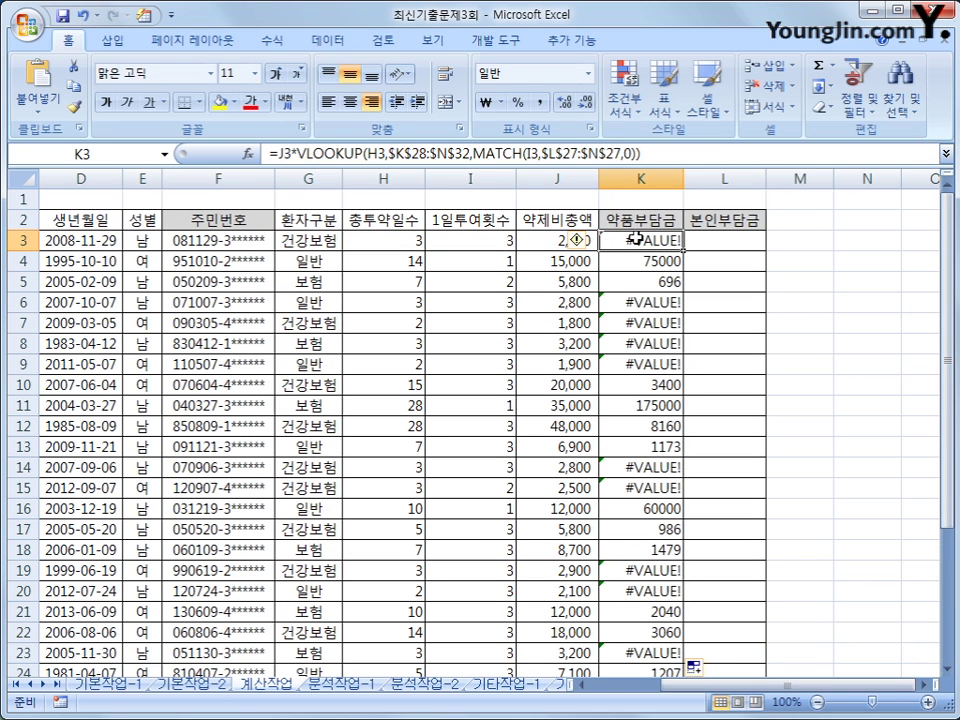
pyautogui.scroll(-6, 694, 296)
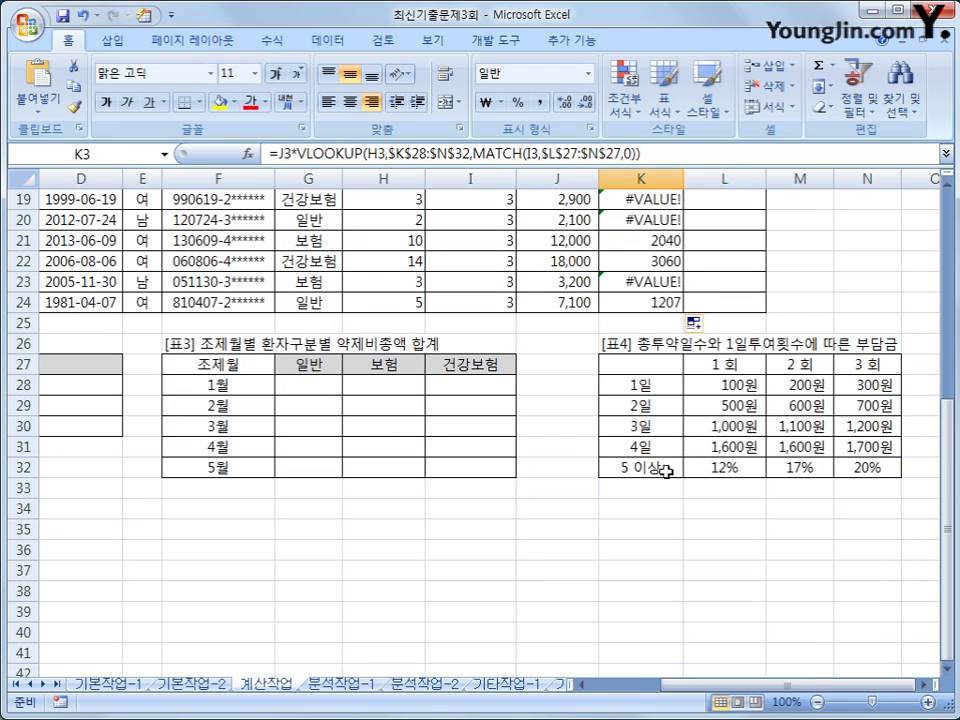
pyautogui.click(652, 383)
pyautogui.moveTo(652, 383); pyautogui.dragTo(662, 470)
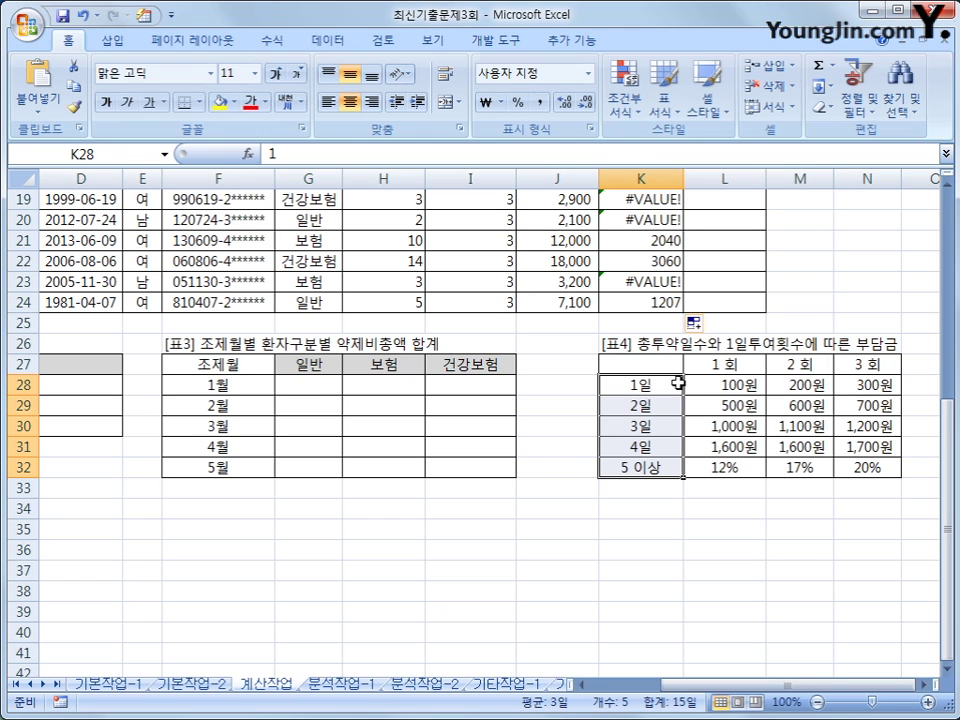
pyautogui.click(735, 387)
pyautogui.click(783, 384)
pyautogui.click(866, 385)
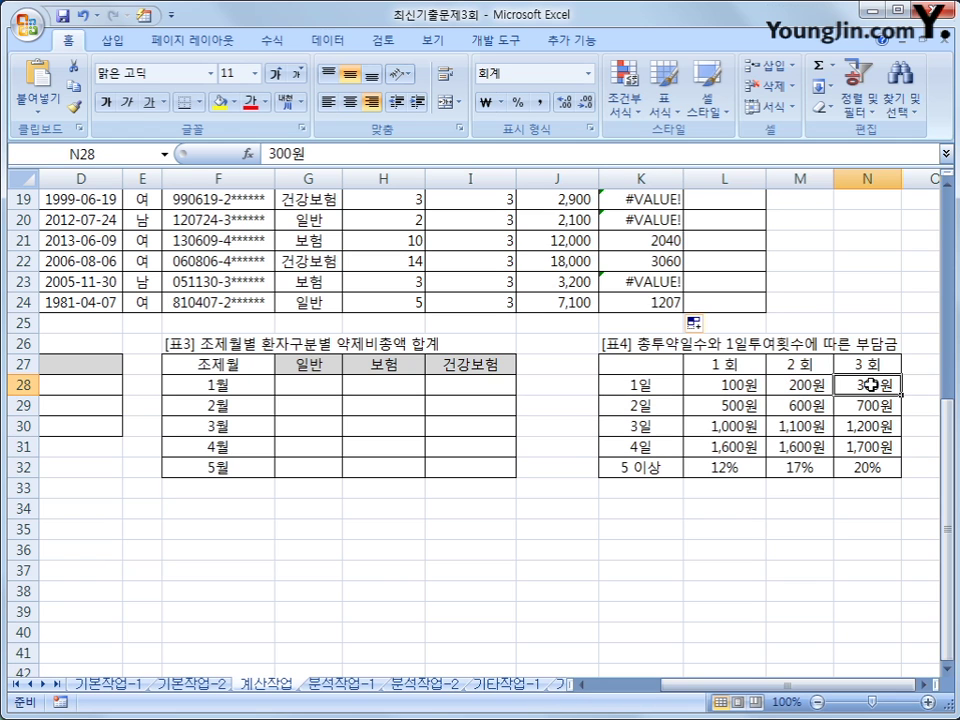
pyautogui.click(735, 385)
pyautogui.click(727, 366)
pyautogui.scroll(6, 690, 380)
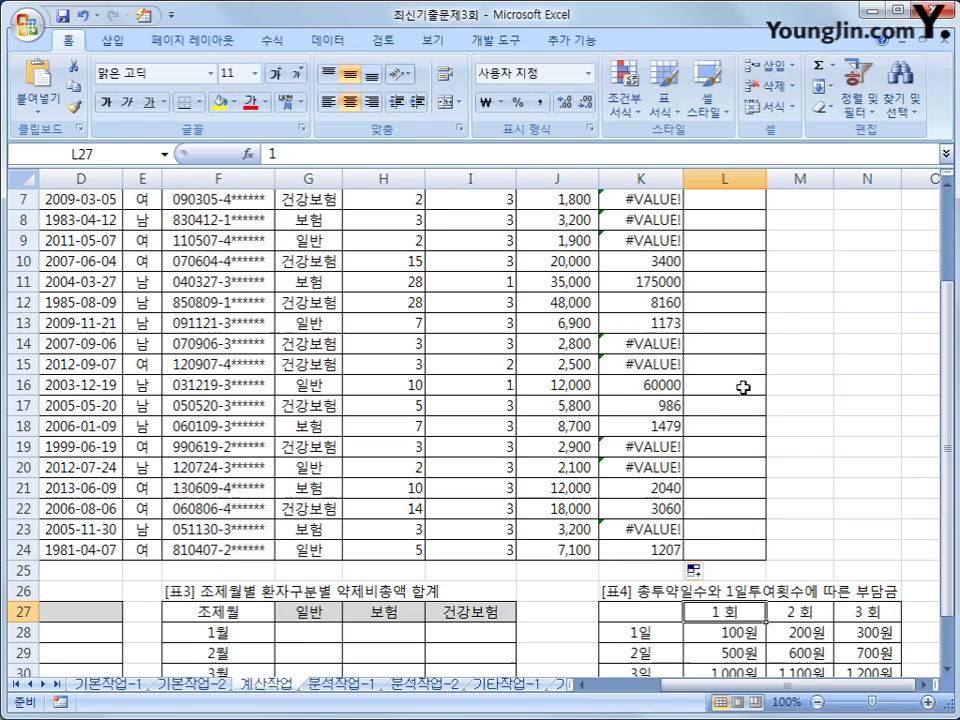
# Compare the MATCH arguments in K3 with the 1일투여횟수 cell I3 and the 표4 header cells L27:N27.
pyautogui.click(643, 241)
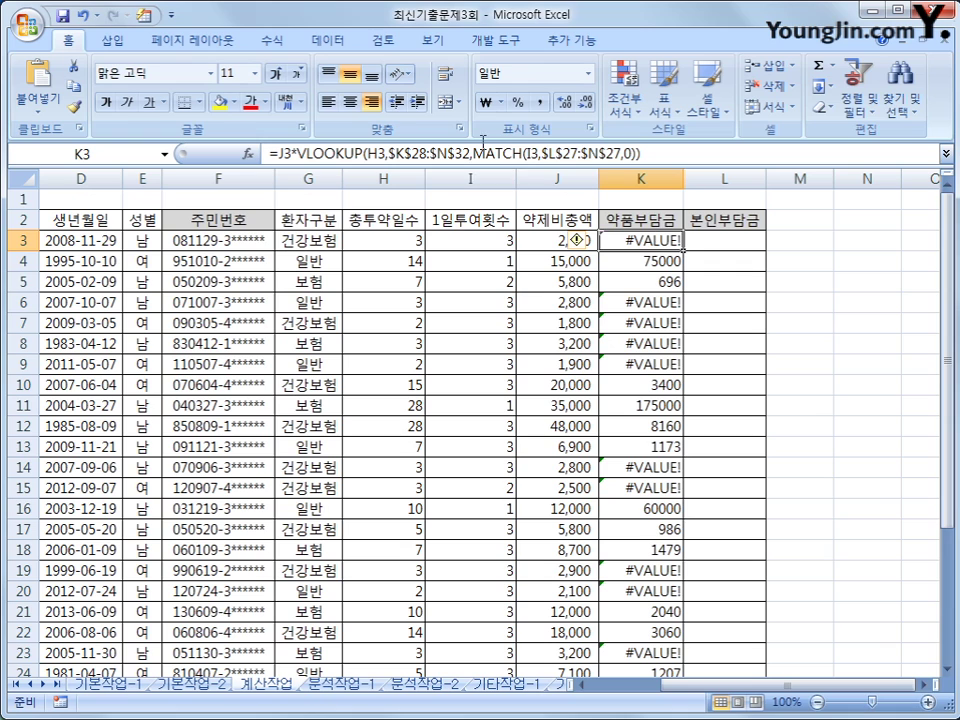
pyautogui.click(474, 239)
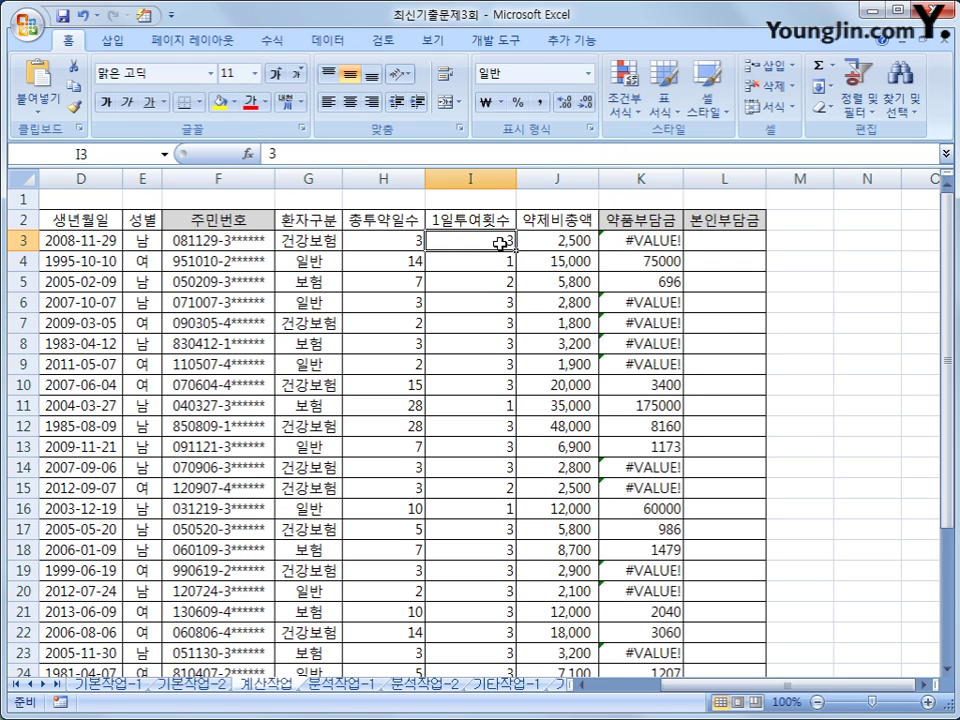
pyautogui.scroll(-5, 656, 566)
pyautogui.moveTo(692, 422); pyautogui.dragTo(860, 424)
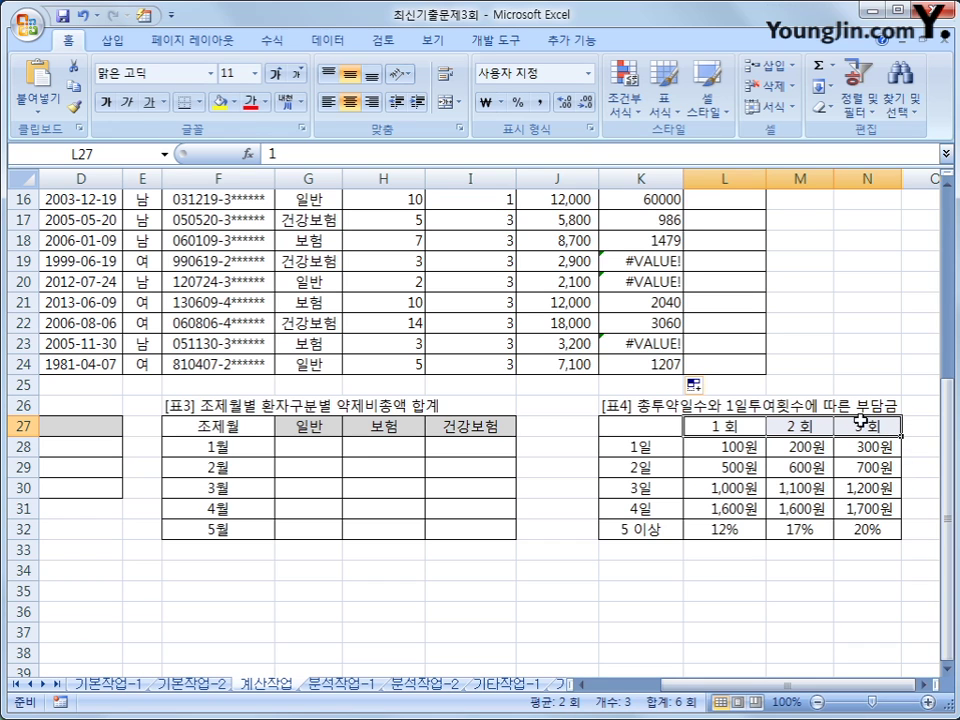
pyautogui.scroll(5, 800, 415)
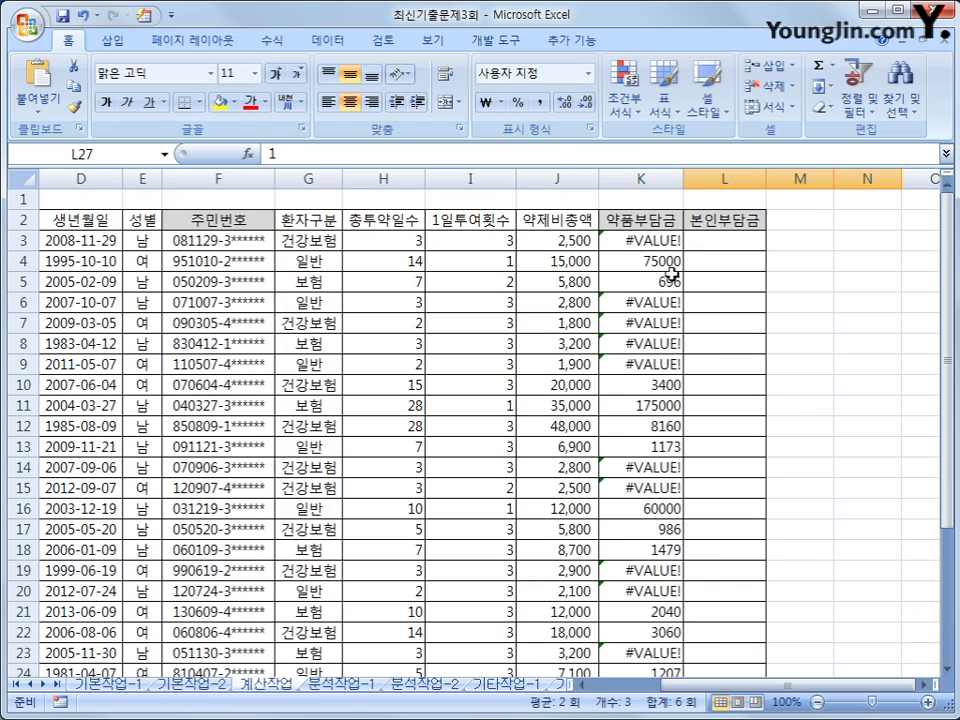
pyautogui.click(645, 241)
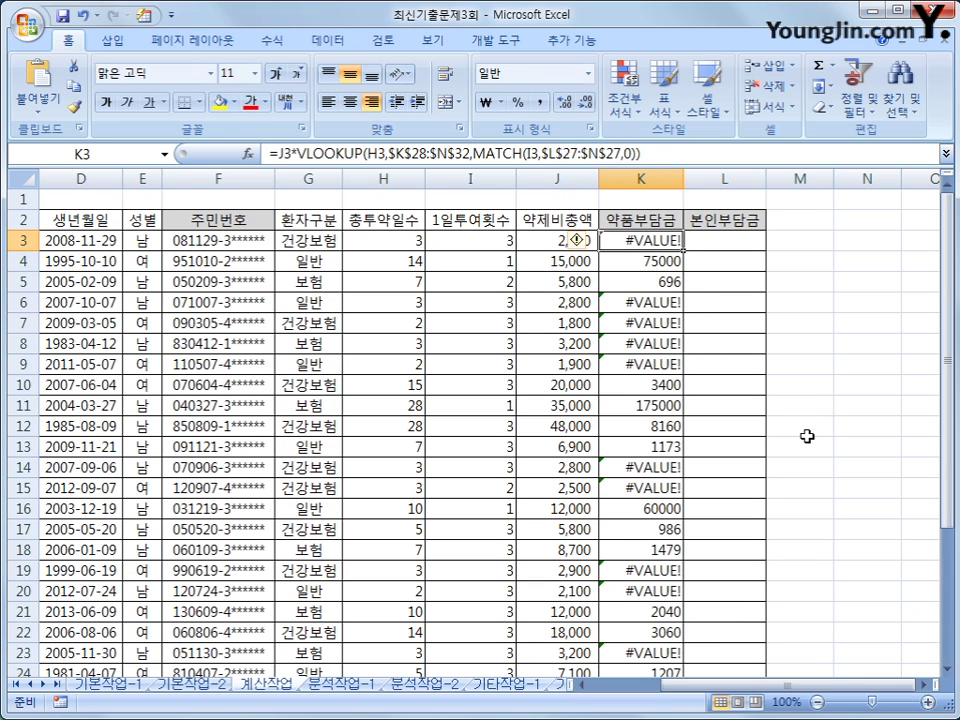
# Examine the 표4 columns K through N one by one to work out which column position VLOOKUP needs for each 투여횟수.
pyautogui.scroll(-5, 807, 436)
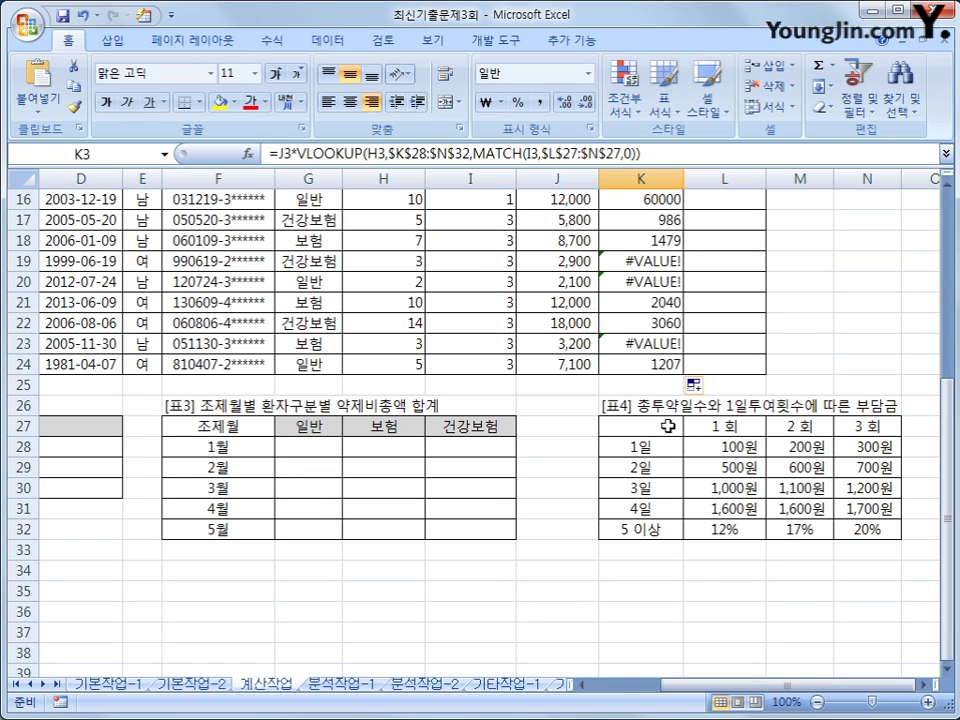
pyautogui.moveTo(666, 424); pyautogui.dragTo(671, 525)
pyautogui.moveTo(720, 425); pyautogui.dragTo(729, 533)
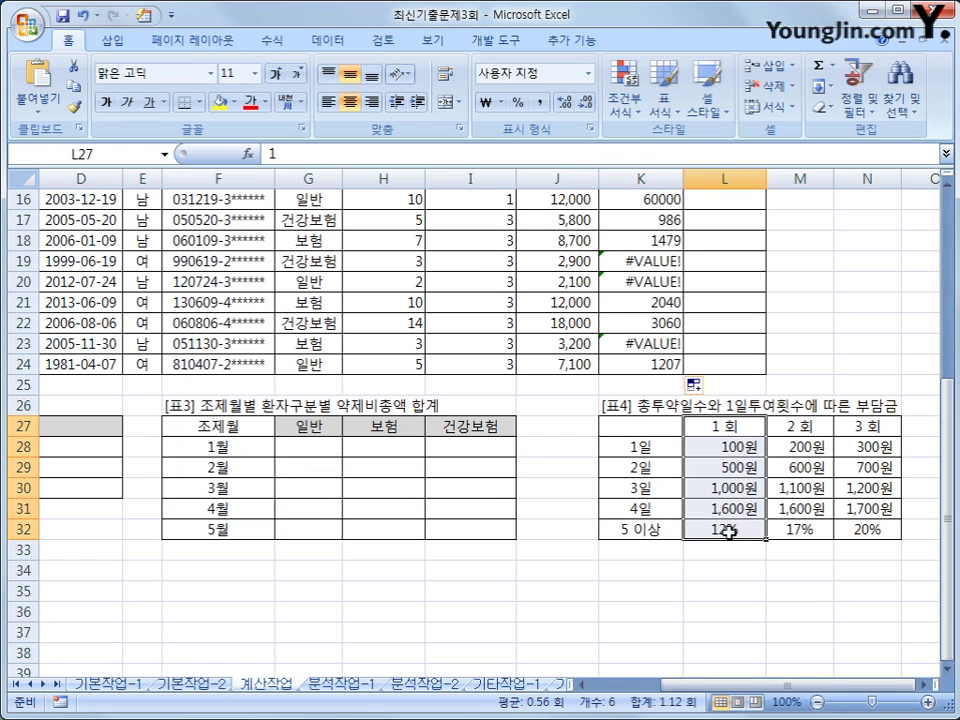
pyautogui.moveTo(796, 427); pyautogui.dragTo(793, 533)
pyautogui.click(792, 427)
pyautogui.moveTo(792, 427); pyautogui.dragTo(791, 538)
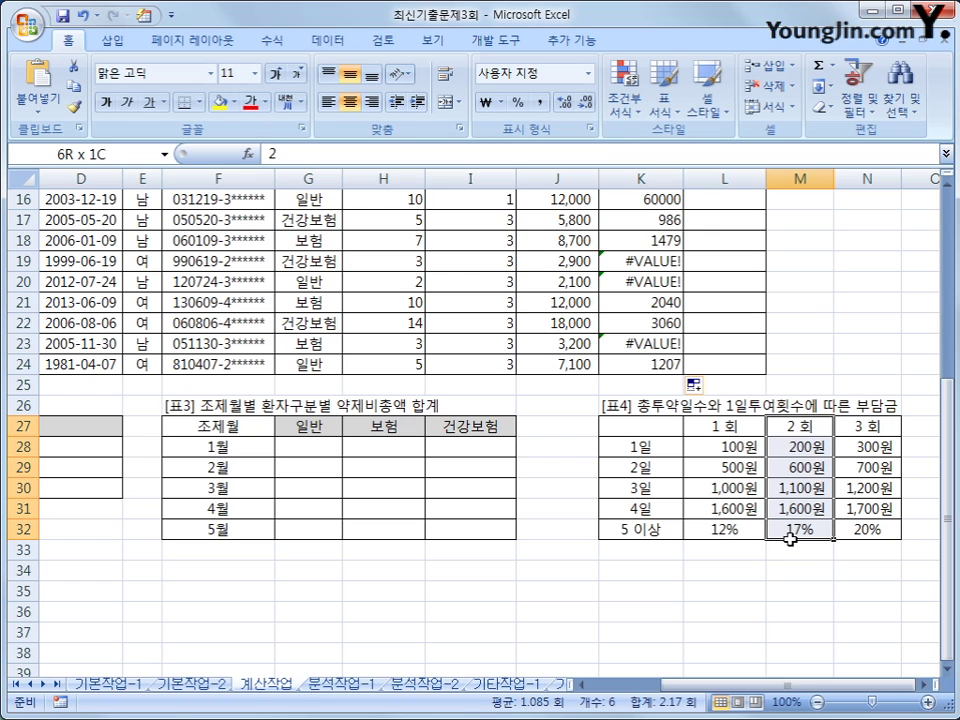
pyautogui.click(797, 533)
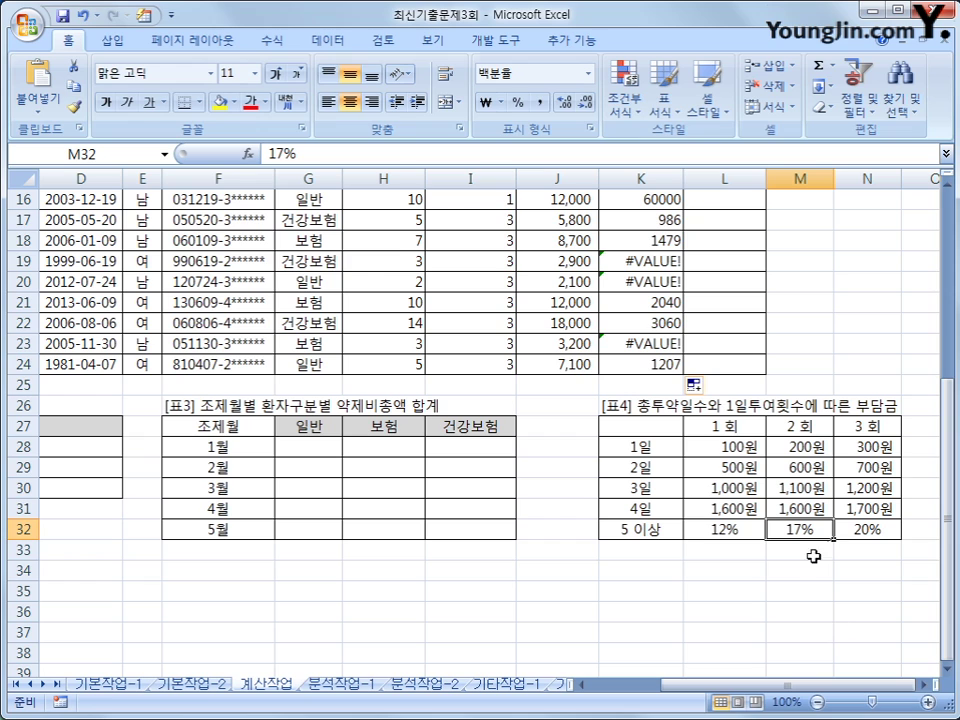
pyautogui.moveTo(862, 427); pyautogui.dragTo(852, 533)
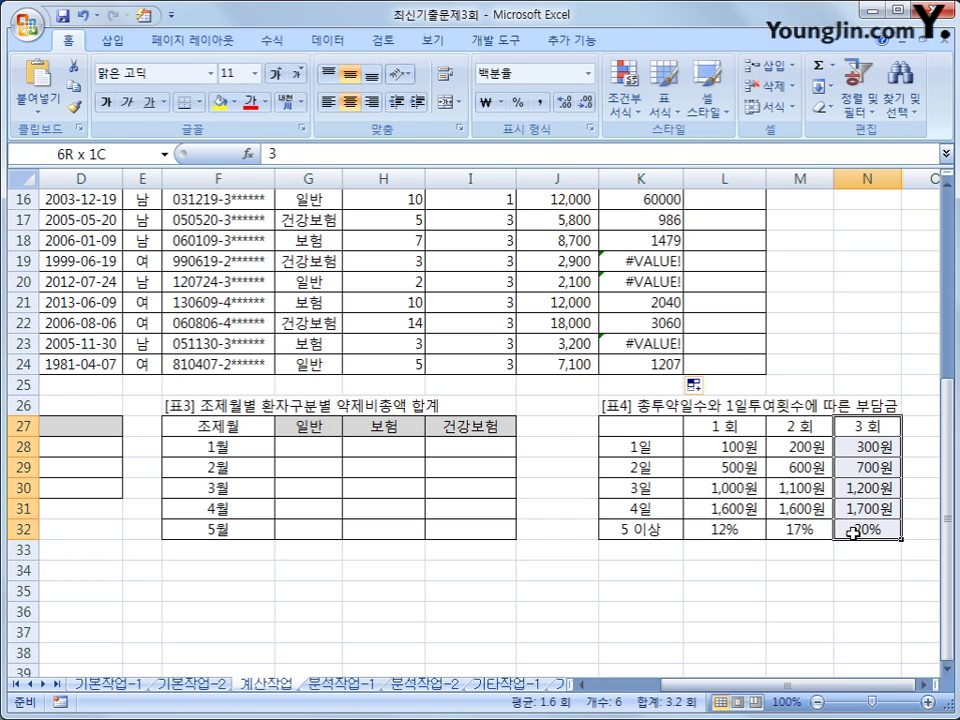
pyautogui.moveTo(795, 425); pyautogui.dragTo(790, 531)
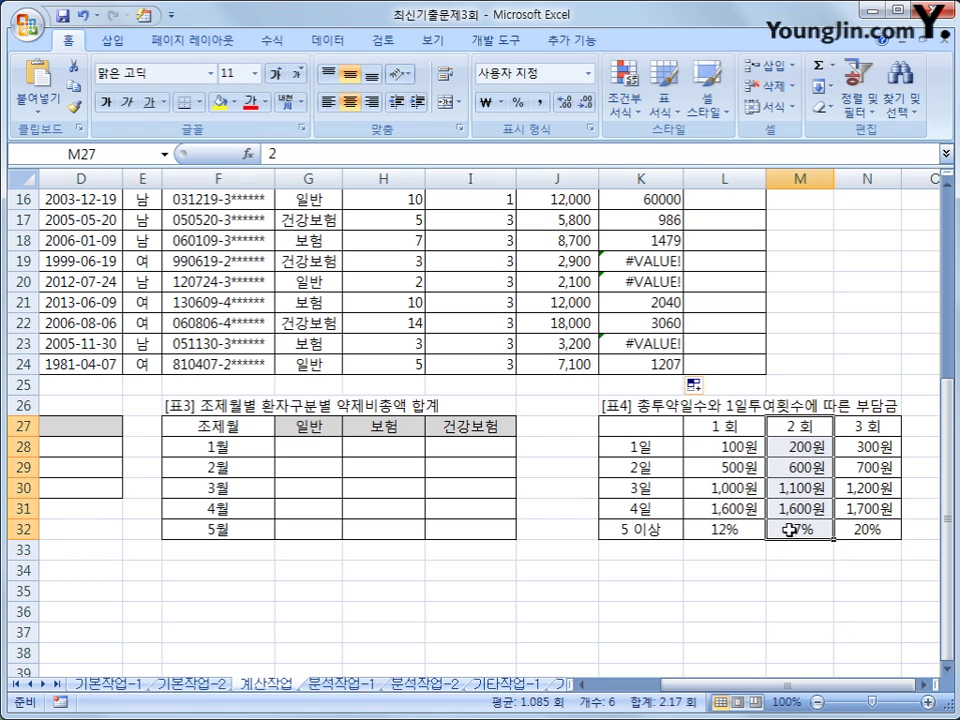
pyautogui.moveTo(862, 426); pyautogui.dragTo(870, 522)
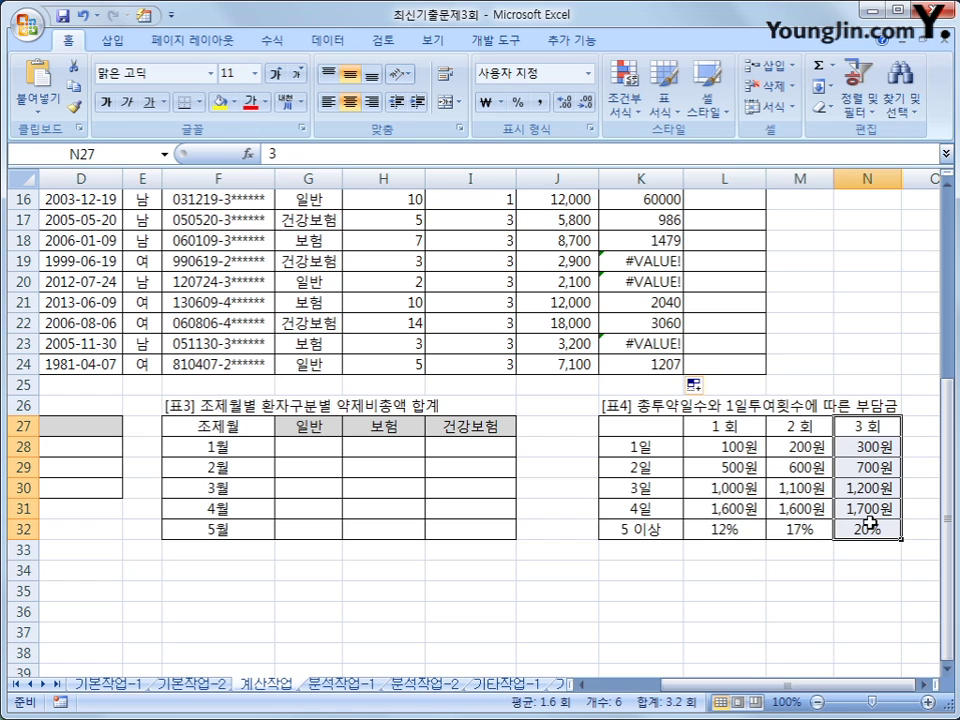
# Add +1 after the MATCH function in the K3 formula so it skips the 표4 label column, and refill the 약품부담금 column.
pyautogui.moveTo(665, 428); pyautogui.dragTo(835, 530)
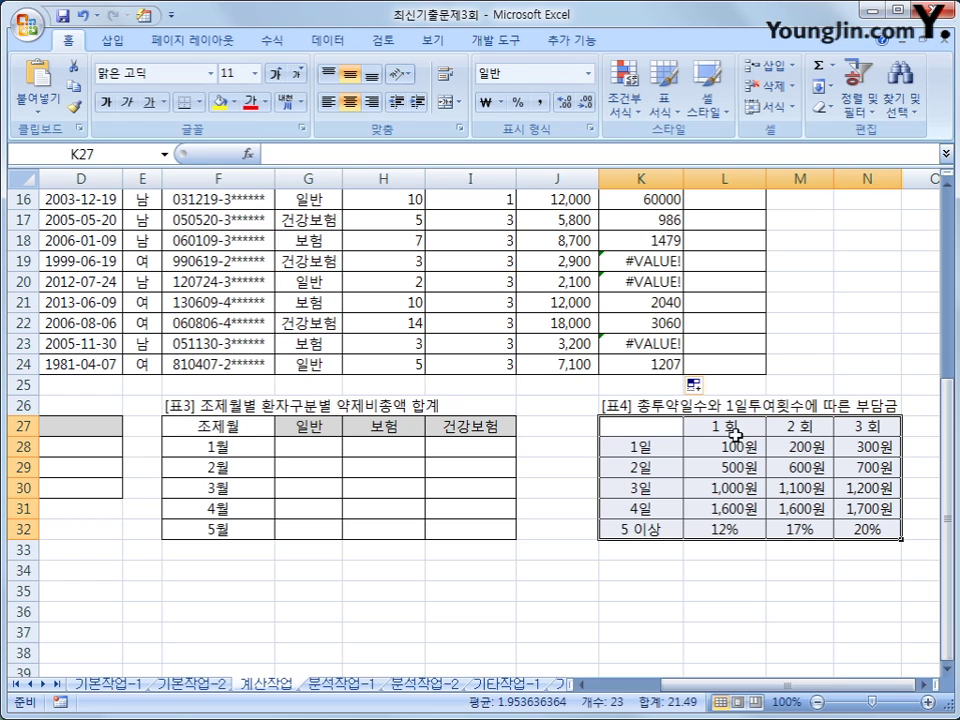
pyautogui.moveTo(724, 426); pyautogui.dragTo(850, 436)
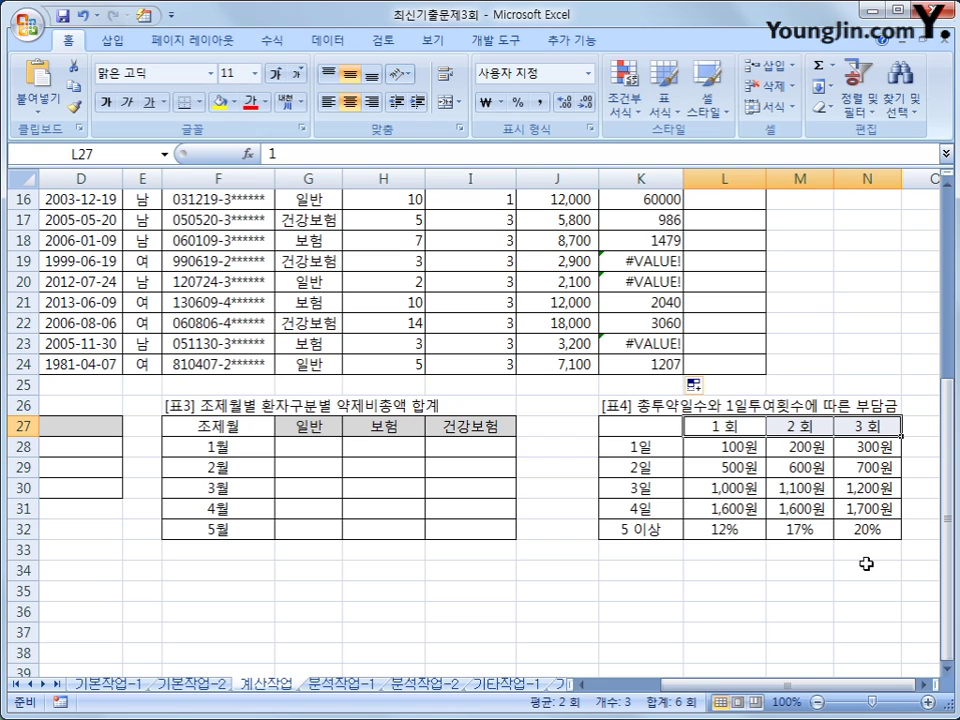
pyautogui.scroll(5, 865, 565)
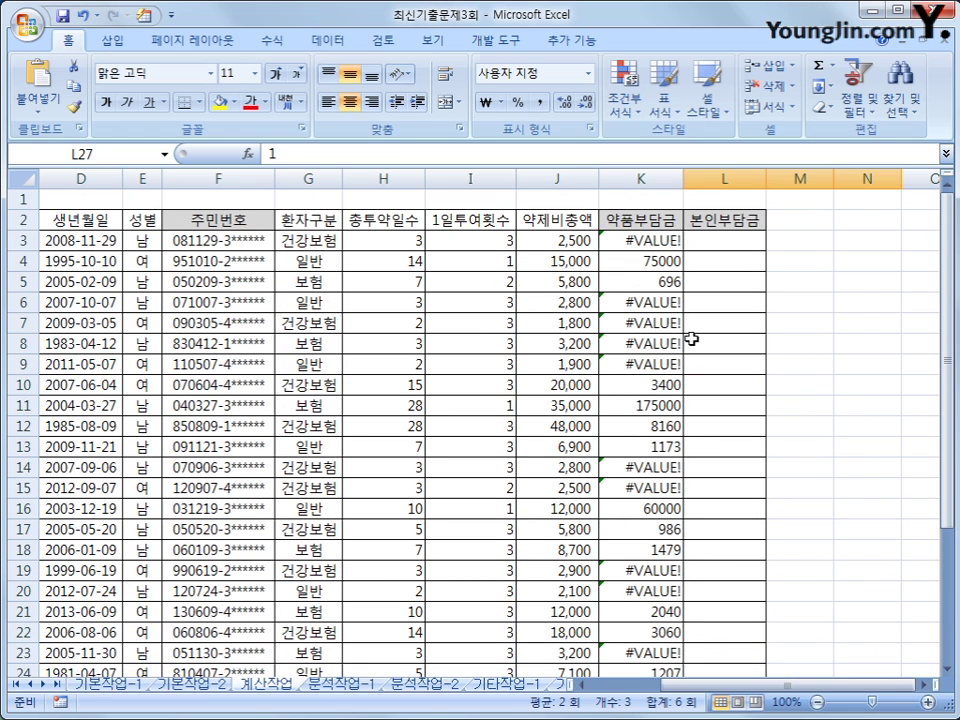
pyautogui.click(636, 240)
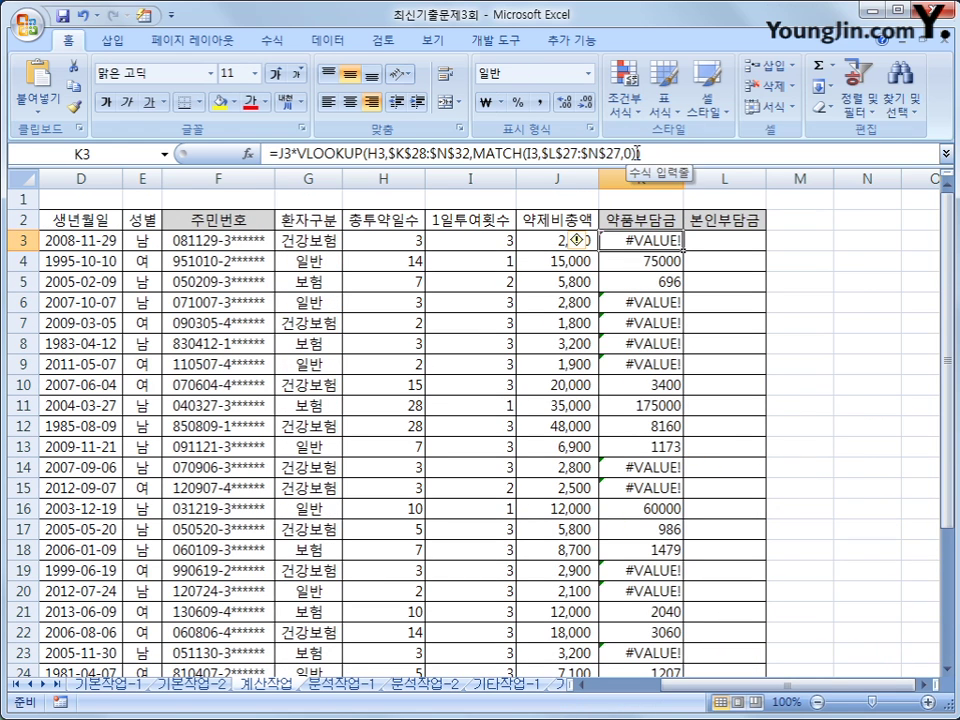
pyautogui.click(700, 154)
pyautogui.write('+1')
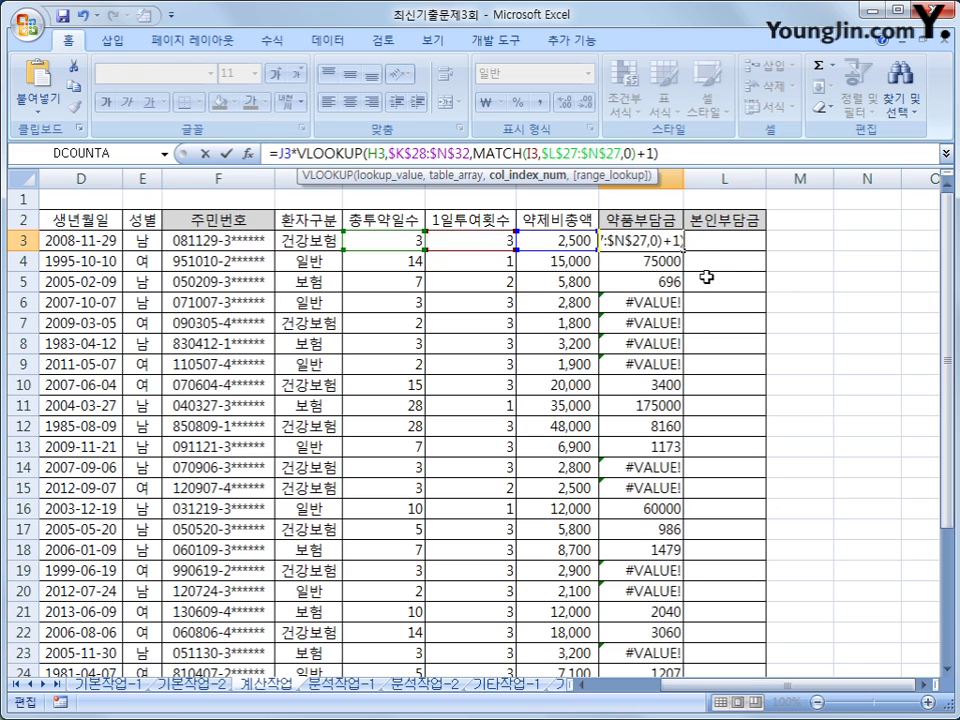
pyautogui.press('Return')
pyautogui.click(671, 243)
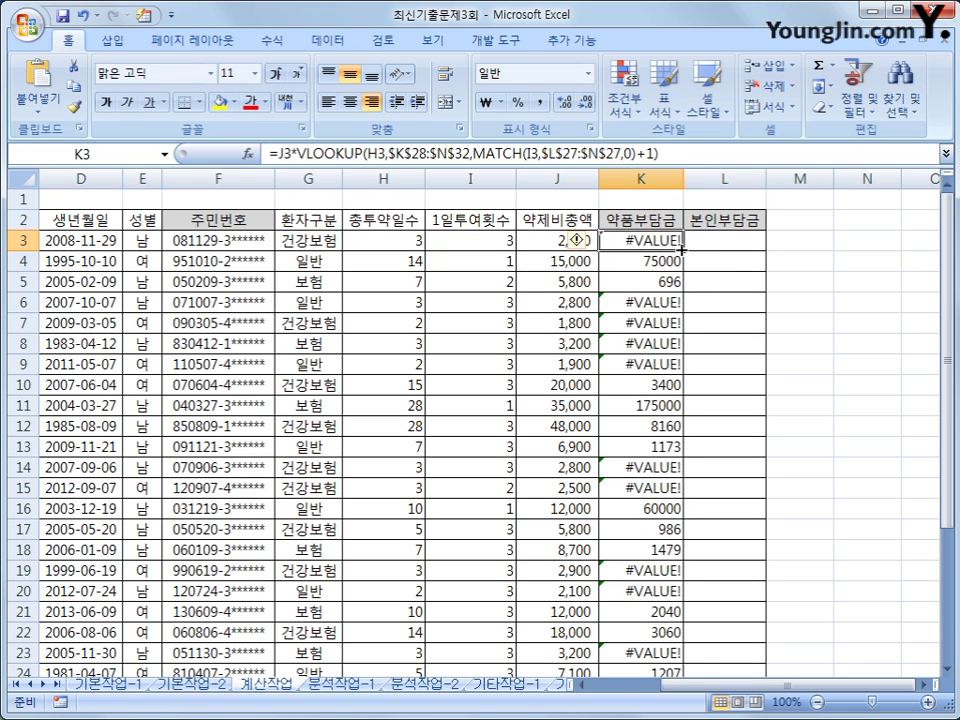
pyautogui.doubleClick(680, 246)
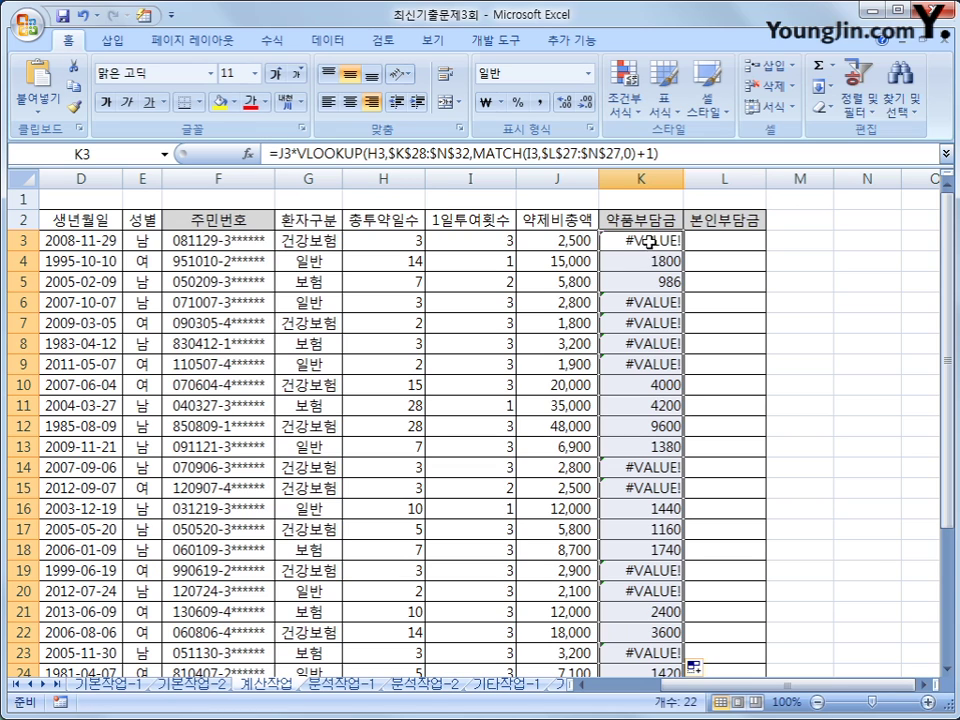
# Inspect the 표4 amounts in L28:N31 cell by cell and compare them with the rates in L32:N32 to explain K3's error.
pyautogui.click(648, 240)
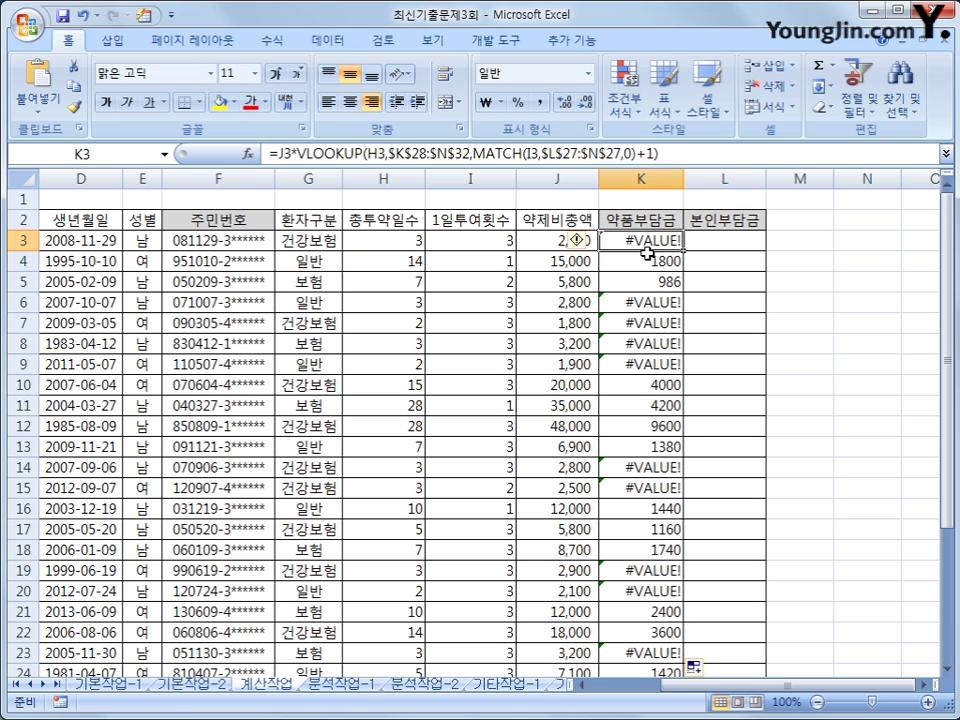
pyautogui.scroll(-4, 671, 343)
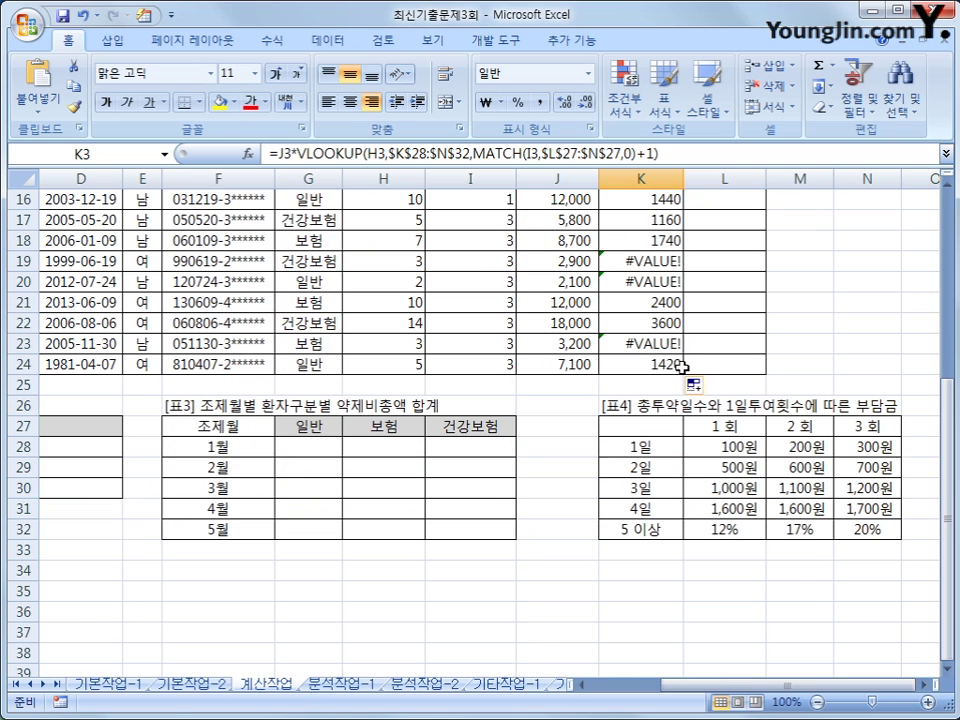
pyautogui.click(729, 448)
pyautogui.click(800, 448)
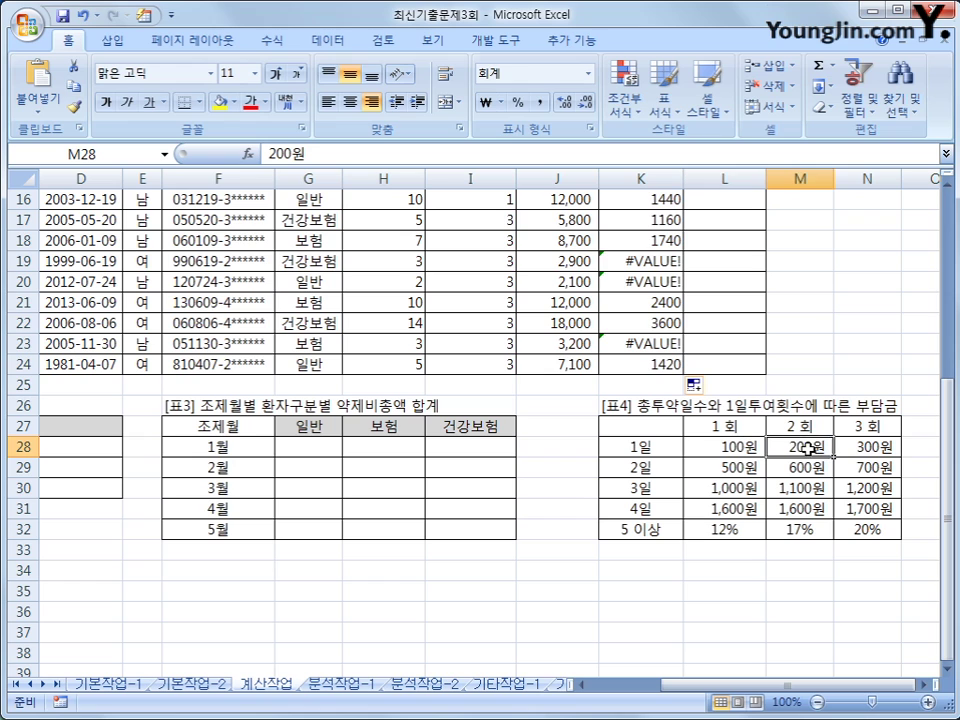
pyautogui.click(870, 448)
pyautogui.click(747, 463)
pyautogui.click(823, 465)
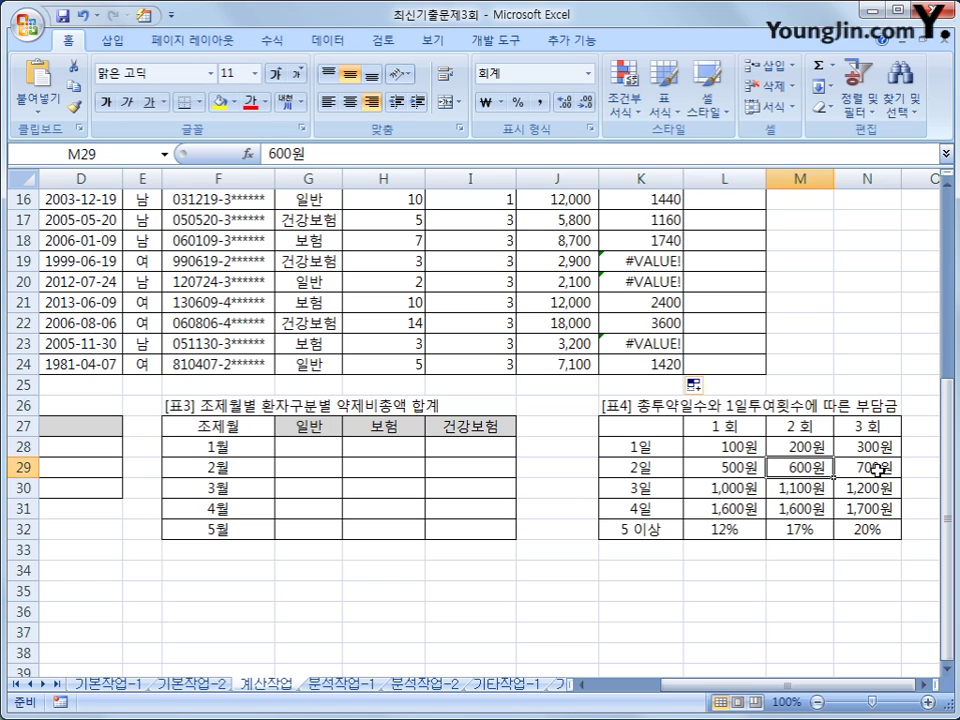
pyautogui.click(874, 467)
pyautogui.click(790, 487)
pyautogui.click(865, 488)
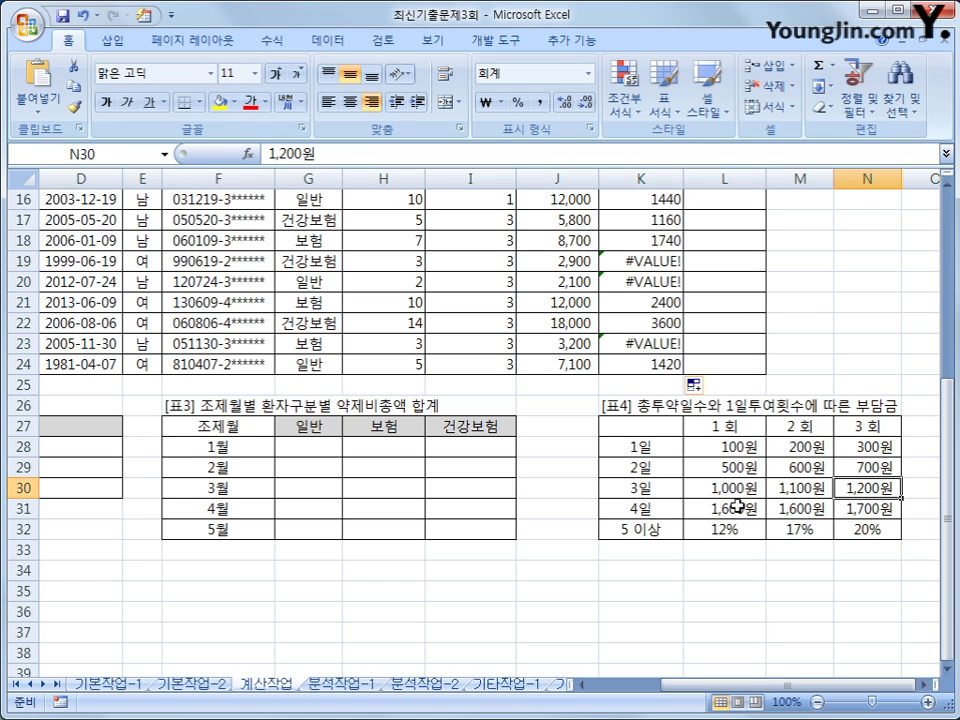
pyautogui.click(735, 508)
pyautogui.click(800, 508)
pyautogui.click(840, 507)
pyautogui.moveTo(735, 446); pyautogui.dragTo(855, 508)
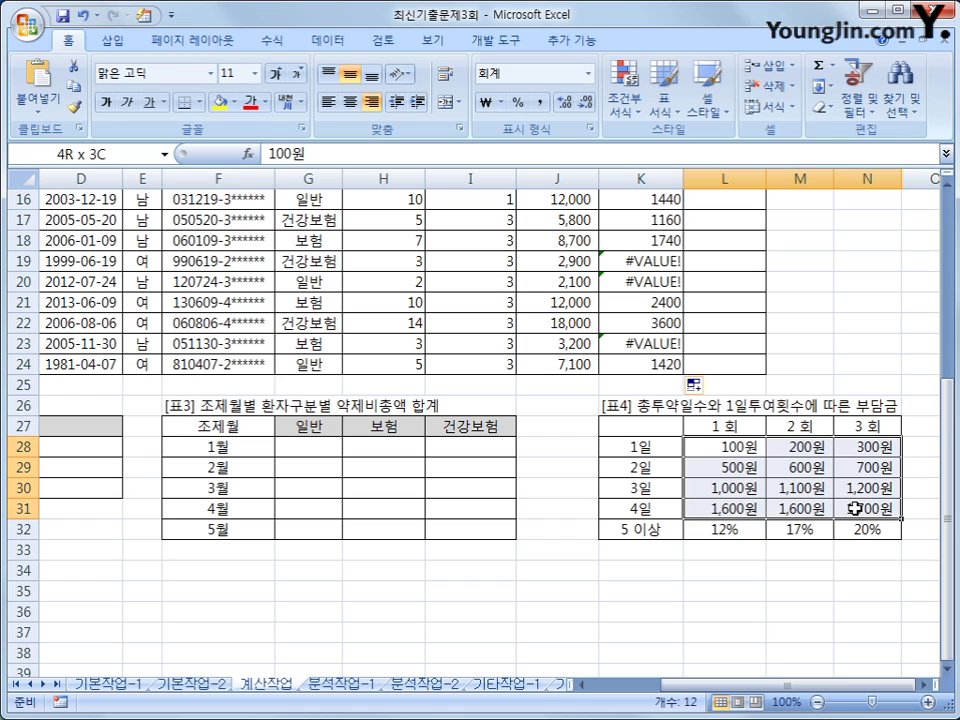
pyautogui.moveTo(731, 531); pyautogui.dragTo(859, 523)
# Check the filled 약품부담금 formulas in K24, K22, K21, K18, K17 and K16.
pyautogui.click(677, 364)
pyautogui.click(645, 323)
pyautogui.click(643, 302)
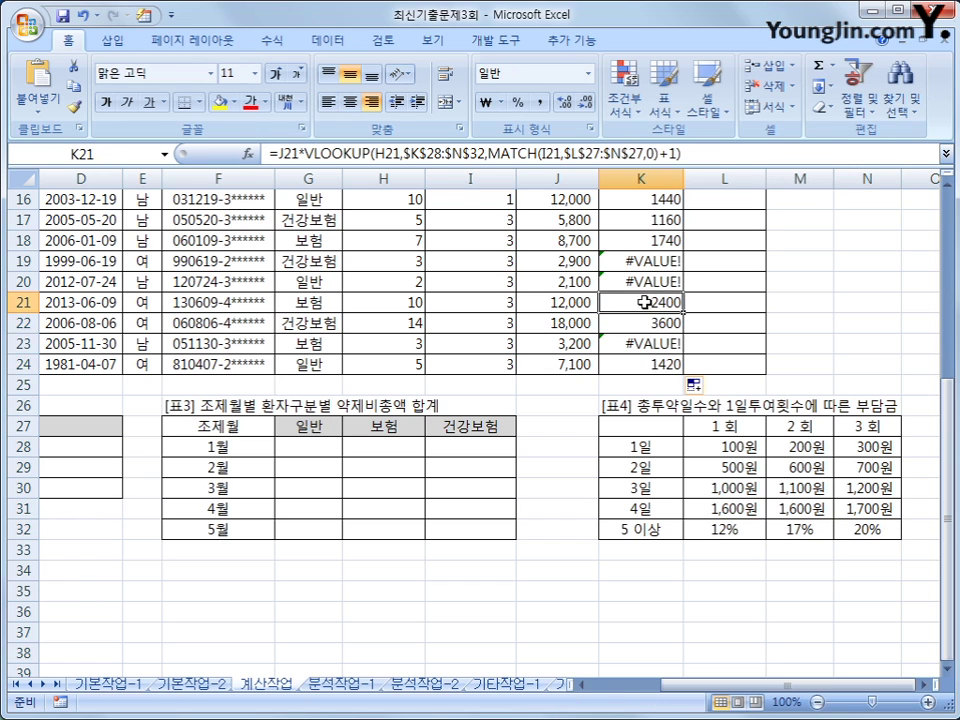
pyautogui.click(643, 241)
pyautogui.click(643, 220)
pyautogui.click(643, 199)
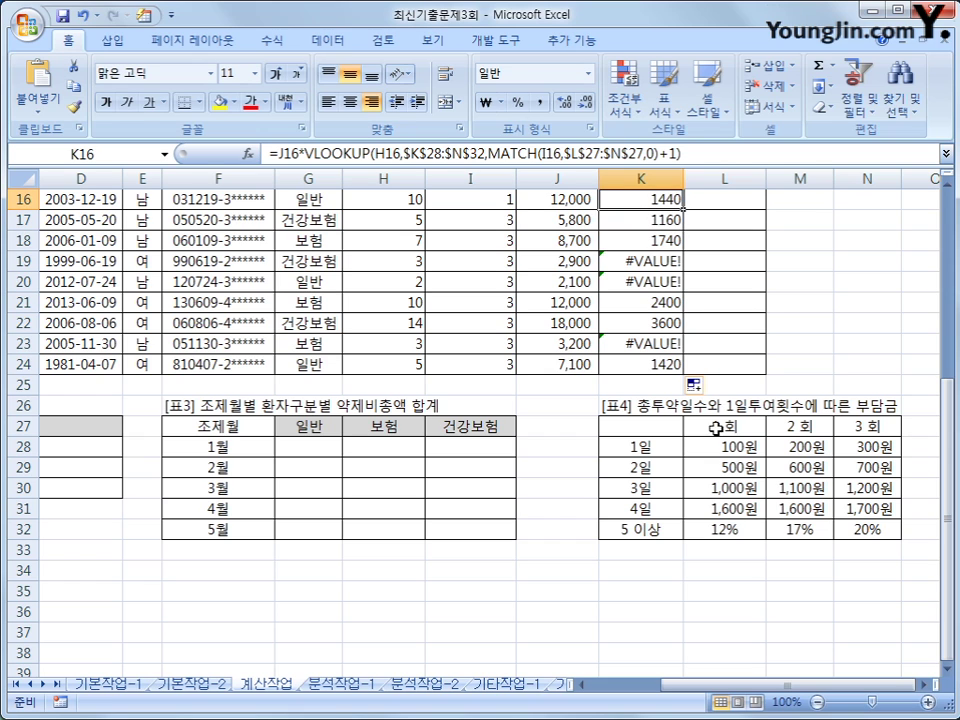
# Inspect the stored values behind the 표4 day labels in K29:K32 and the count headers in L27:N27.
pyautogui.click(643, 465)
pyautogui.click(643, 487)
pyautogui.click(643, 509)
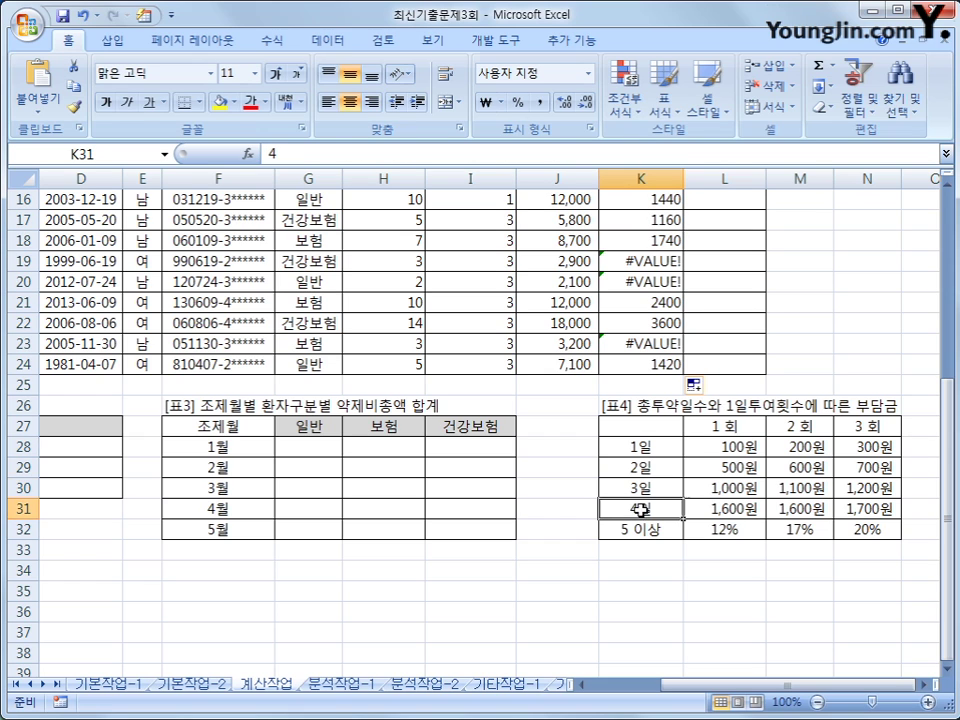
pyautogui.click(641, 530)
pyautogui.click(730, 426)
pyautogui.click(800, 426)
pyautogui.click(867, 426)
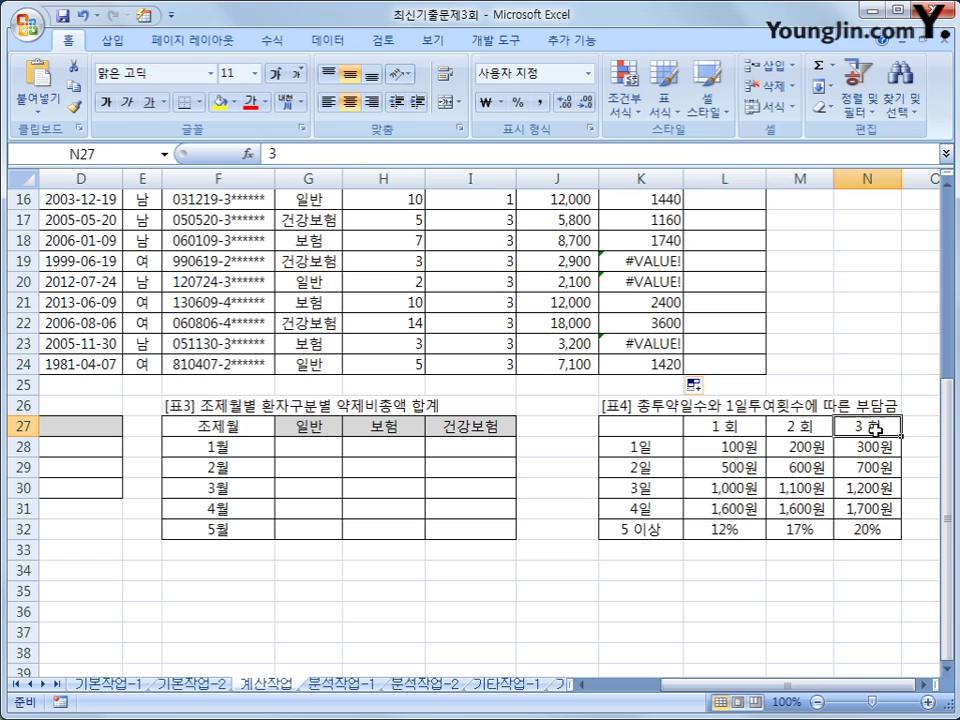
# Compare the stored values of the day labels K28:K32 and headers L27:N27 with the won amounts in L28:N31.
pyautogui.click(624, 446)
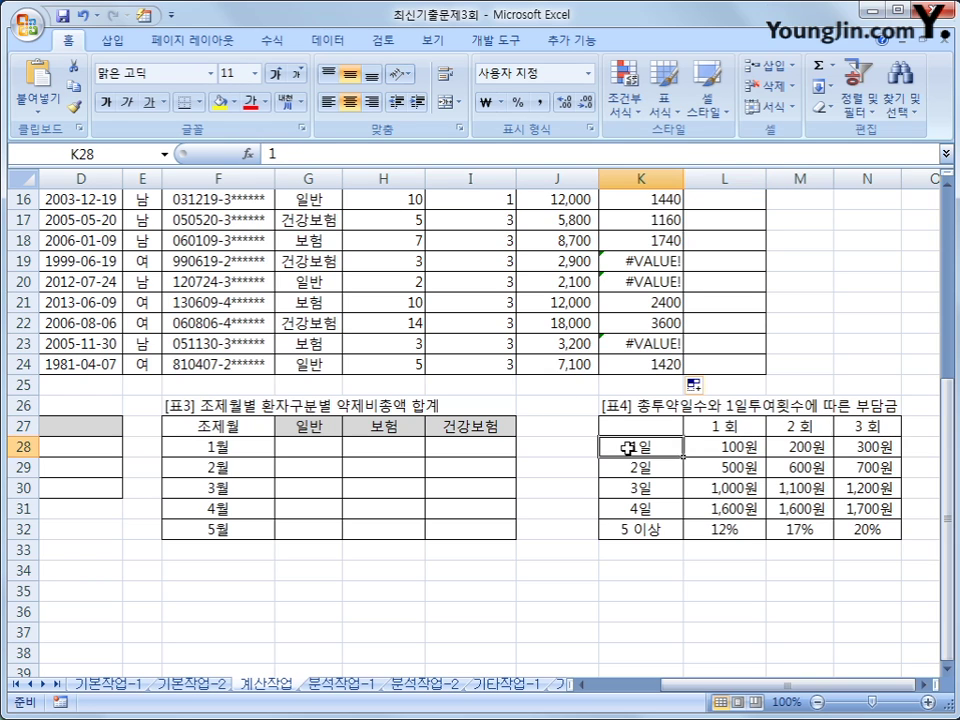
pyautogui.click(636, 466)
pyautogui.click(638, 489)
pyautogui.click(640, 509)
pyautogui.click(640, 530)
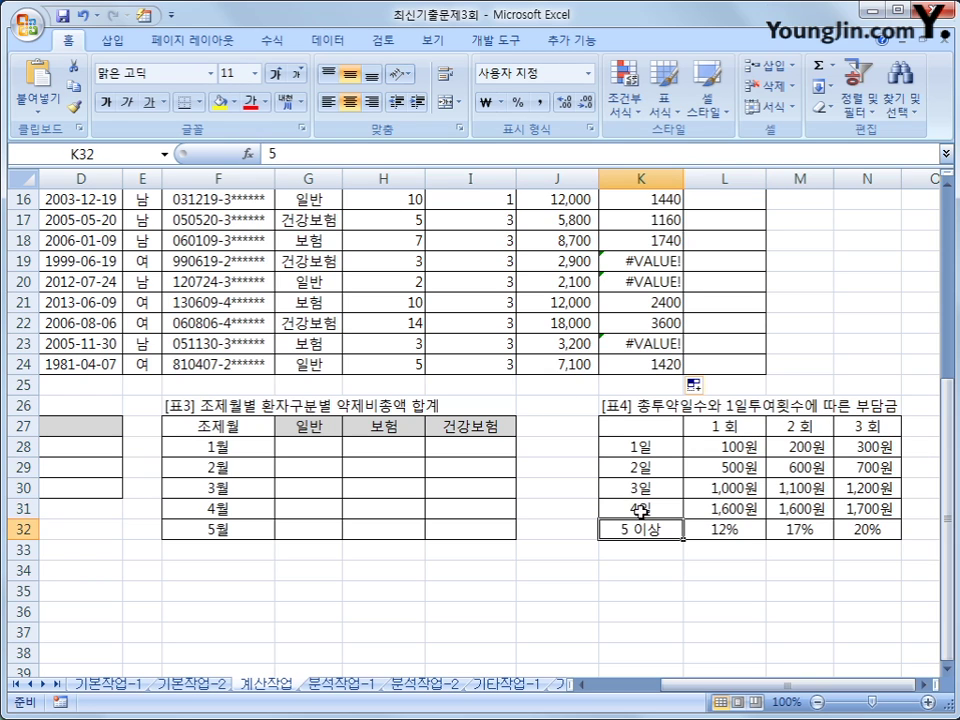
pyautogui.click(648, 446)
pyautogui.moveTo(648, 446)
pyautogui.mouseDown()
pyautogui.moveTo(643, 527)
pyautogui.moveTo(648, 446)
pyautogui.mouseUp()
pyautogui.moveTo(700, 426); pyautogui.dragTo(842, 422)
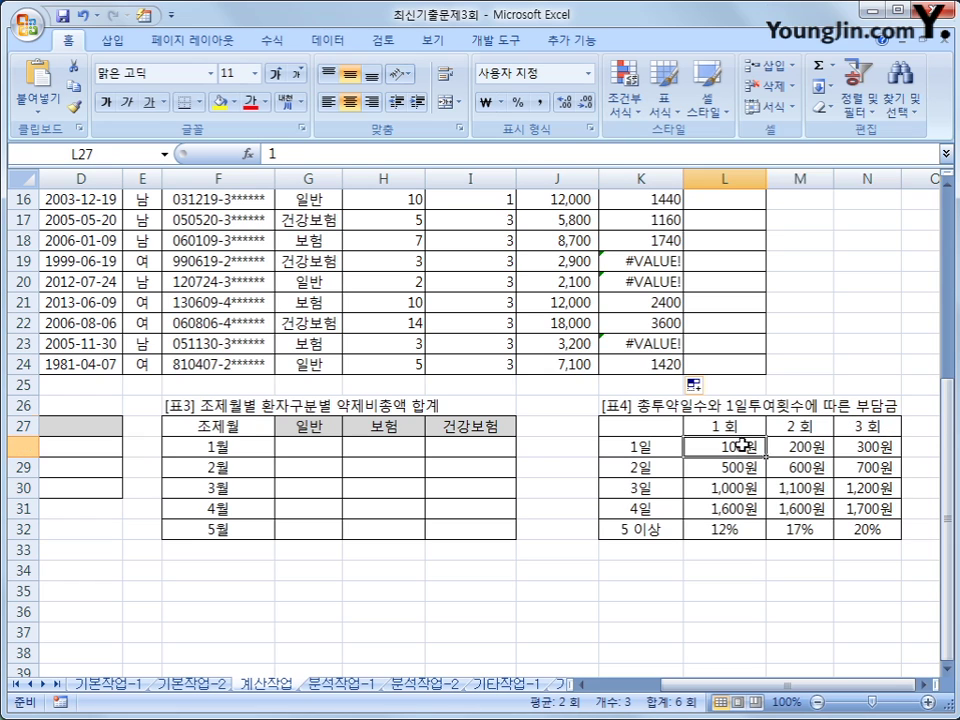
pyautogui.moveTo(740, 446); pyautogui.dragTo(860, 508)
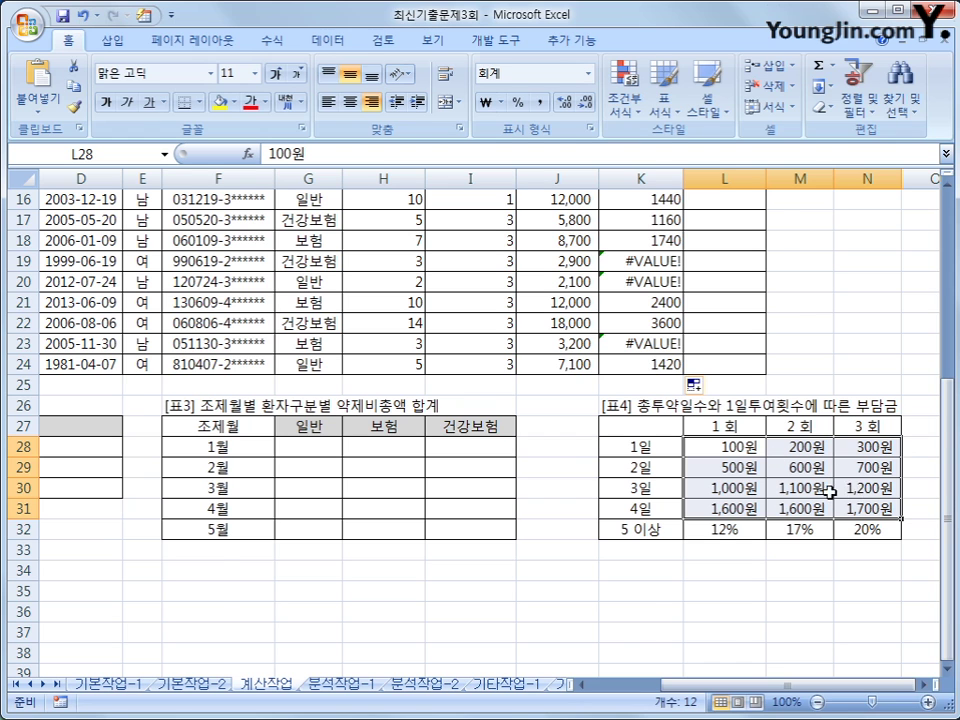
# Review the K3 formula against the 표4 rate row L32:N32 and the 약품부담금 formulas in K22 and K21.
pyautogui.scroll(2, 671, 401)
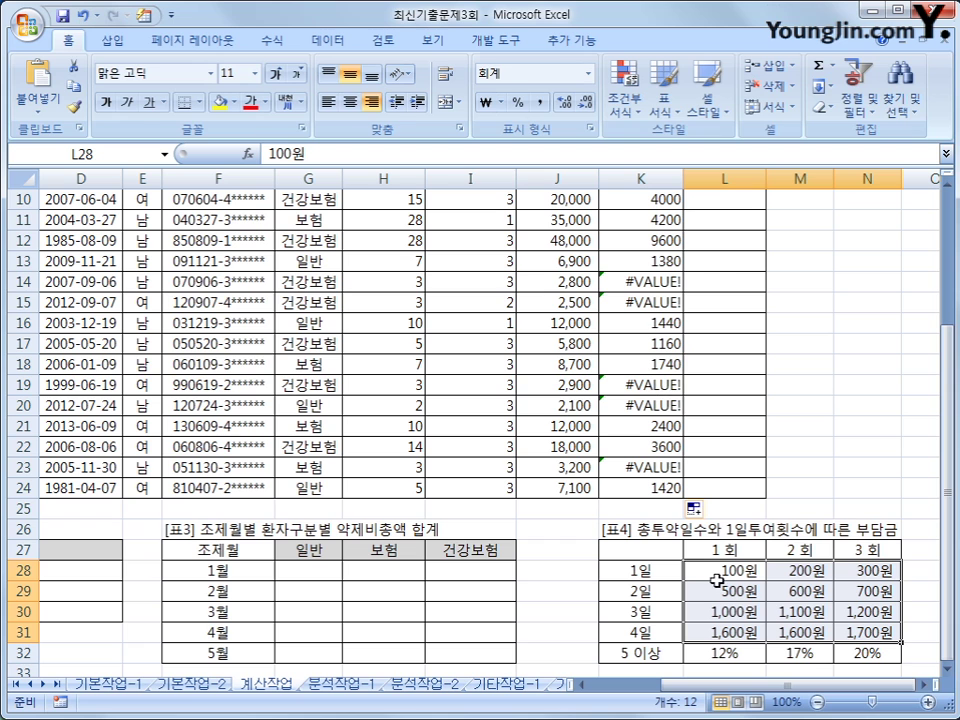
pyautogui.scroll(3, 795, 610)
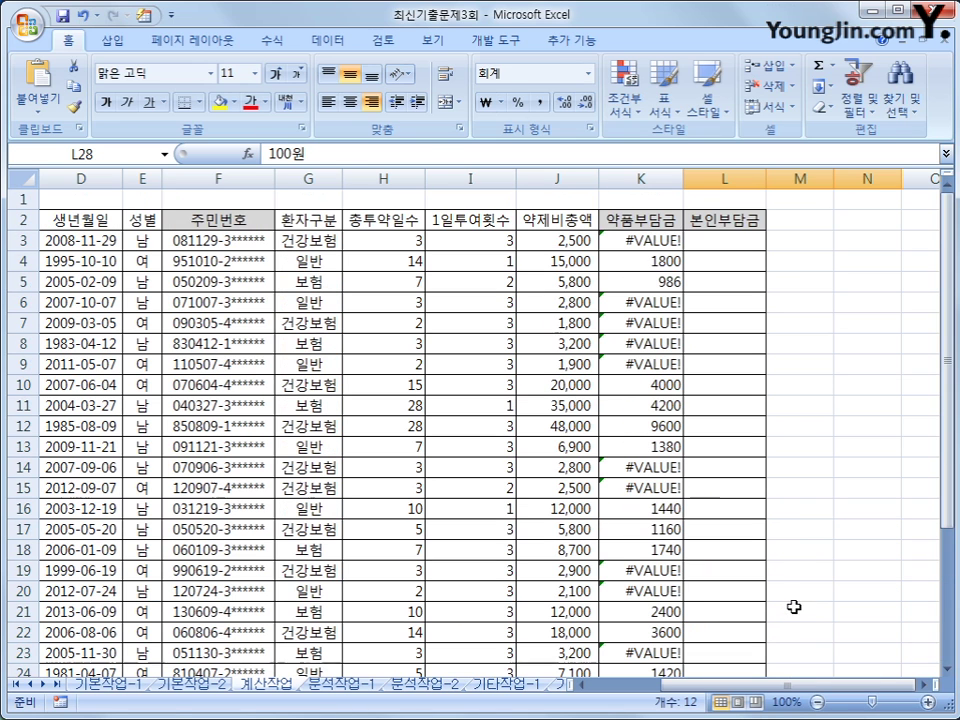
pyautogui.click(655, 241)
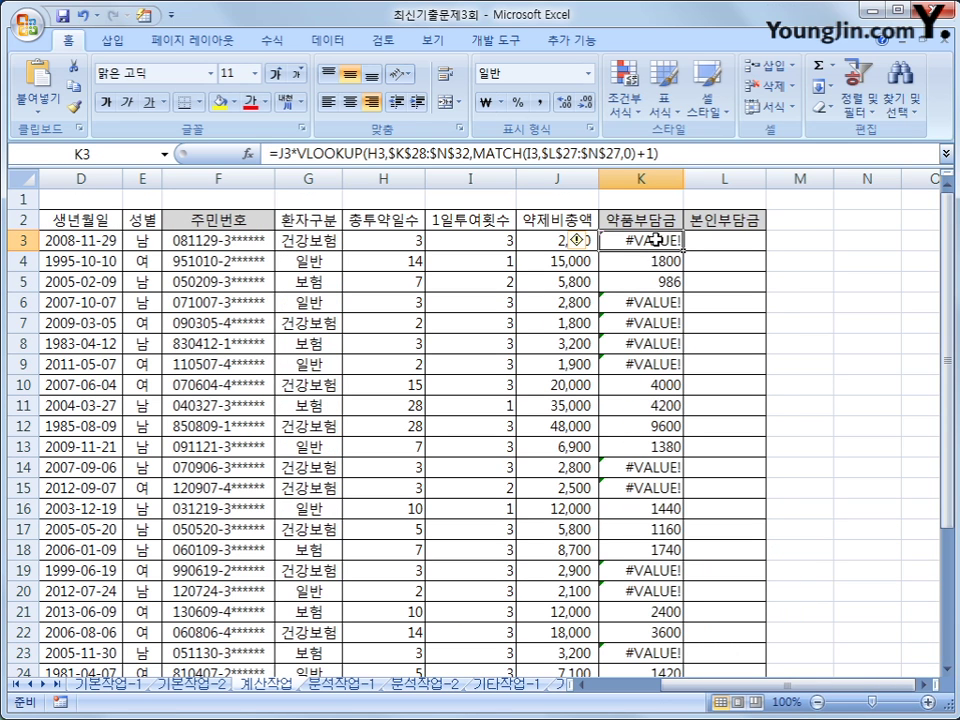
pyautogui.scroll(-3, 694, 332)
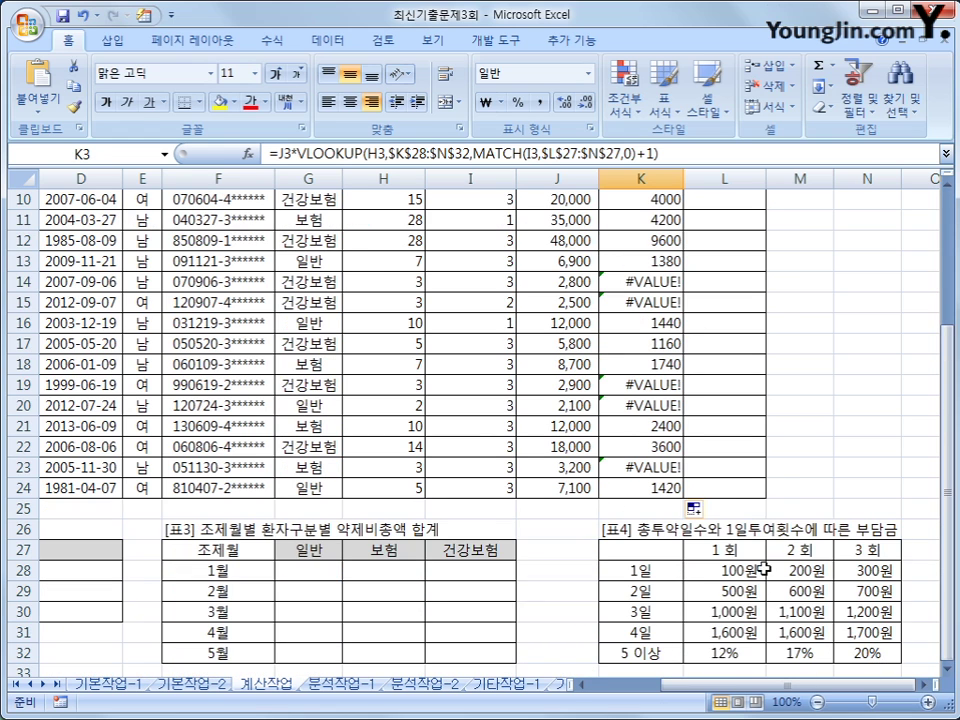
pyautogui.moveTo(727, 653); pyautogui.dragTo(840, 655)
pyautogui.click(671, 446)
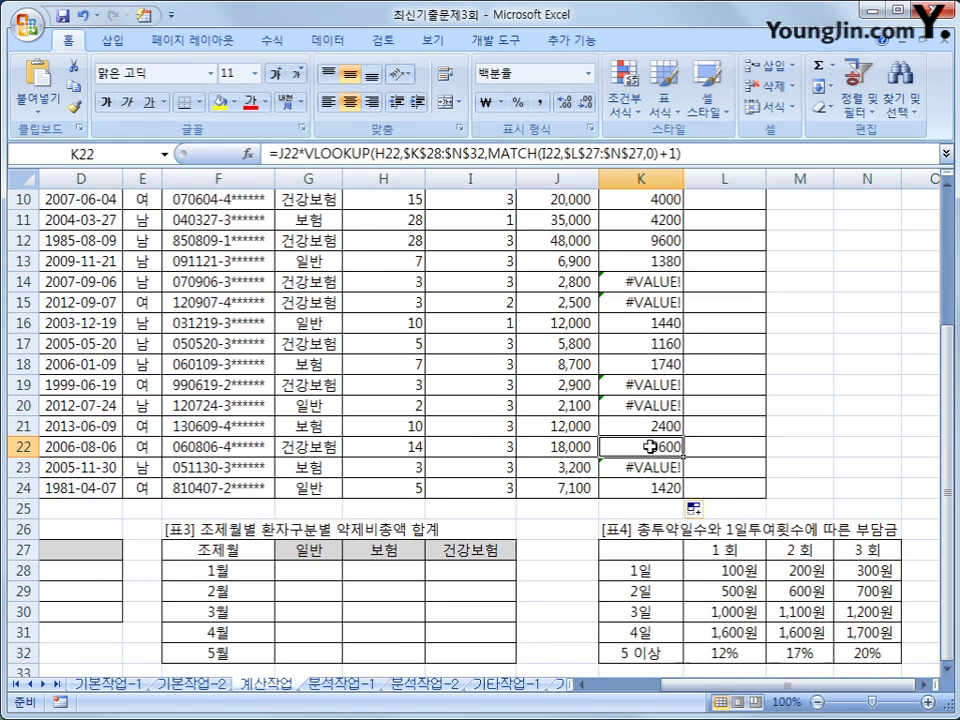
pyautogui.click(654, 428)
pyautogui.scroll(3, 656, 507)
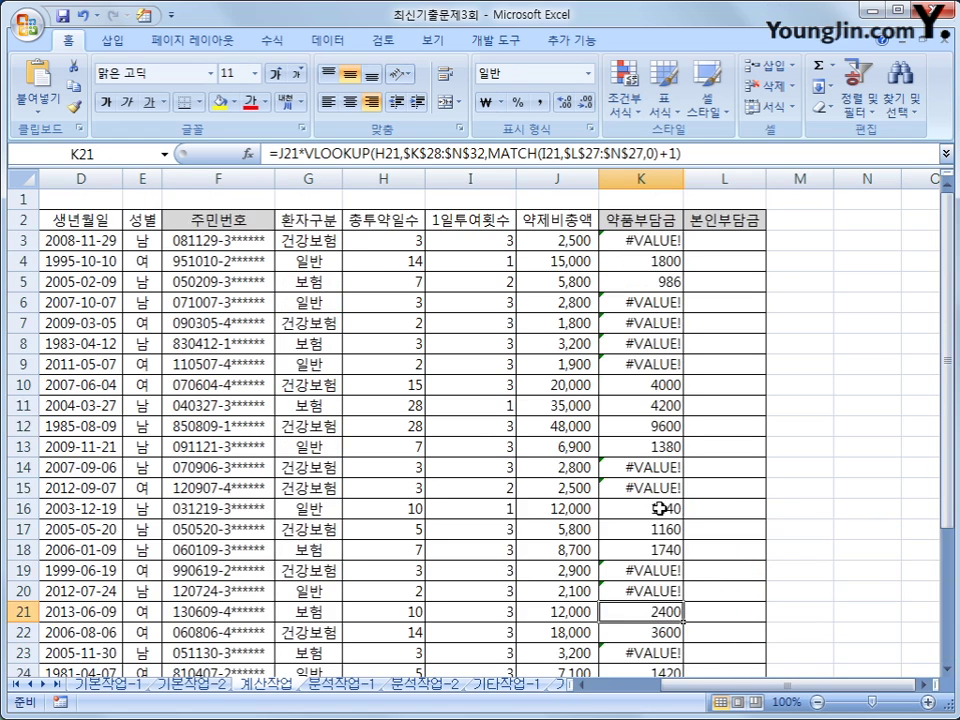
# Wrap the K3 formula J3*VLOOKUP(H3,$K$28:$N$32,MATCH(I3,$L$27:$N$27,0)+1) in IFERROR and start its value_if_error argument.
pyautogui.click(640, 244)
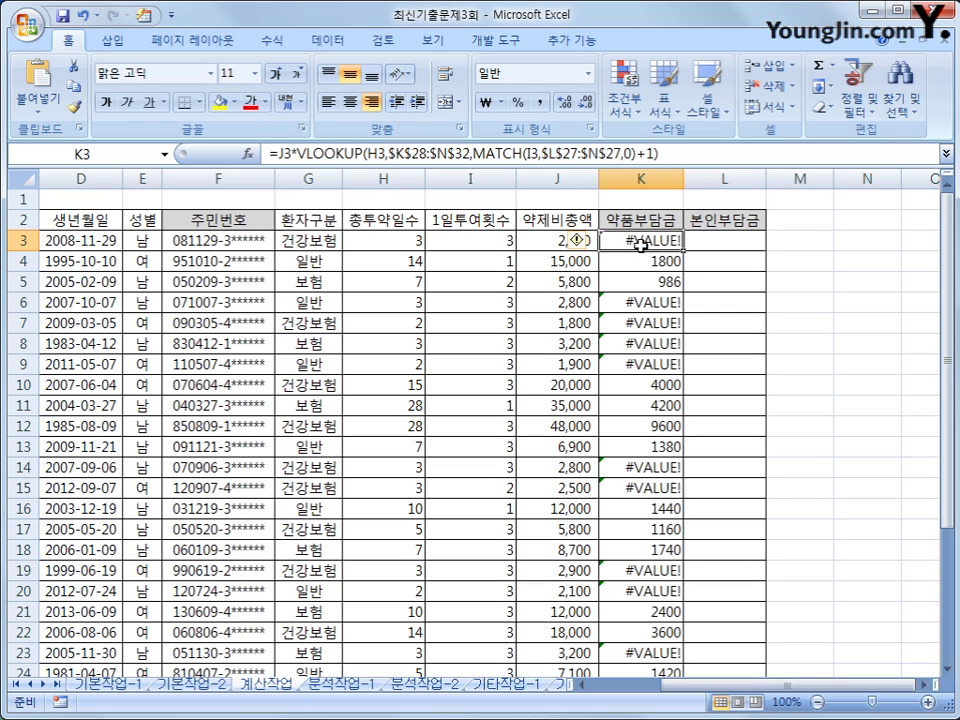
pyautogui.click(272, 153)
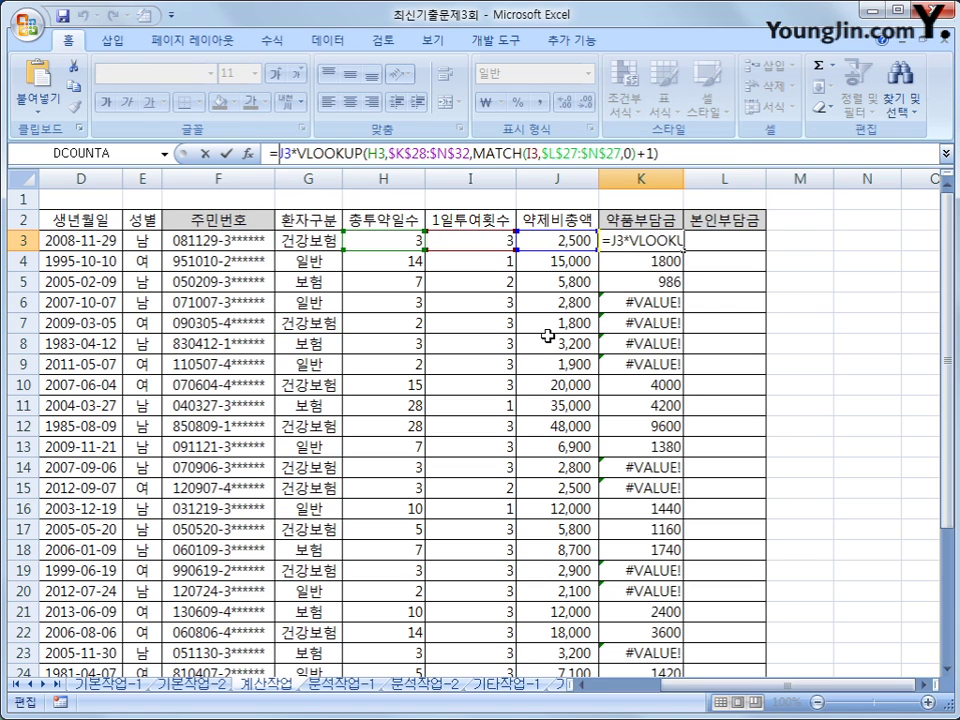
pyautogui.write('I')
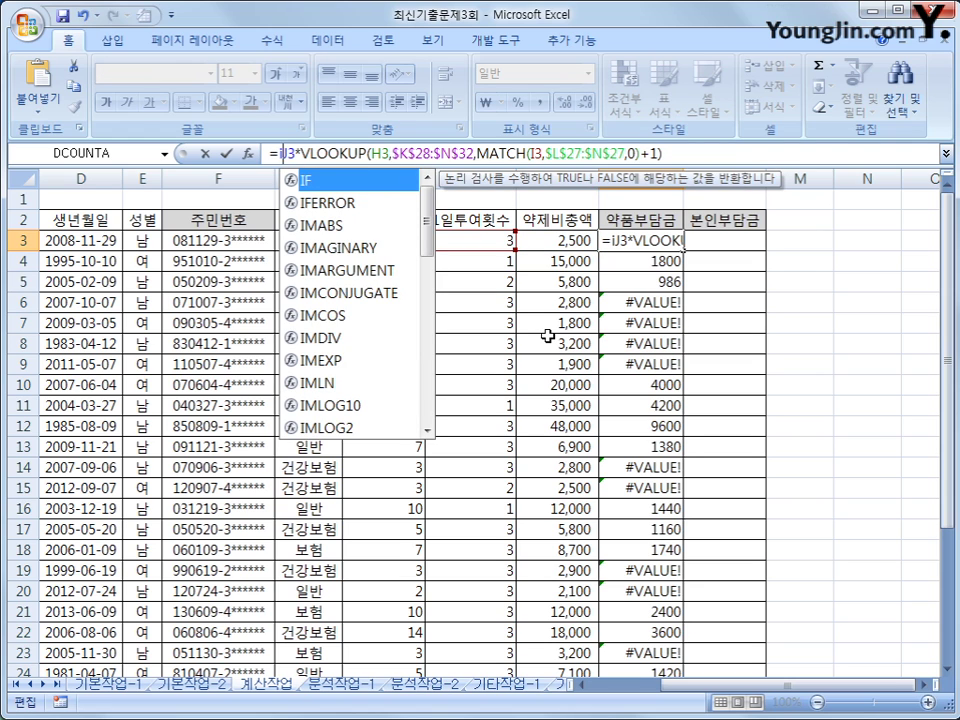
pyautogui.write('fe')
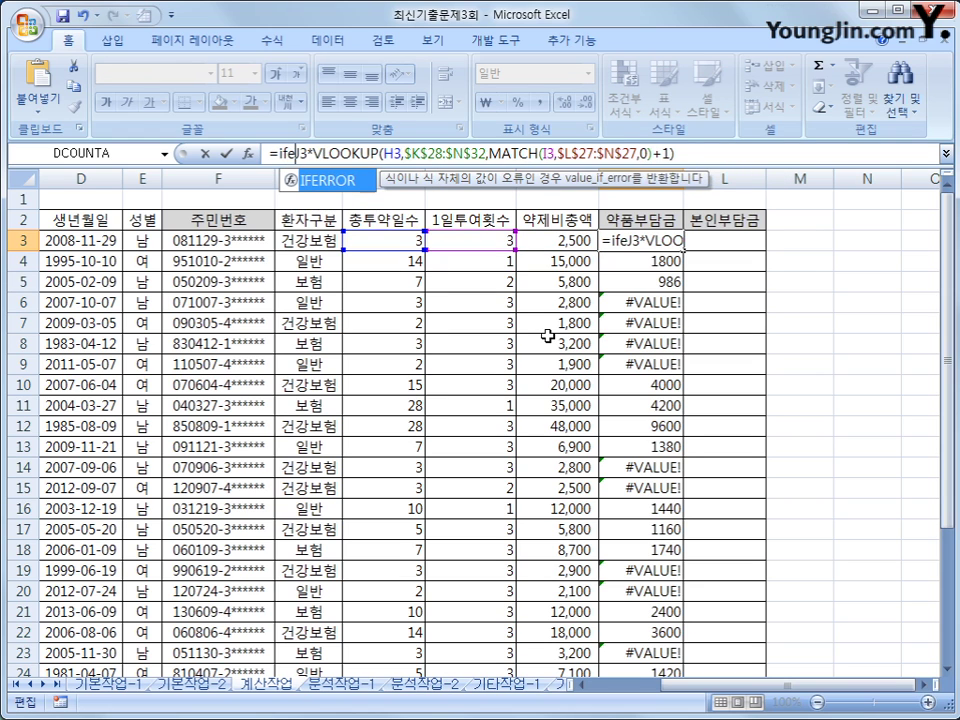
pyautogui.press('Tab')
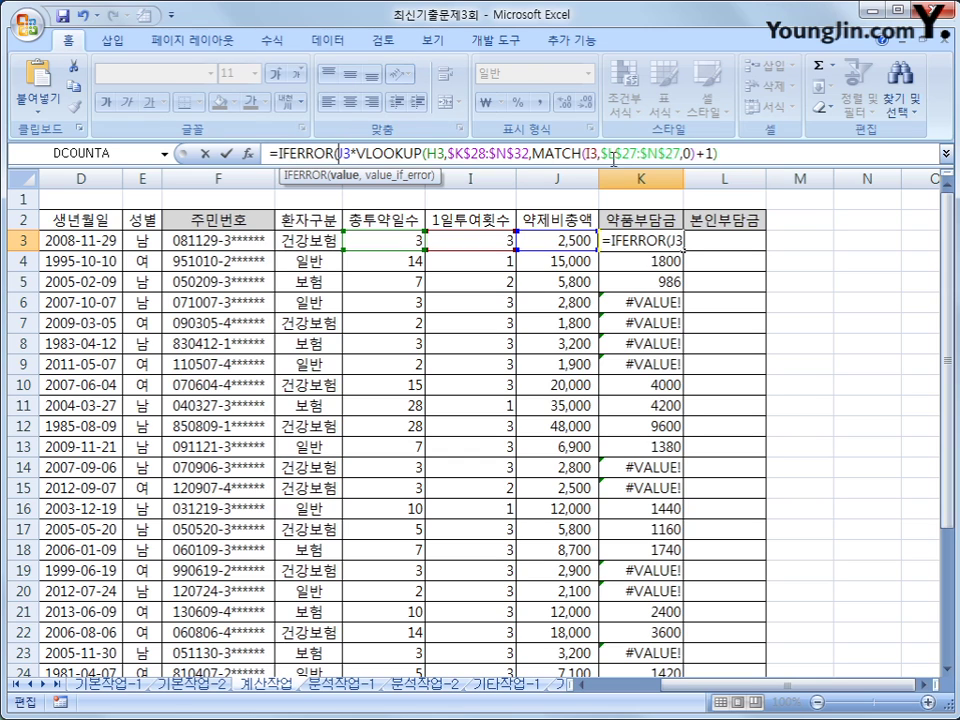
pyautogui.write(',')
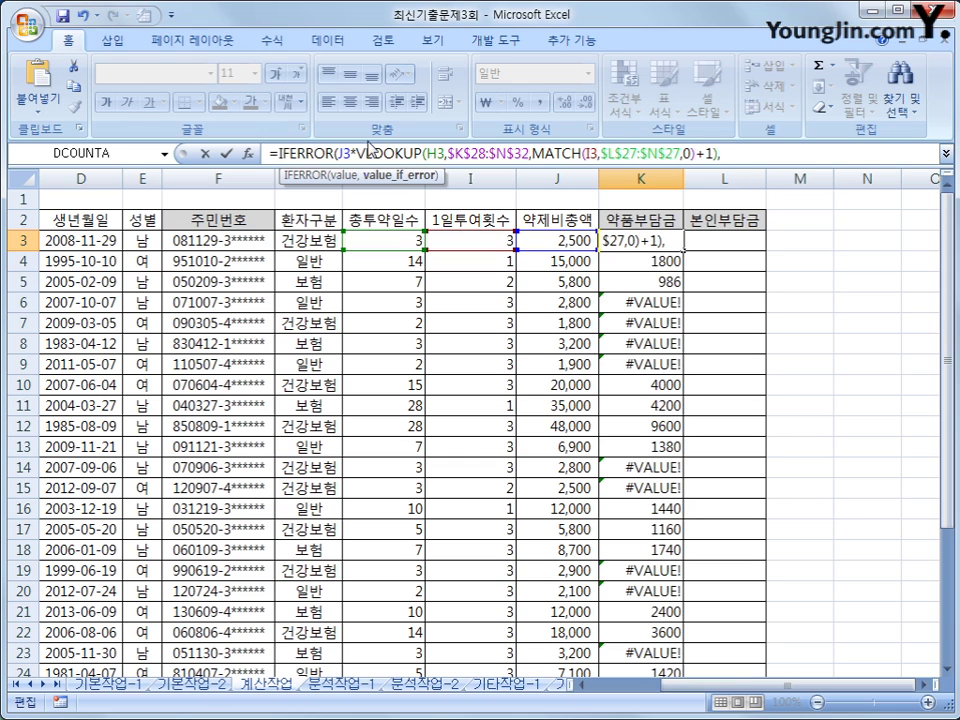
# Complete K3's IFERROR with VLOOKUP(H3,$K$28:$N$32,MATCH(I3,$L$27:$N$27,0)+1) as the fallback and fill the formula down the 약품부담금 column.
pyautogui.moveTo(356, 153); pyautogui.dragTo(712, 153)
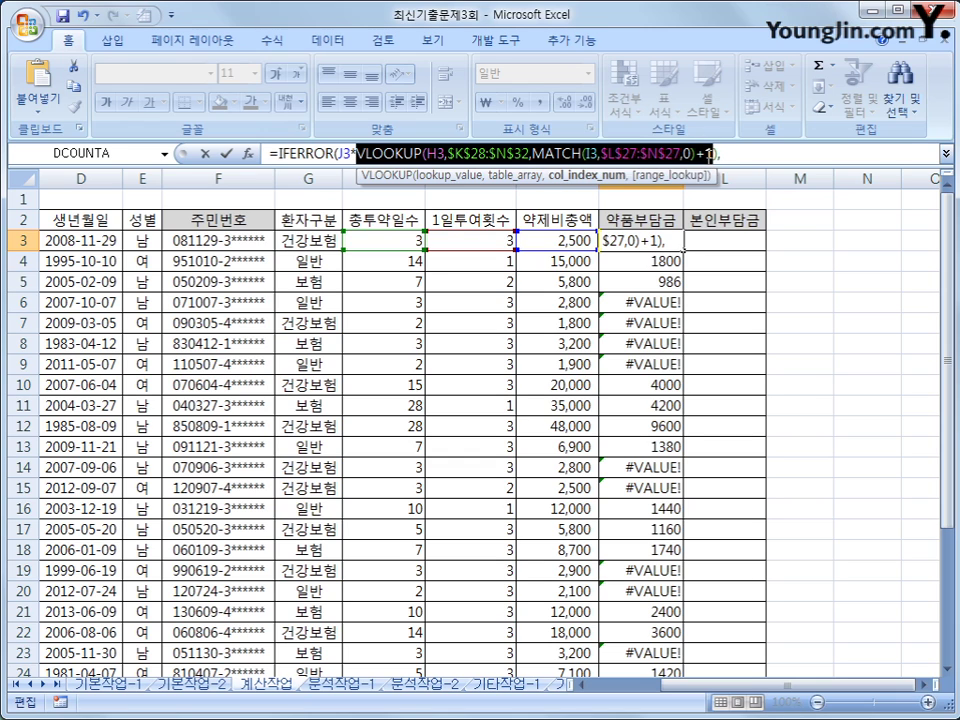
pyautogui.click(717, 153)
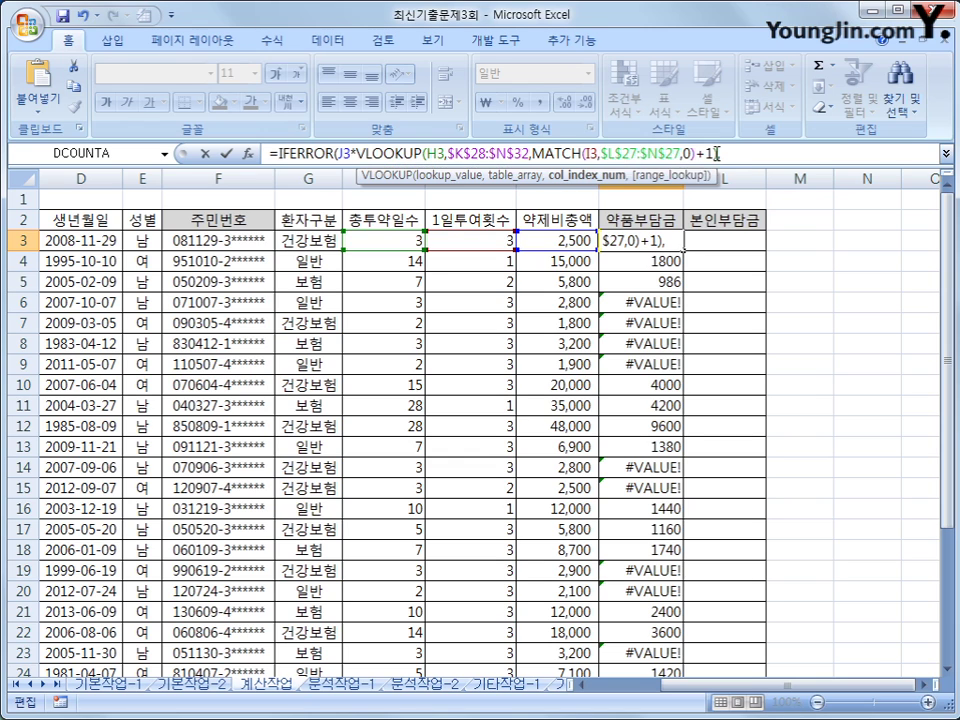
pyautogui.moveTo(717, 153); pyautogui.dragTo(357, 153)
pyautogui.press('End')
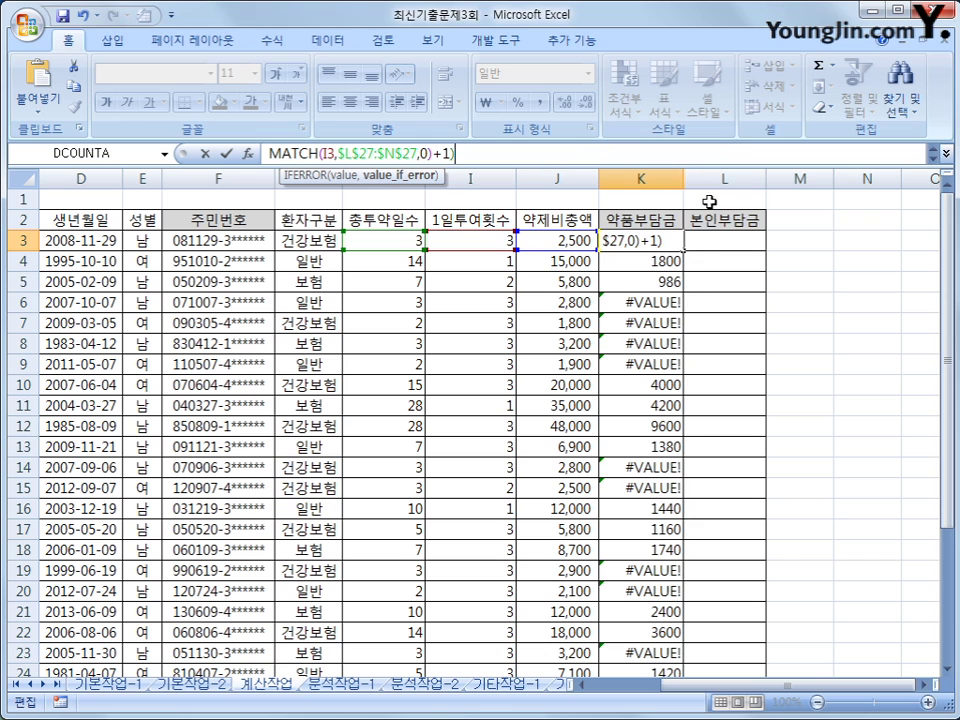
pyautogui.click(945, 153)
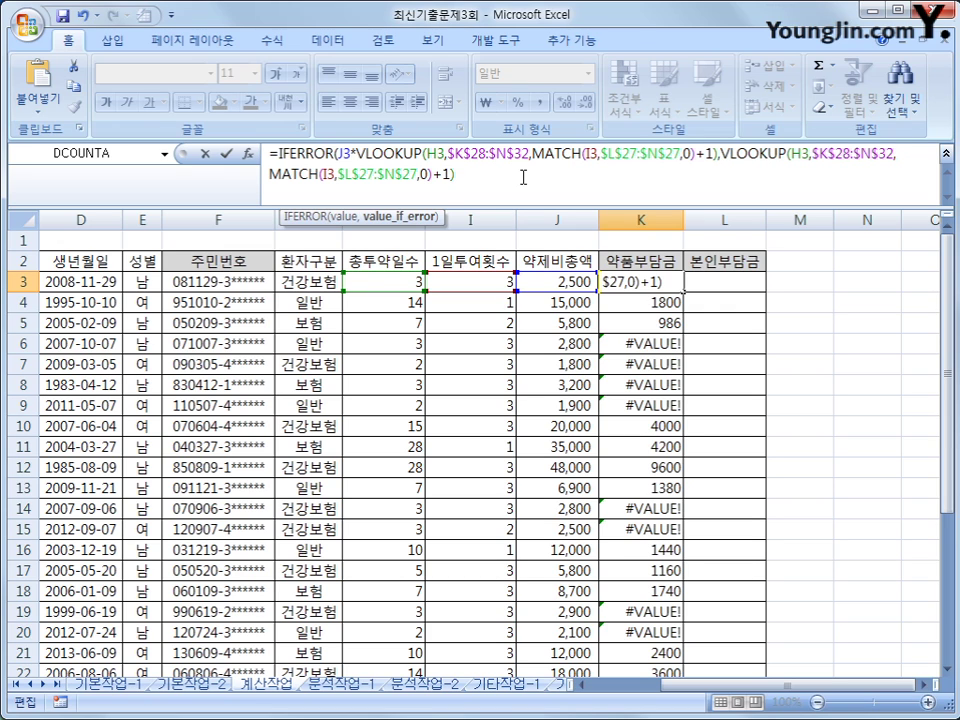
pyautogui.write(',')
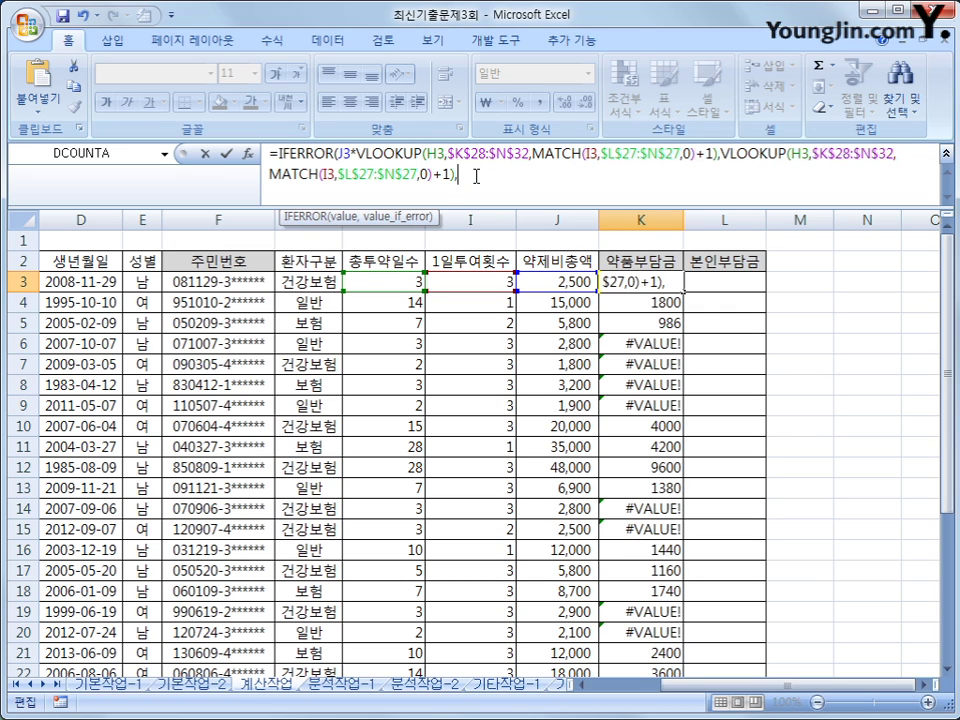
pyautogui.press('BackSpace')
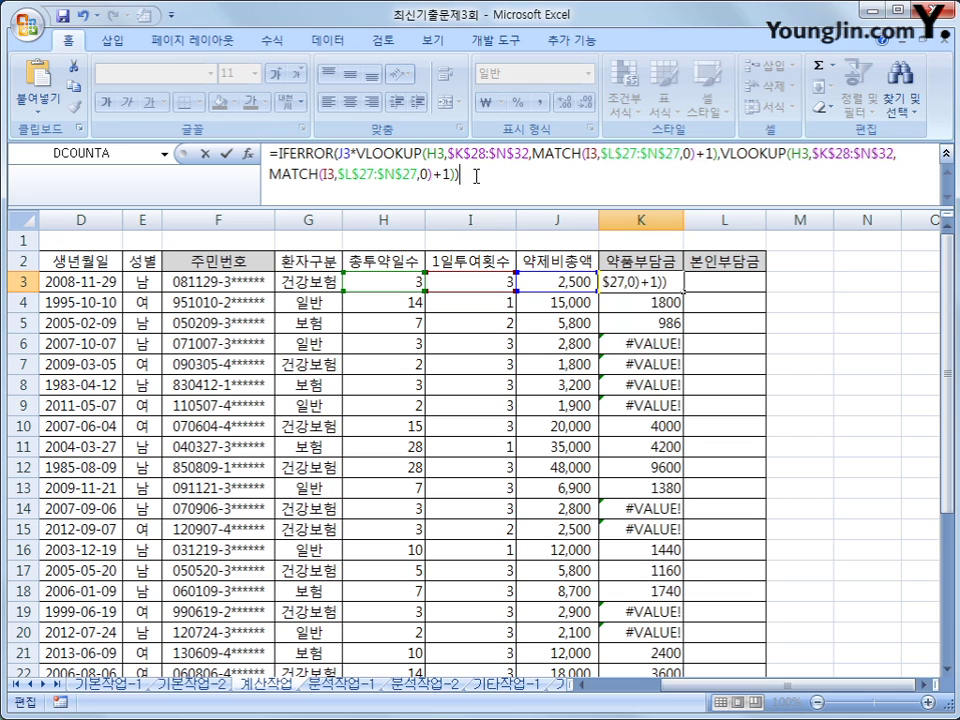
pyautogui.press('Return')
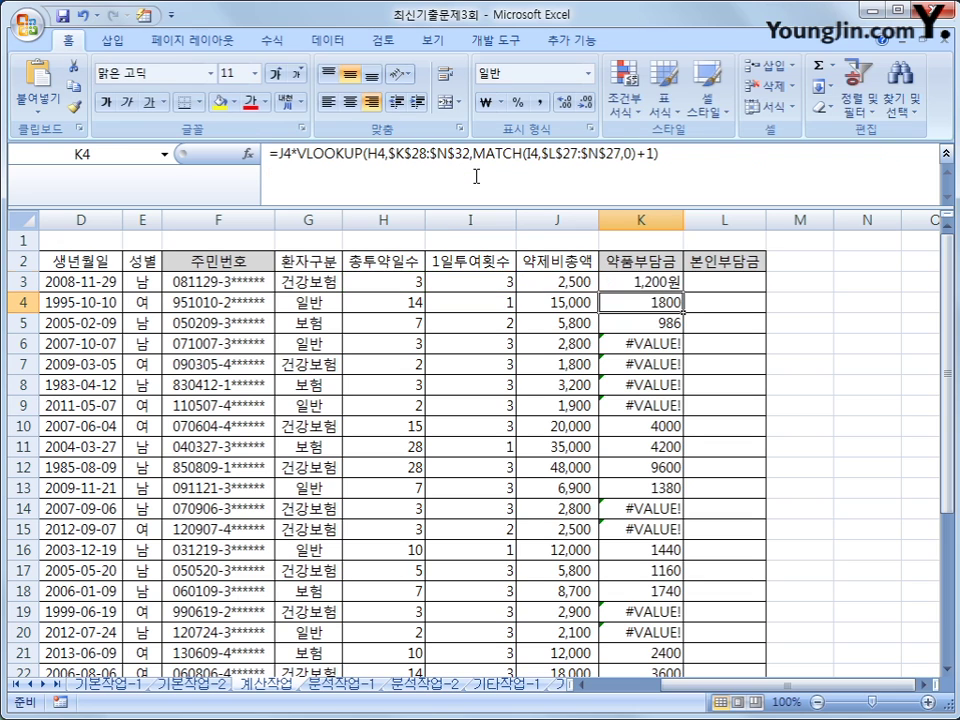
pyautogui.click(668, 281)
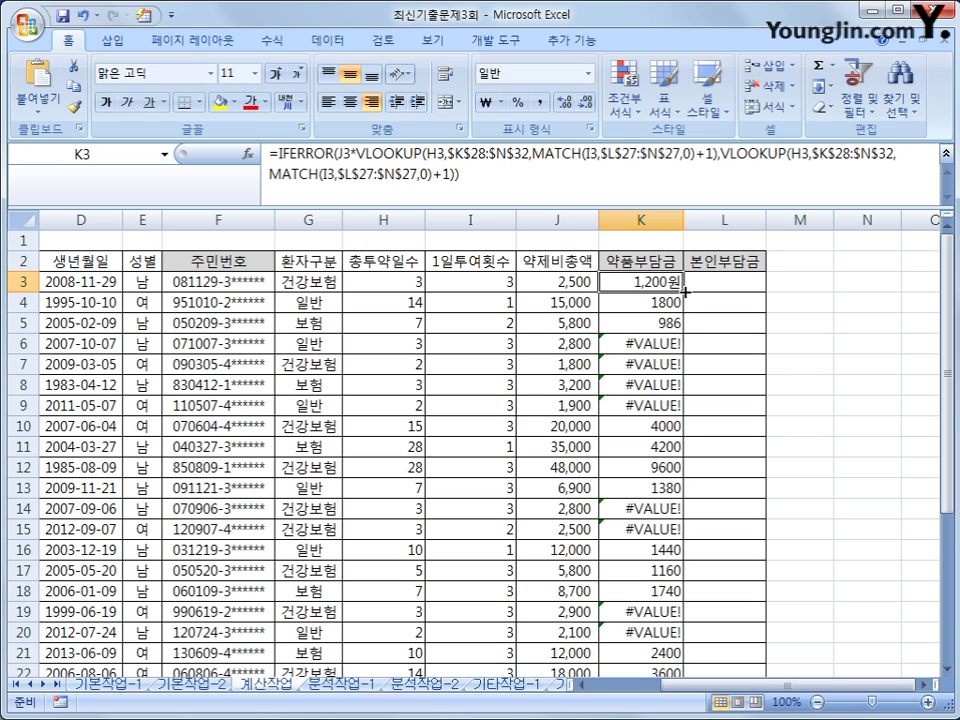
pyautogui.doubleClick(683, 290)
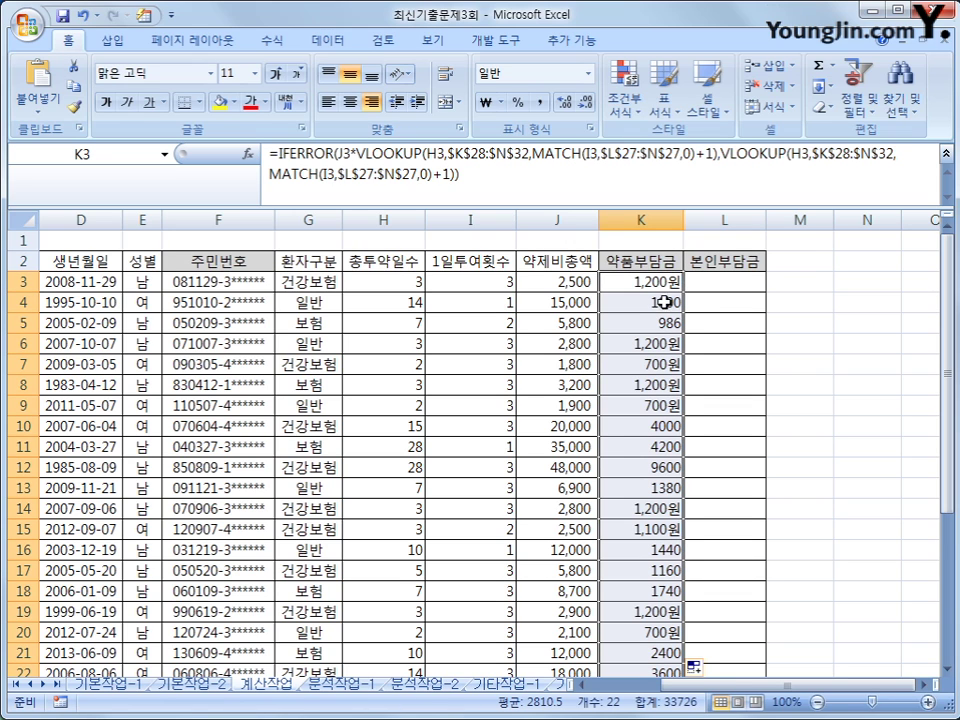
# Check the filled IFERROR formulas in 약품부담금 cells K4, K5 and K9 through K12.
pyautogui.click(668, 301)
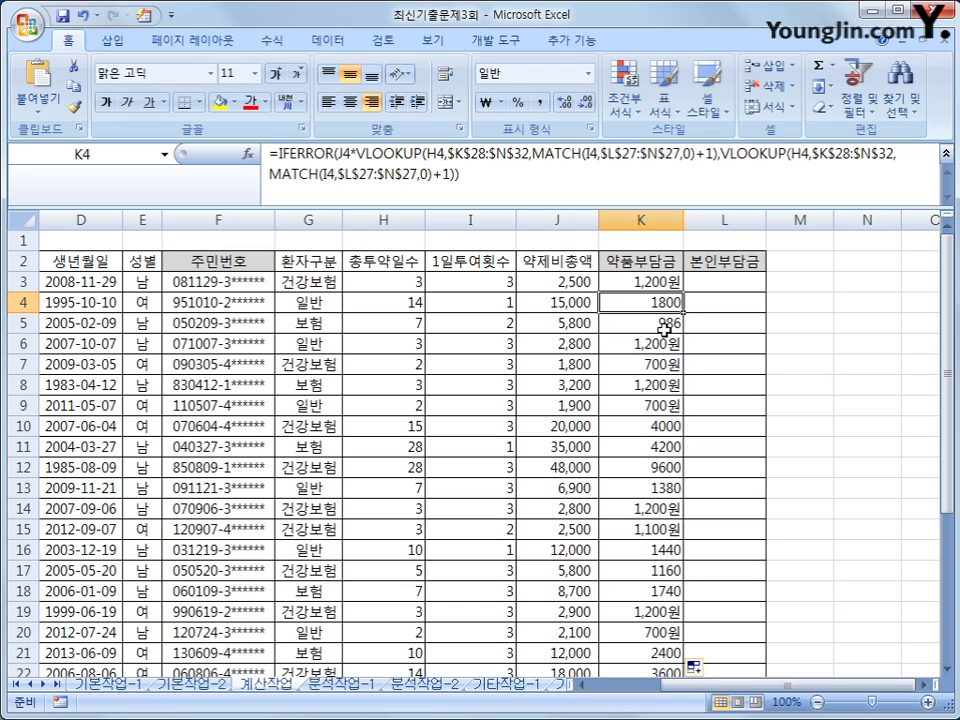
pyautogui.click(668, 322)
pyautogui.click(650, 426)
pyautogui.click(650, 405)
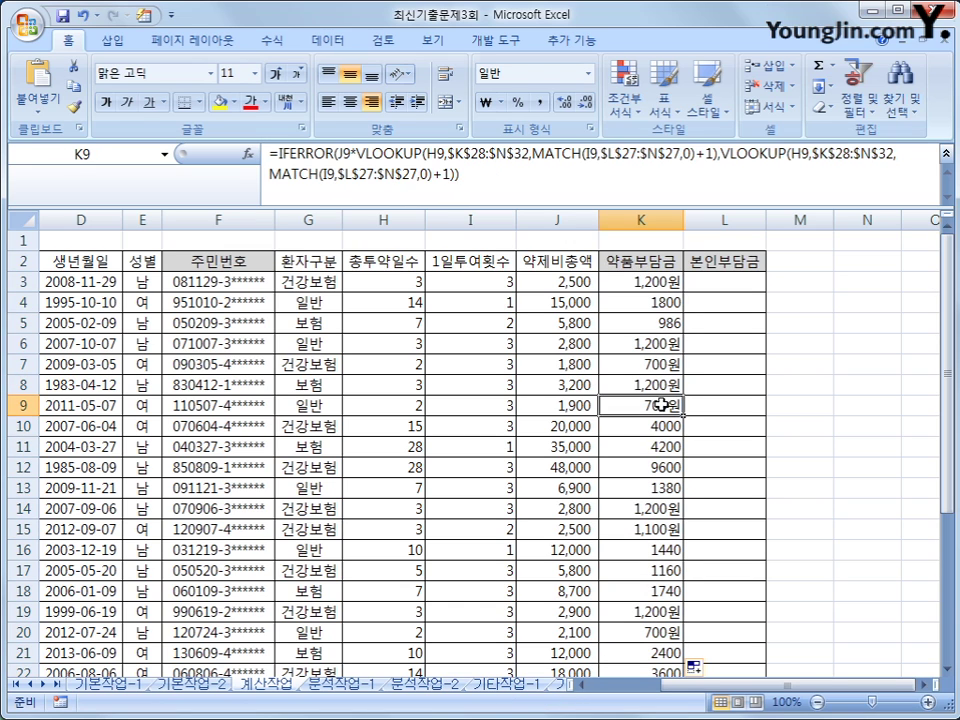
pyautogui.click(650, 426)
pyautogui.click(660, 447)
pyautogui.click(658, 464)
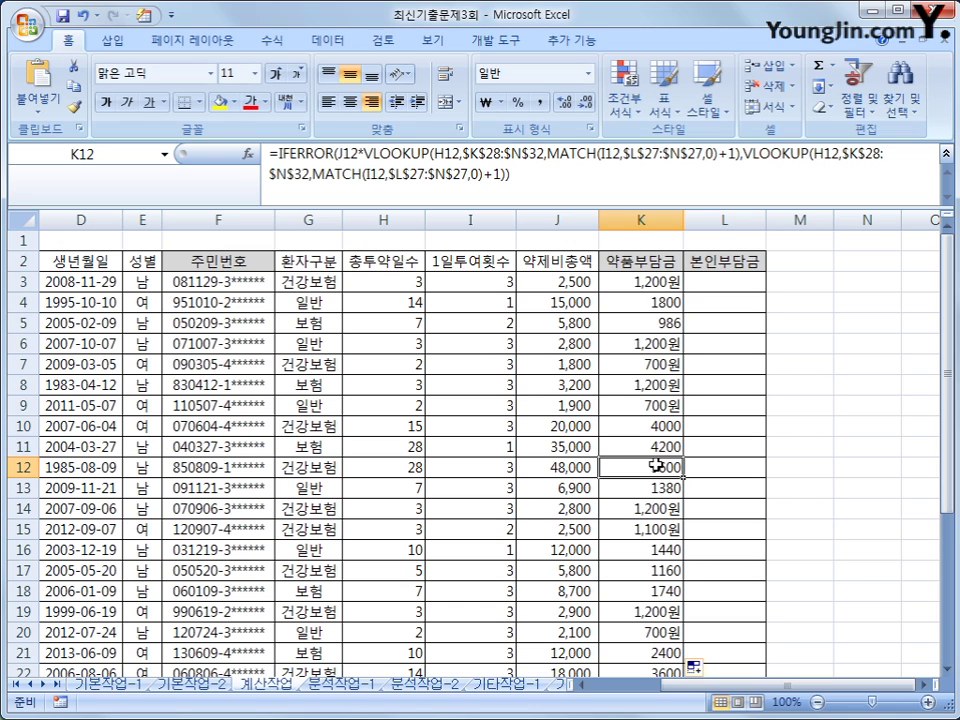
# Review the full K3 formula, especially its fallback VLOOKUP argument, and compare it with the formula in K5.
pyautogui.click(668, 281)
pyautogui.click(947, 157)
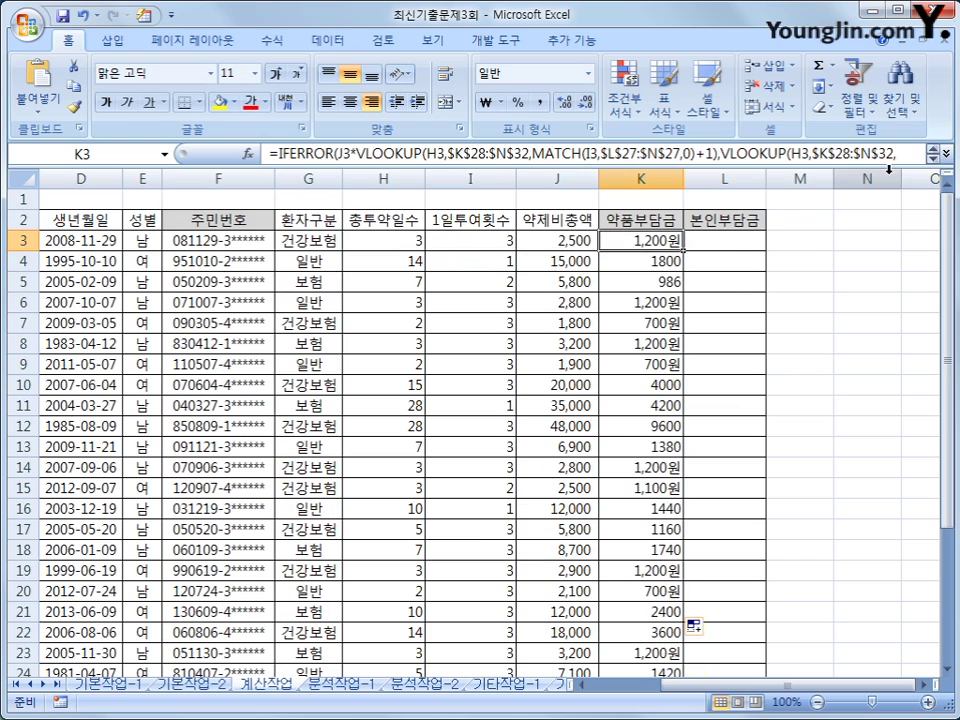
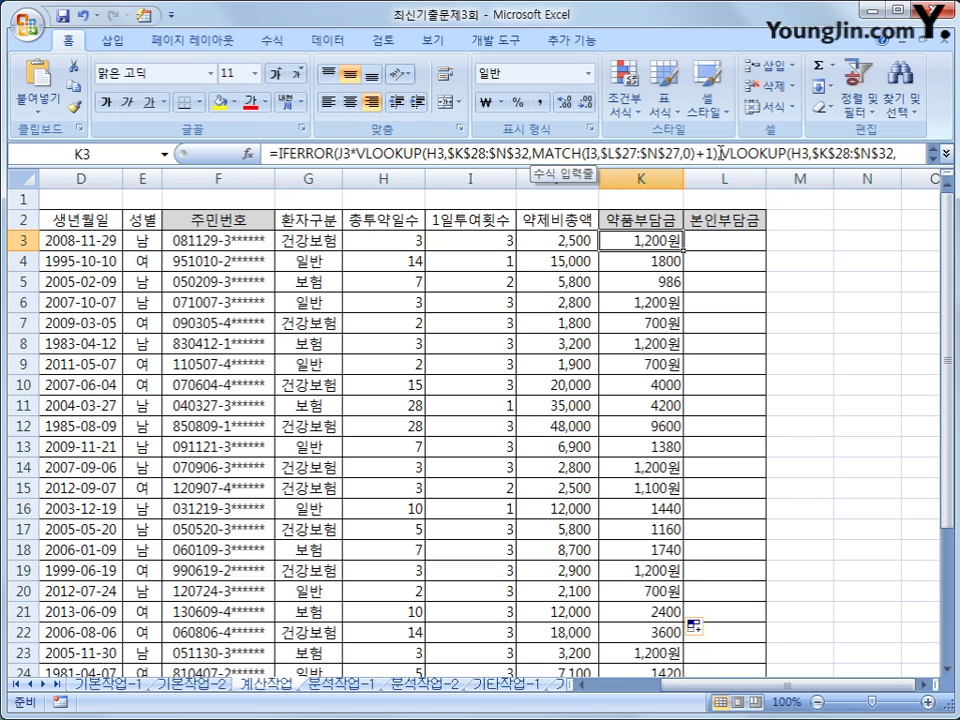
pyautogui.hotkey('ctrl', 'shift', 'u')
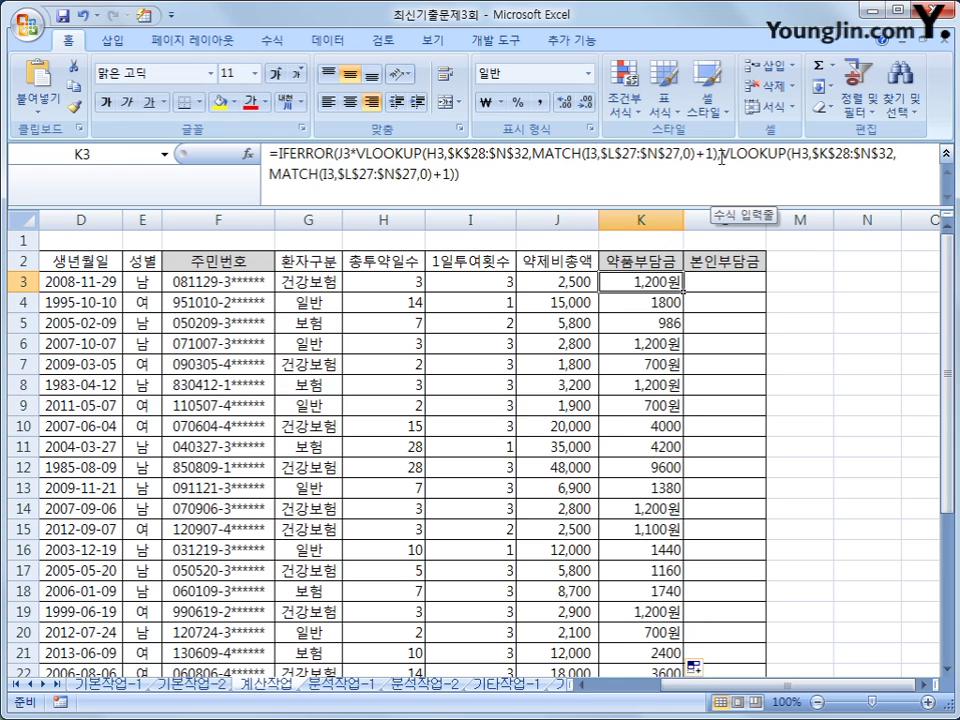
pyautogui.moveTo(721, 155); pyautogui.dragTo(461, 176)
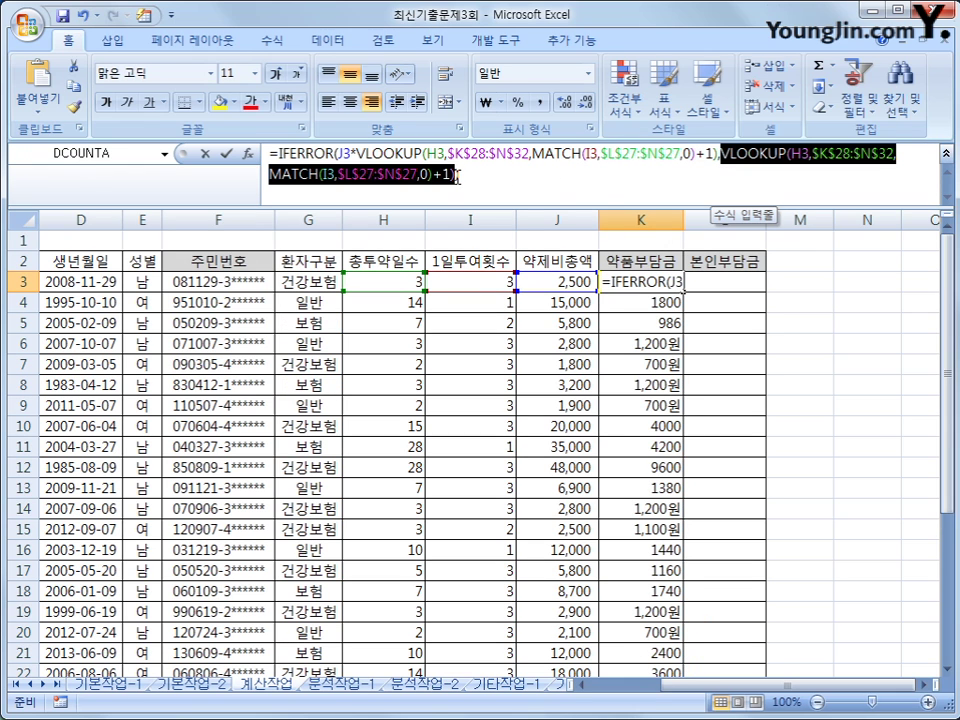
pyautogui.press('Return')
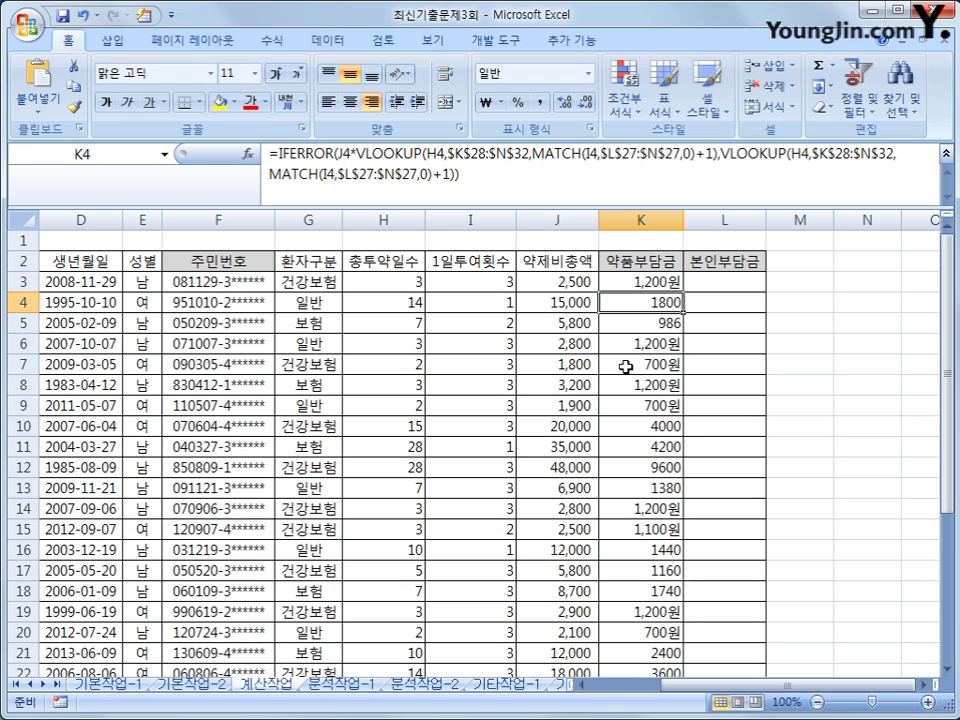
pyautogui.click(636, 328)
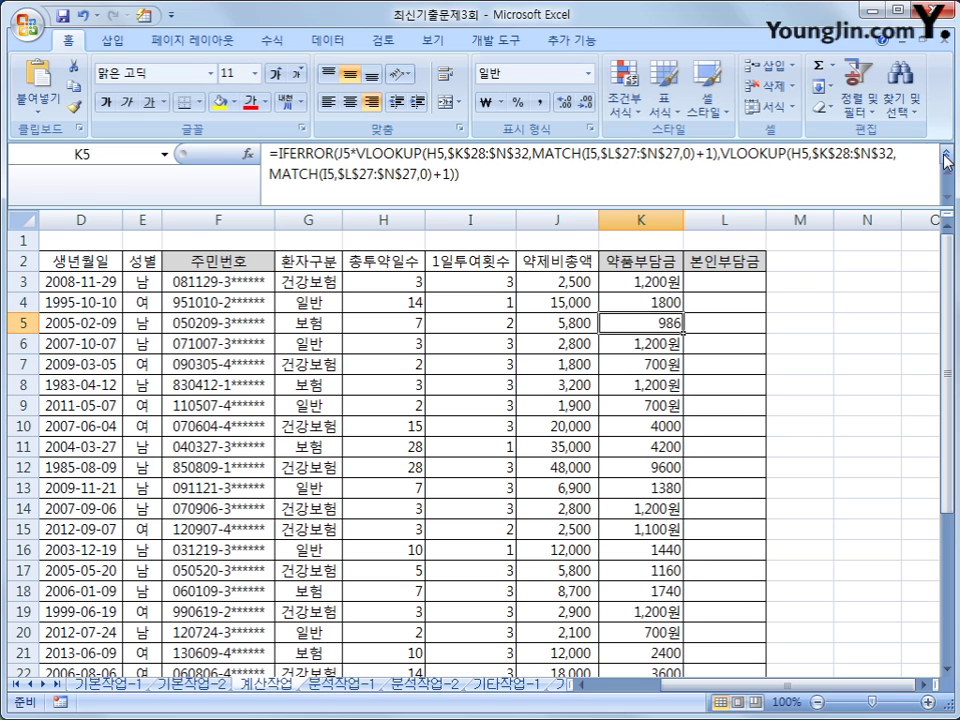
pyautogui.click(945, 157)
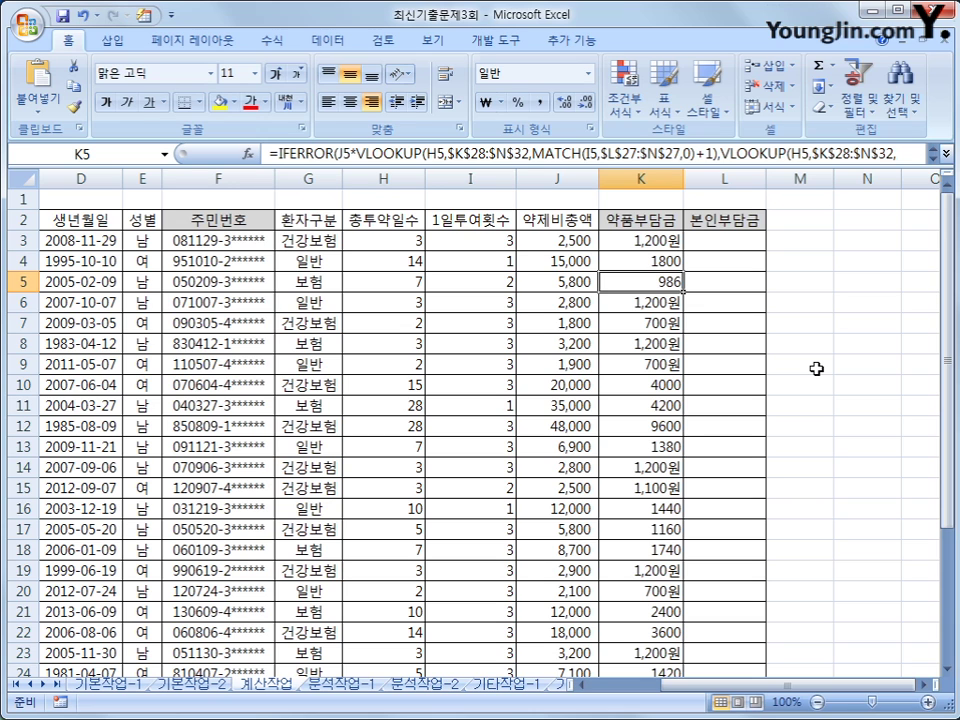
# Switch to the Visual Basic editor and insert a new standard module into the workbook's project.
pyautogui.click(506, 41)
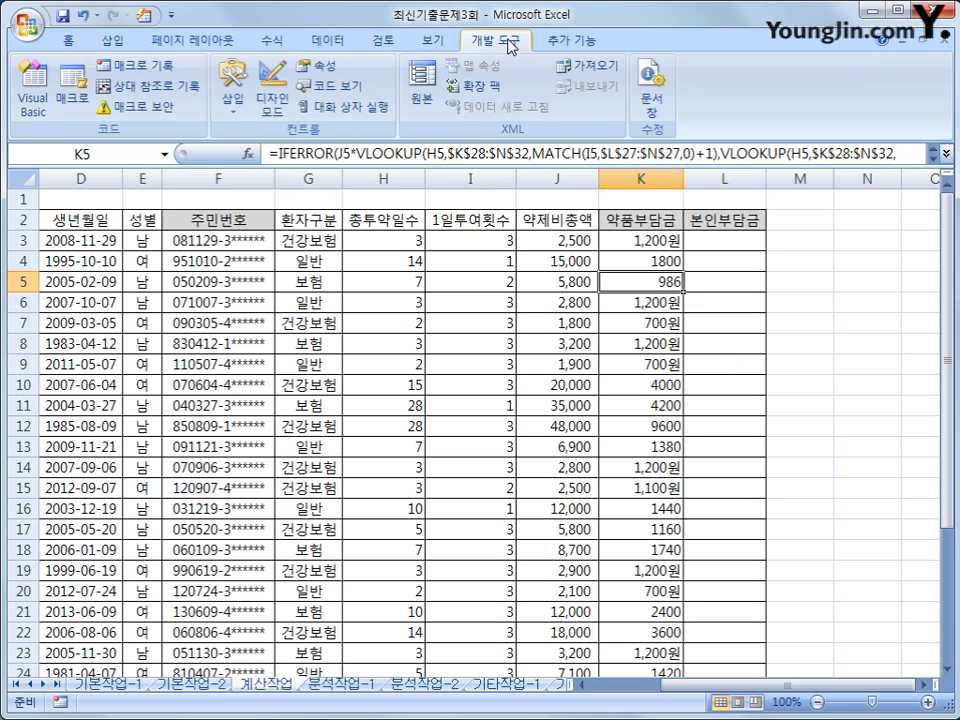
pyautogui.click(34, 95)
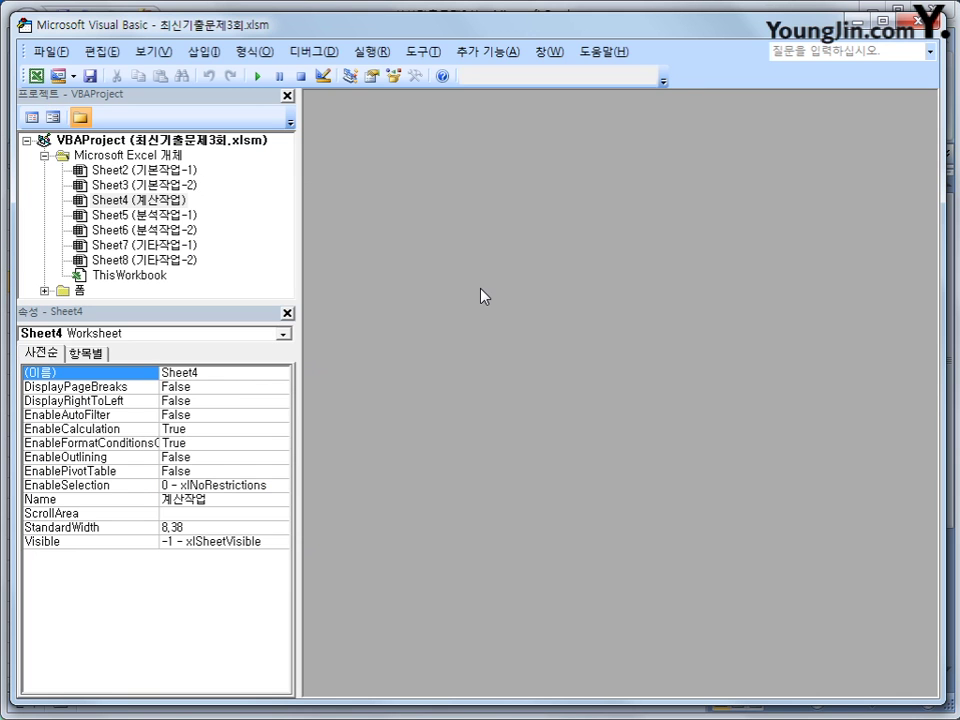
pyautogui.click(204, 51)
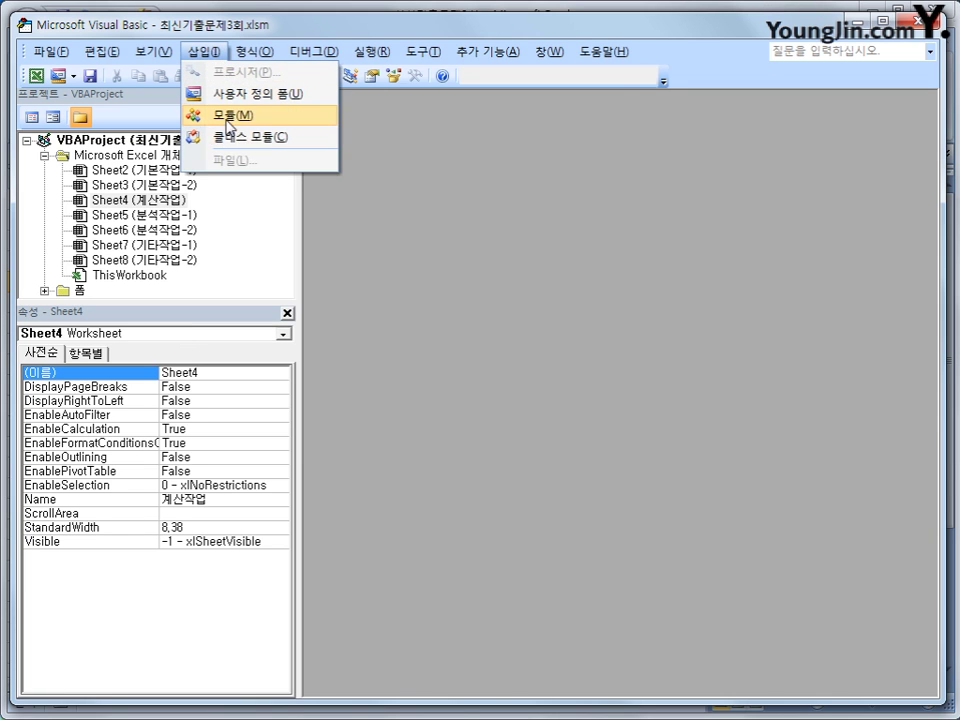
pyautogui.click(216, 113)
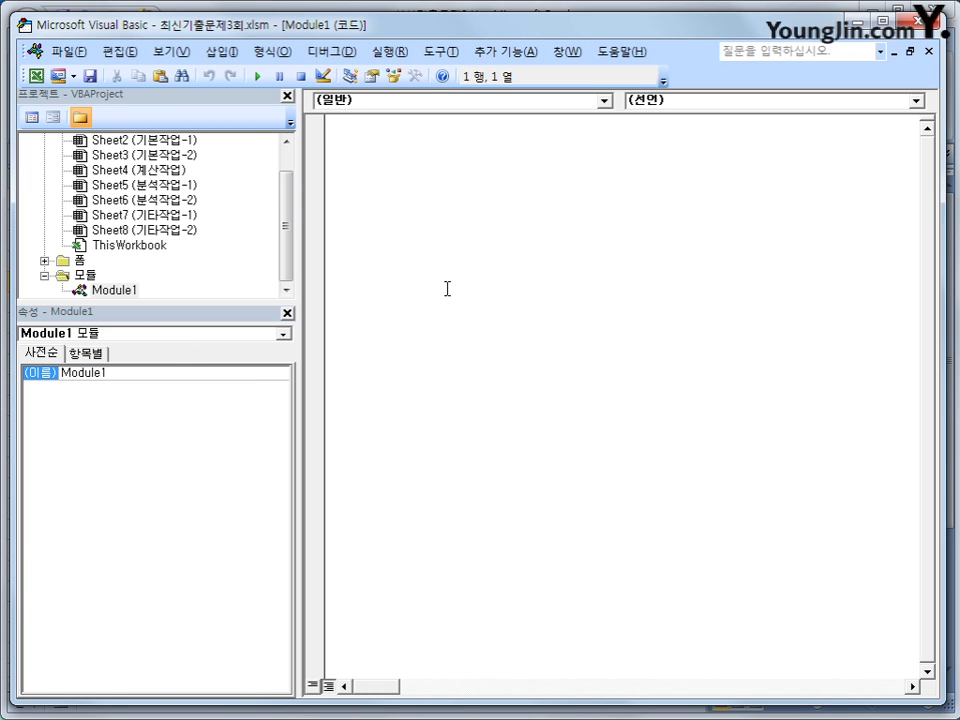
# Declare Public Function fn본인부담금(약제비총액, 환자구분) in the module, with blank lines for the function body.
pyautogui.write('public fu')
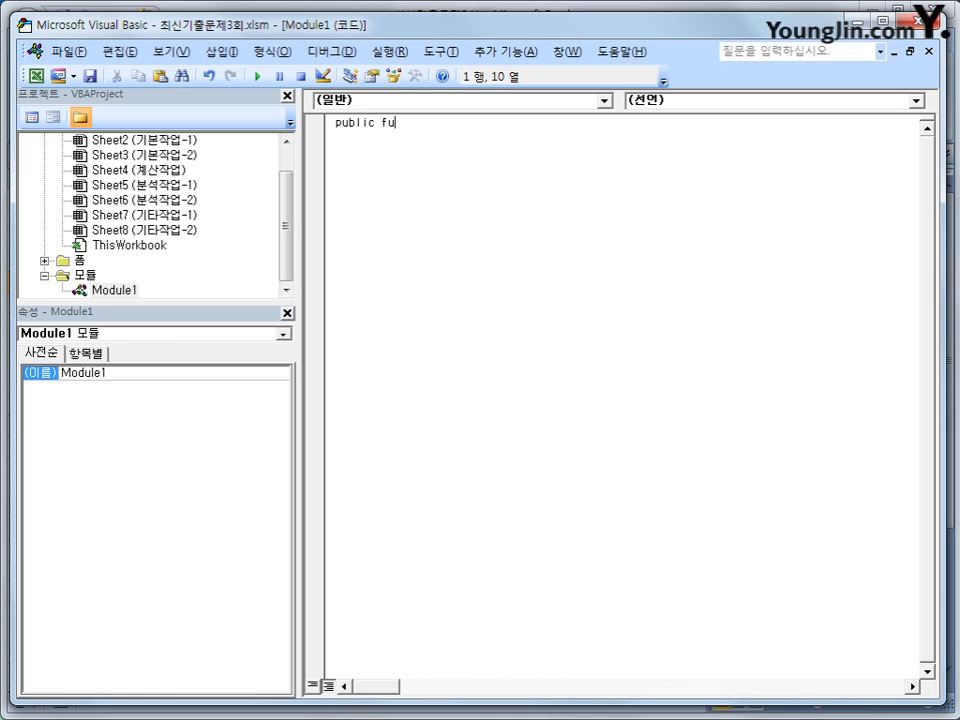
pyautogui.write('nction fn본인부다')
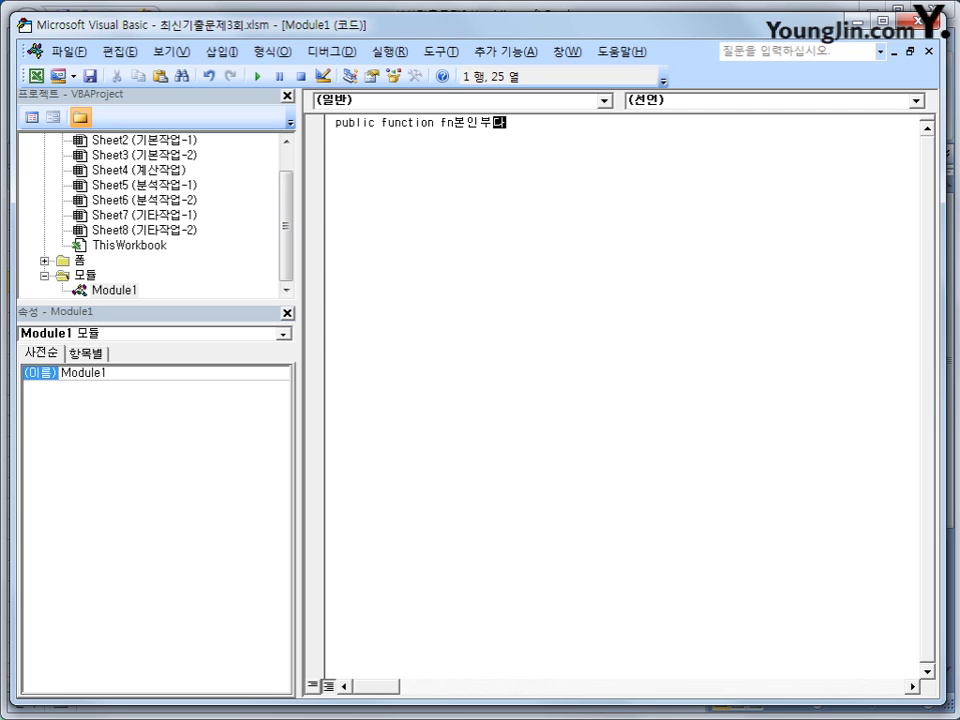
pyautogui.write('금(약제비총액, ')
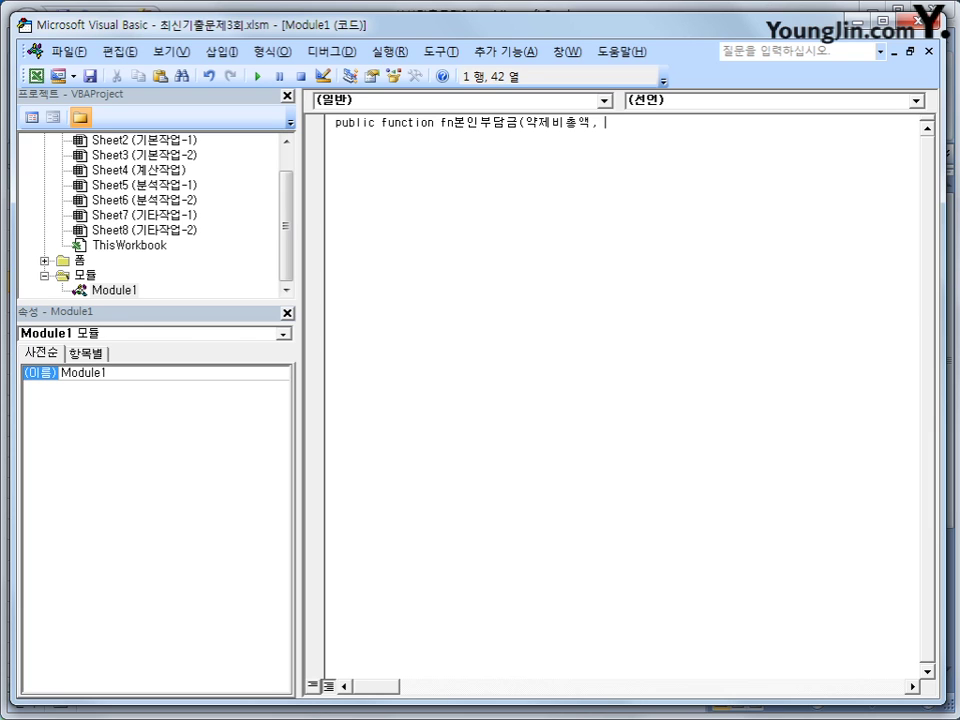
pyautogui.write('환자구분)')
pyautogui.press('Return')
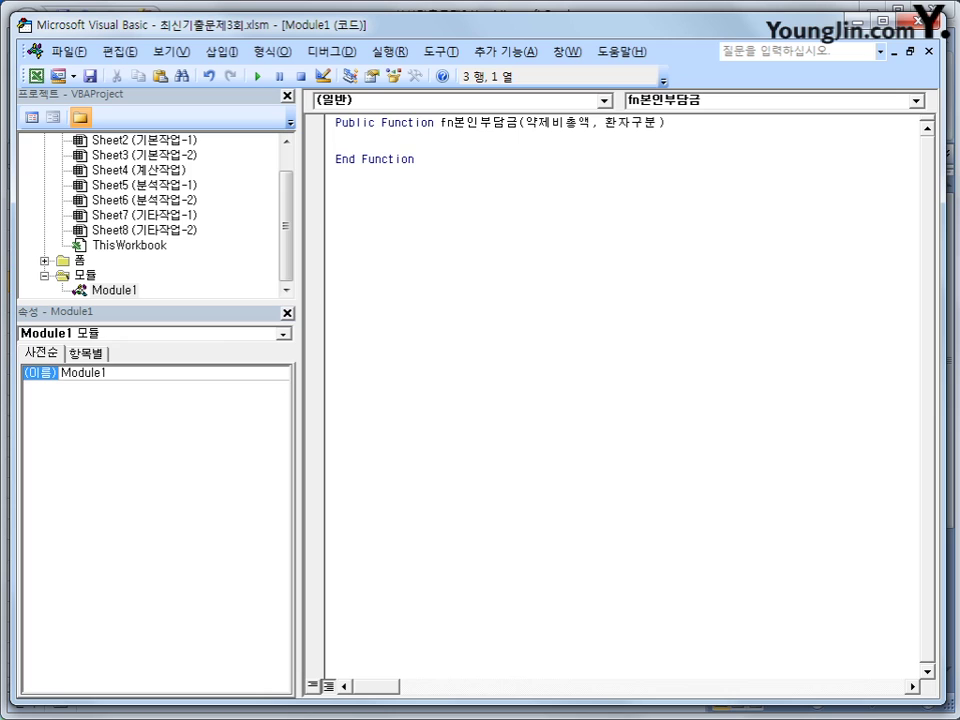
pyautogui.press('Up')
pyautogui.press('Return')
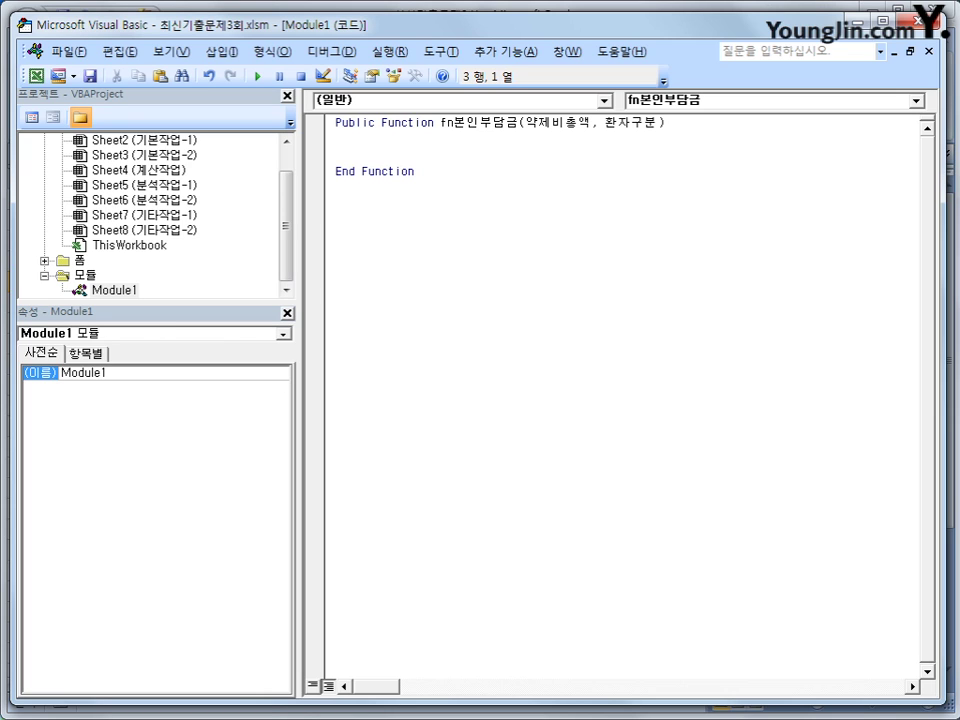
pyautogui.press('Tab')
# Examine the 환자구분 argument, the empty body and the 본인부담금 part of the function name.
pyautogui.click(629, 122)
pyautogui.click(369, 154)
pyautogui.moveTo(454, 122); pyautogui.dragTo(522, 122)
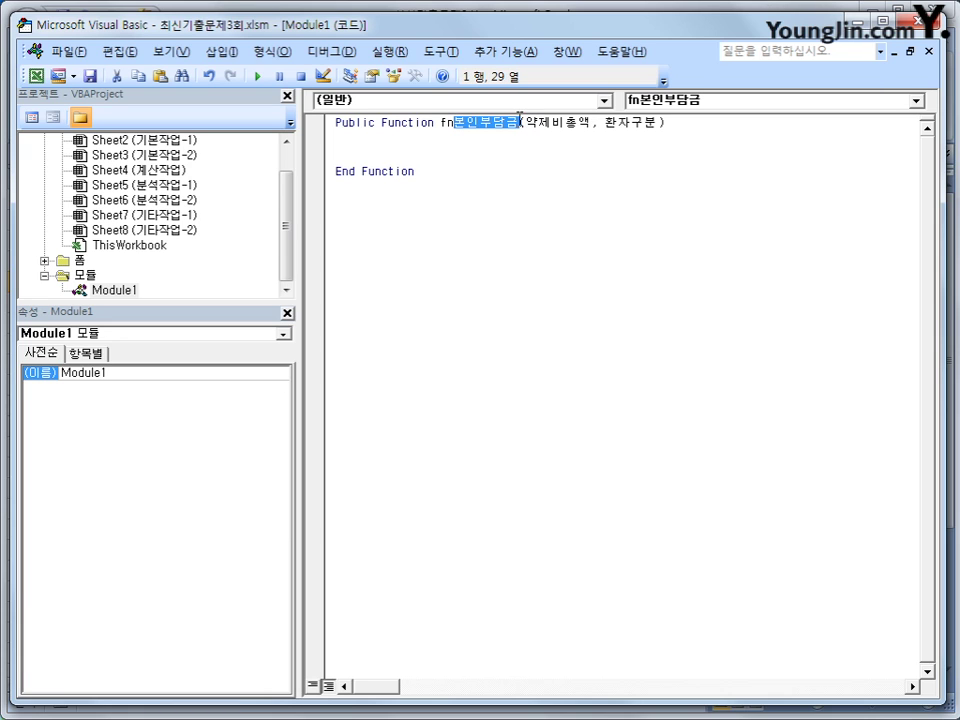
# Begin the body of fn본인부담금 with an If statement testing 약제비총액 >= 15000.
pyautogui.click(389, 154)
pyautogui.click(380, 148)
pyautogui.press('Tab')
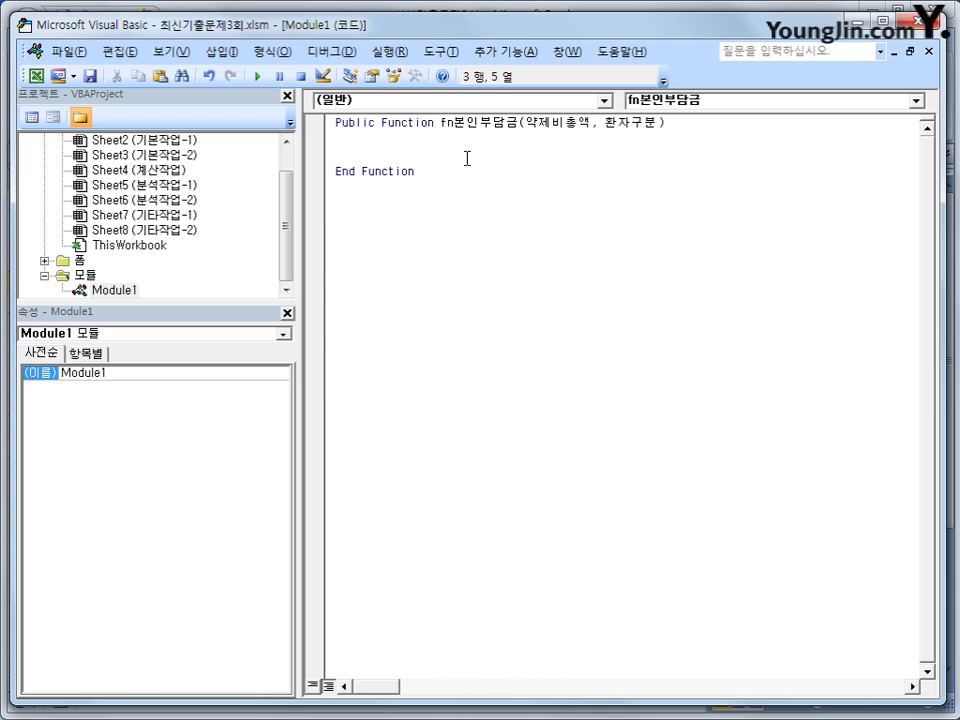
pyautogui.write('if 약제비총액 ')
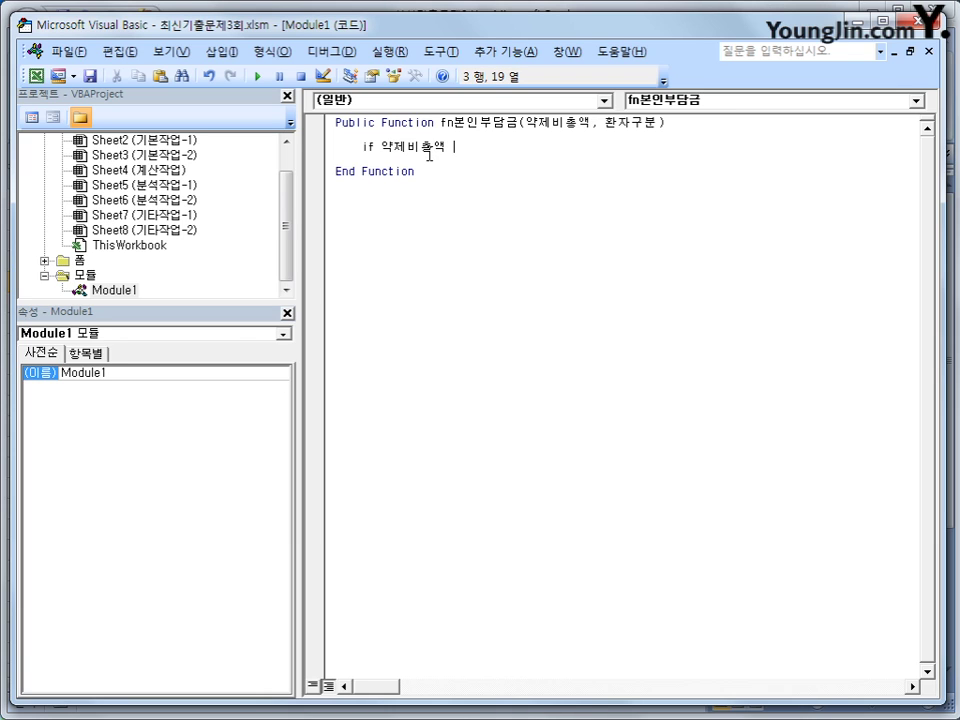
pyautogui.write('>=15000 ')
pyautogui.write('소두')
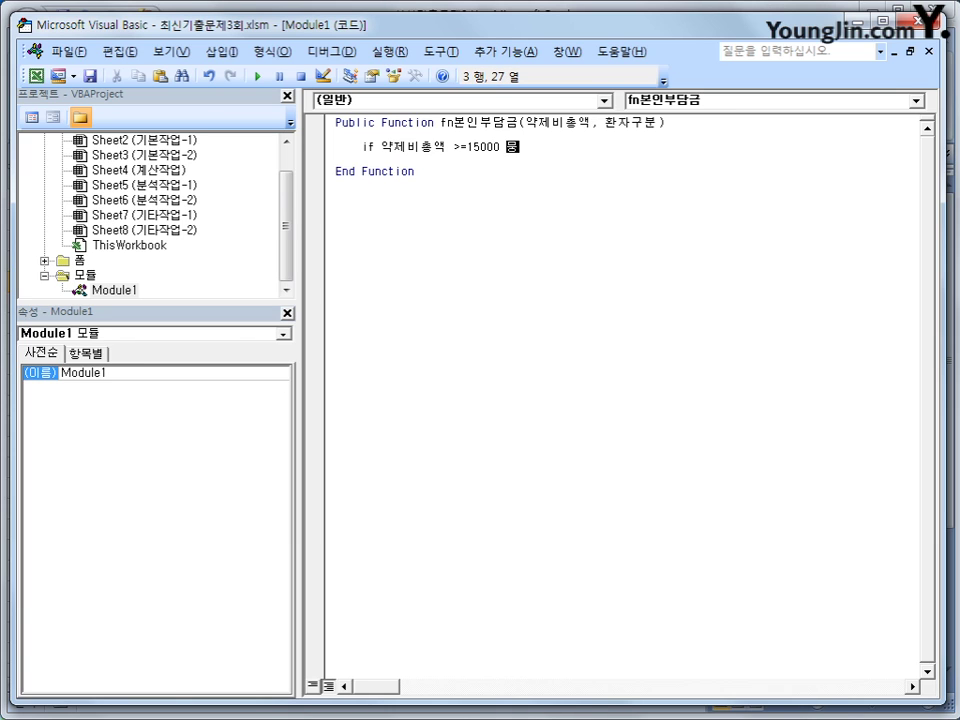
pyautogui.press('BackSpace')
pyautogui.press('BackSpace')
pyautogui.press('BackSpace')
pyautogui.press('BackSpace')
# Complete the If condition with And 환자구분 = "건강보험" Then.
pyautogui.write('and 환자구분 ="rjs')
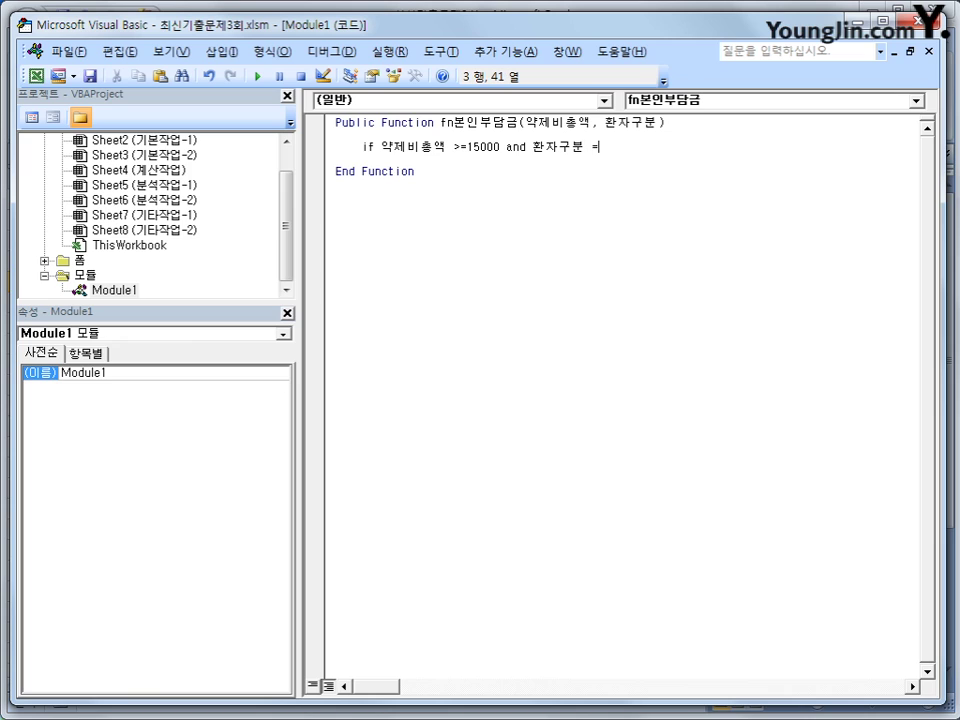
pyautogui.press('BackSpace')
pyautogui.press('BackSpace')
pyautogui.press('BackSpace')
pyautogui.press('Hangul')
pyautogui.write('건강보')
pyautogui.press('BackSpace')
pyautogui.press('BackSpace')
pyautogui.press('BackSpace')
pyautogui.write('강보험')
pyautogui.press('Hangul')
pyautogui.write('" then')
pyautogui.press('Return')
# Under the If line, assign fn본인부담금 = 약제비총액 - 약제비총액 * 0.3 on an indented line.
pyautogui.press('Tab')
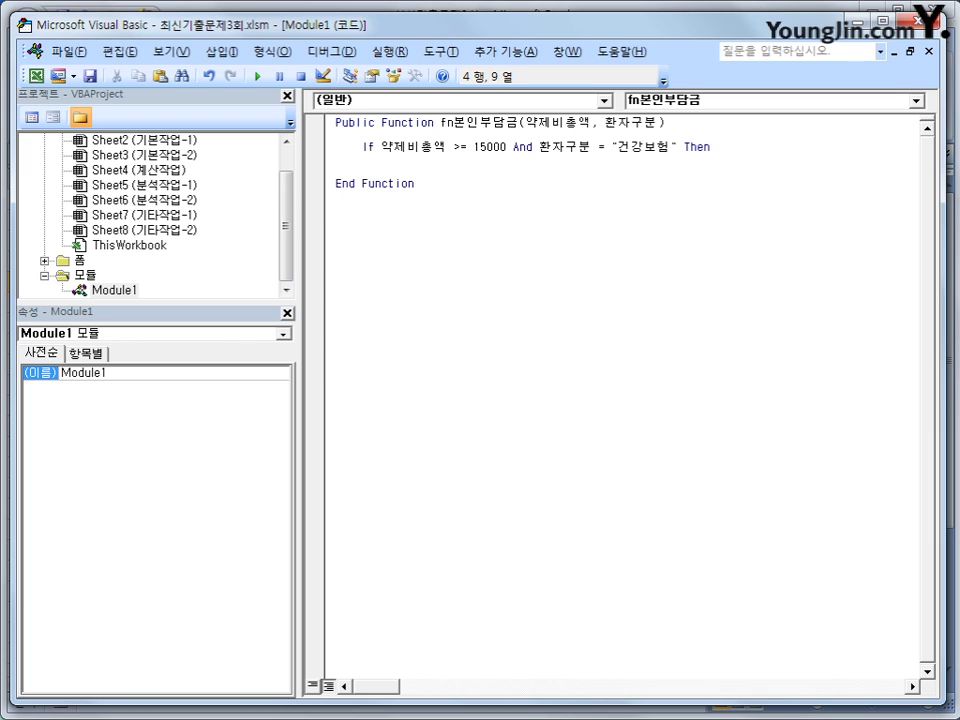
pyautogui.write('fn본인')
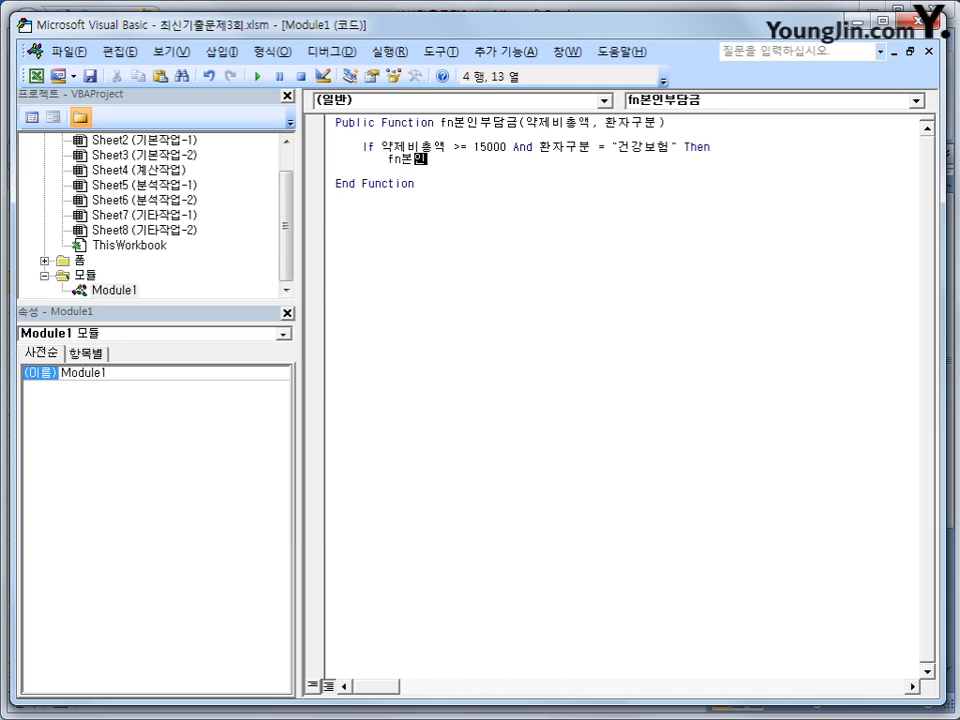
pyautogui.write('부담금 = 총')
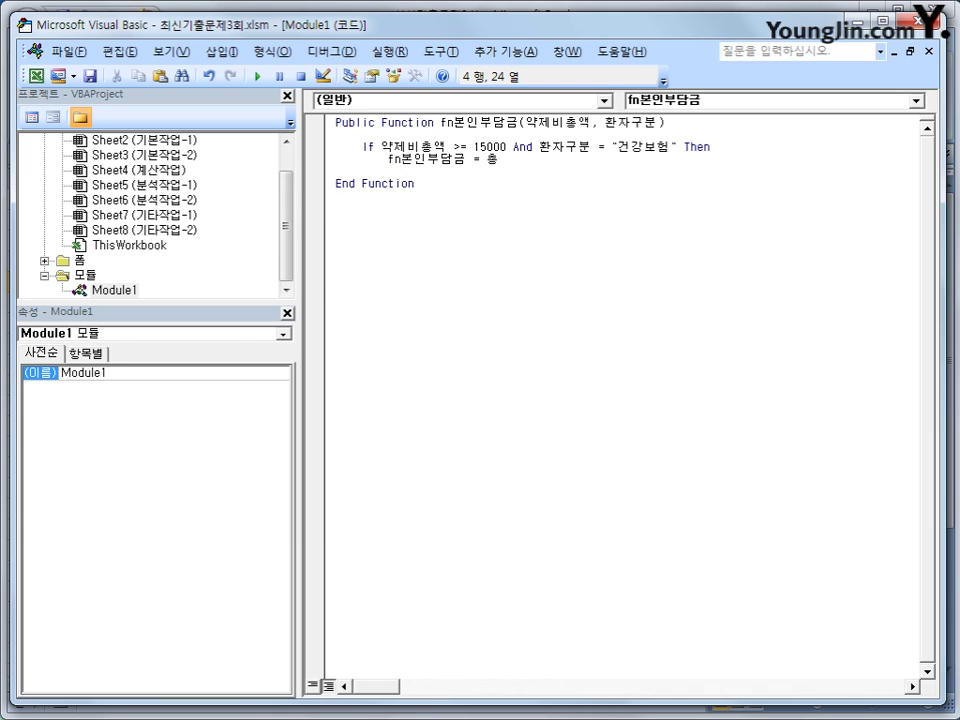
pyautogui.press('BackSpace')
pyautogui.write('약제비총액 -약제비총')
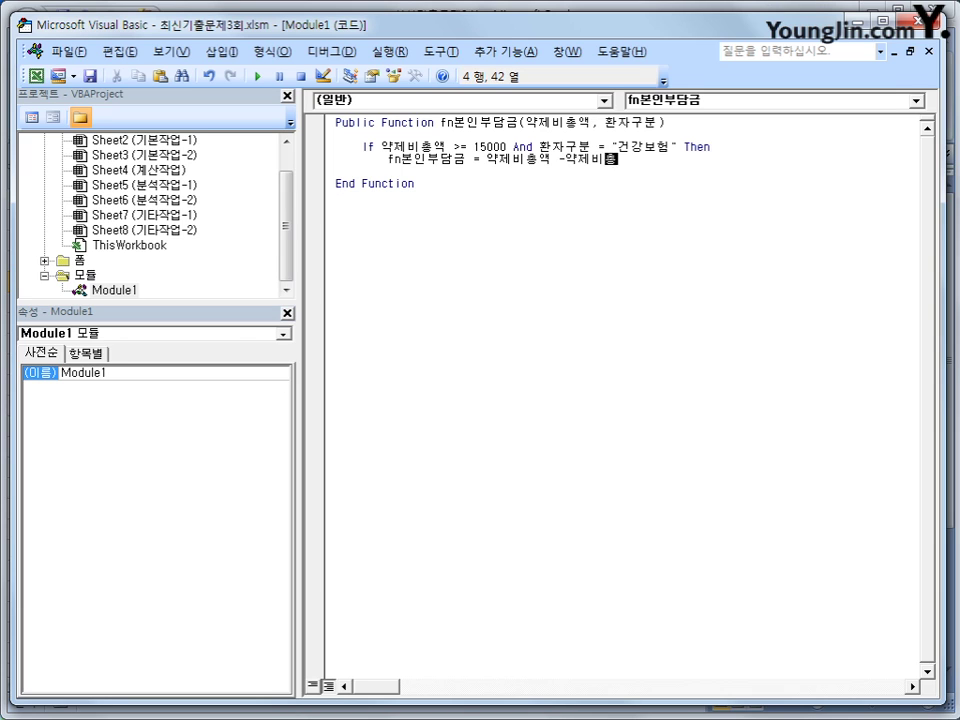
pyautogui.write('액 * 0.3')
# Examine the 약제비총액 * 0.3 part of the first branch's assignment.
pyautogui.hotkey('shift', 'Left')
pyautogui.hotkey('shift', 'Left')
pyautogui.hotkey('shift', 'Left')
pyautogui.hotkey('shift', 'Left')
pyautogui.hotkey('shift', 'Left')
pyautogui.hotkey('shift', 'Left')
pyautogui.hotkey('shift', 'Left')
pyautogui.hotkey('shift', 'Left')
pyautogui.hotkey('shift', 'Left')
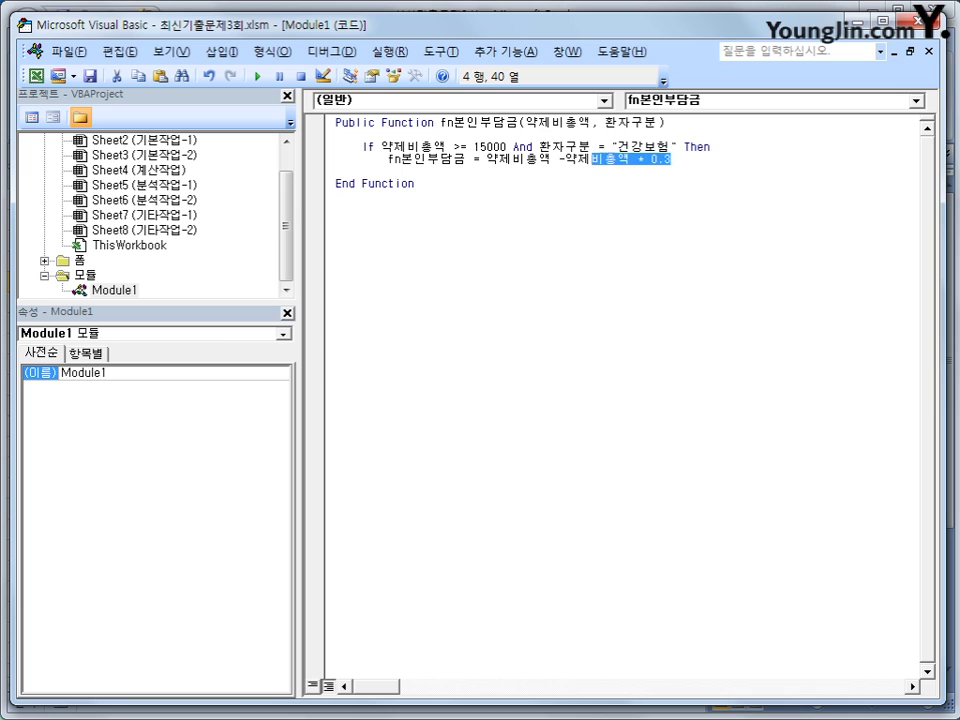
pyautogui.hotkey('shift', 'Left')
pyautogui.hotkey('shift', 'Left')
pyautogui.press('End')
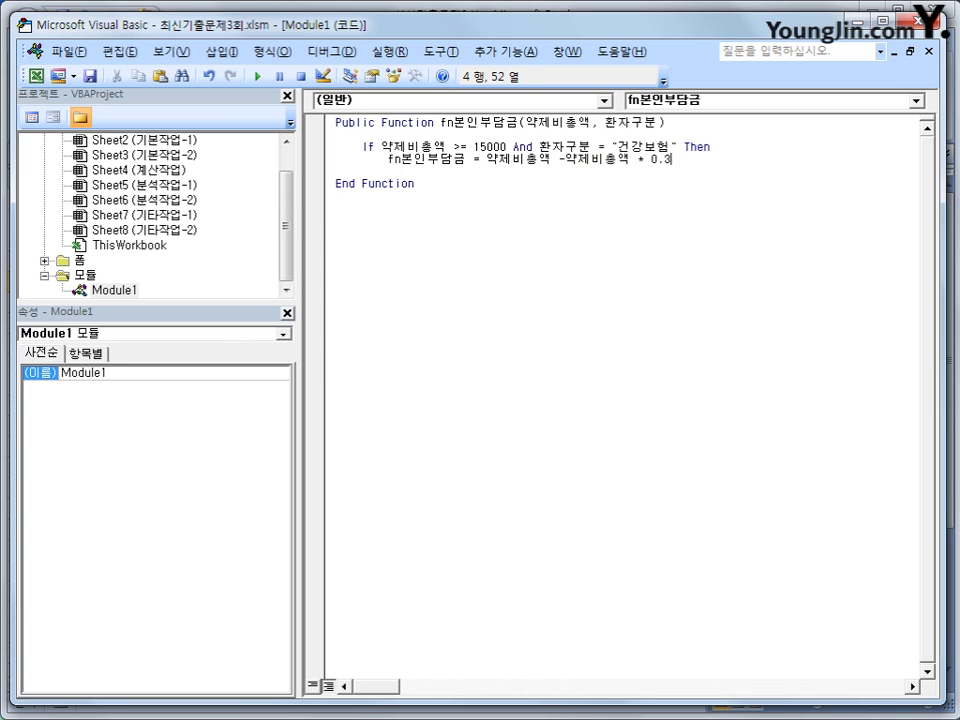
# Start an ElseIf branch at the If's indentation level, testing 환자구분.
pyautogui.press('Return')
pyautogui.press('BackSpace')
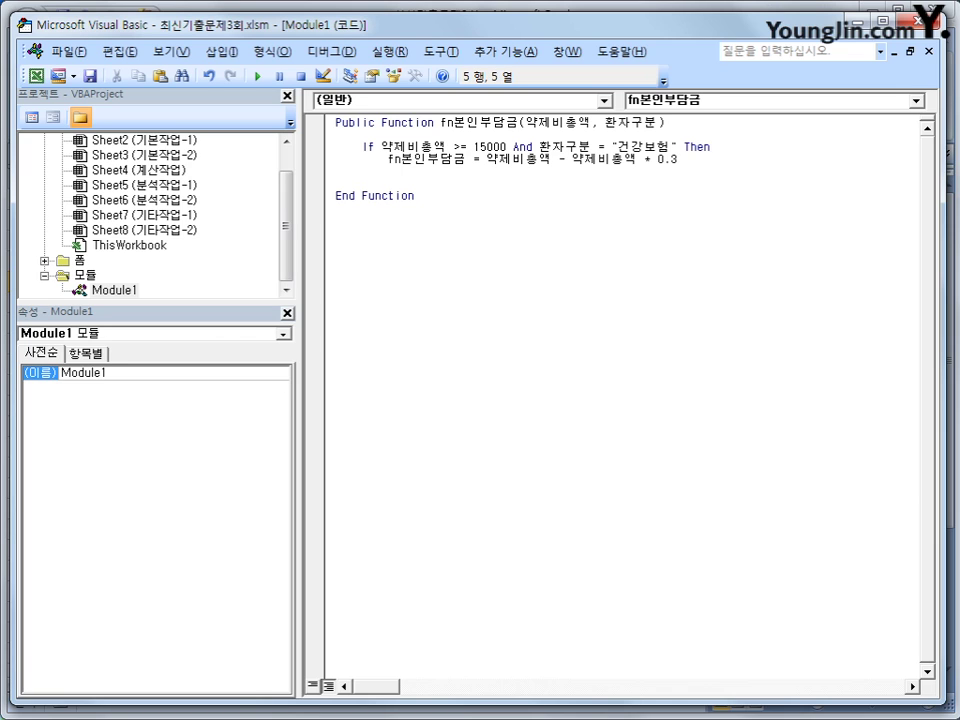
pyautogui.write('else')
pyautogui.write('if')
pyautogui.write('약제')
pyautogui.press('BackSpace')
pyautogui.press('BackSpace')
pyautogui.write('환자구분')
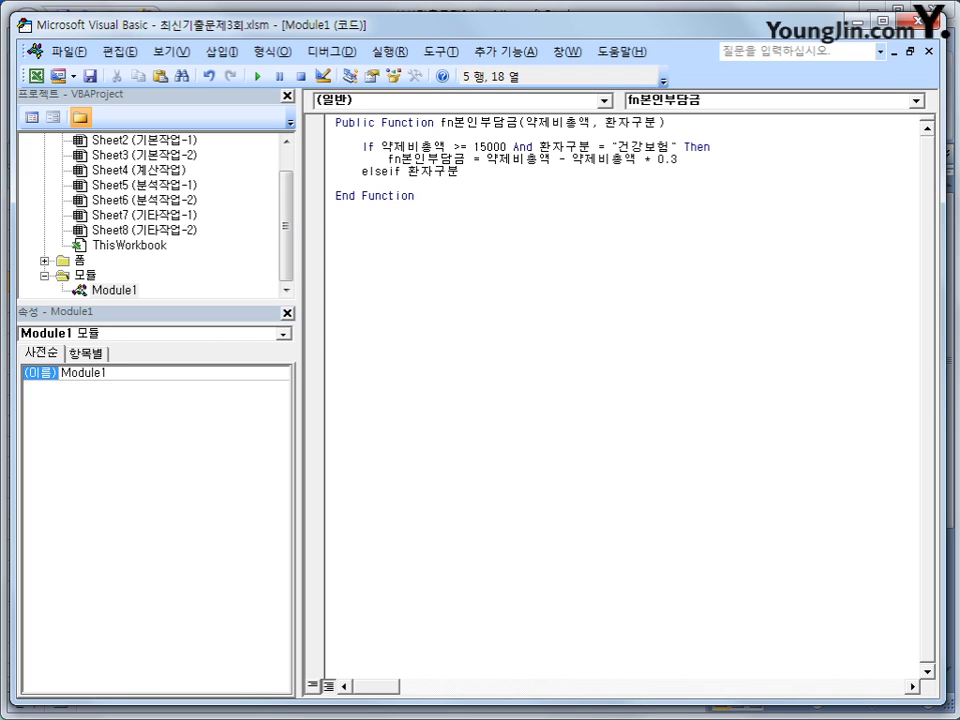
# Complete the ElseIf condition as 환자구분 = "건강보험" Then.
pyautogui.write(' ="rjsr')
pyautogui.press('BackSpace')
pyautogui.press('BackSpace')
pyautogui.press('BackSpace')
pyautogui.press('BackSpace')
pyautogui.press('Hangul')
pyautogui.write('건가이보')
pyautogui.press('BackSpace')
pyautogui.press('BackSpace')
pyautogui.press('BackSpace')
pyautogui.write('강보험" and')
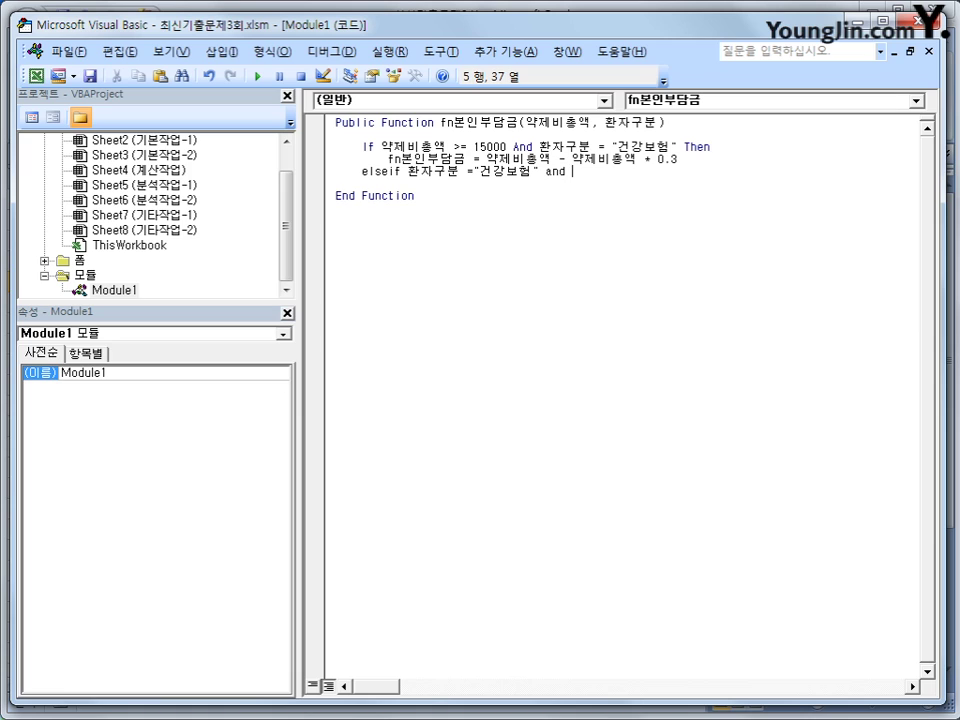
pyautogui.press('BackSpace')
pyautogui.press('BackSpace')
pyautogui.press('BackSpace')
pyautogui.press('BackSpace')
pyautogui.write('then')
pyautogui.press('Return')
# In the ElseIf branch, assign fn본인부담금 the expression copied from the first branch.
pyautogui.press('Tab')
pyautogui.write('fnqhs')
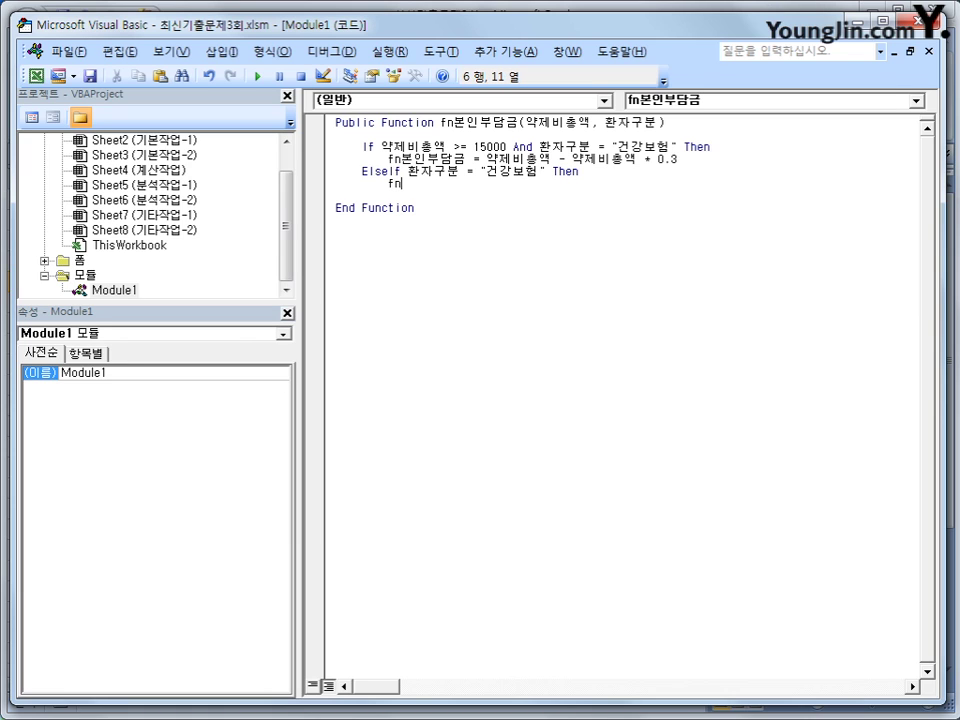
pyautogui.write('본인부담금 =')
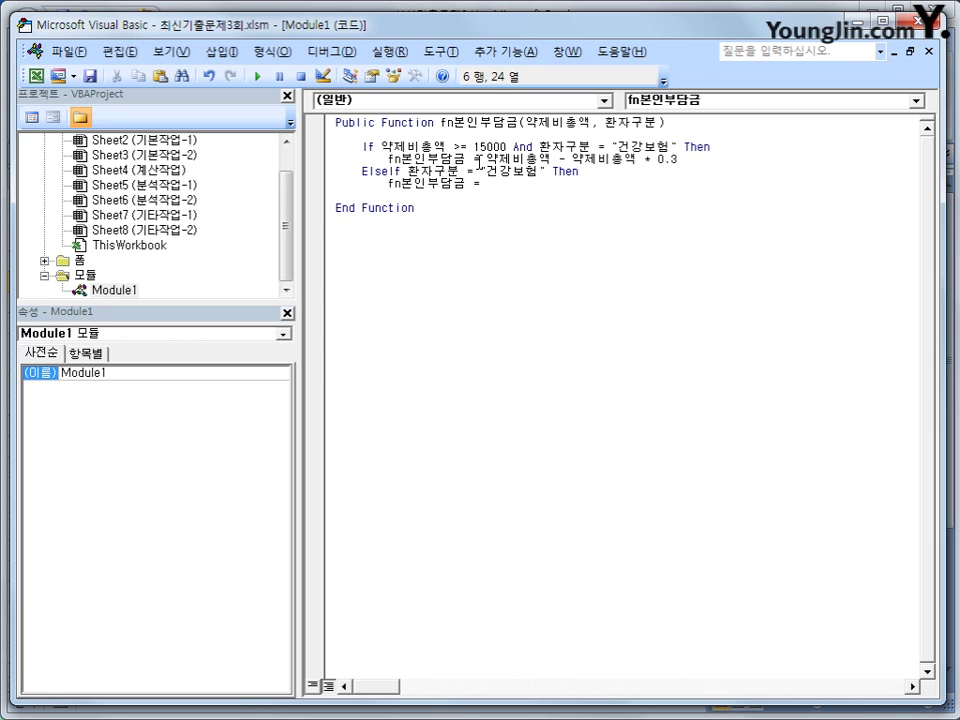
pyautogui.click(489, 193)
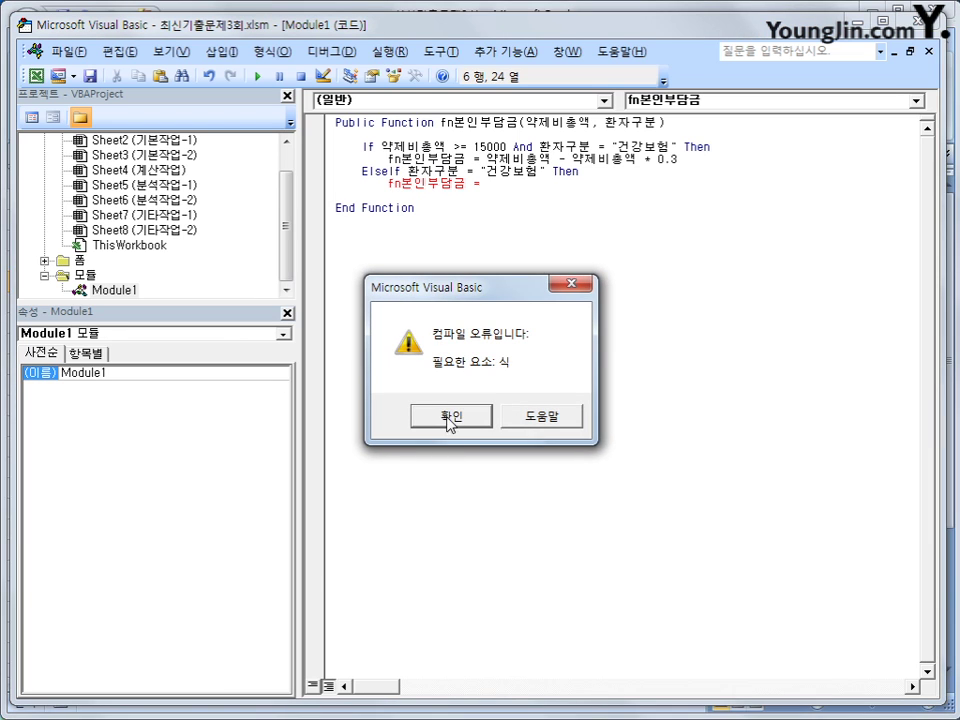
pyautogui.click(450, 415)
pyautogui.moveTo(487, 158); pyautogui.dragTo(680, 160)
pyautogui.hotkey('ctrl', 'c')
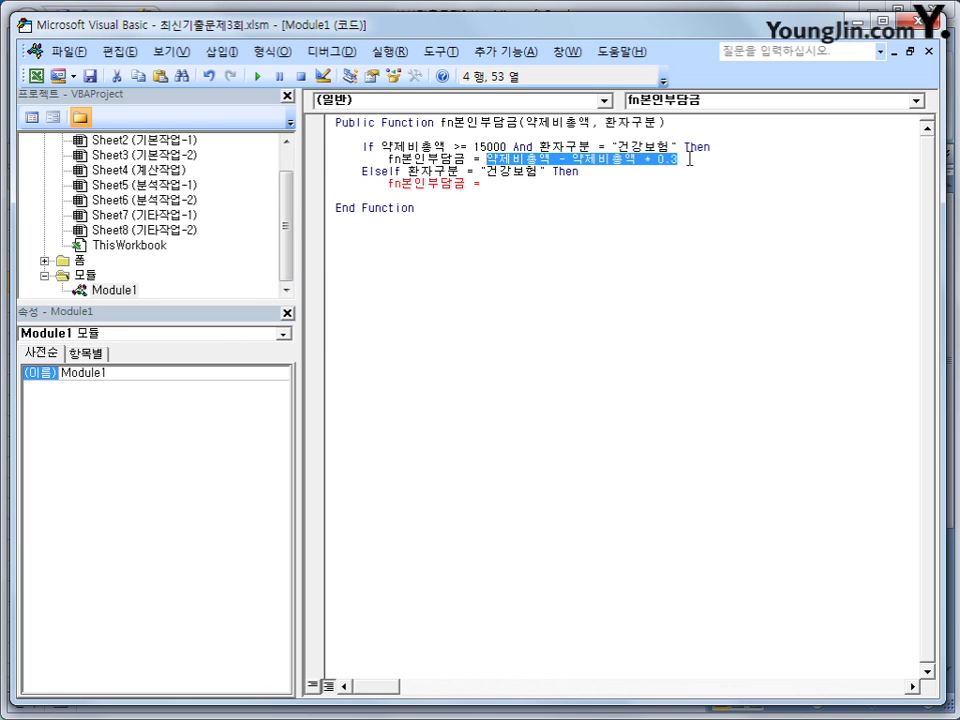
pyautogui.click(507, 185)
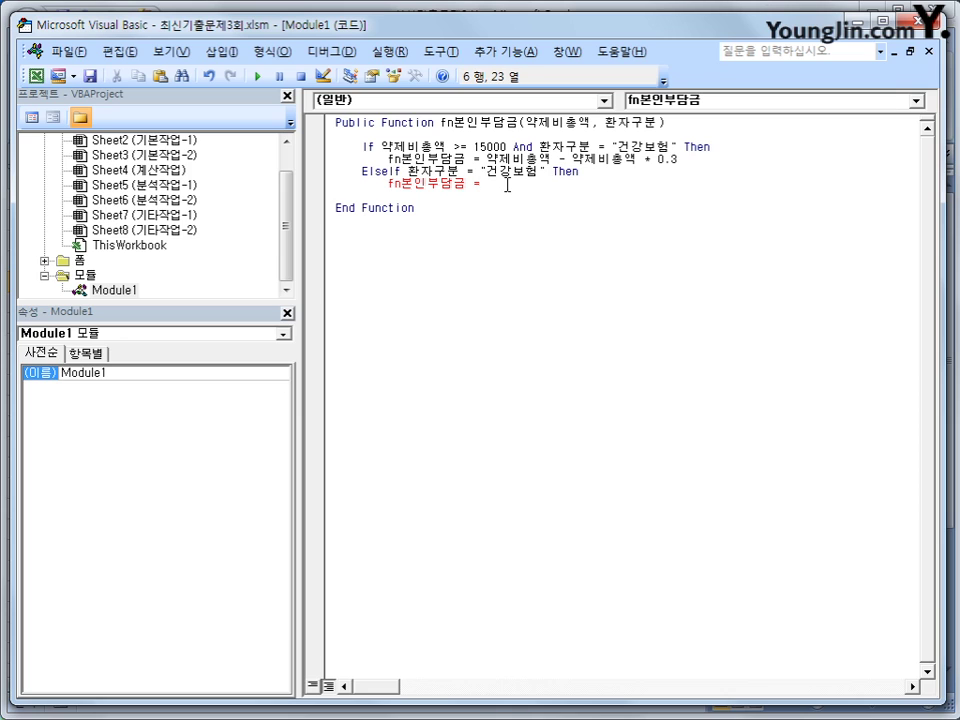
pyautogui.hotkey('ctrl', 'v')
pyautogui.click(501, 244)
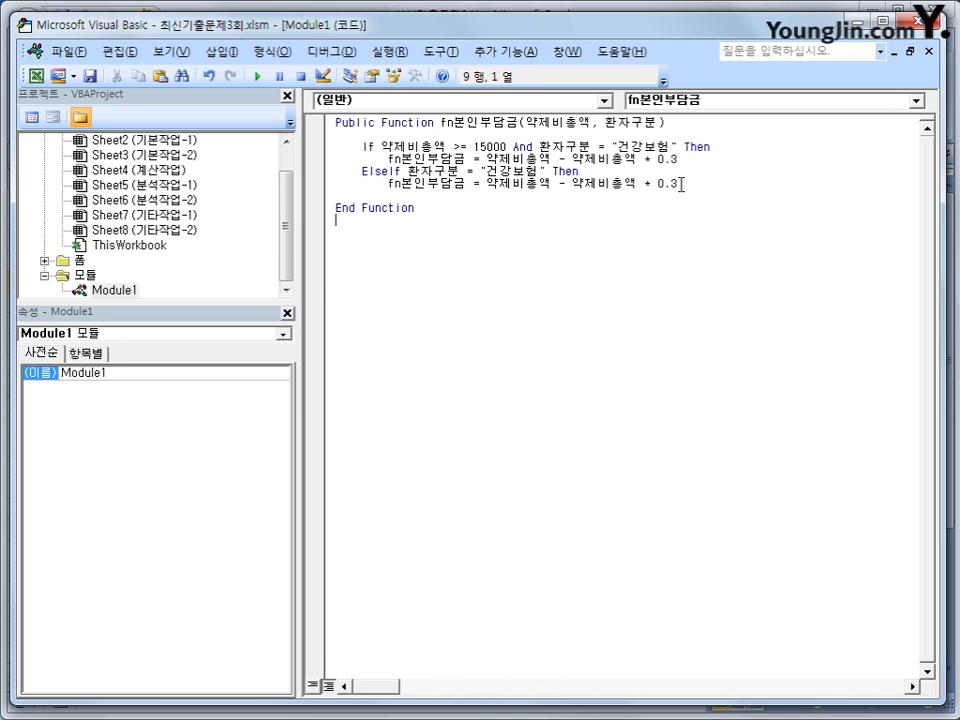
# Change the multiplier in the 환자구분 ElseIf branch's assignment to 0.1.
pyautogui.click(681, 184)
pyautogui.hotkey('shift', 'Left')
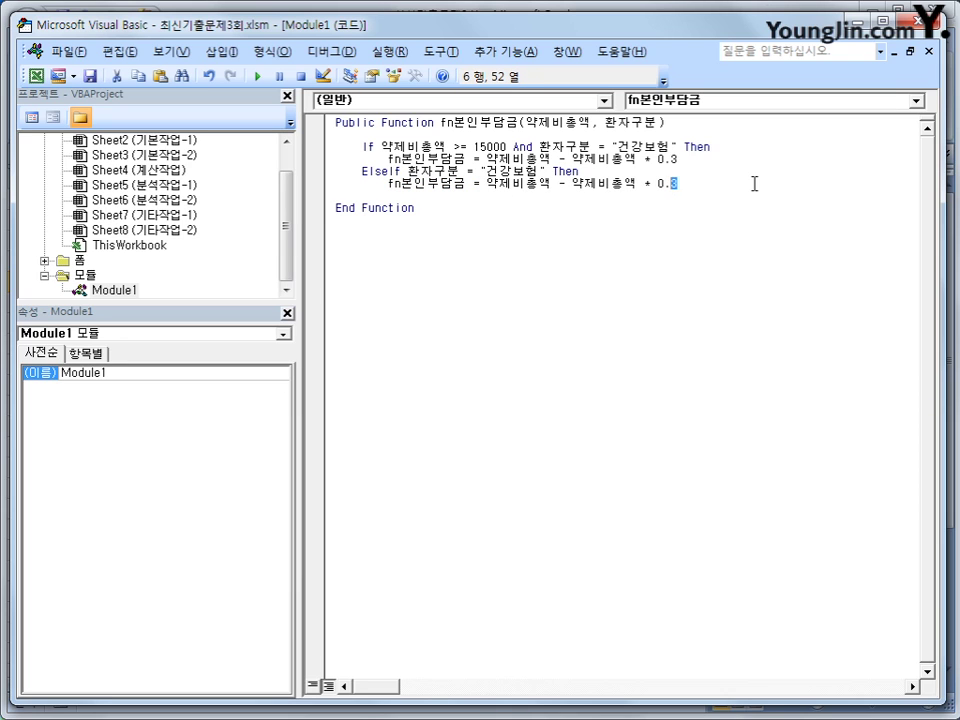
pyautogui.write('1')
# Add a second ElseIf branch with the condition 약제비총액 >= 10000 Then.
pyautogui.press('Return')
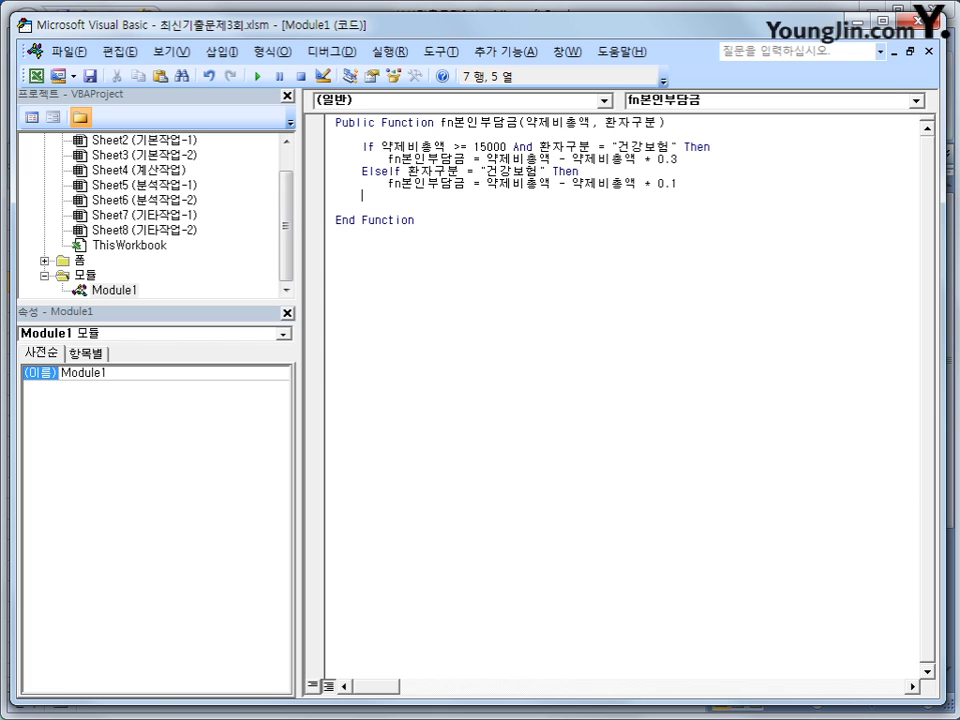
pyautogui.write('elseif 약제비')
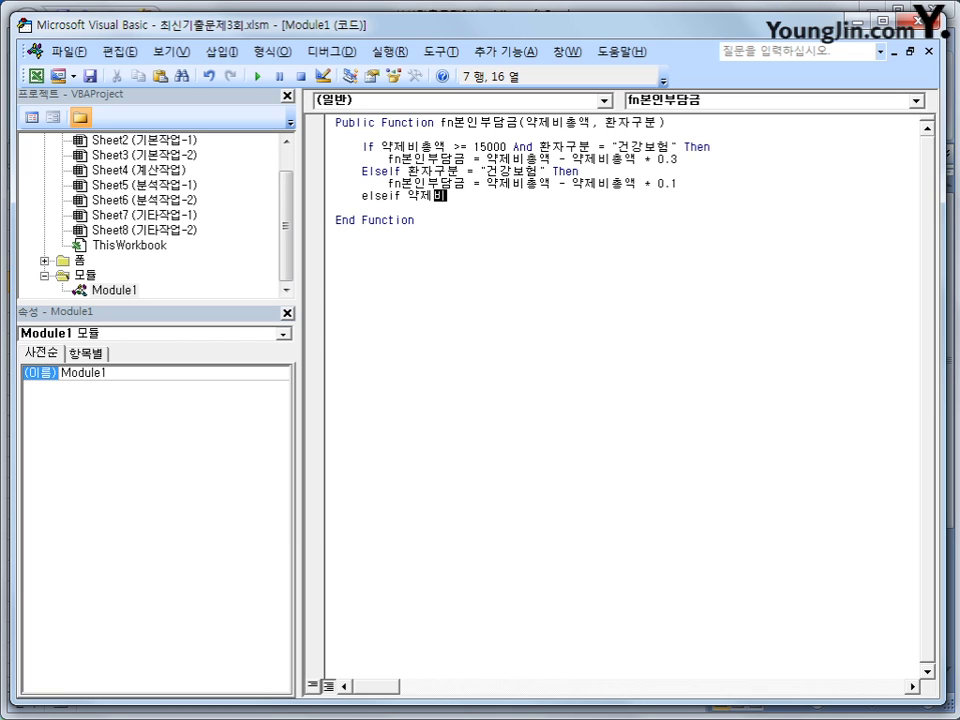
pyautogui.write('총액 >=1000')
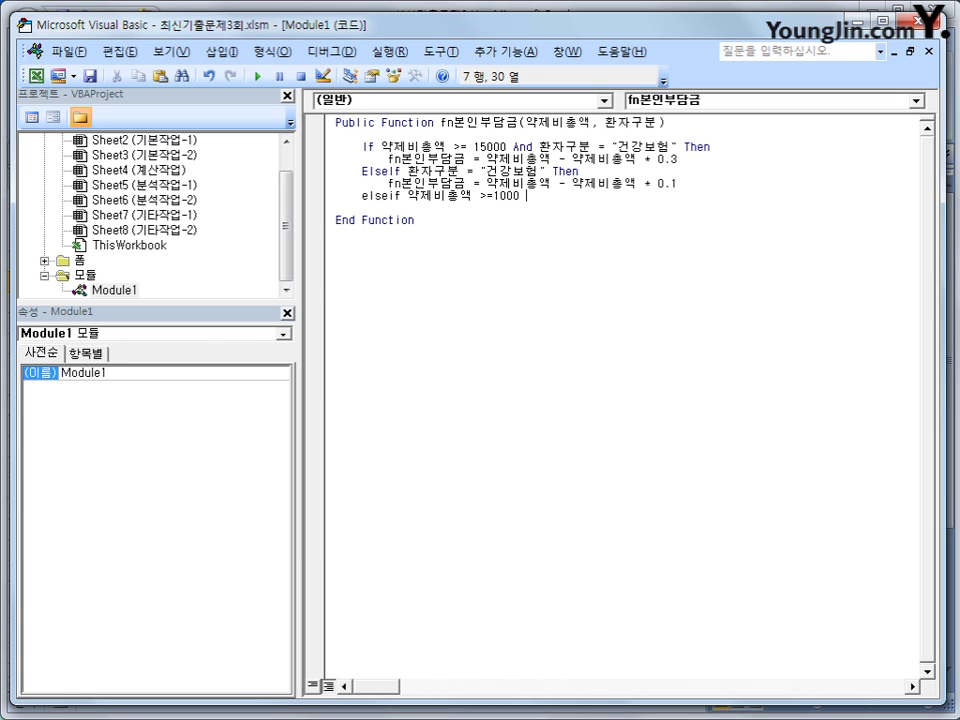
pyautogui.press('BackSpace')
pyautogui.write('0 then')
pyautogui.press('Return')
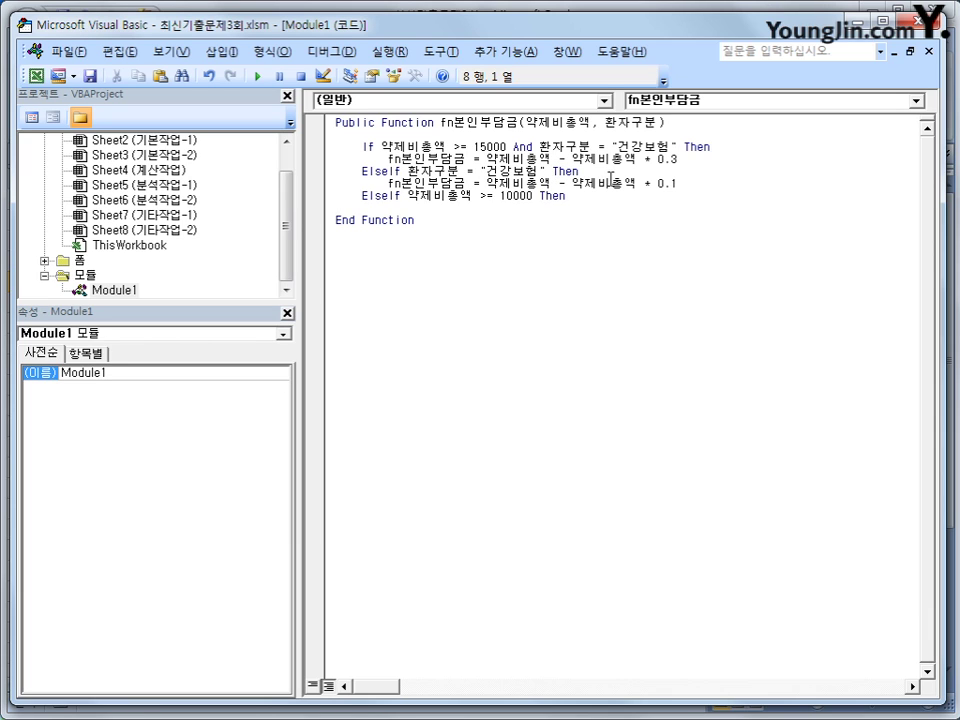
# Copy the previous branch's assignment line under the 10000 condition and set its multiplier to 0.05.
pyautogui.click(701, 180)
pyautogui.click(586, 197)
pyautogui.moveTo(389, 183); pyautogui.dragTo(690, 183)
pyautogui.hotkey('ctrl', 'c')
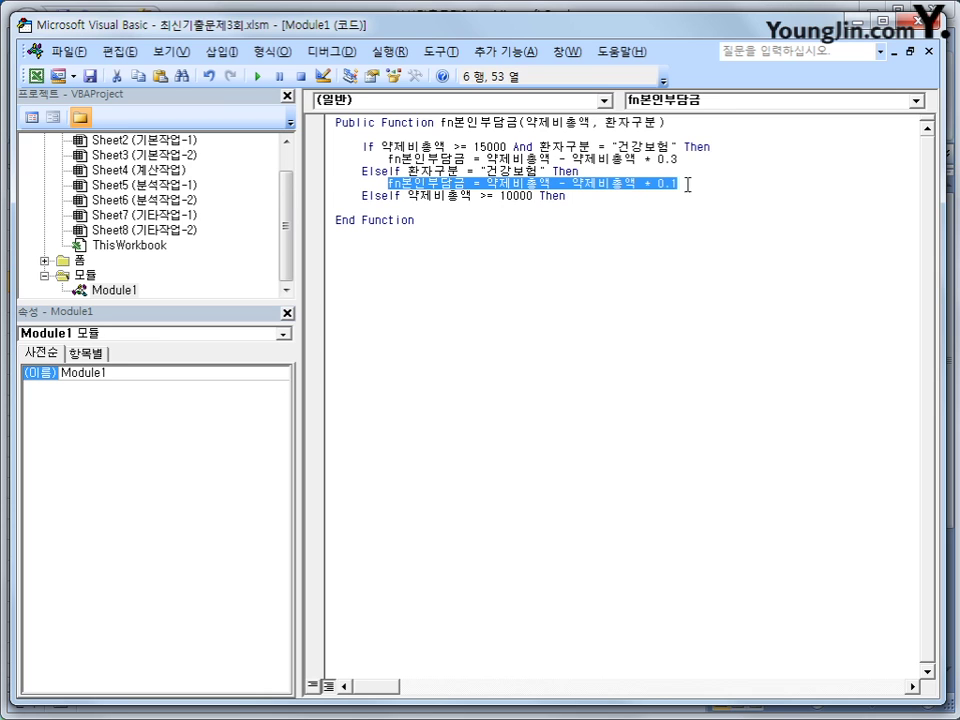
pyautogui.click(410, 207)
pyautogui.press('Tab')
pyautogui.press('Tab')
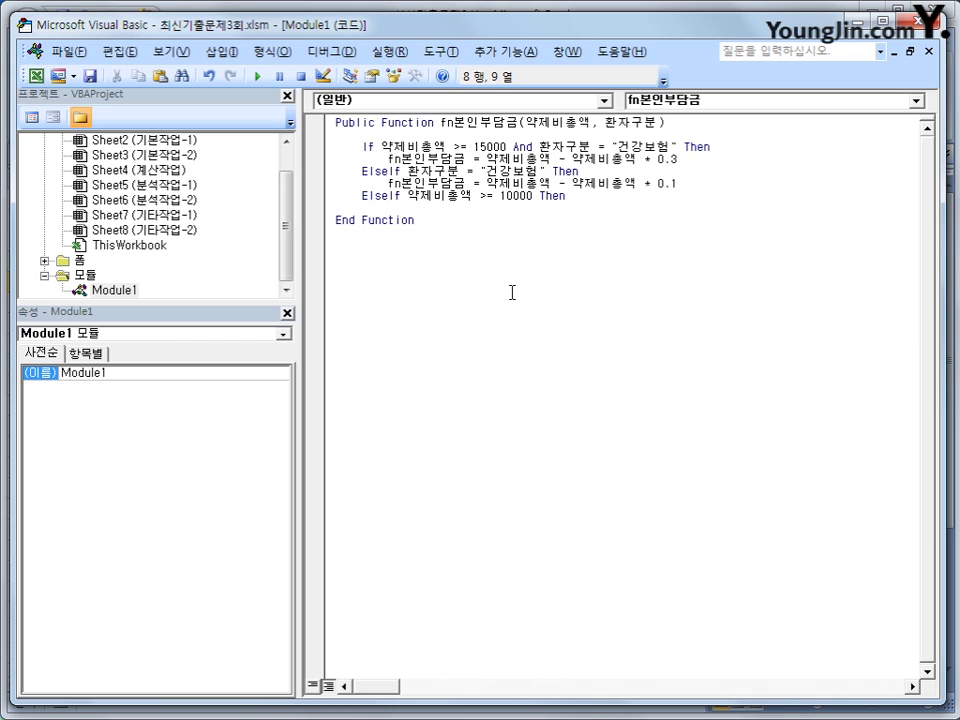
pyautogui.hotkey('ctrl', 'v')
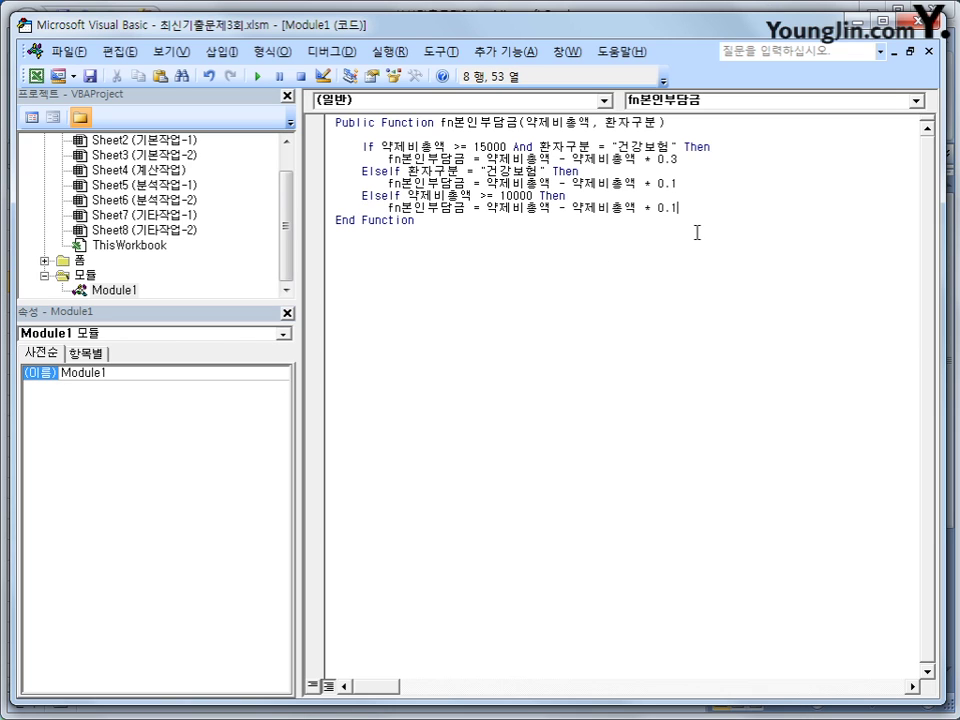
pyautogui.press('BackSpace')
pyautogui.write('05')
# Add an Else branch and paste the copied fn본인부담금 assignment indented beneath it.
pyautogui.press('Return')
pyautogui.press('BackSpace')
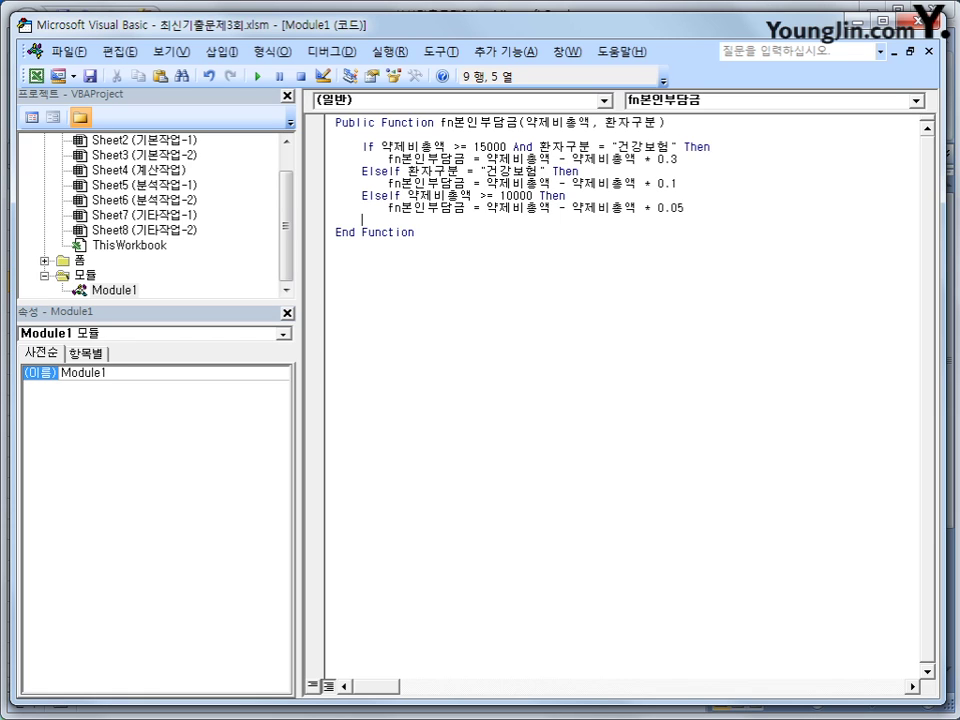
pyautogui.write('else')
pyautogui.press('Return')
pyautogui.press('Tab')
pyautogui.hotkey('ctrl', 'v')
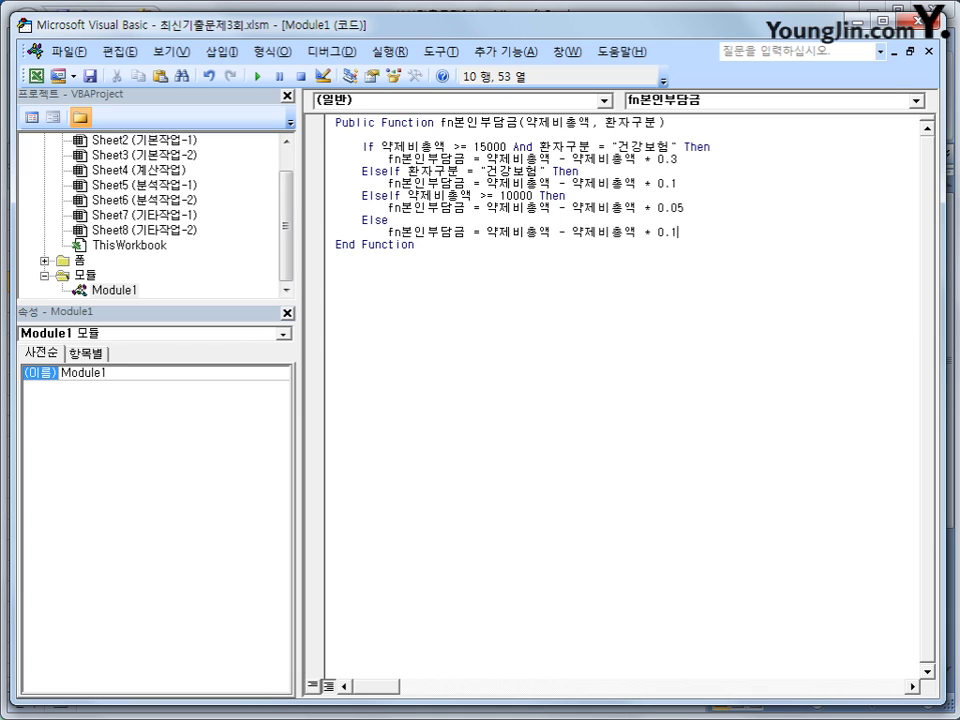
# Trim the Else branch's assignment to fn본인부담금 = 약제비총액 by deleting the subtracted part.
pyautogui.hotkey('shift', 'Left')
pyautogui.hotkey('shift', 'Left')
pyautogui.hotkey('shift', 'Left')
pyautogui.hotkey('shift', 'Left')
pyautogui.hotkey('shift', 'Left')
pyautogui.hotkey('shift', 'Left')
pyautogui.hotkey('shift', 'Left')
pyautogui.hotkey('shift', 'Left')
pyautogui.hotkey('shift', 'Left')
pyautogui.hotkey('shift', 'Left')
pyautogui.hotkey('shift', 'Left')
pyautogui.hotkey('shift', 'Left')
pyautogui.hotkey('shift', 'Left')
pyautogui.hotkey('shift', 'Left')
pyautogui.press('Delete')
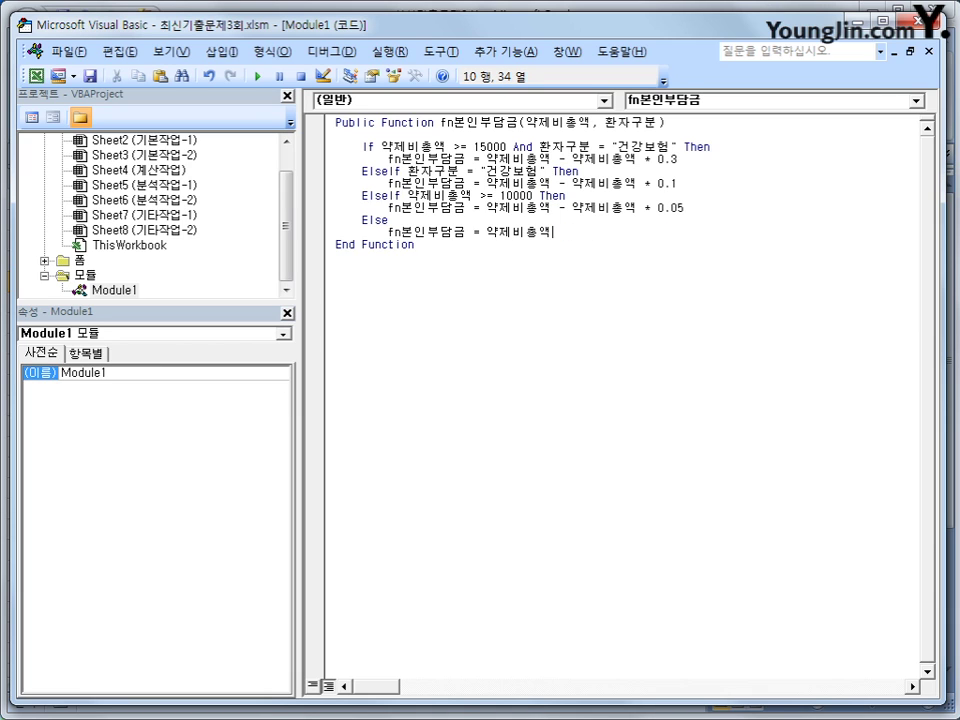
# Close the conditional block with End If, aligned with the If line.
pyautogui.press('Return')
pyautogui.press('BackSpace')
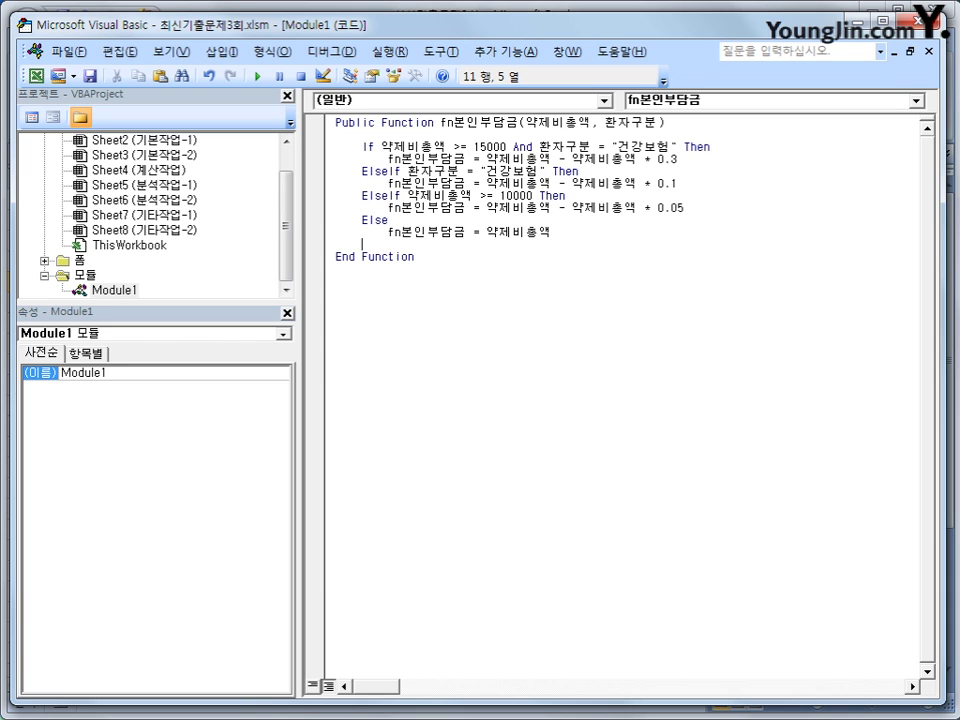
pyautogui.write('end if')
pyautogui.press('Return')
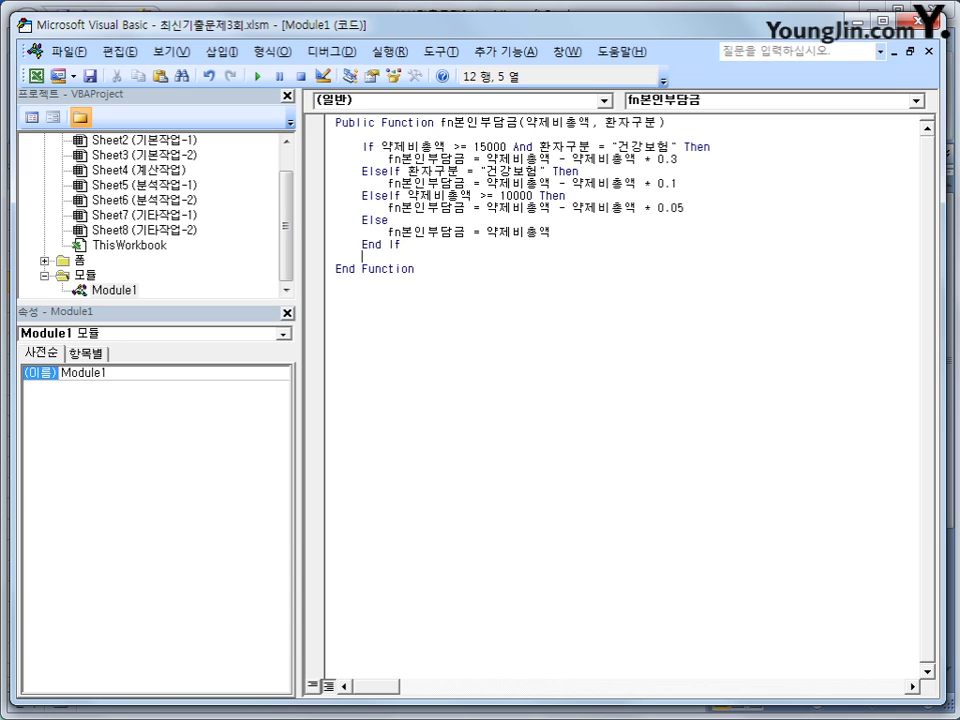
# Return to the worksheet and enter fn본인부담금 in L3, with J3 as 약제비총액 and G3 as 환자구분.
pyautogui.click(937, 19)
pyautogui.click(731, 246)
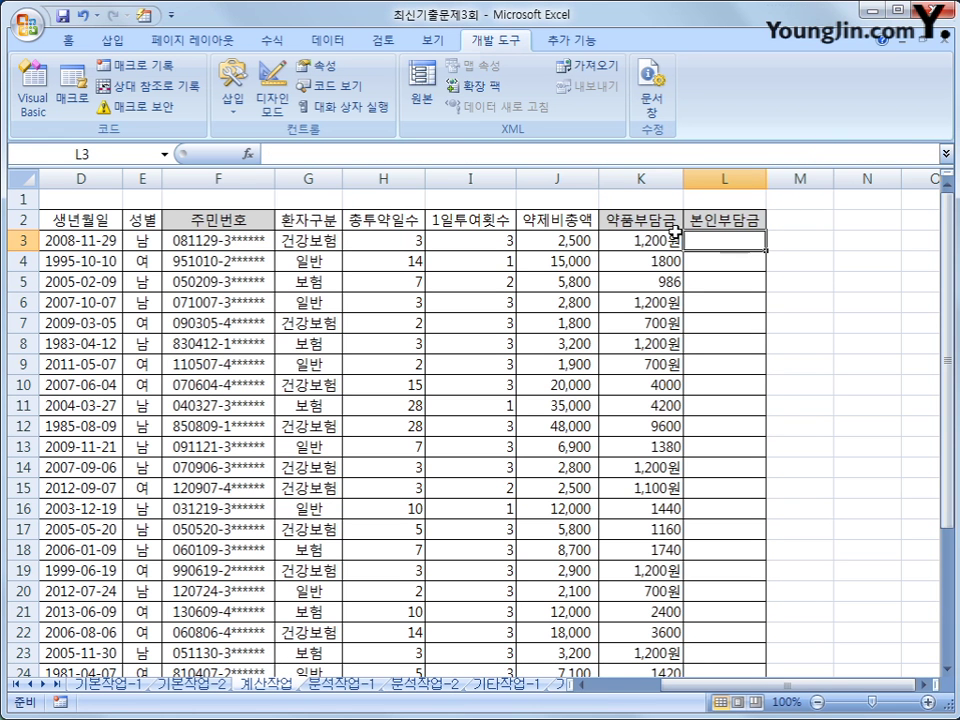
pyautogui.click(246, 153)
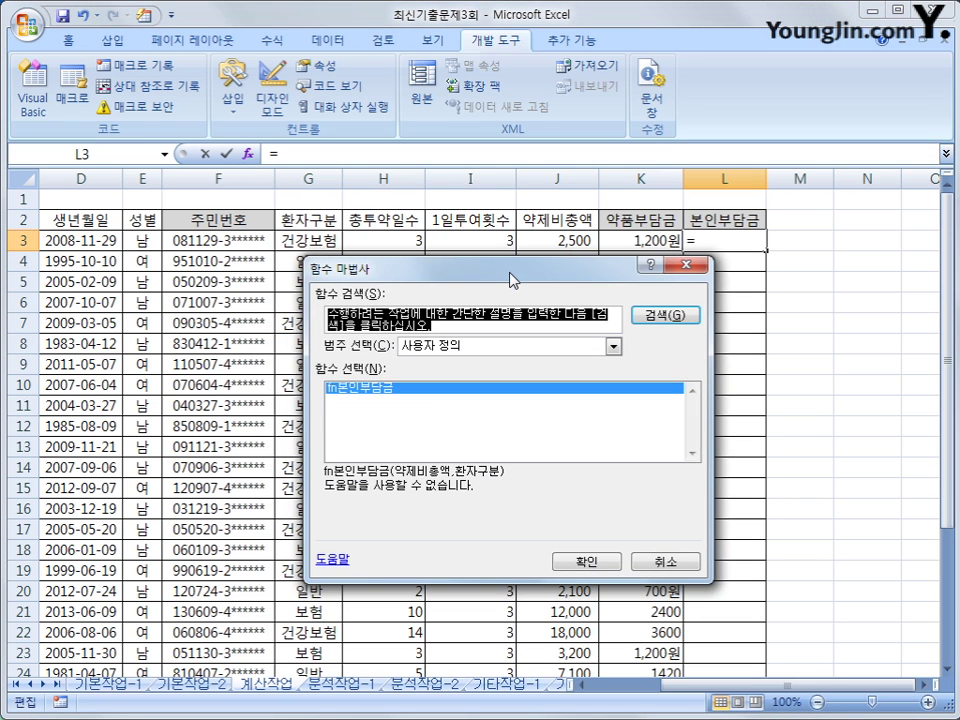
pyautogui.click(583, 562)
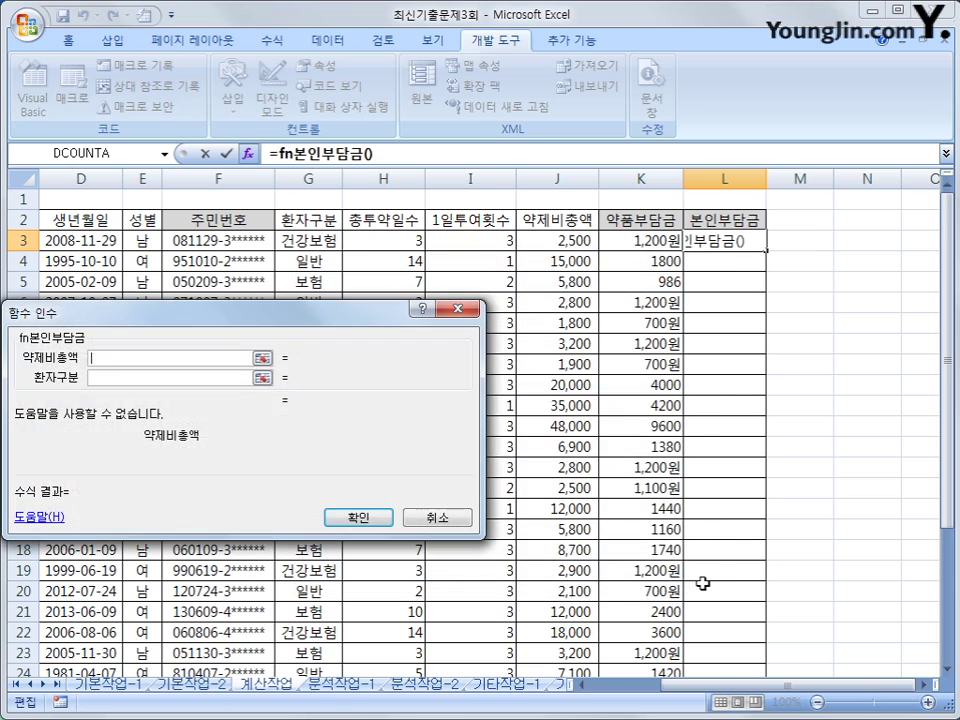
pyautogui.click(565, 243)
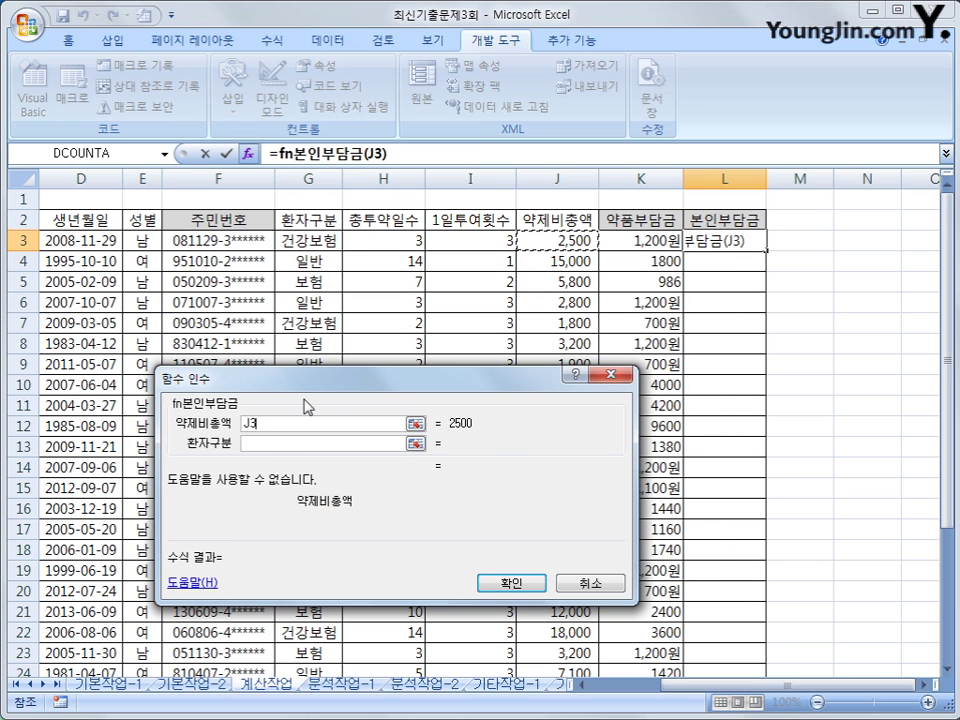
pyautogui.click(266, 444)
pyautogui.click(300, 240)
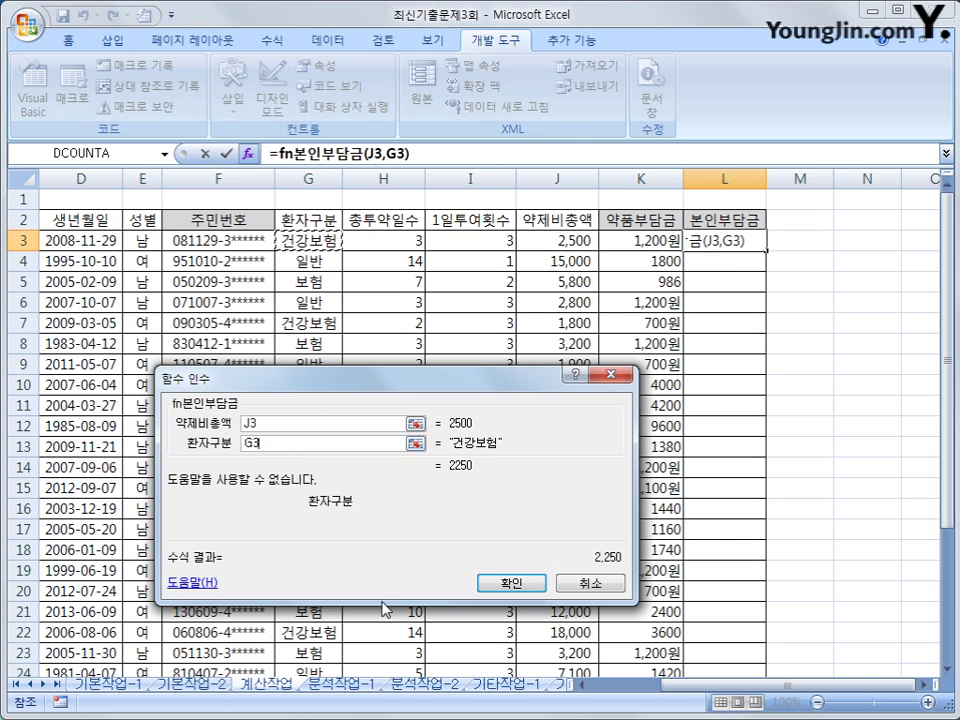
pyautogui.click(500, 578)
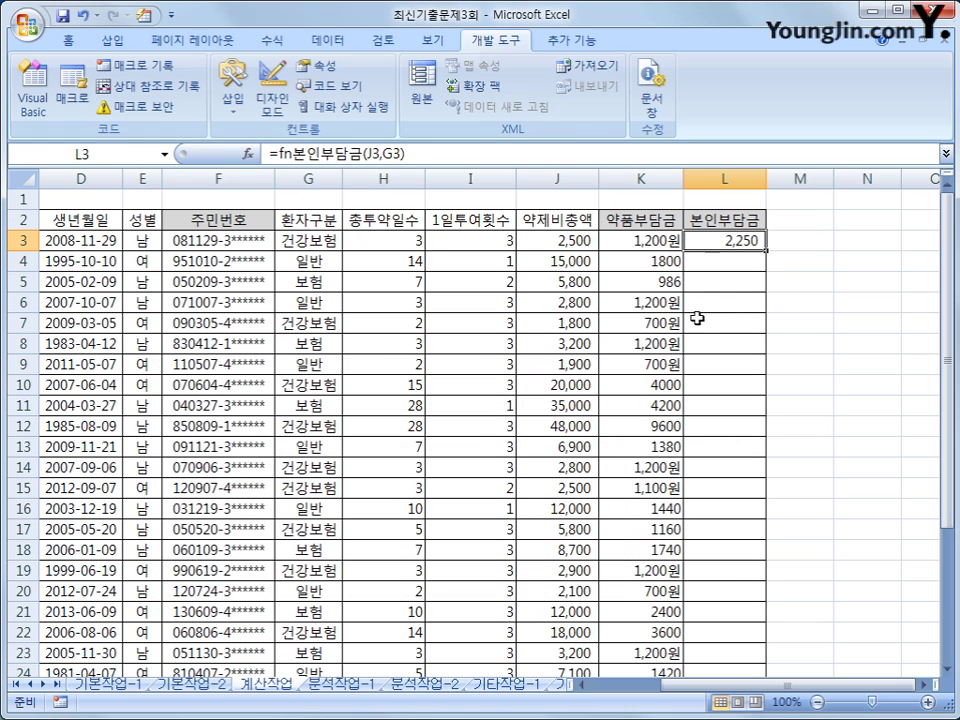
# Fill the L3 formula down the 본인부담금 column to row 24 and check the copied formulas.
pyautogui.doubleClick(766, 251)
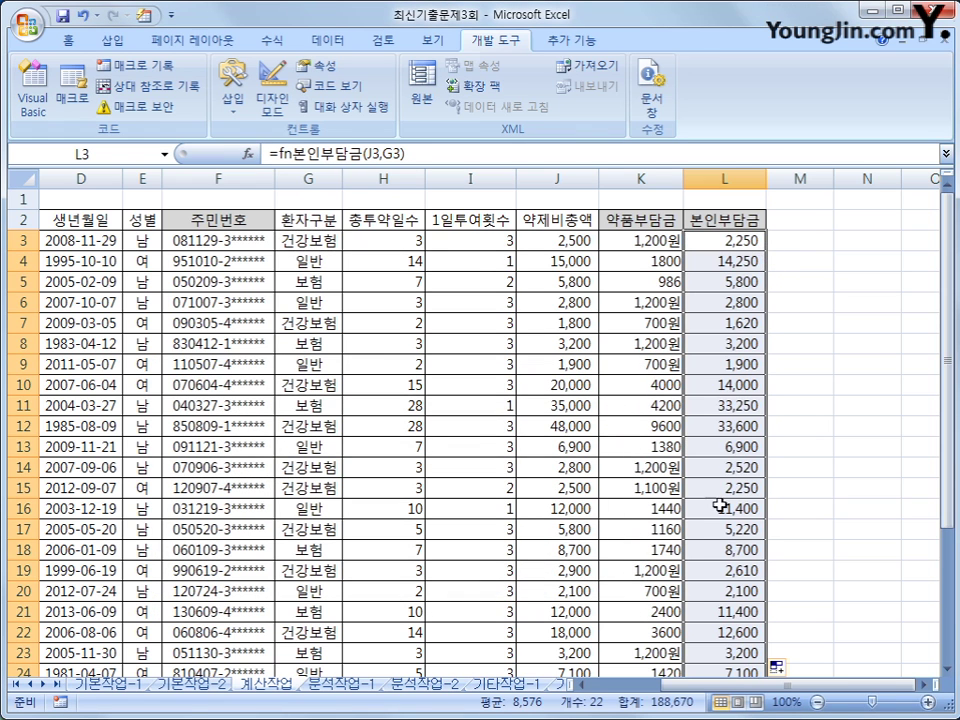
pyautogui.scroll(-1, 724, 510)
pyautogui.scroll(1, 724, 520)
pyautogui.click(730, 245)
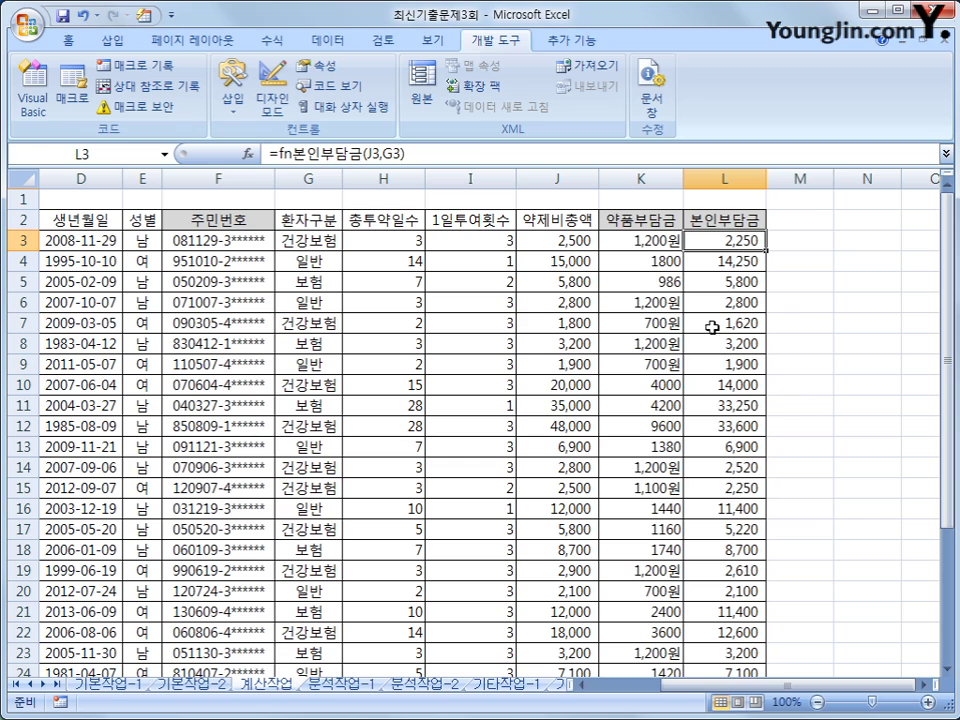
pyautogui.click(737, 281)
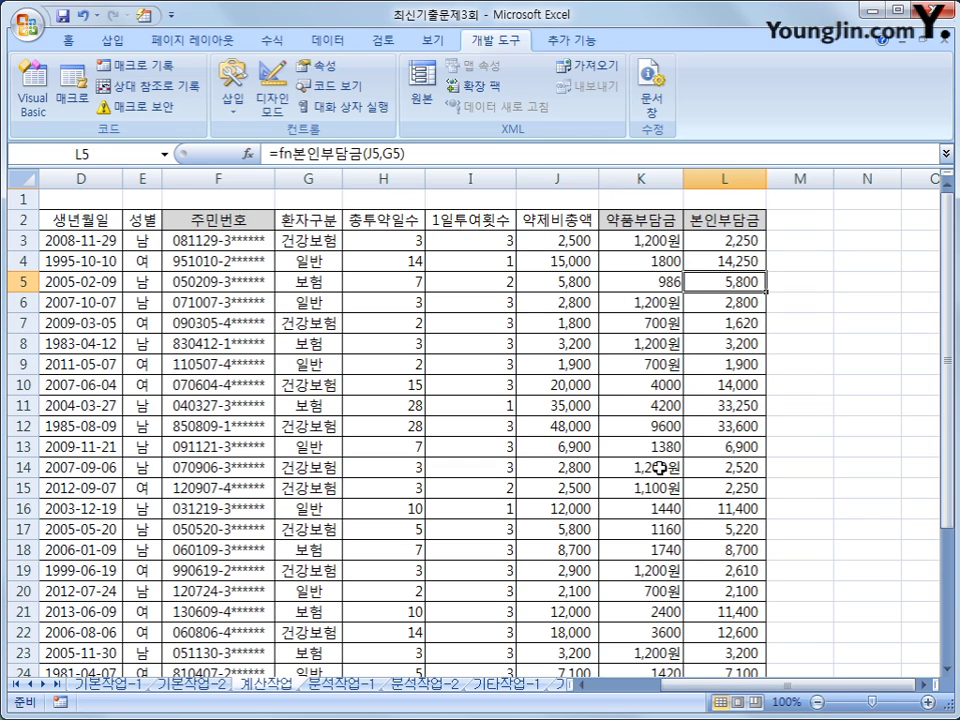
# Start a REPT formula in B28 of 표2 with the special character "★" as the text to repeat.
pyautogui.scroll(-4, 660, 467)
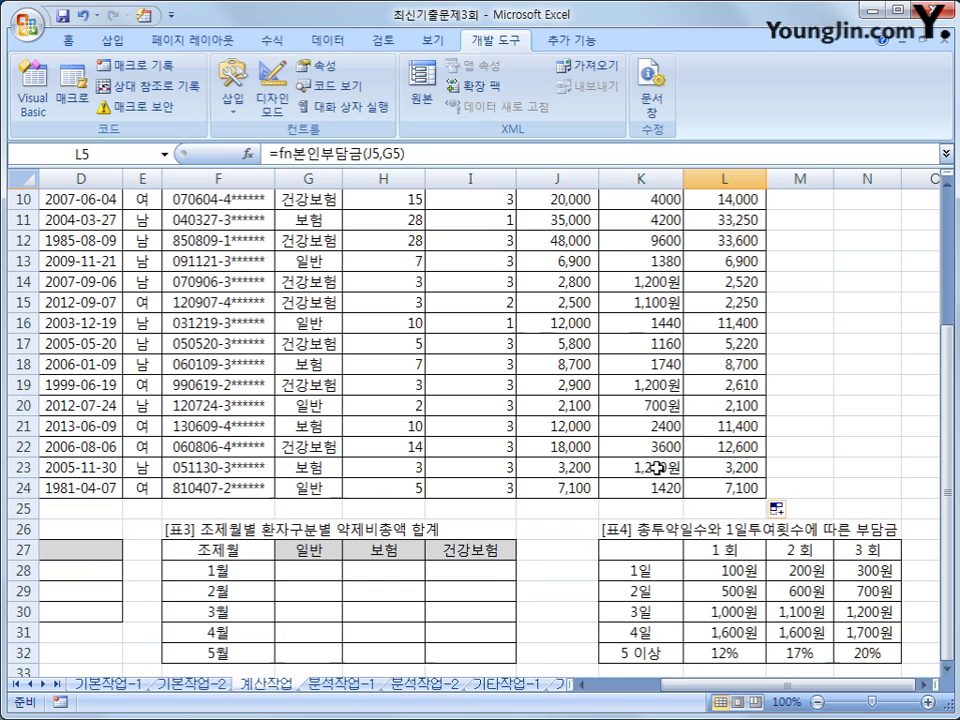
pyautogui.moveTo(730, 688); pyautogui.dragTo(621, 690)
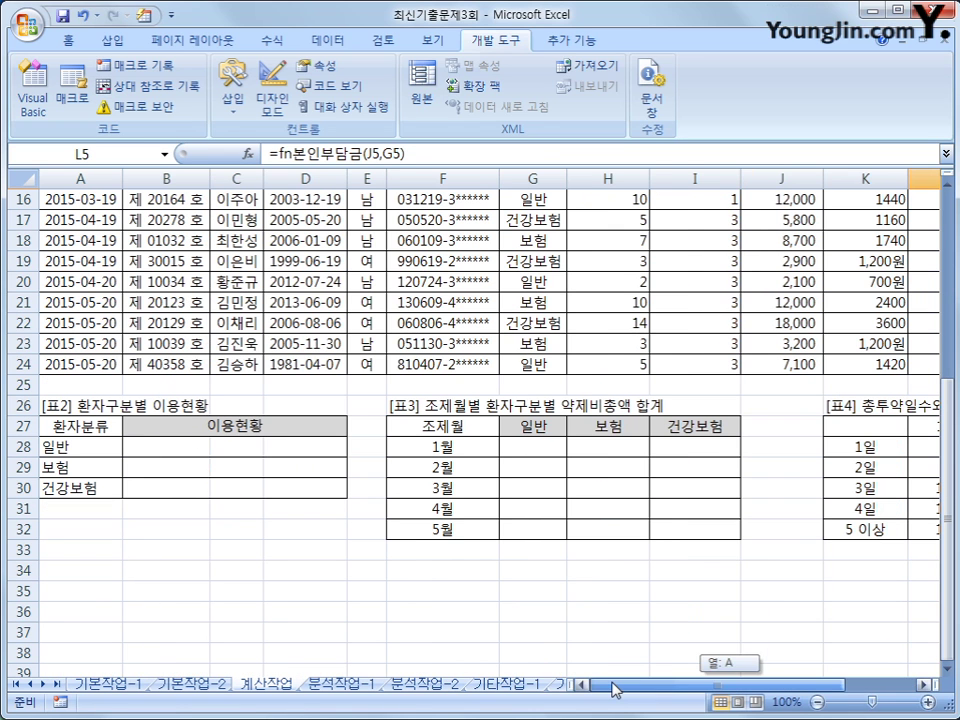
pyautogui.click(175, 452)
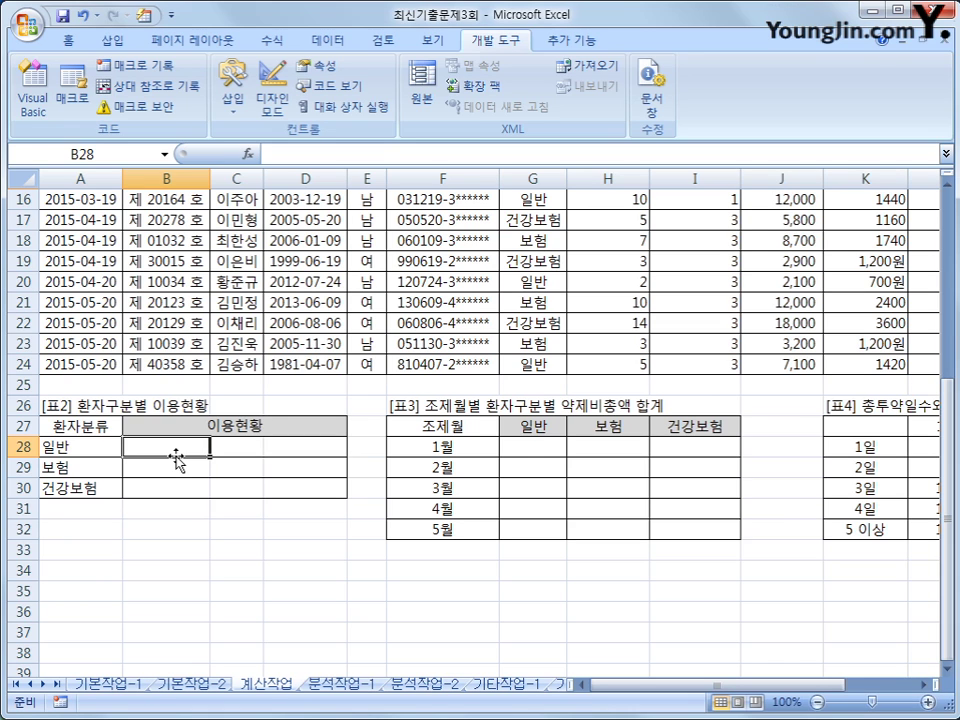
pyautogui.write('=rept')
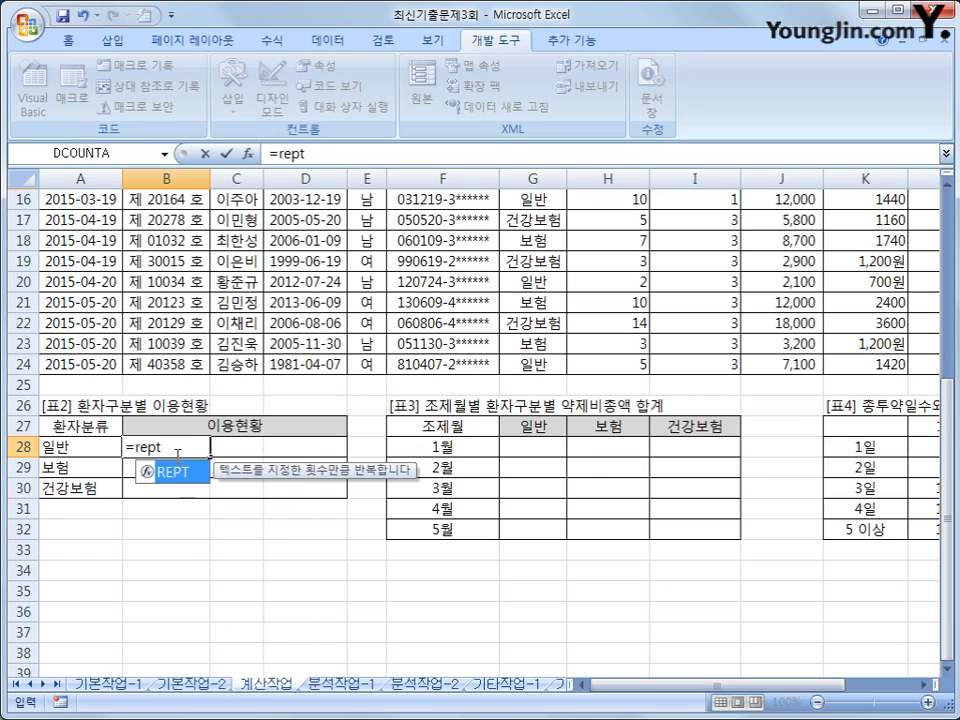
pyautogui.press('Tab')
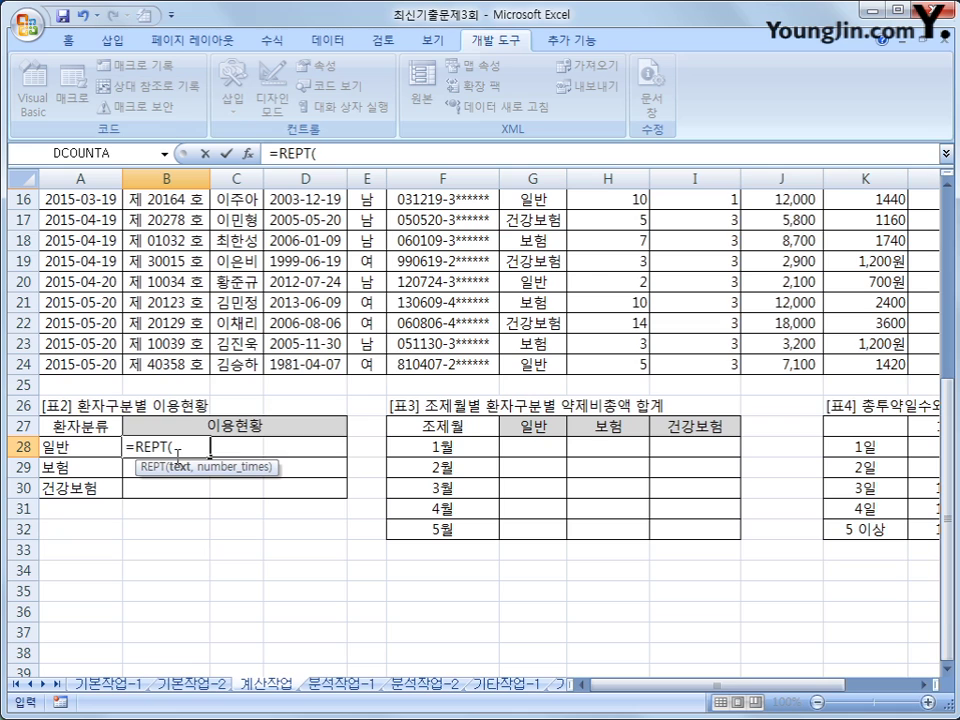
pyautogui.write('"a')
pyautogui.press('BackSpace')
pyautogui.press('Hangul')
pyautogui.write('ㅁ')
pyautogui.press('Hangul_Hanja')
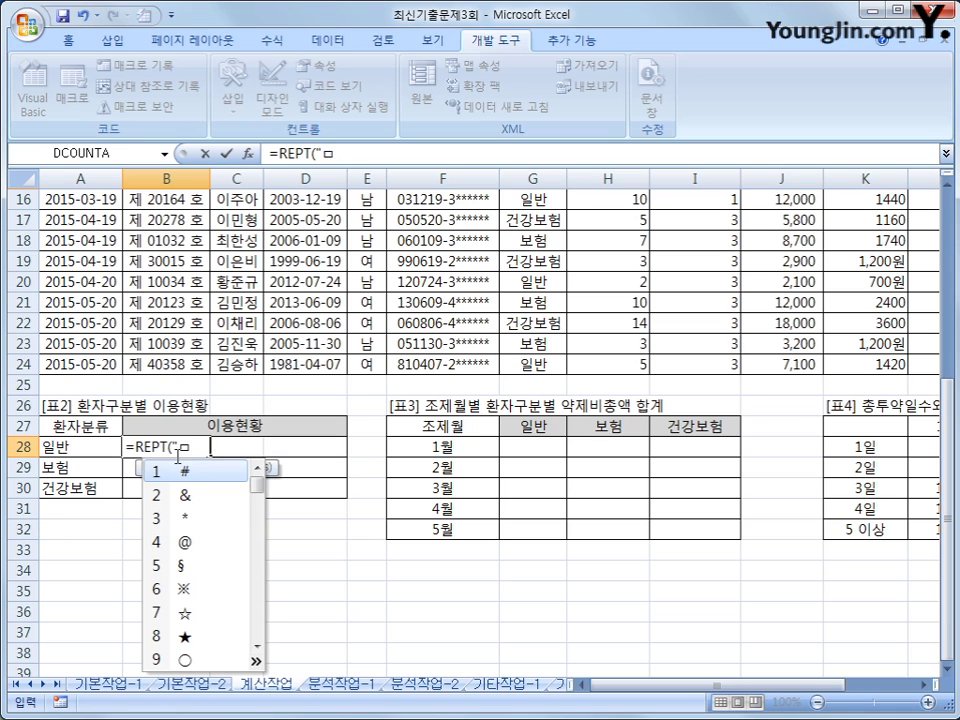
pyautogui.click(184, 636)
pyautogui.write('"')
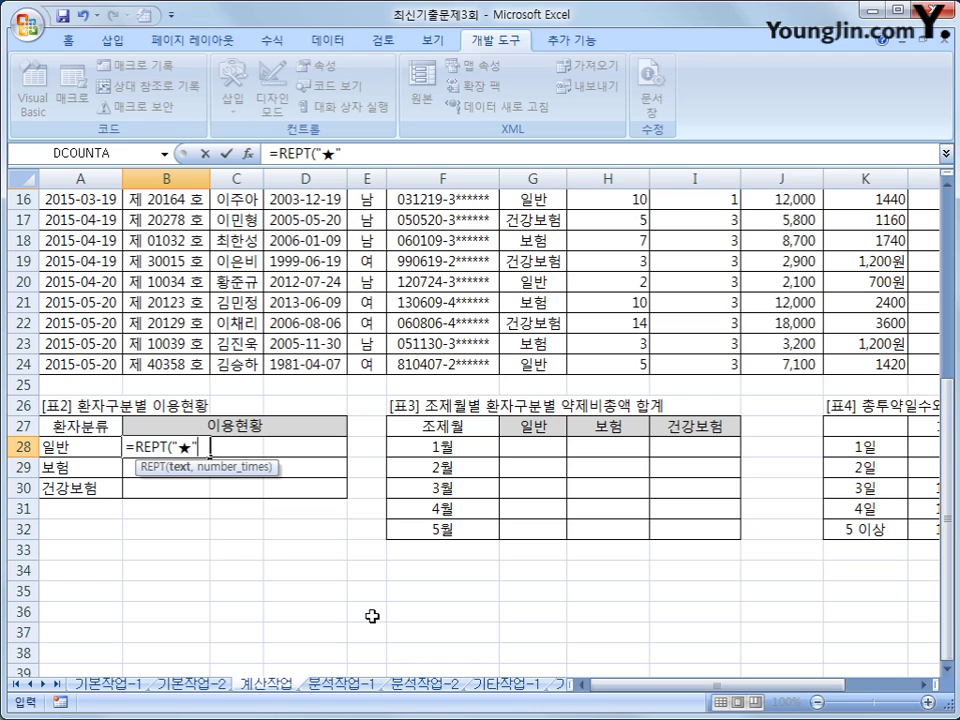
pyautogui.write(',')
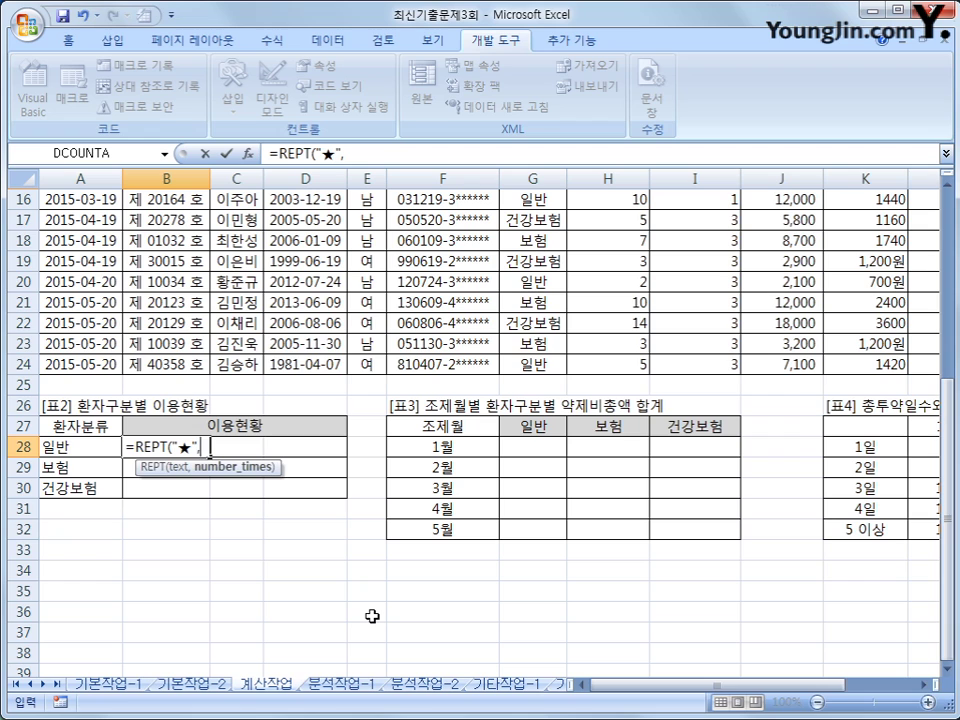
pyautogui.write('채ㅕ')
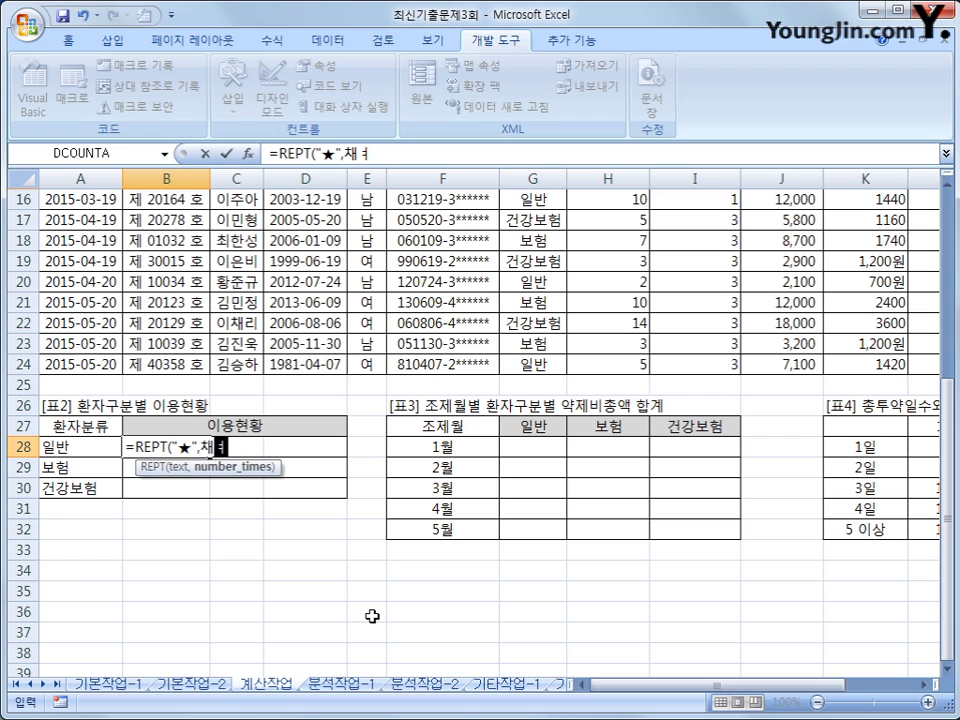
pyautogui.press('BackSpace')
pyautogui.press('BackSpace')
pyautogui.press('BackSpace')
pyautogui.write(',')
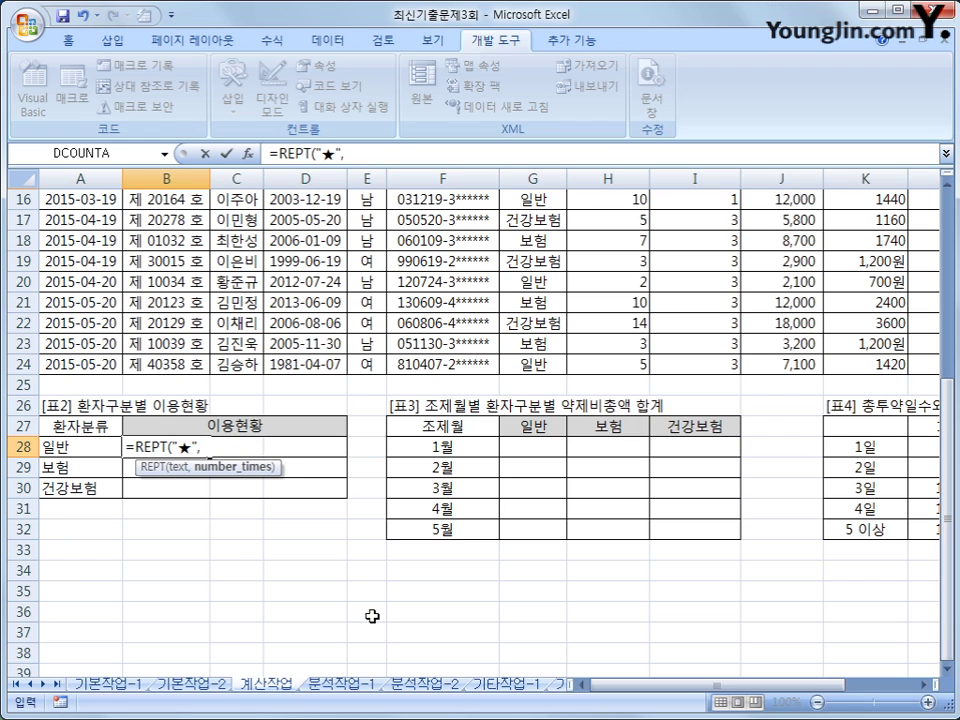
# Add COUNT(IF( as the repeat count, testing the absolute 환자구분 range $G$3:$G$24 against A28.
pyautogui.write('count(if(')
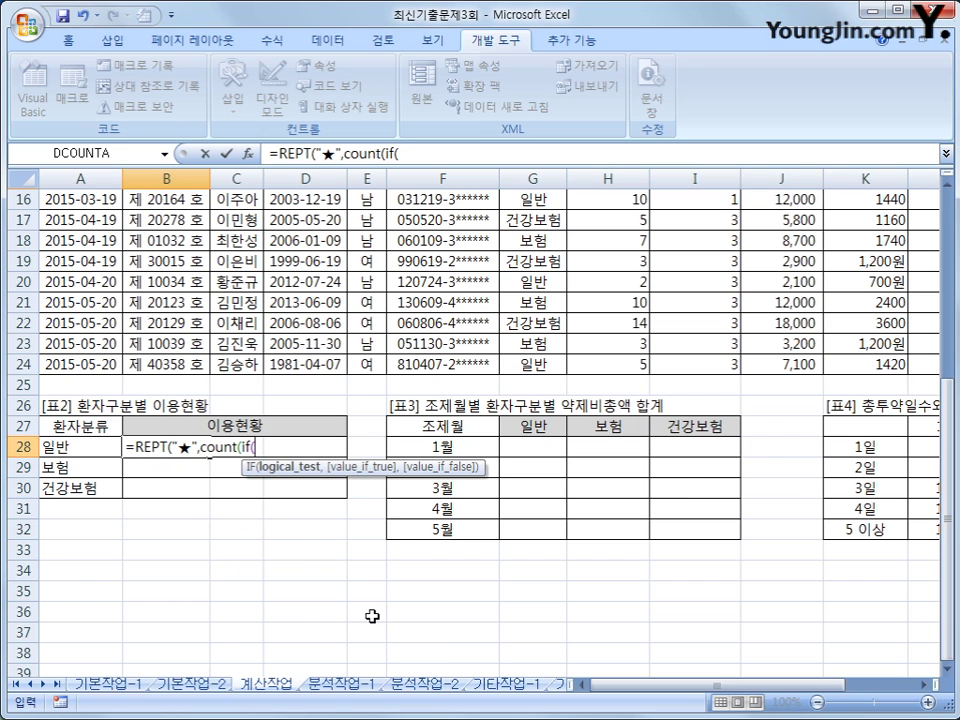
pyautogui.scroll(5, 372, 616)
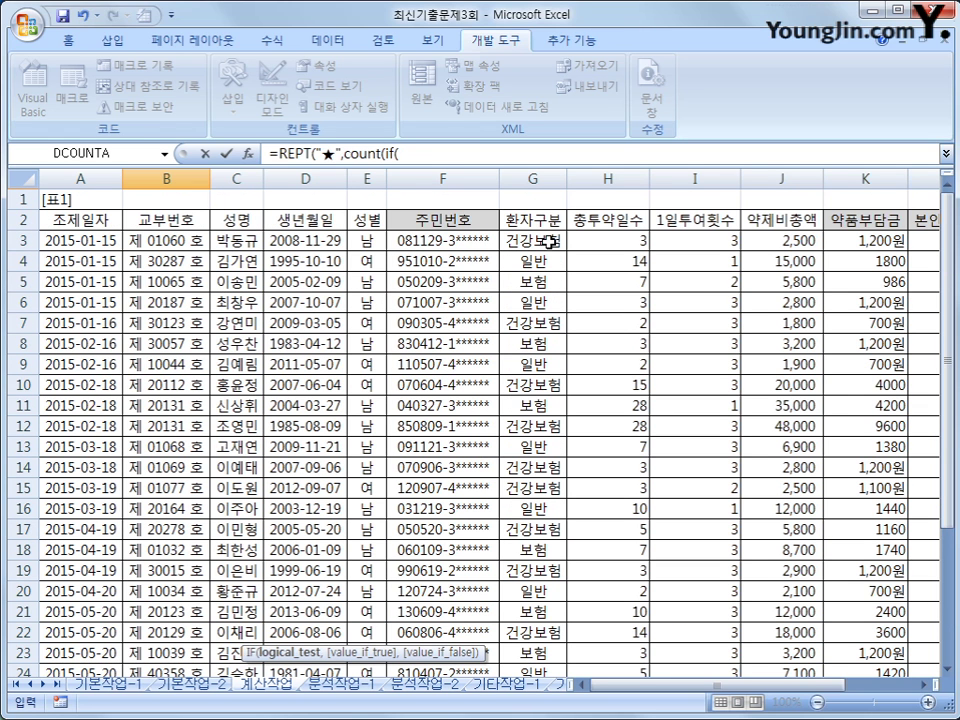
pyautogui.click(549, 241)
pyautogui.moveTo(548, 241); pyautogui.dragTo(544, 621)
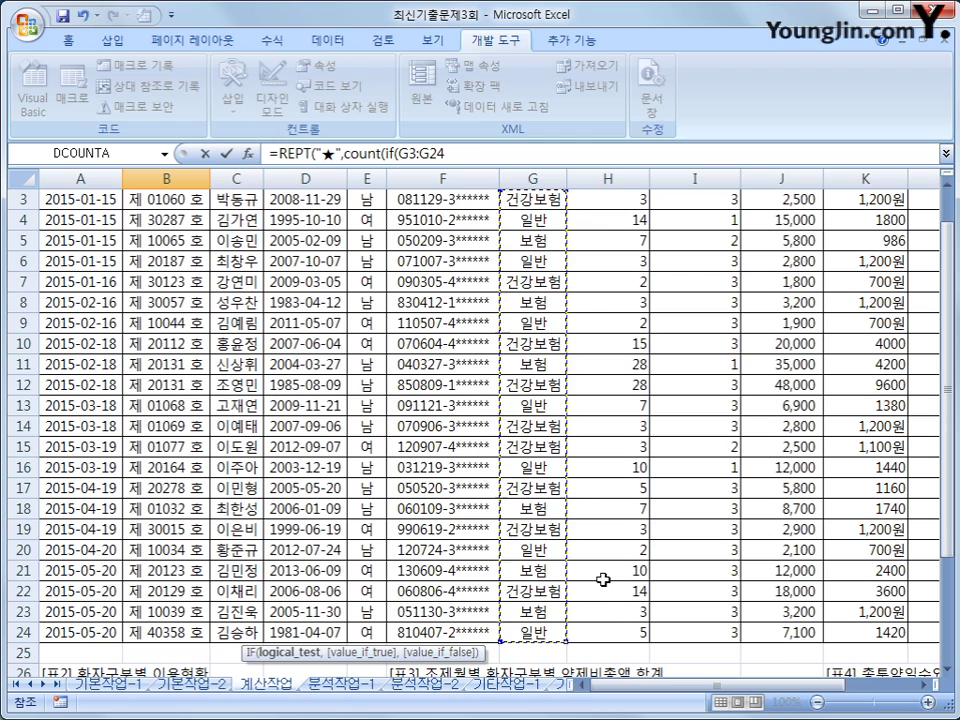
pyautogui.press('F4')
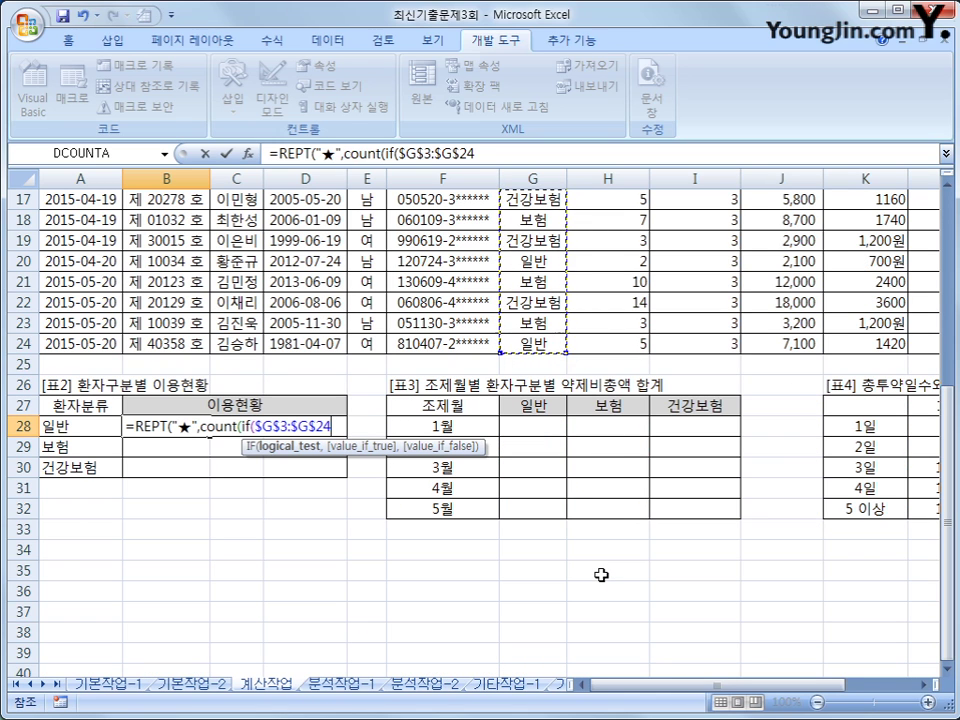
pyautogui.write('=')
pyautogui.click(79, 429)
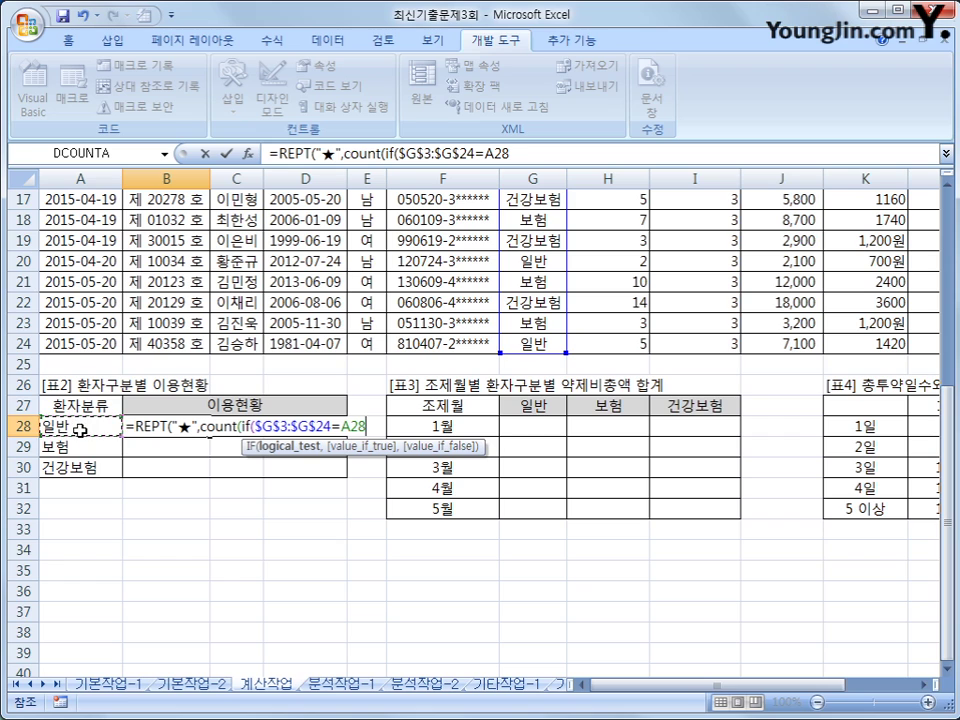
# Give the IF a true value of 1, close all brackets and enter B28 as an array formula.
pyautogui.write(',')
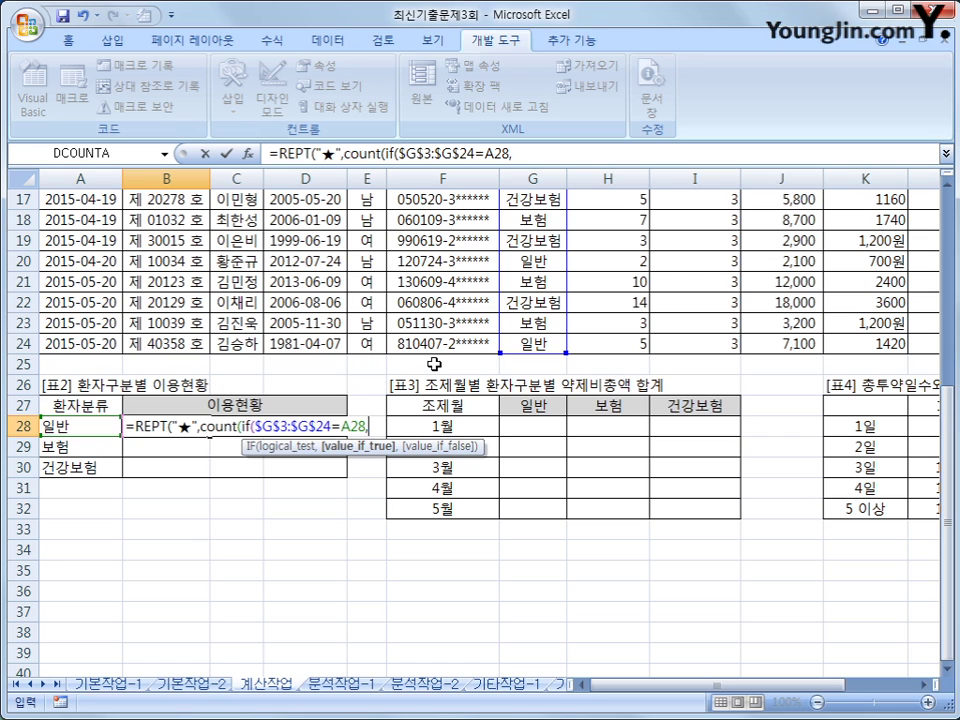
pyautogui.write('1')
pyautogui.write('))')
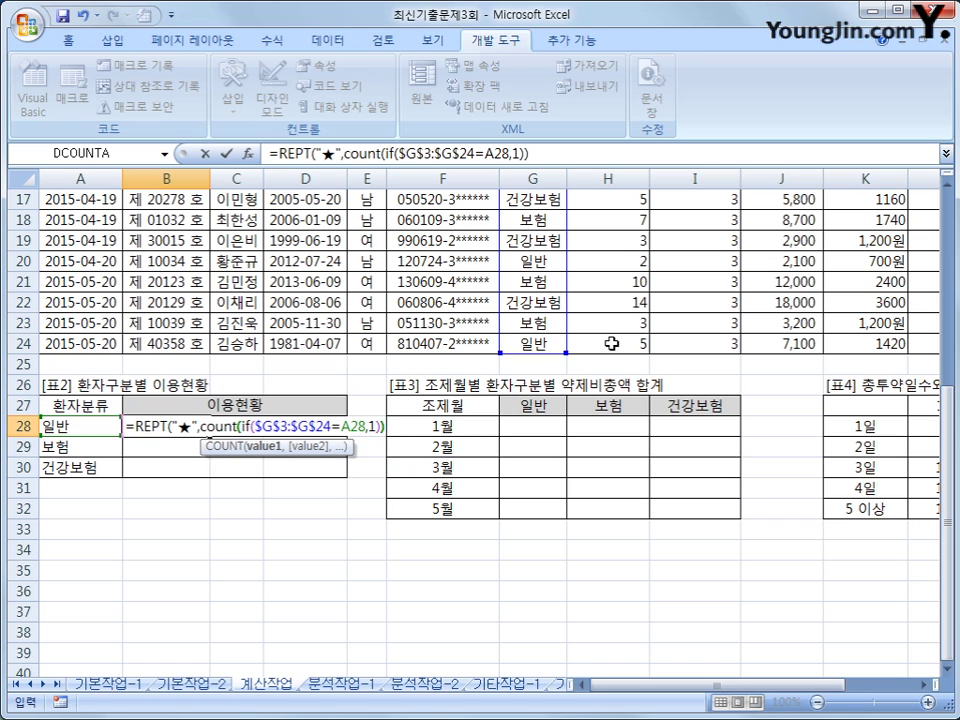
pyautogui.write(')')
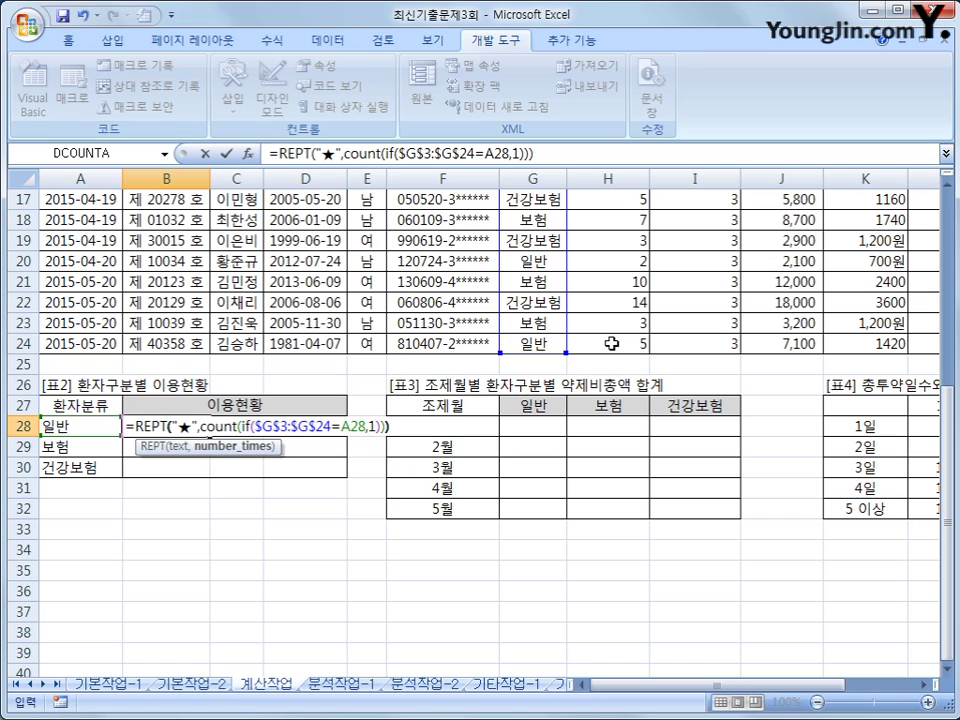
pyautogui.hotkey('ctrl', 'shift', 'Return')
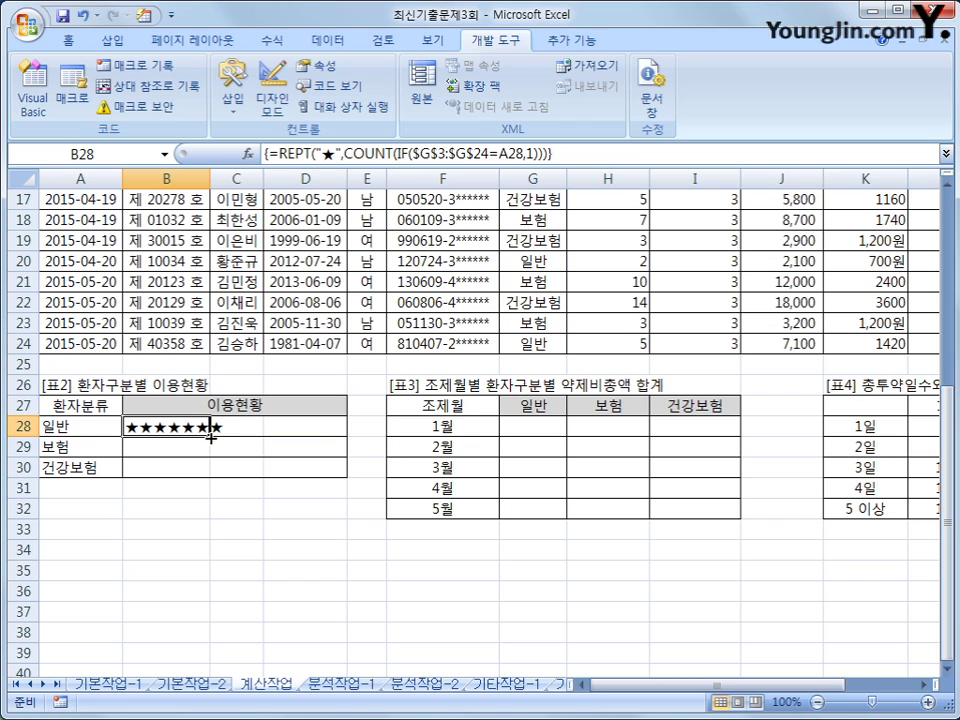
# Fill the B28 array formula down to B30 and check the copies in B29 and B30.
pyautogui.moveTo(210, 437); pyautogui.dragTo(205, 478)
pyautogui.click(181, 447)
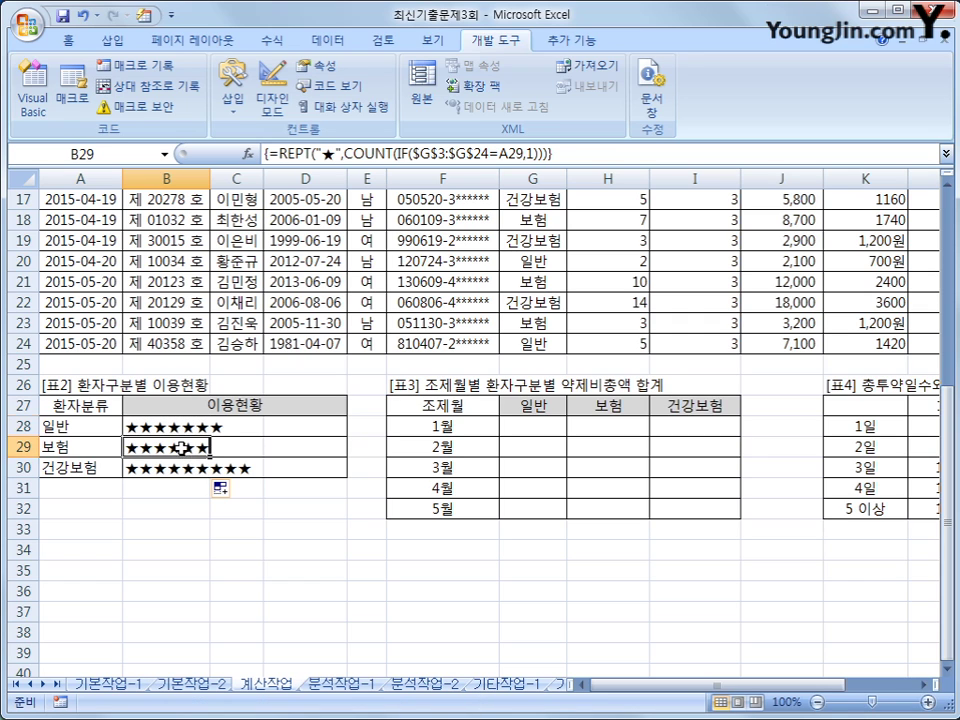
pyautogui.click(186, 467)
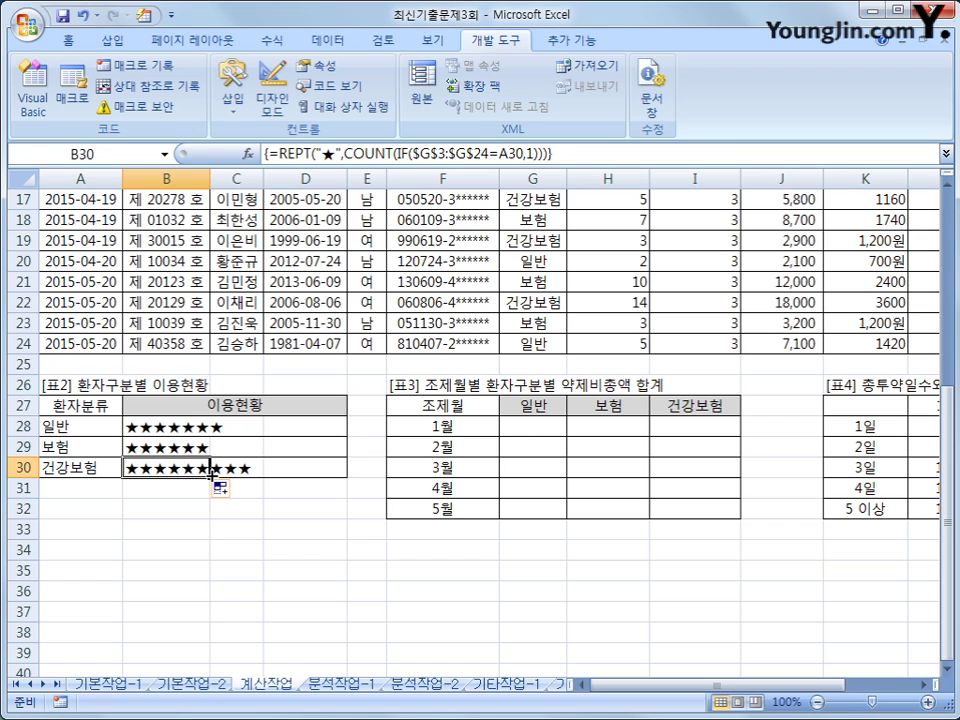
# Examine 표3's 조제월 values in F28:F32 and its patient-type headers in G27:I27, ending on G28.
pyautogui.click(541, 427)
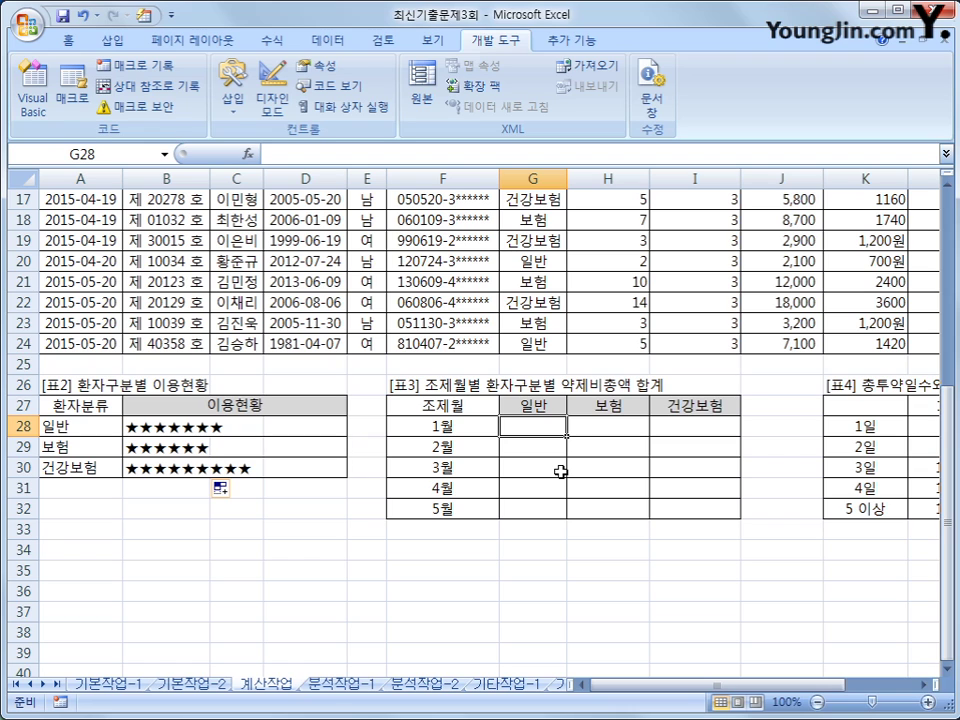
pyautogui.click(450, 426)
pyautogui.click(450, 449)
pyautogui.click(448, 466)
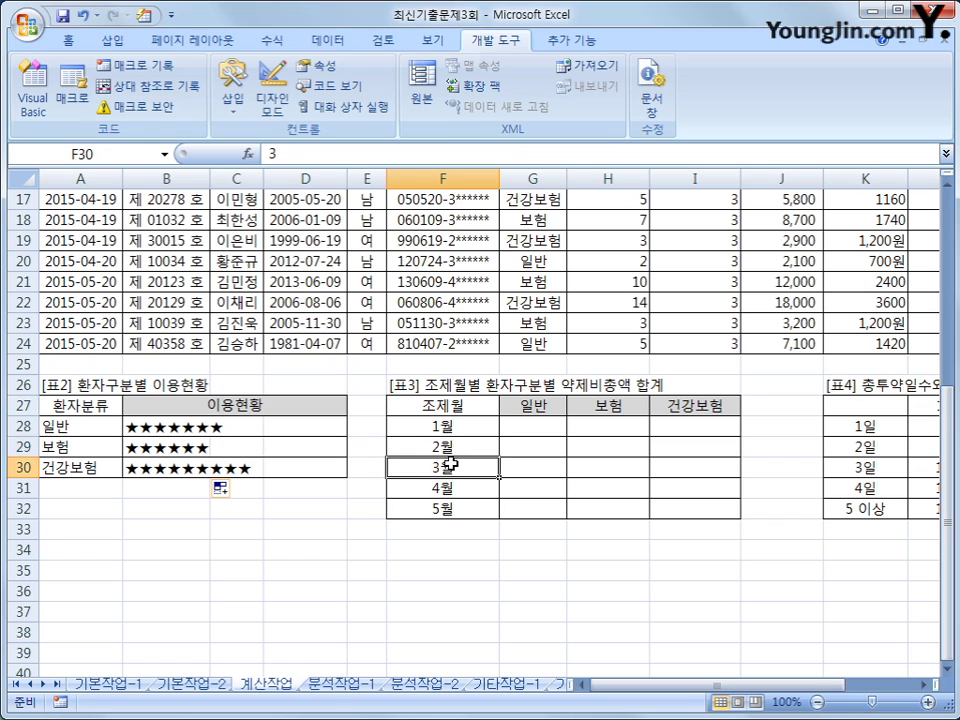
pyautogui.click(453, 488)
pyautogui.click(452, 508)
pyautogui.moveTo(450, 426); pyautogui.dragTo(448, 508)
pyautogui.click(606, 403)
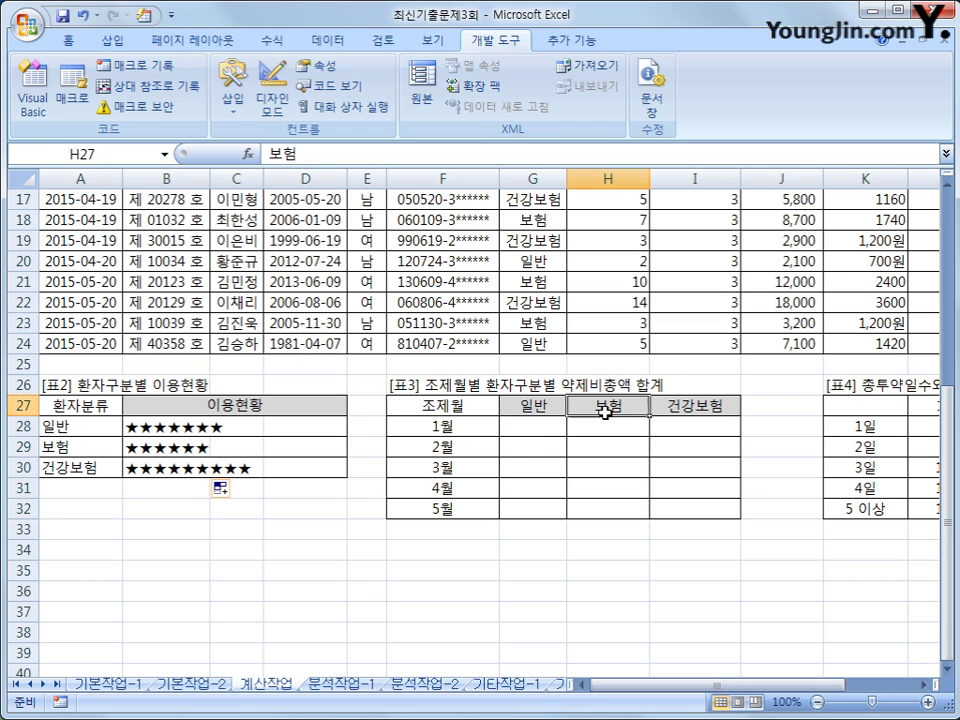
pyautogui.click(690, 403)
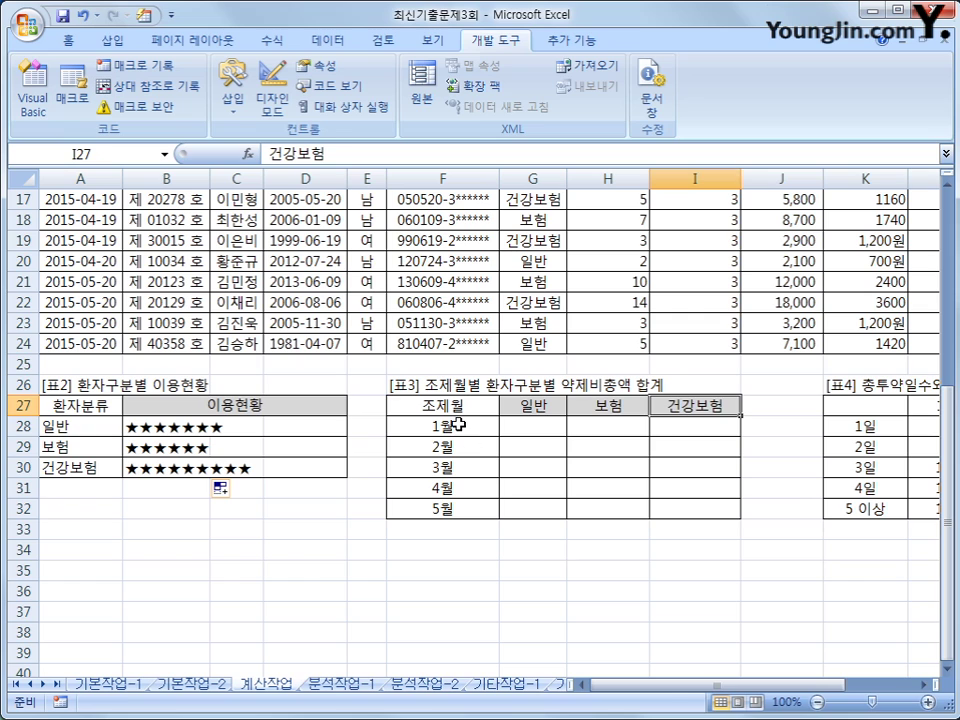
pyautogui.moveTo(456, 424); pyautogui.dragTo(452, 508)
pyautogui.moveTo(538, 410); pyautogui.dragTo(561, 420)
pyautogui.click(548, 432)
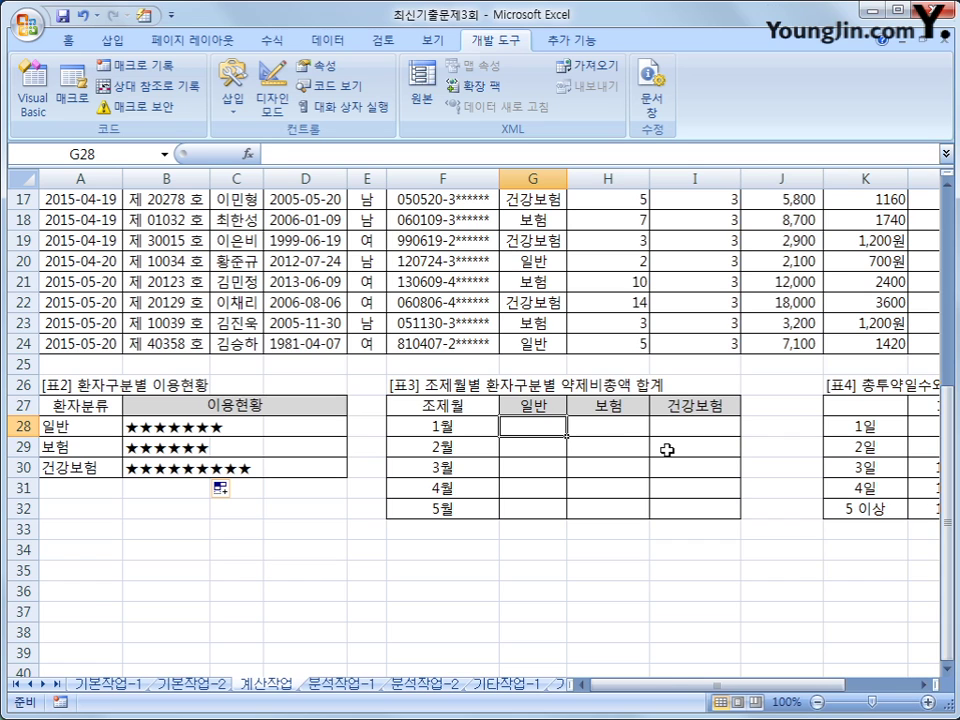
# Start a SUM formula in G28 with the condition that the month of the absolute 조제일자 range $A$3:$A$24 equals F28, ready to multiply.
pyautogui.write('=sum(')
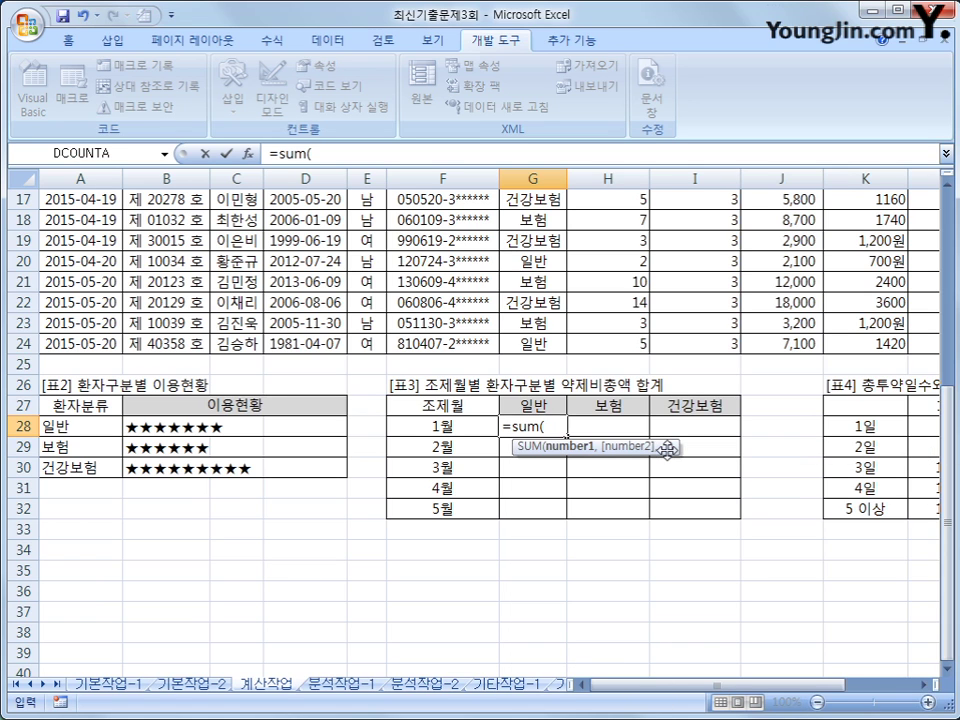
pyautogui.write('(mon')
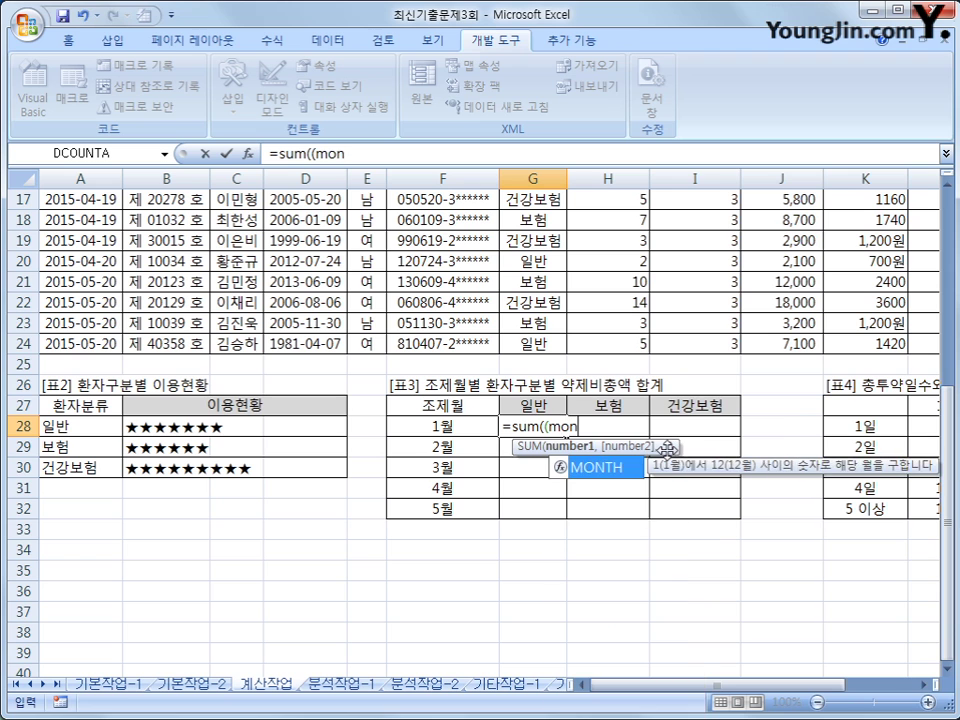
pyautogui.press('Tab')
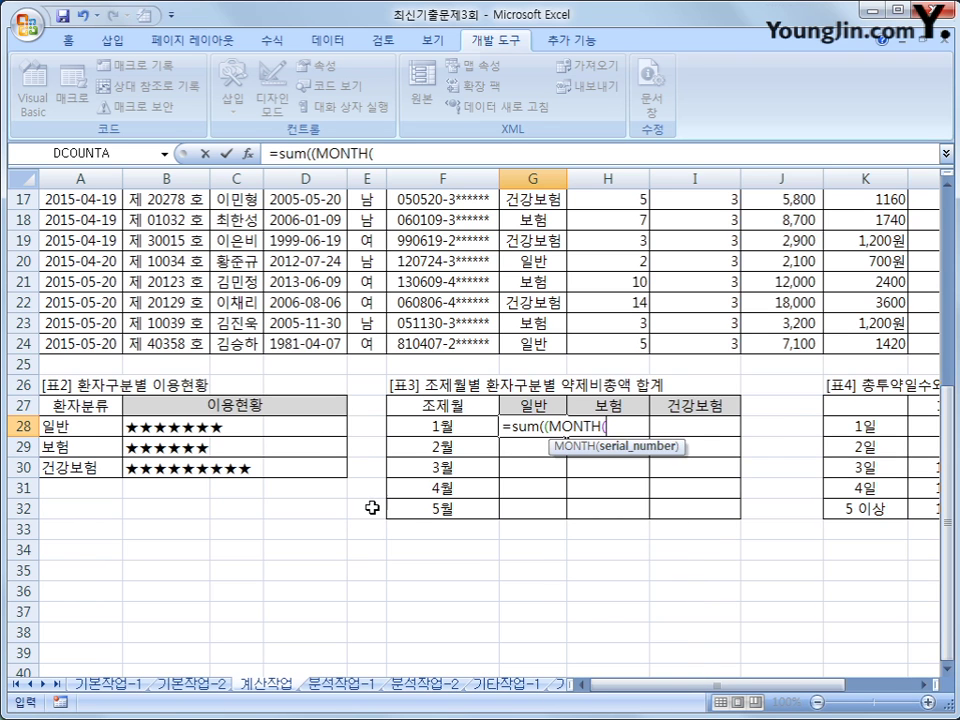
pyautogui.scroll(5, 373, 506)
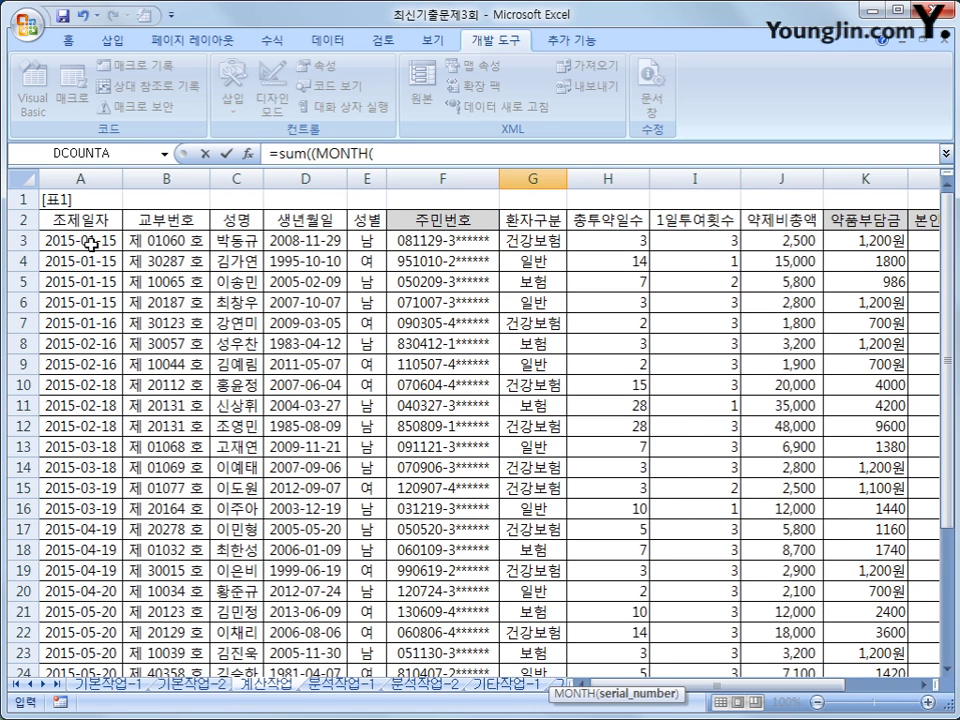
pyautogui.moveTo(118, 241); pyautogui.dragTo(77, 629)
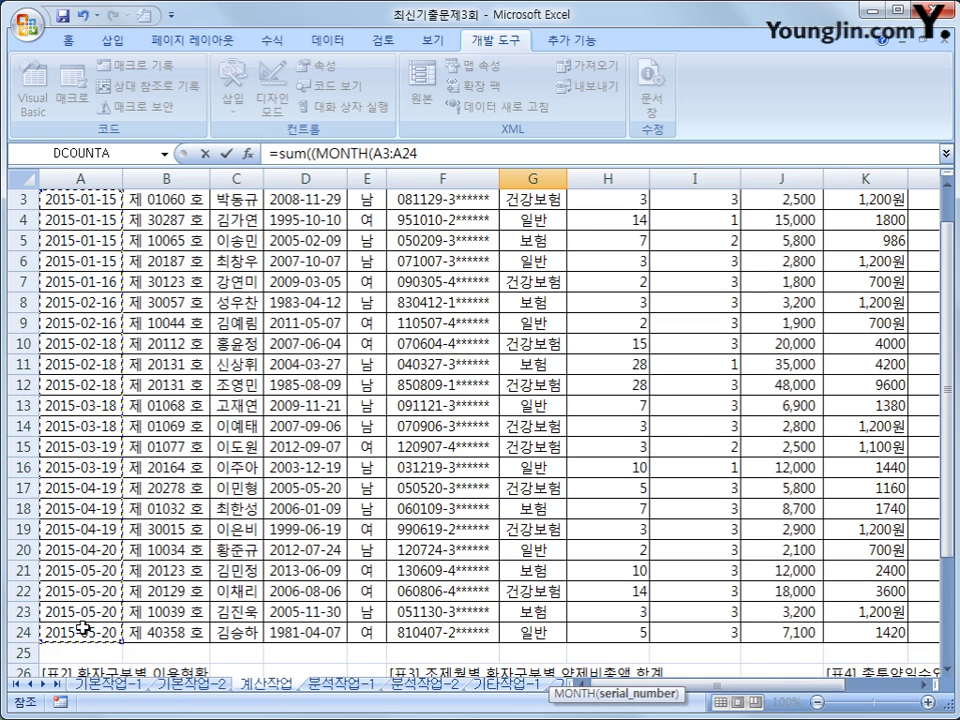
pyautogui.press('F4')
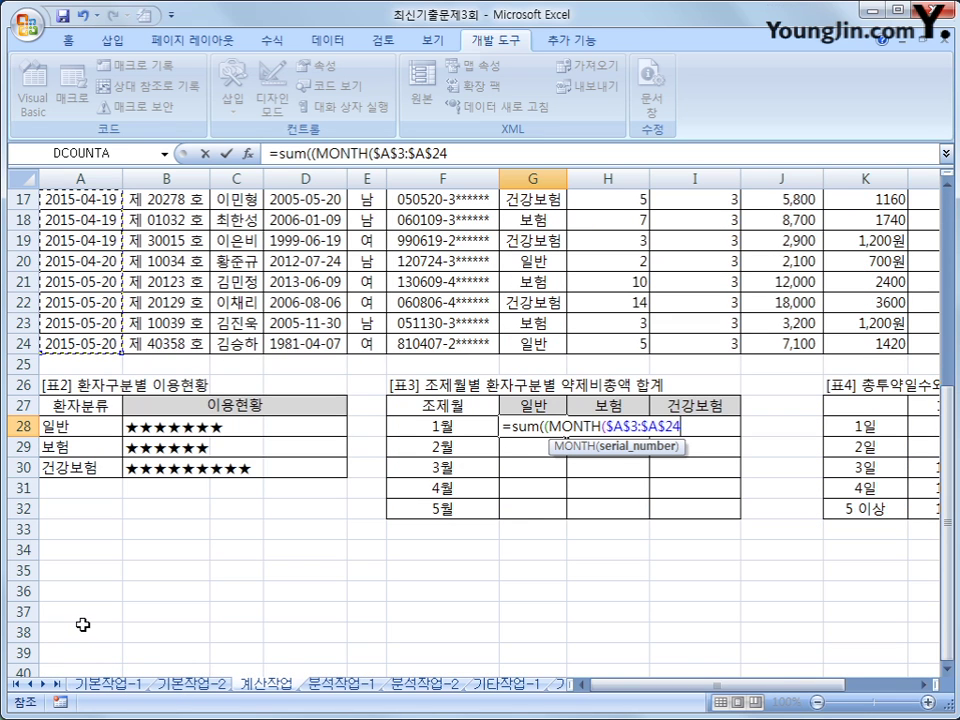
pyautogui.write(')=')
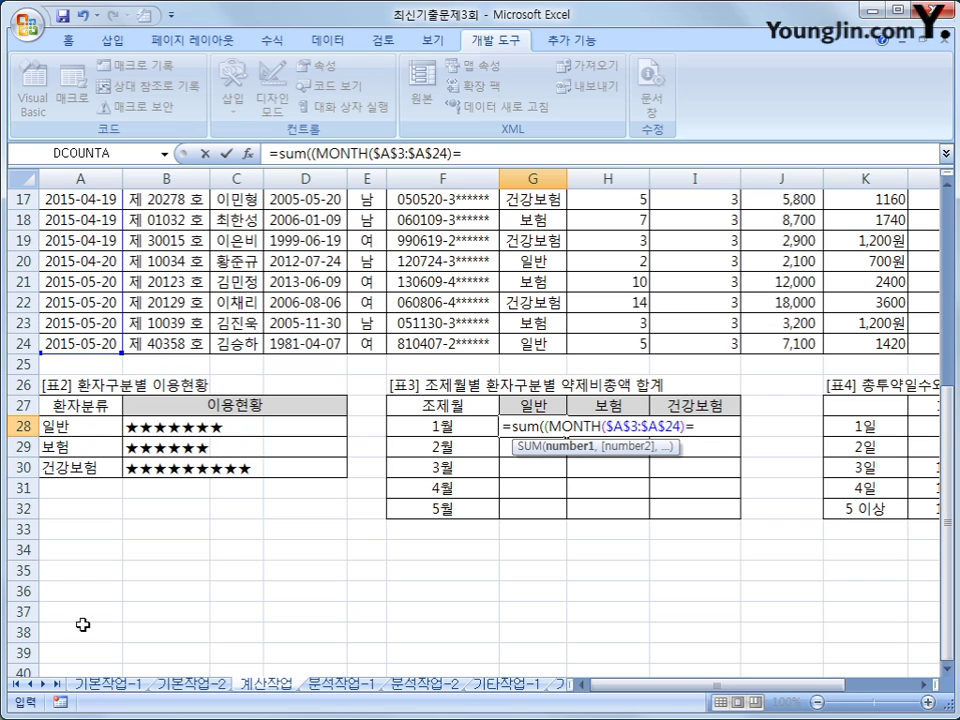
pyautogui.press('Left')
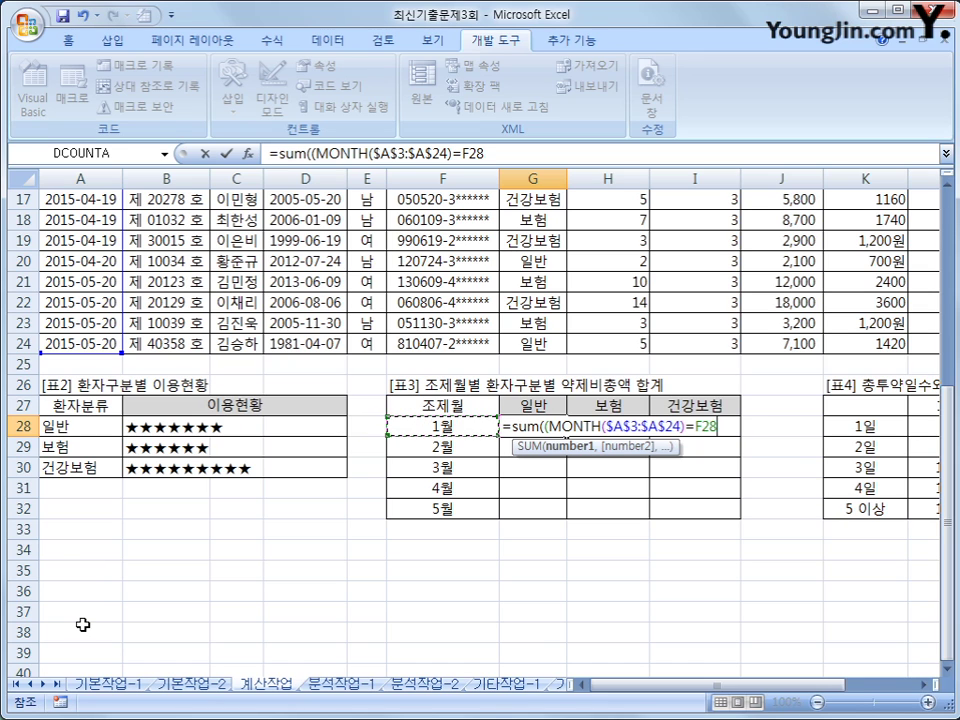
pyautogui.write(')*')
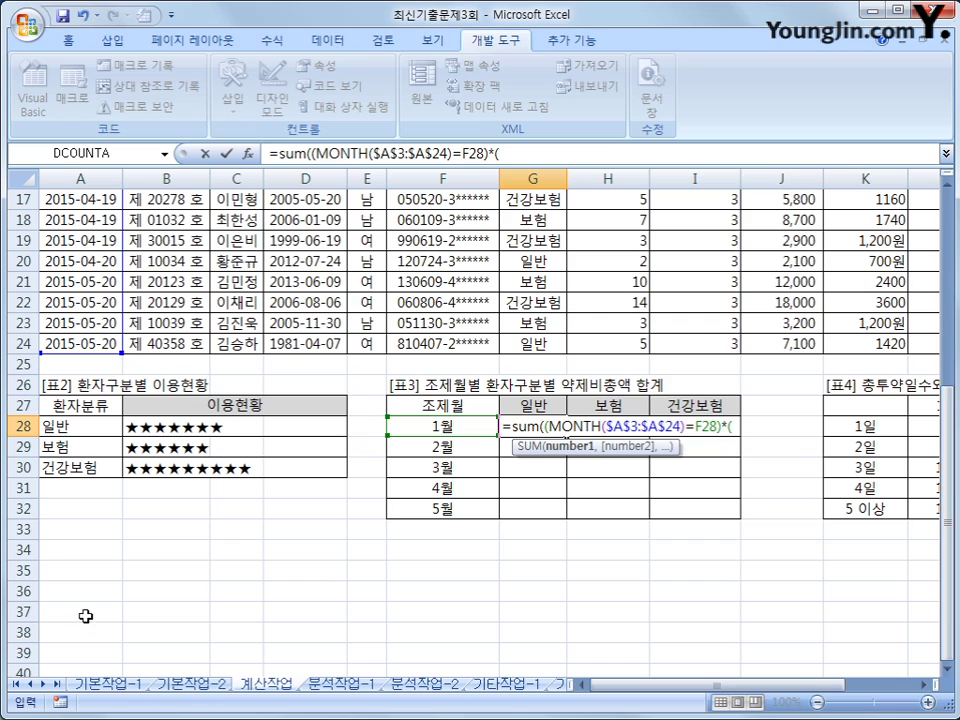
# Add a second bracketed condition to G28's SUM, testing the absolute 환자구분 range $G$3:$G$24 against G27.
pyautogui.write('(')
pyautogui.scroll(5, 425, 548)
pyautogui.scroll(1, 425, 548)
pyautogui.moveTo(533, 240); pyautogui.dragTo(510, 712)
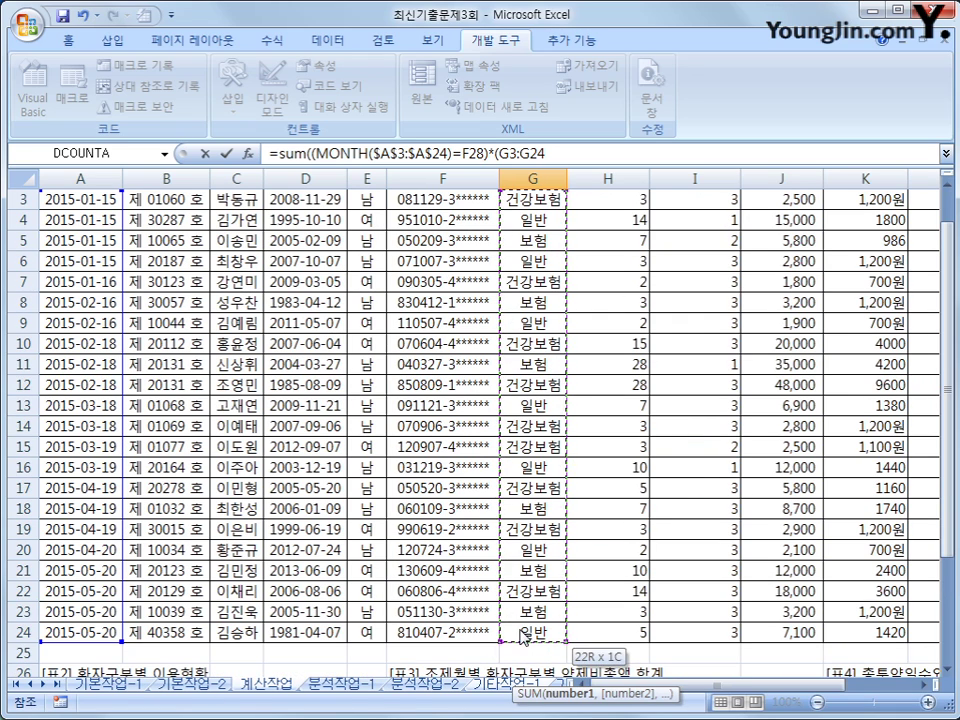
pyautogui.moveTo(524, 637); pyautogui.dragTo(527, 636)
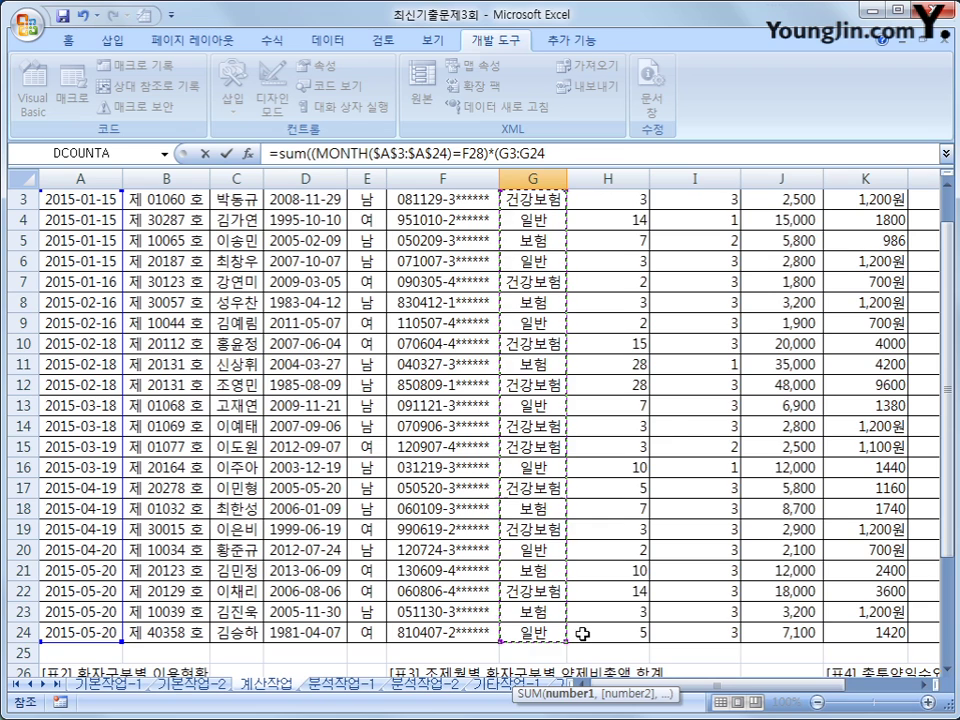
pyautogui.press('F4')
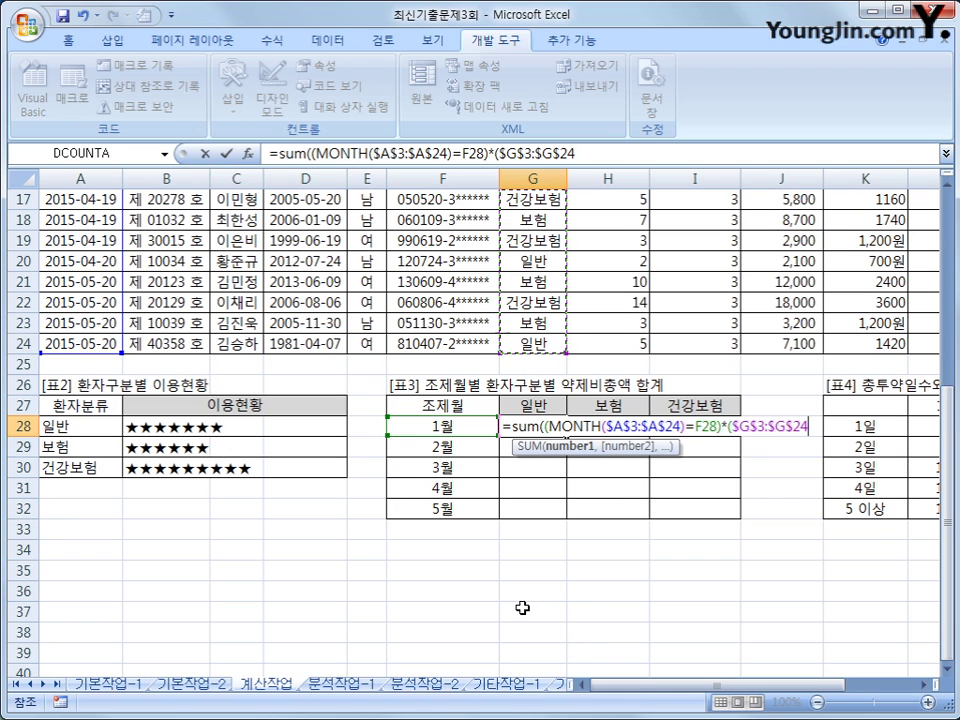
pyautogui.write('=')
pyautogui.click(550, 402)
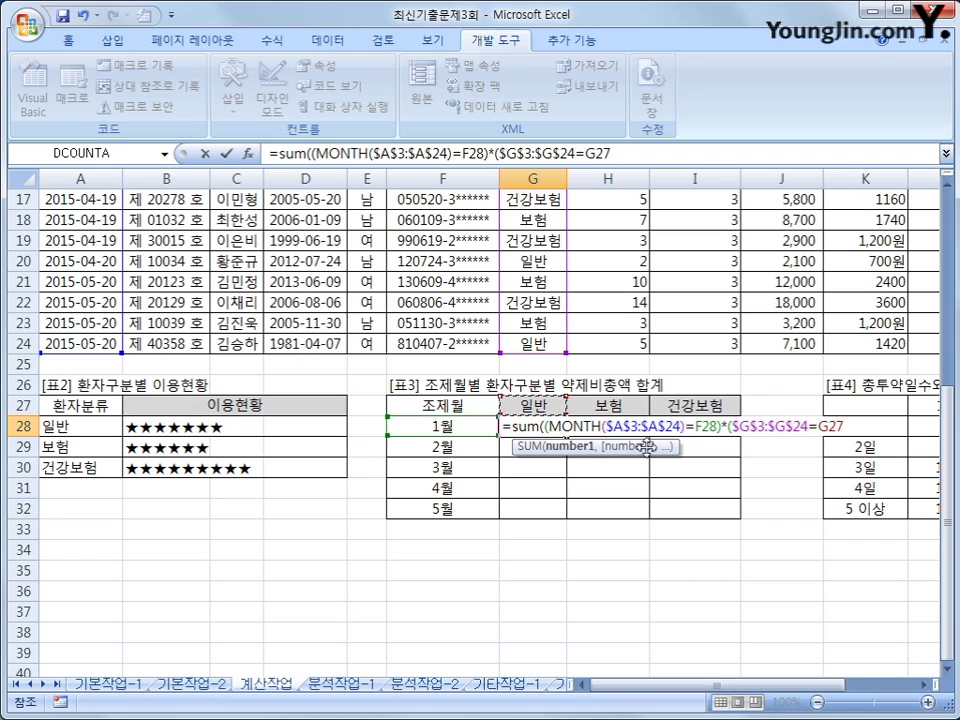
pyautogui.write(')')
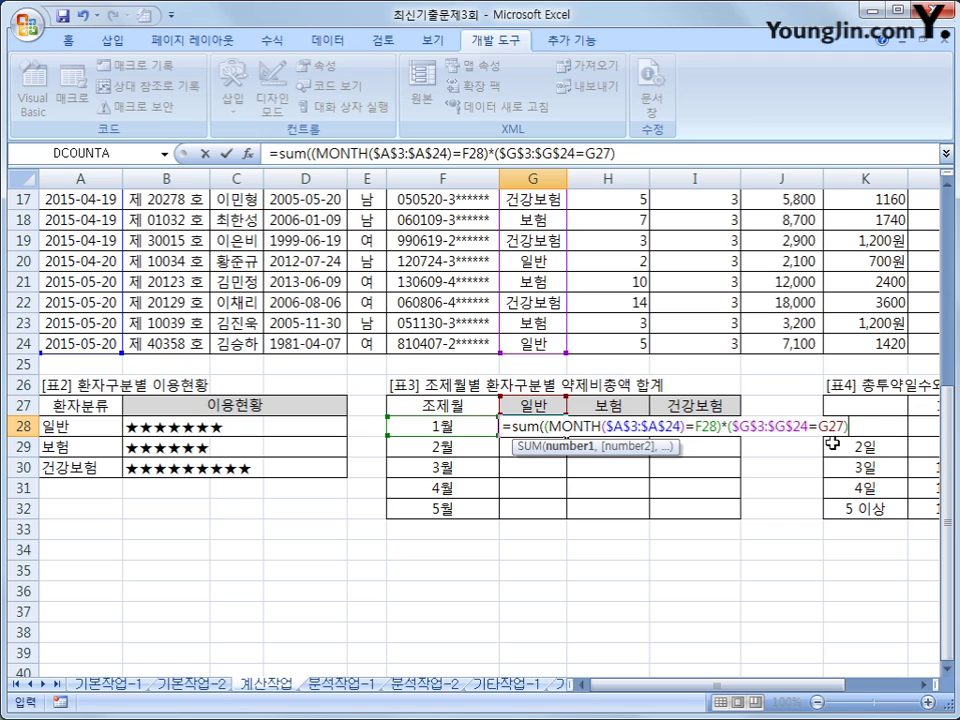
# Make the references in G28's formula mixed: fix the patient-type header's row as G$27 and the month's column as $F28.
pyautogui.moveTo(836, 432)
pyautogui.mouseDown()
pyautogui.moveTo(820, 431)
pyautogui.moveTo(842, 431)
pyautogui.mouseUp()
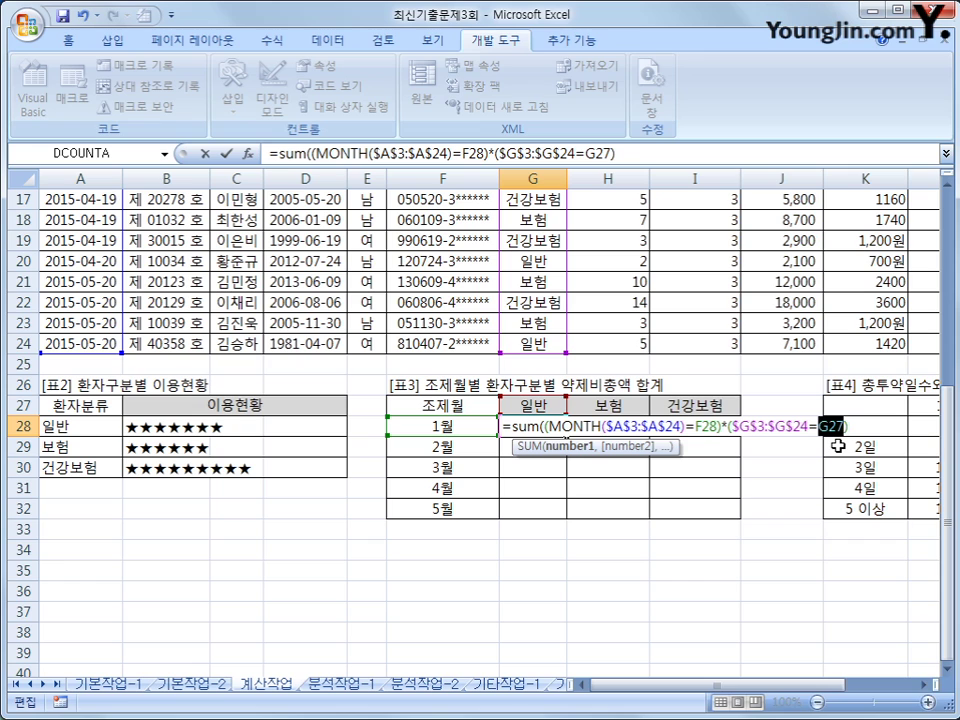
pyautogui.press('Right')
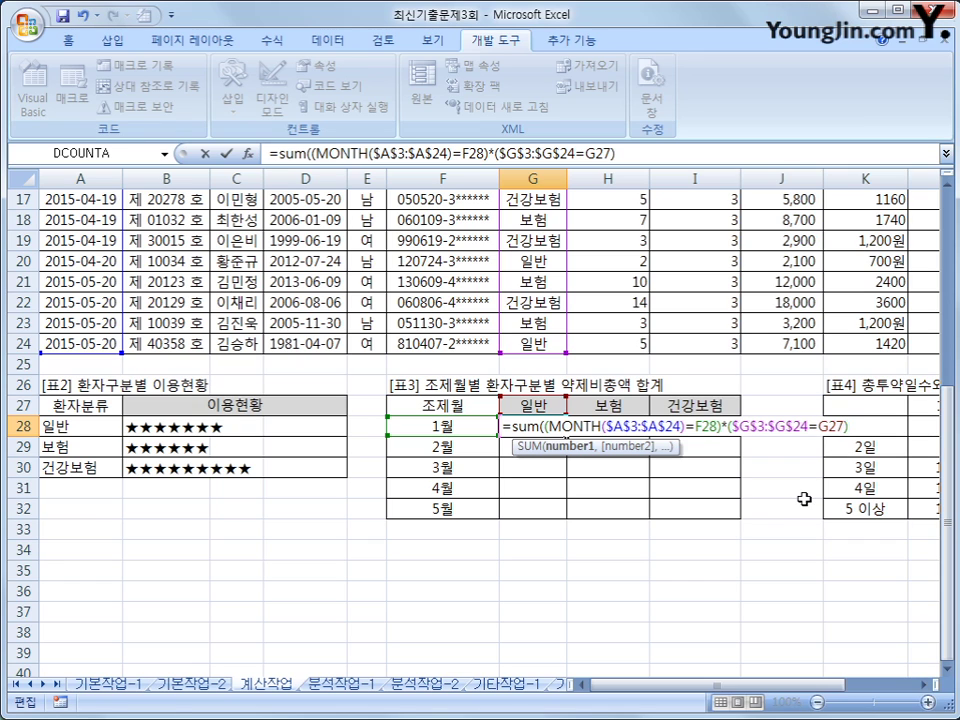
pyautogui.press('F4')
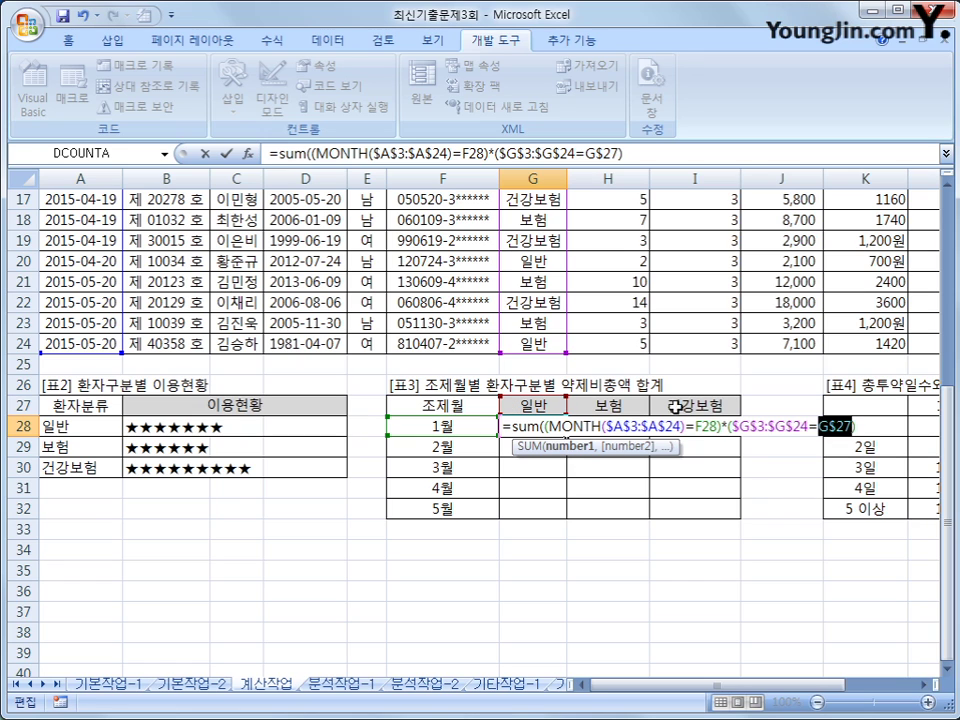
pyautogui.press('F4')
pyautogui.moveTo(695, 428); pyautogui.dragTo(718, 428)
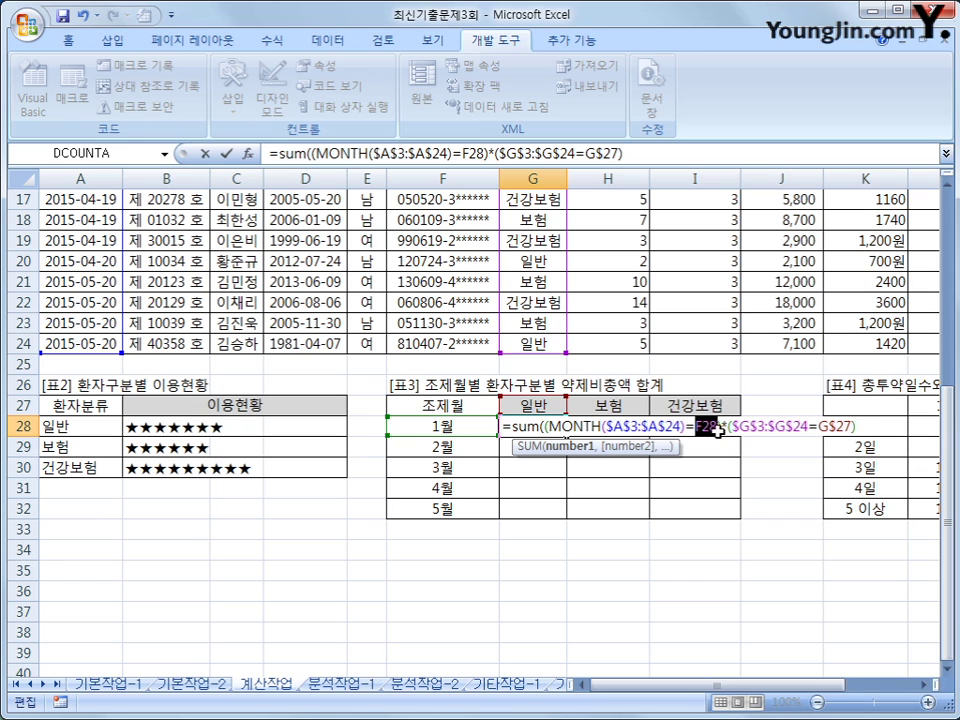
pyautogui.press('Right')
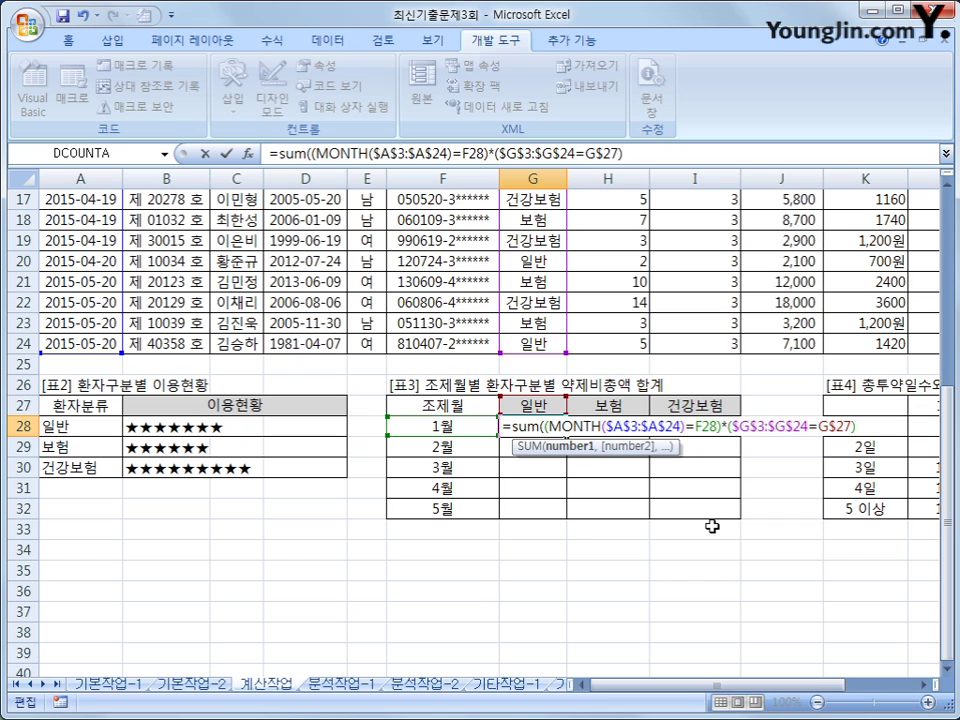
pyautogui.press('F4')
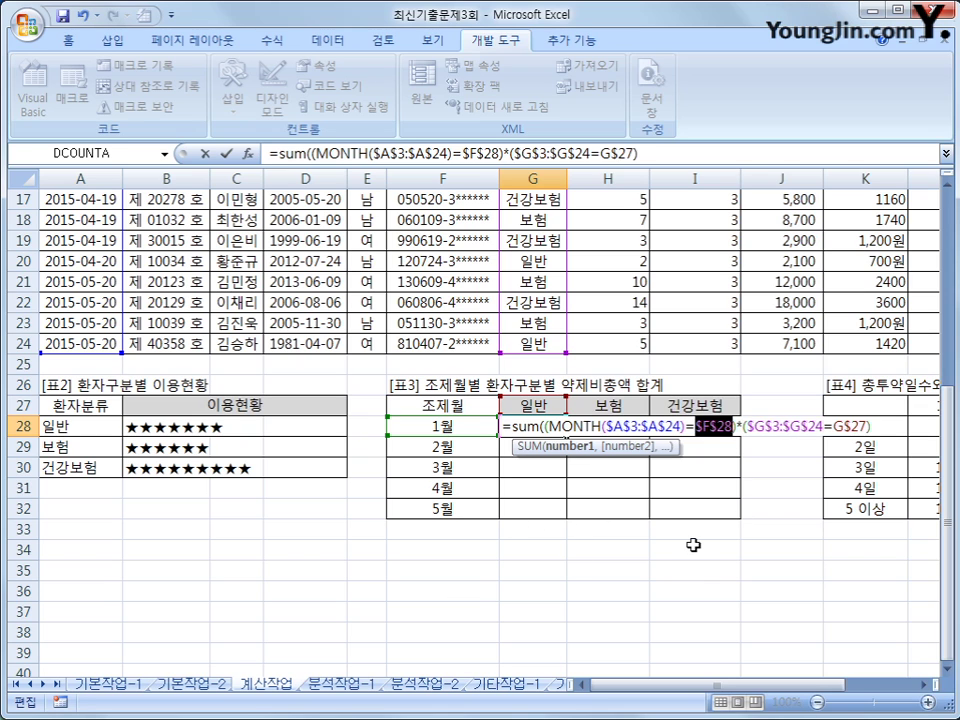
pyautogui.press('F4')
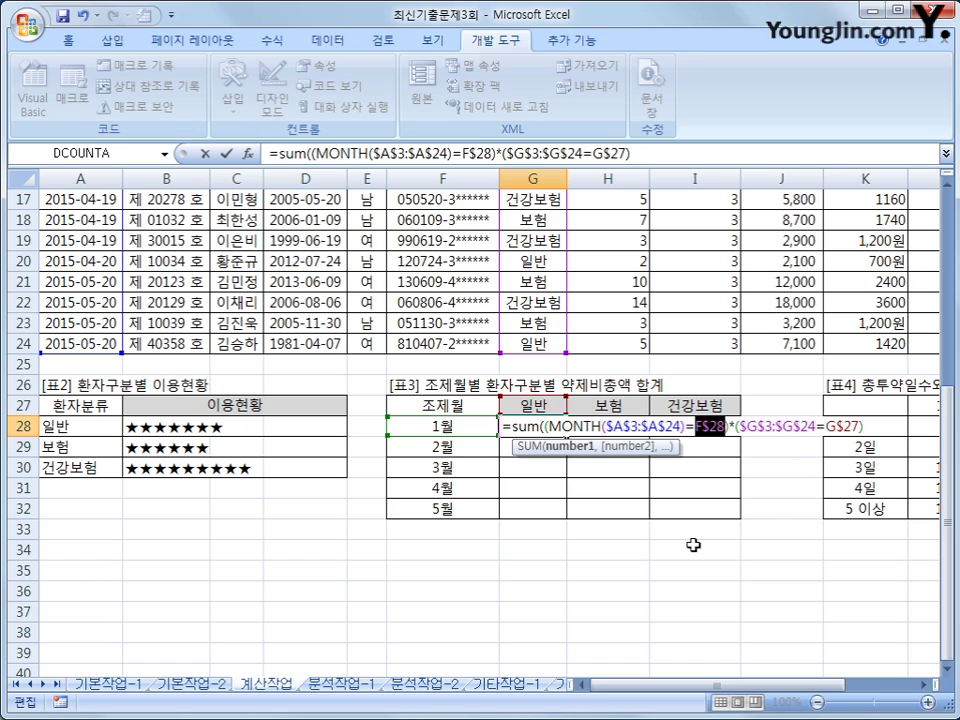
pyautogui.press('F4')
# Multiply the conditions by the absolute 약제비총액 range $J$3:$J$24, close the SUM and enter G28 as an array formula.
pyautogui.click(647, 156)
pyautogui.write('*')
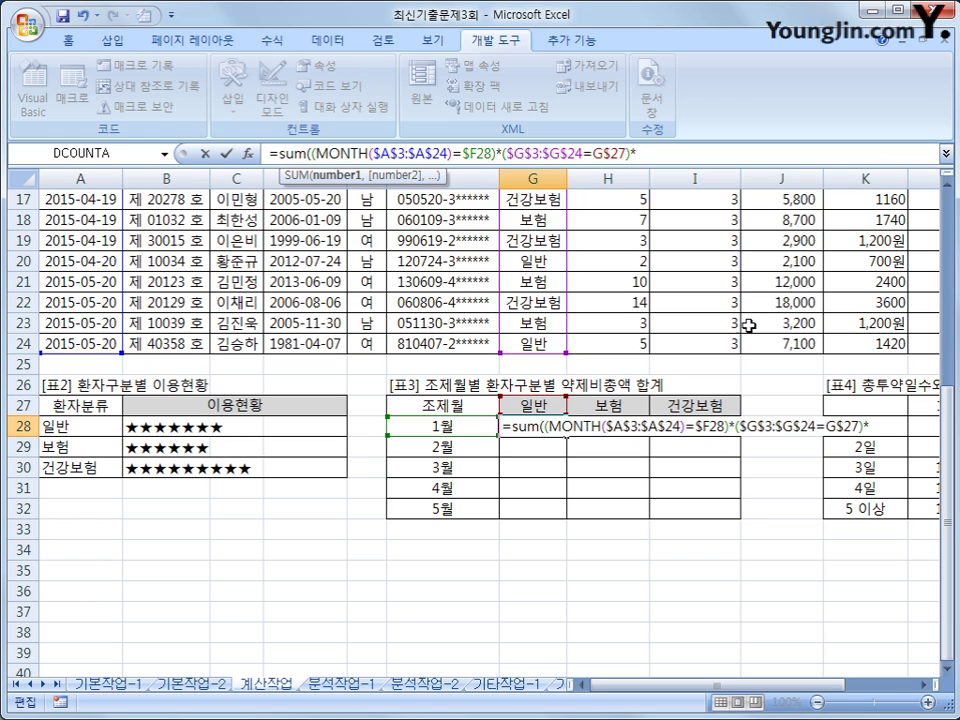
pyautogui.moveTo(947, 415); pyautogui.dragTo(944, 172)
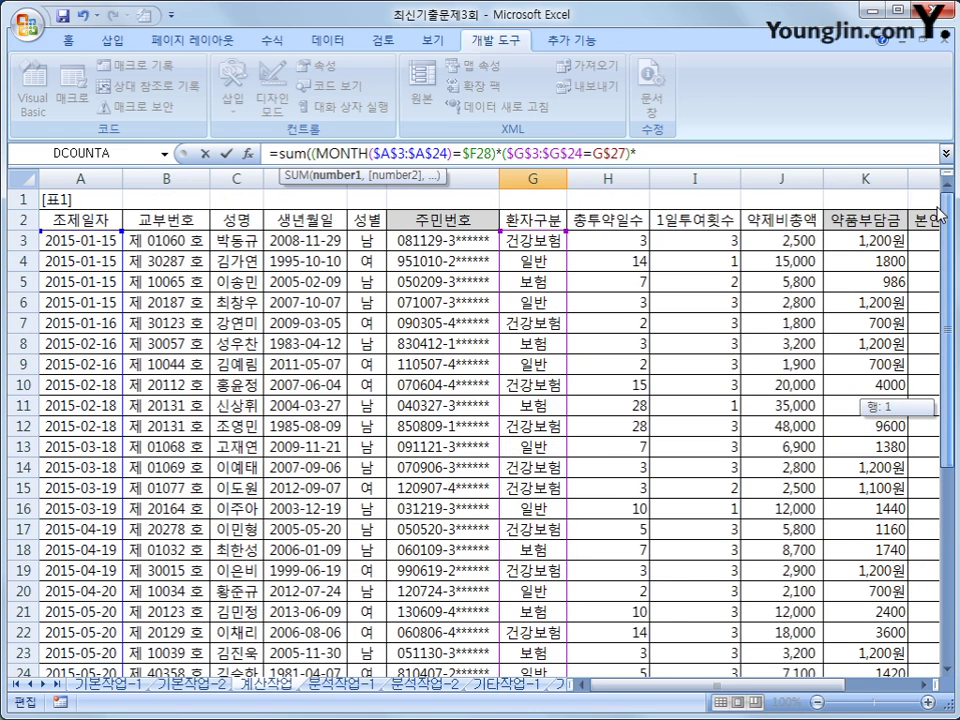
pyautogui.click(777, 239)
pyautogui.moveTo(777, 239); pyautogui.dragTo(789, 634)
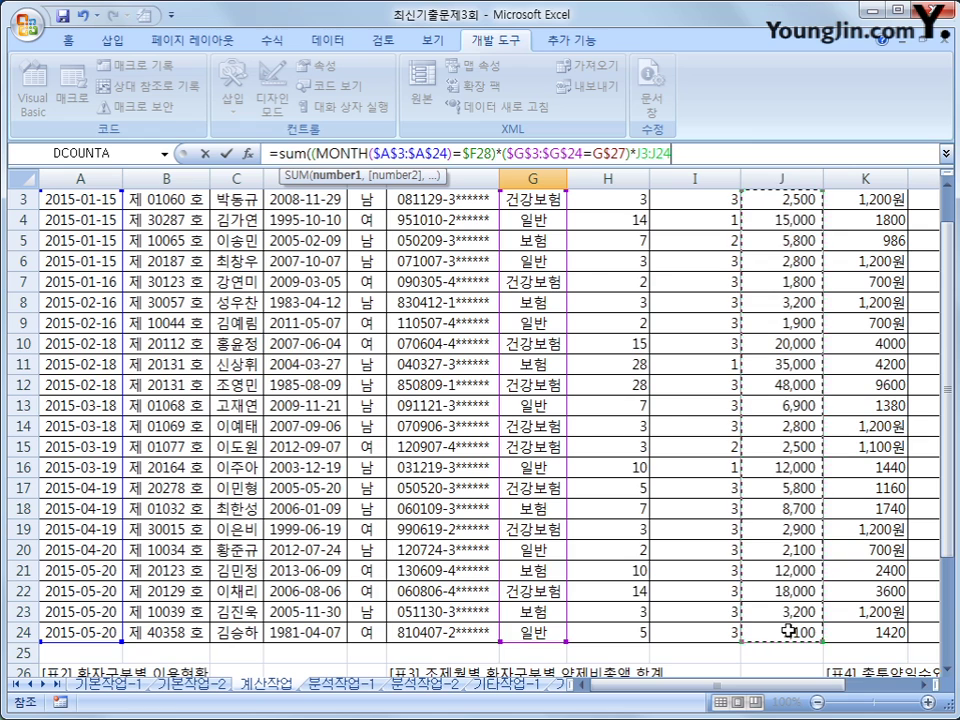
pyautogui.press('F4')
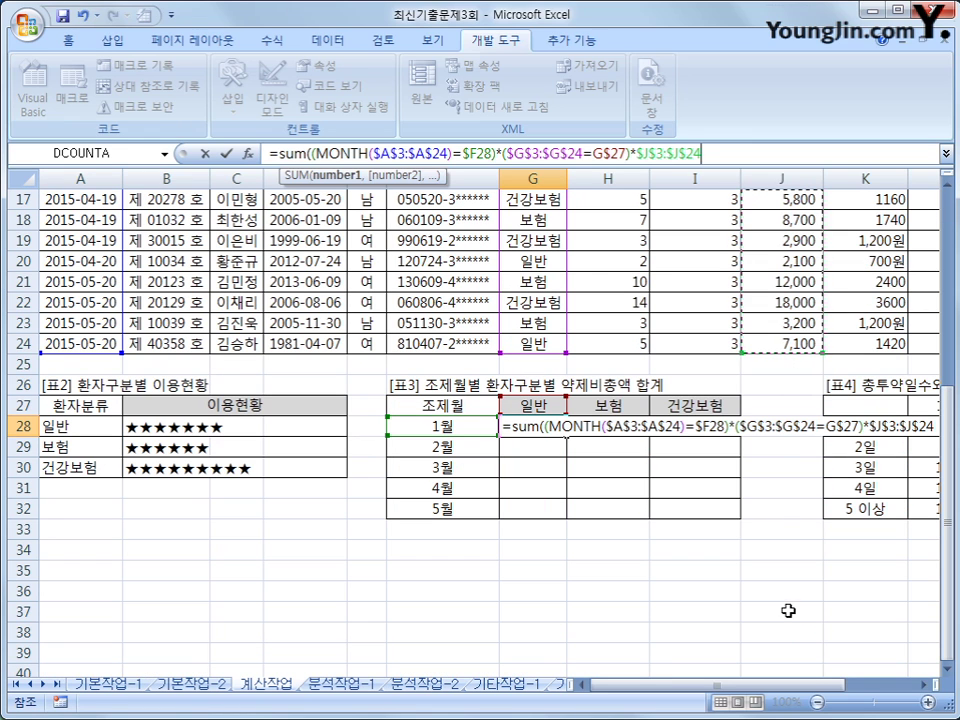
pyautogui.write(')')
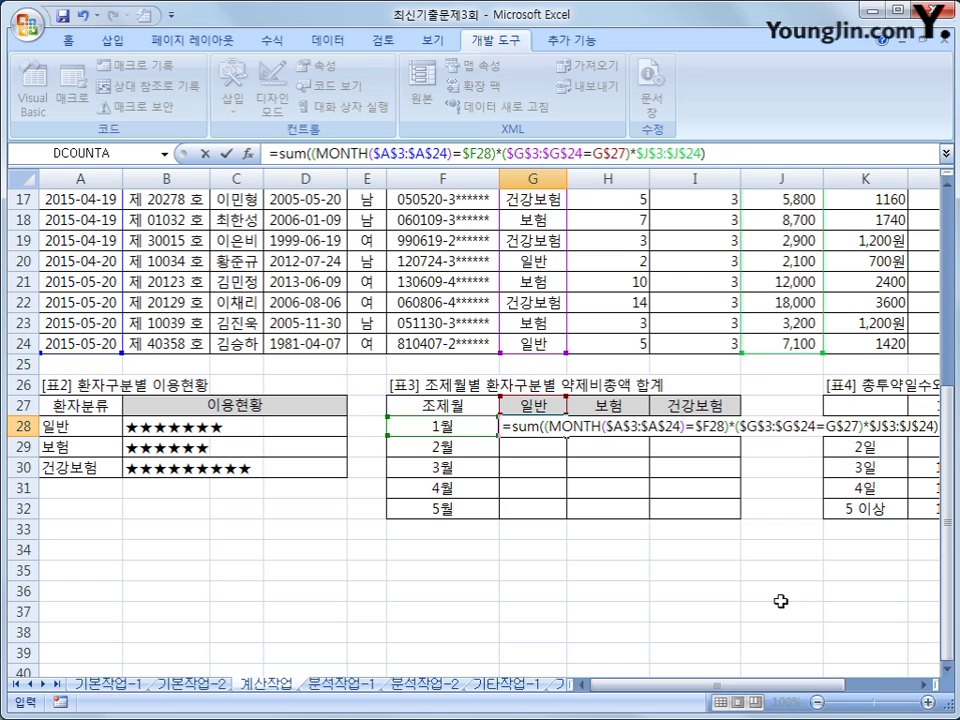
pyautogui.hotkey('ctrl', 'shift', 'Return')
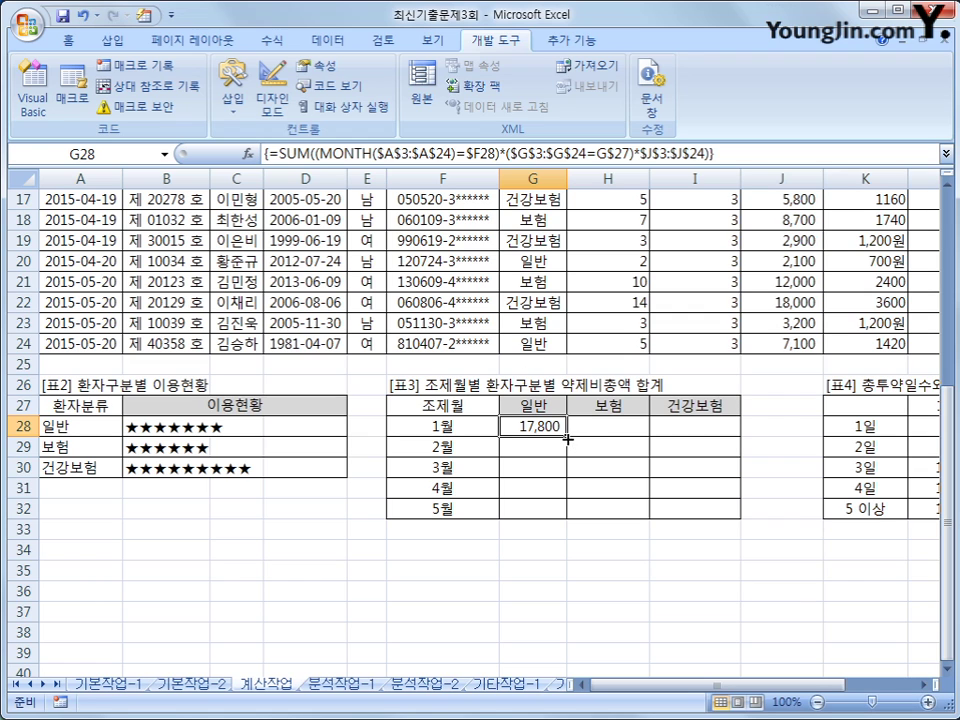
# Fill the G28 array formula across 표3 through I32 and check the formulas in G28 and I32.
pyautogui.moveTo(566, 436); pyautogui.dragTo(709, 527)
pyautogui.click(708, 509)
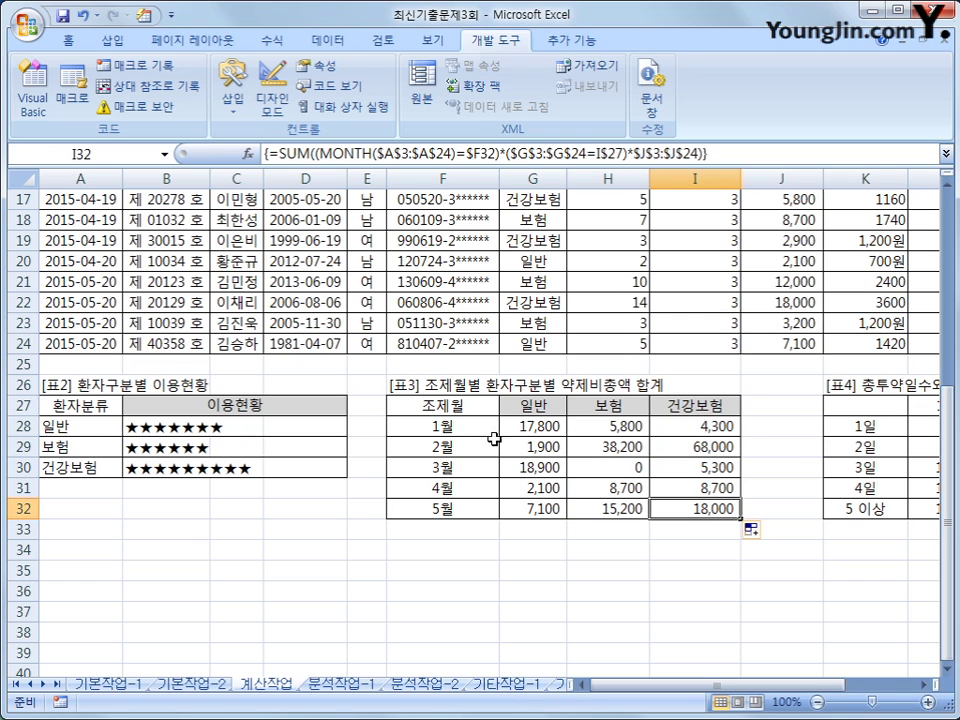
pyautogui.click(555, 428)
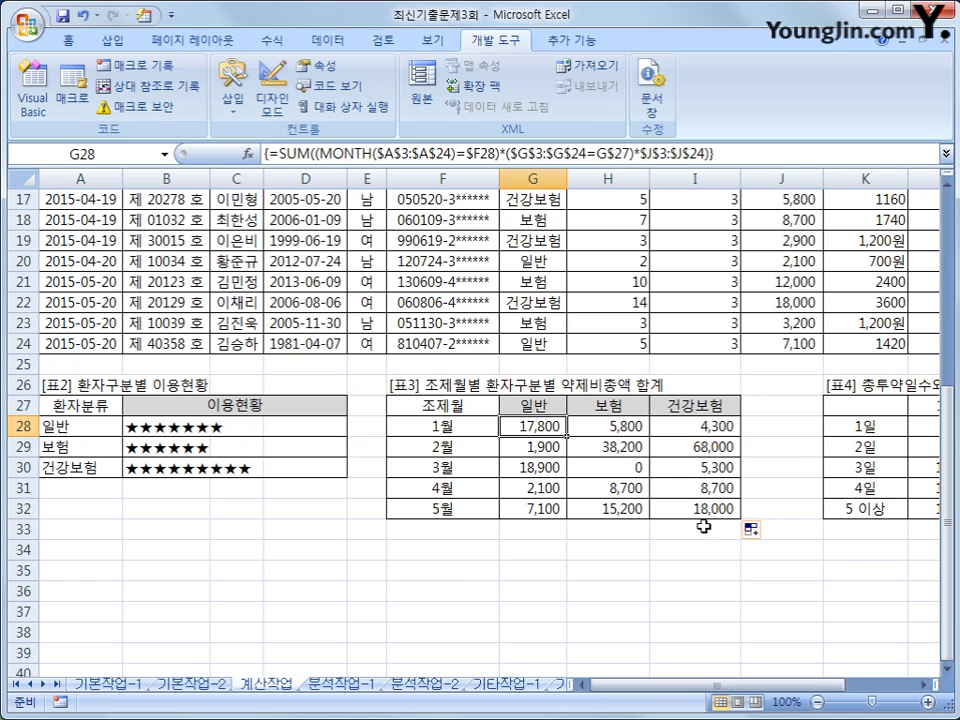
pyautogui.click(703, 512)
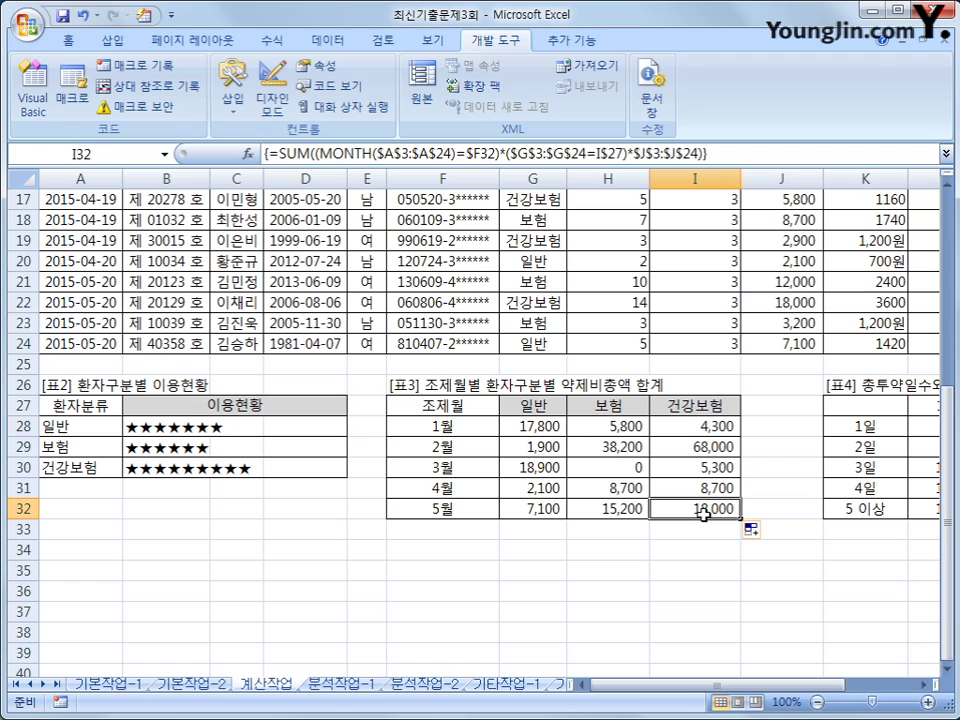